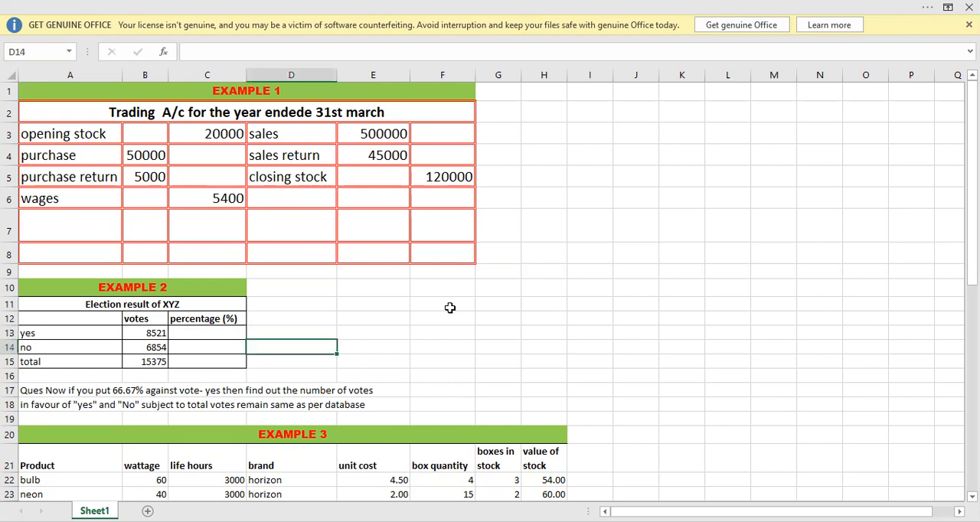
{"action": "key", "text": "Down"}
{"action": "key", "text": "Down"}
{"action": "key", "text": "Down"}
{"action": "key", "text": "Down"}
{"action": "key", "text": "Down"}
{"action": "key", "text": "Down"}
{"action": "key", "text": "Down"}
{"action": "key", "text": "Down"}
{"action": "key", "text": "Down"}
{"action": "key", "text": "Down"}
{"action": "key", "text": "Down"}
{"action": "key", "text": "Down"}
{"action": "key", "text": "Down"}
{"action": "key", "text": "Down"}
{"action": "key", "text": "Down"}
{"action": "key", "text": "Down"}
{"action": "key", "text": "Down"}
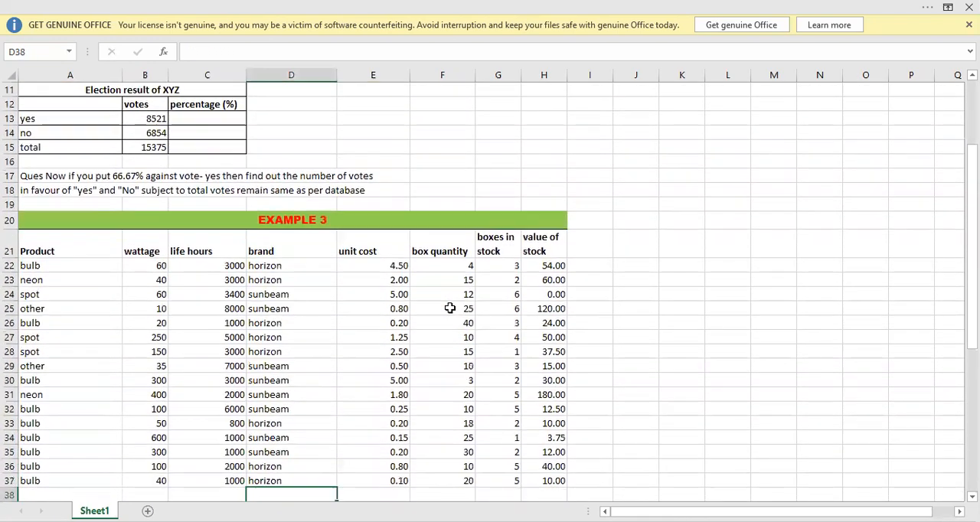
Look over the three example tables on Sheet1, from the trading account to the product stock list.
{"action": "key", "text": "Up"}
{"action": "key", "text": "Up"}
{"action": "key", "text": "Up"}
{"action": "key", "text": "Up"}
{"action": "key", "text": "Up"}
{"action": "key", "text": "Up"}
{"action": "key", "text": "Up"}
{"action": "key", "text": "Up"}
{"action": "key", "text": "Up"}
{"action": "key", "text": "Up"}
{"action": "key", "text": "Up"}
{"action": "key", "text": "Up"}
{"action": "key", "text": "Up"}
{"action": "key", "text": "Up"}
{"action": "key", "text": "Up"}
{"action": "key", "text": "Up"}
{"action": "key", "text": "Up"}
{"action": "key", "text": "Up"}
{"action": "key", "text": "Up"}
{"action": "key", "text": "Up"}
{"action": "key", "text": "Up"}
{"action": "key", "text": "Up"}
{"action": "key", "text": "Up"}
{"action": "key", "text": "Up"}
{"action": "key", "text": "Up"}
{"action": "key", "text": "Up"}
{"action": "key", "text": "Up"}
{"action": "key", "text": "Up"}
{"action": "key", "text": "Up"}
{"action": "key", "text": "Up"}
{"action": "key", "text": "Up"}
{"action": "key", "text": "Up"}
{"action": "key", "text": "Up"}
{"action": "key", "text": "Up"}
{"action": "key", "text": "Up"}
{"action": "key", "text": "Up"}
{"action": "key", "text": "Up"}
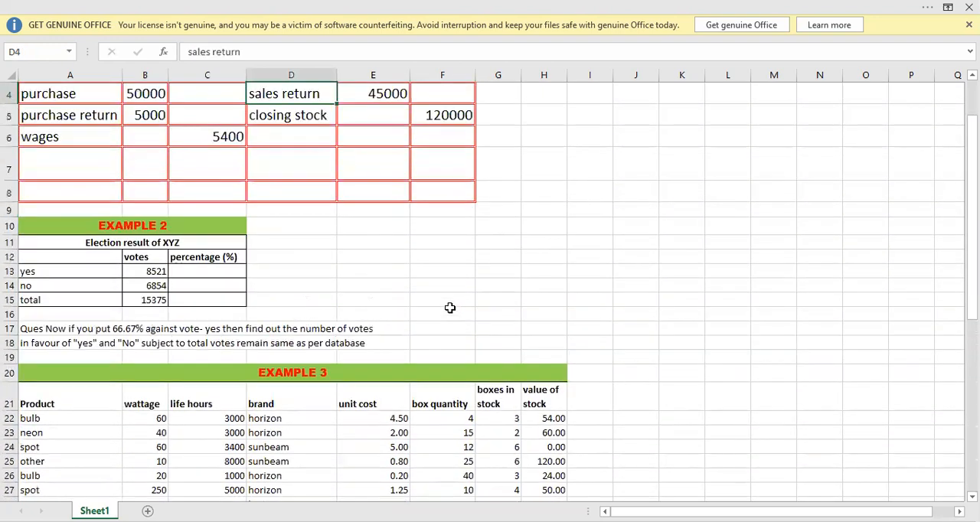
{"action": "key", "text": "Up"}
{"action": "key", "text": "Up"}
{"action": "key", "text": "Up"}
{"action": "key", "text": "Down"}
{"action": "key", "text": "Down"}
{"action": "key", "text": "Down"}
{"action": "key", "text": "Up"}
{"action": "key", "text": "Up"}
{"action": "key", "text": "Up"}
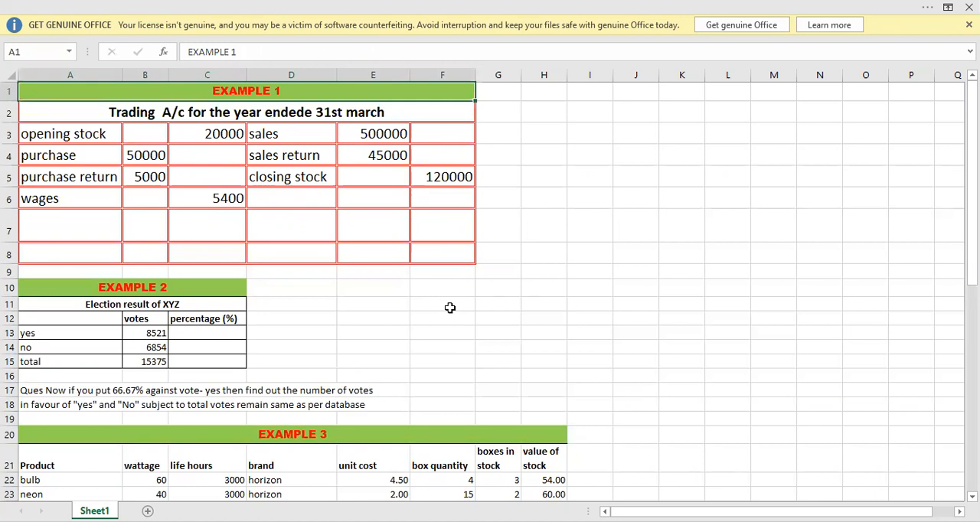
Examine the trading account's title and its opening stock, purchase and purchase return entries in Example 1.
{"action": "left_click", "coordinate": [297, 258]}
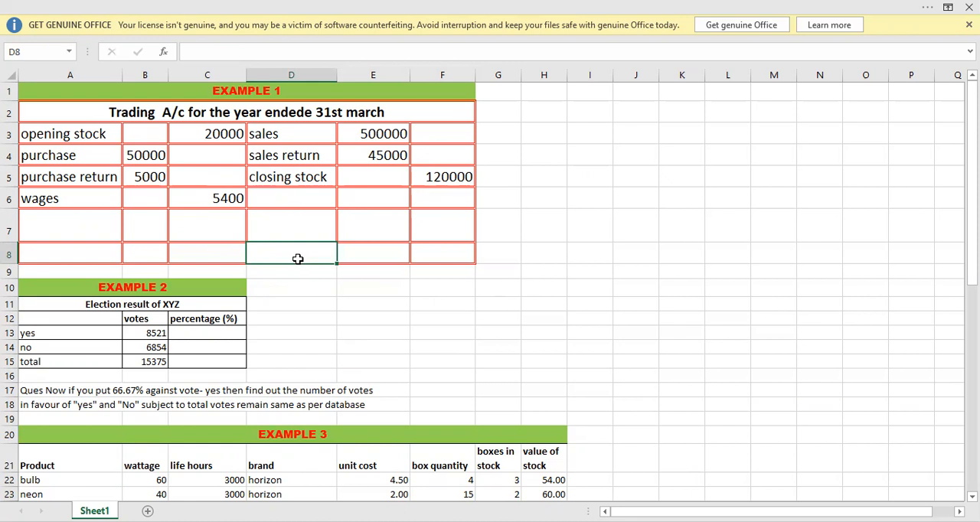
{"action": "left_click", "coordinate": [282, 224]}
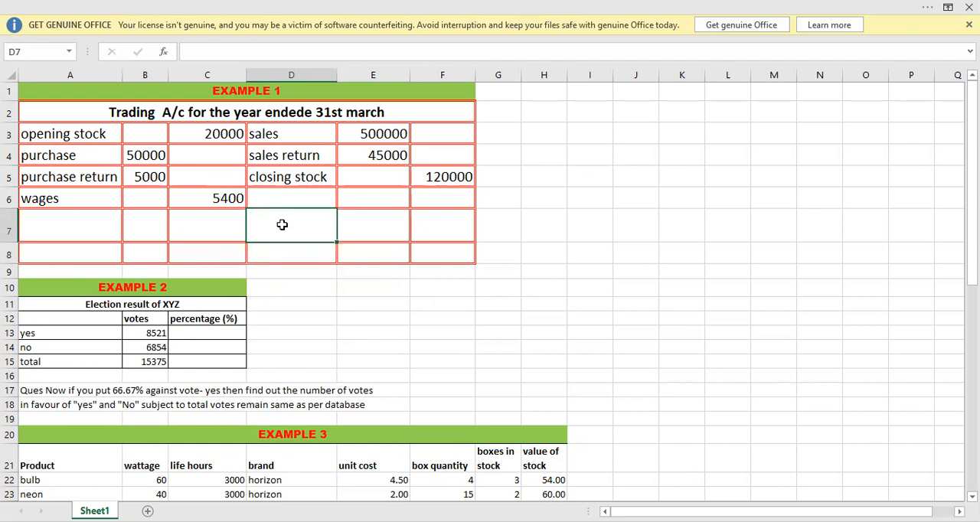
{"action": "left_click", "coordinate": [263, 193]}
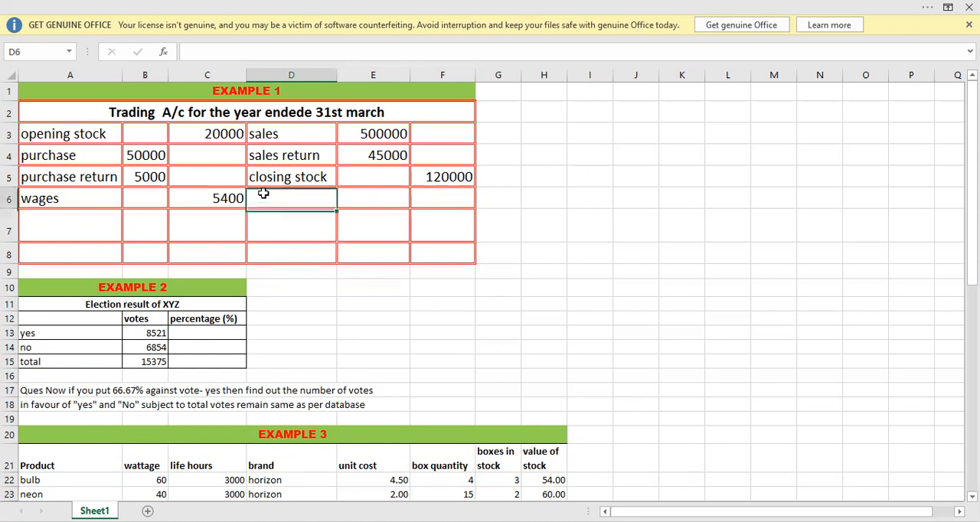
{"action": "left_click", "coordinate": [185, 108]}
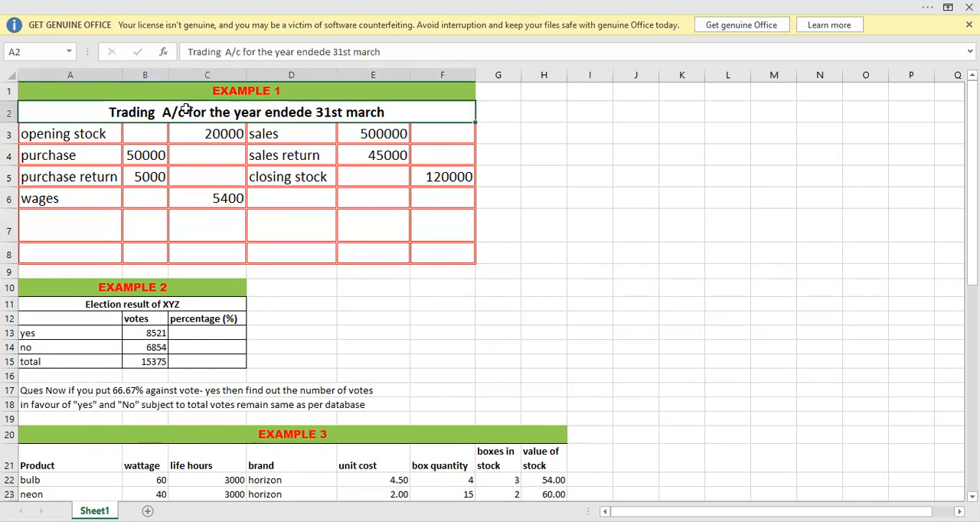
{"action": "left_click", "coordinate": [175, 167]}
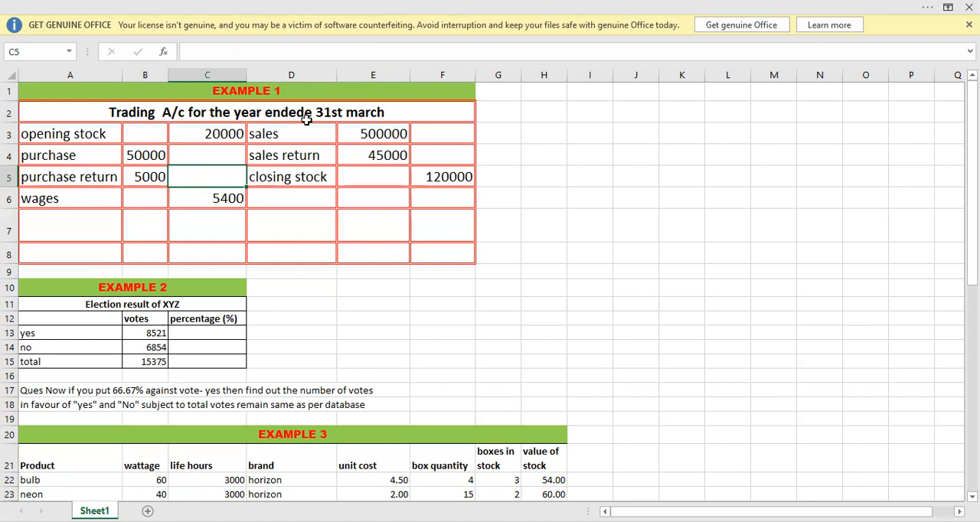
{"action": "left_click", "coordinate": [233, 133]}
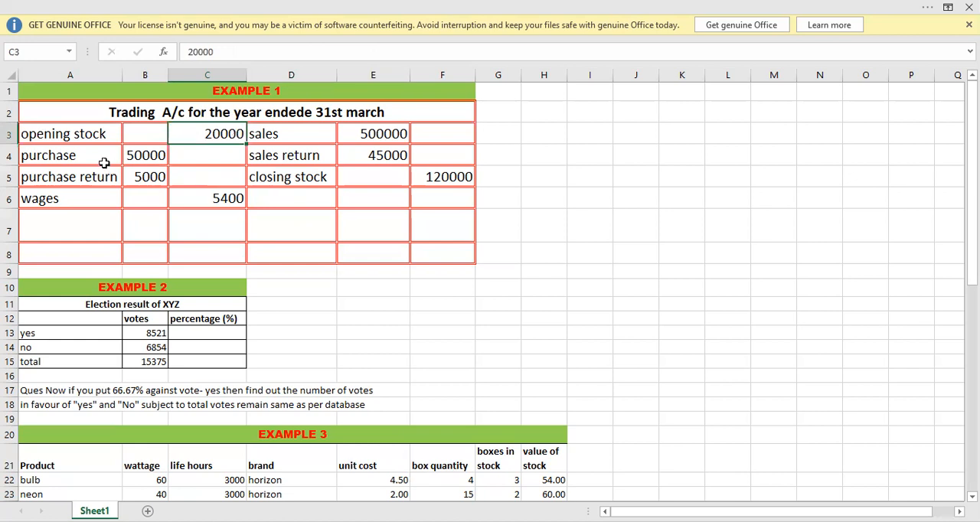
{"action": "left_click", "coordinate": [66, 134]}
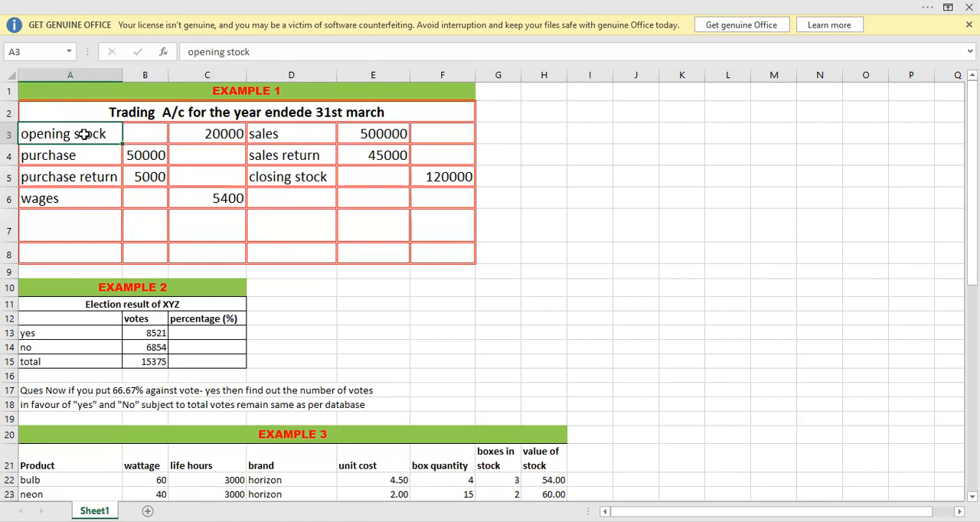
{"action": "left_click", "coordinate": [186, 142]}
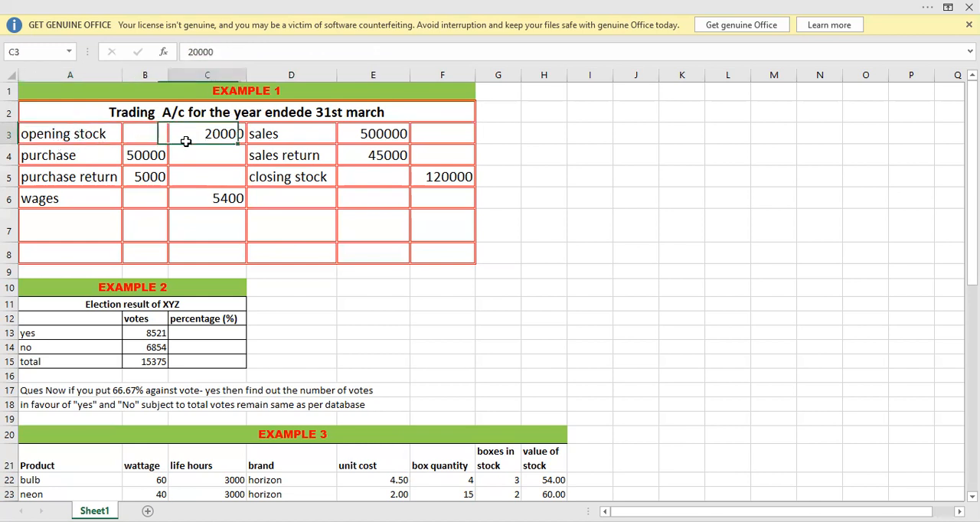
{"action": "left_click", "coordinate": [69, 156]}
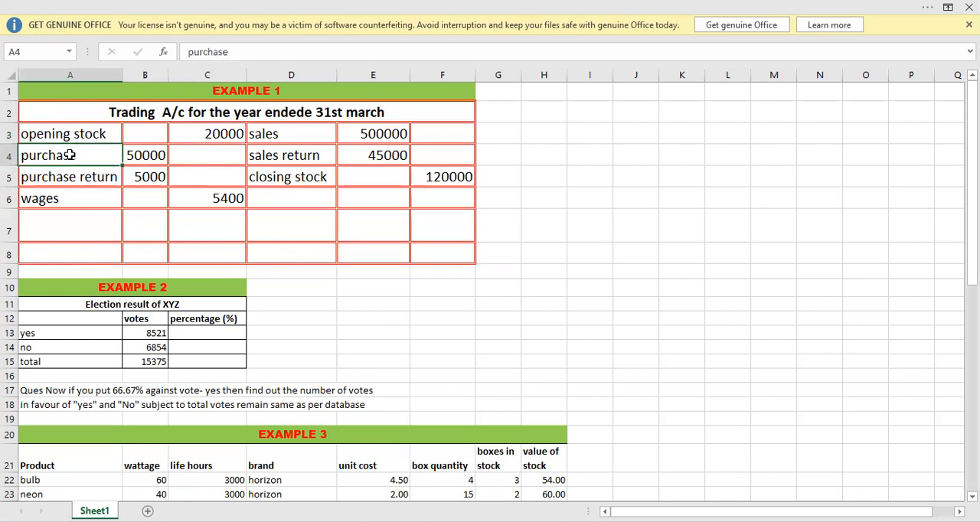
{"action": "left_click", "coordinate": [129, 156]}
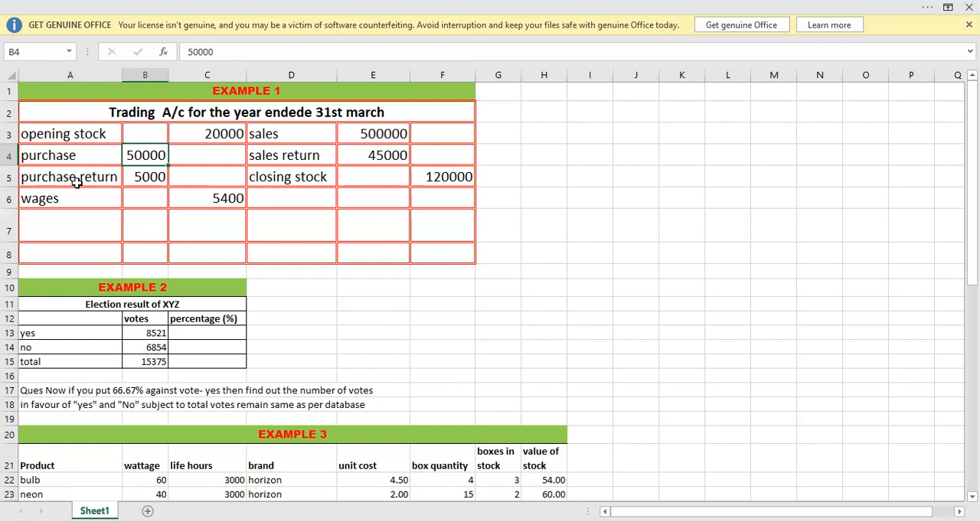
{"action": "left_click", "coordinate": [76, 182]}
{"action": "left_click", "coordinate": [160, 179]}
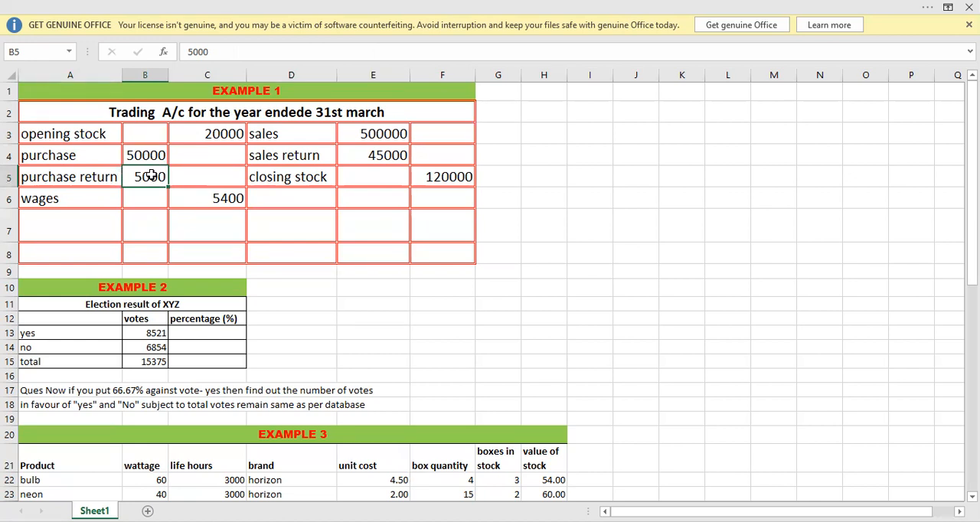
Calculate net purchases in C5 by subtracting purchase return from purchase with the formula =B4-B5.
{"action": "left_click", "coordinate": [206, 181]}
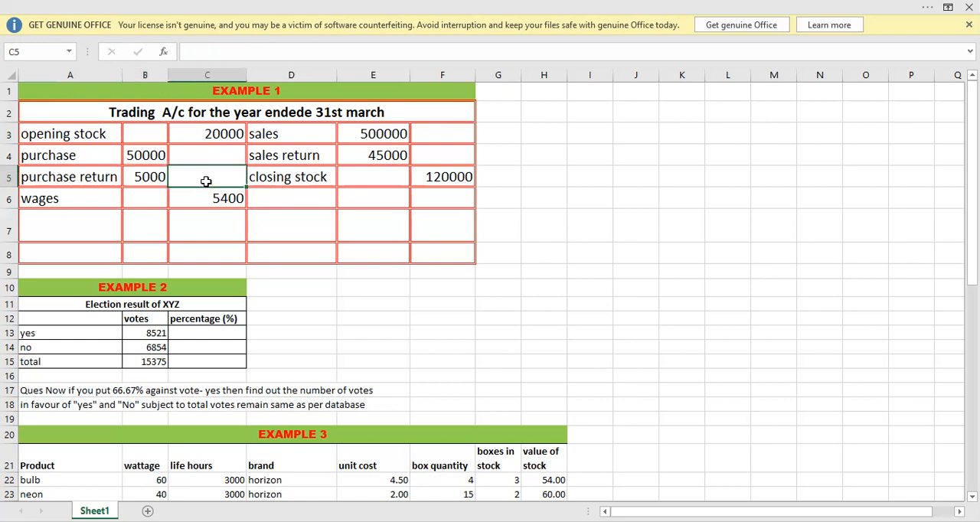
{"action": "type", "text": "="}
{"action": "key", "text": "Left"}
{"action": "key", "text": "Up"}
{"action": "type", "text": "-"}
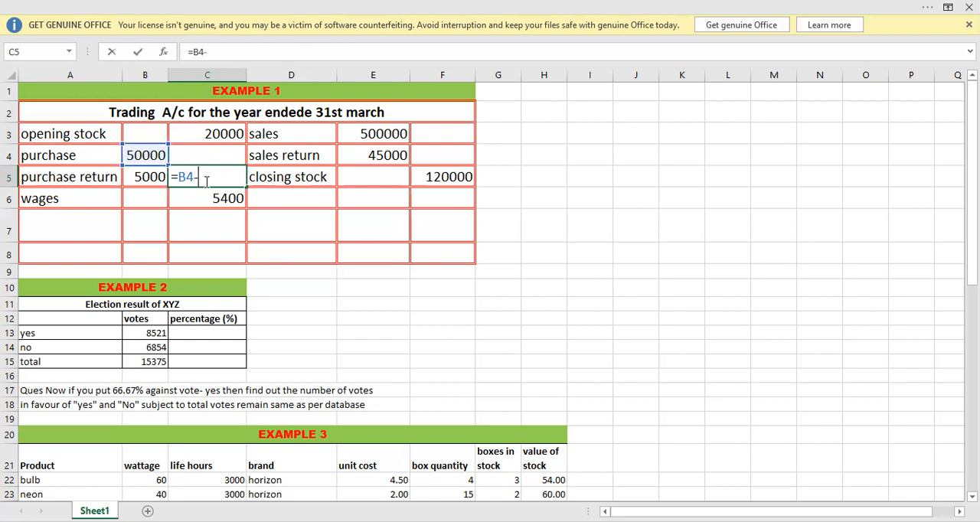
{"action": "key", "text": "Left"}
{"action": "key", "text": "Return"}
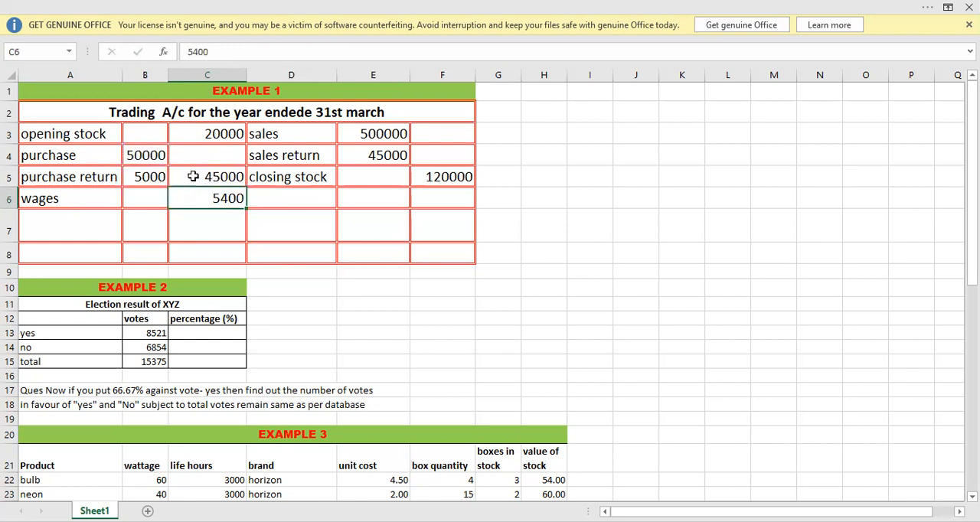
Review the wages entry and compare the account's debit items in A3:A6 with the credit items in D3:D5.
{"action": "left_click", "coordinate": [41, 199]}
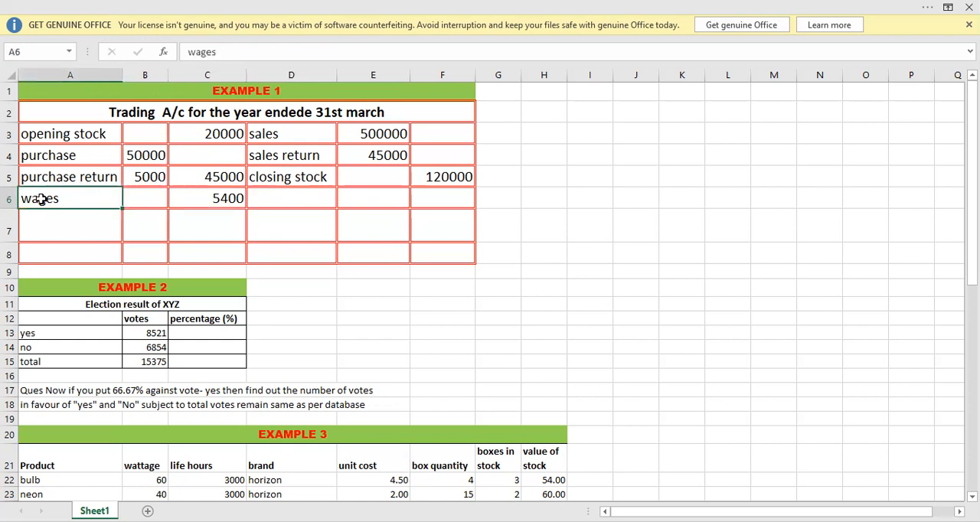
{"action": "left_click", "coordinate": [191, 196]}
{"action": "left_click", "coordinate": [67, 155]}
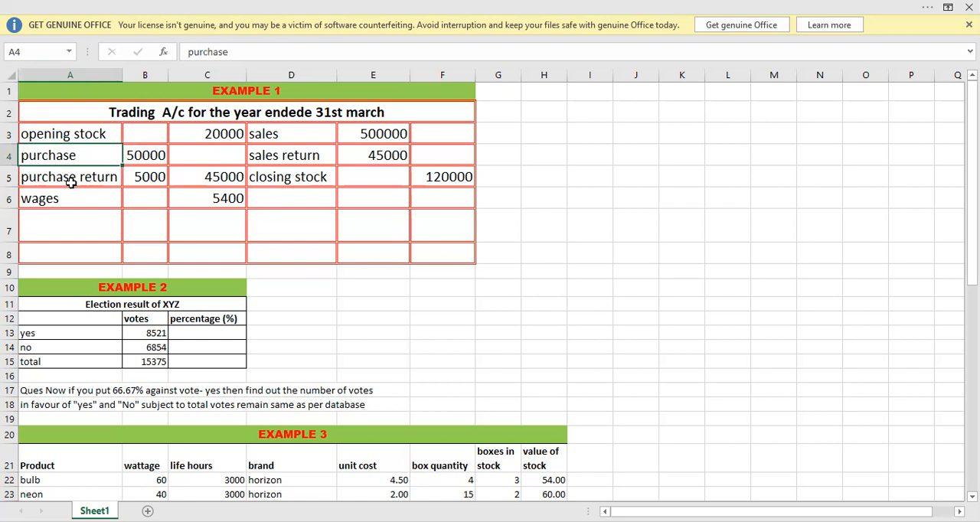
{"action": "left_click", "coordinate": [63, 203]}
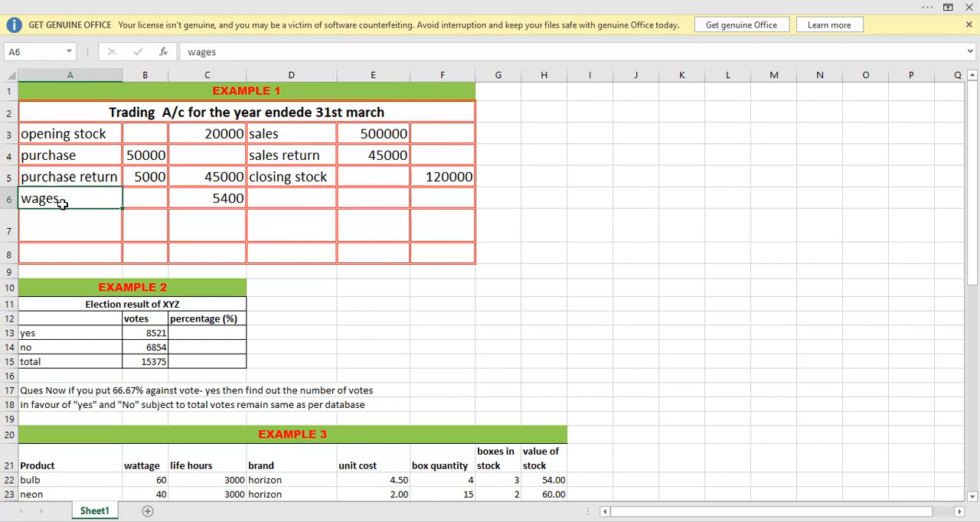
{"action": "left_click", "coordinate": [64, 159]}
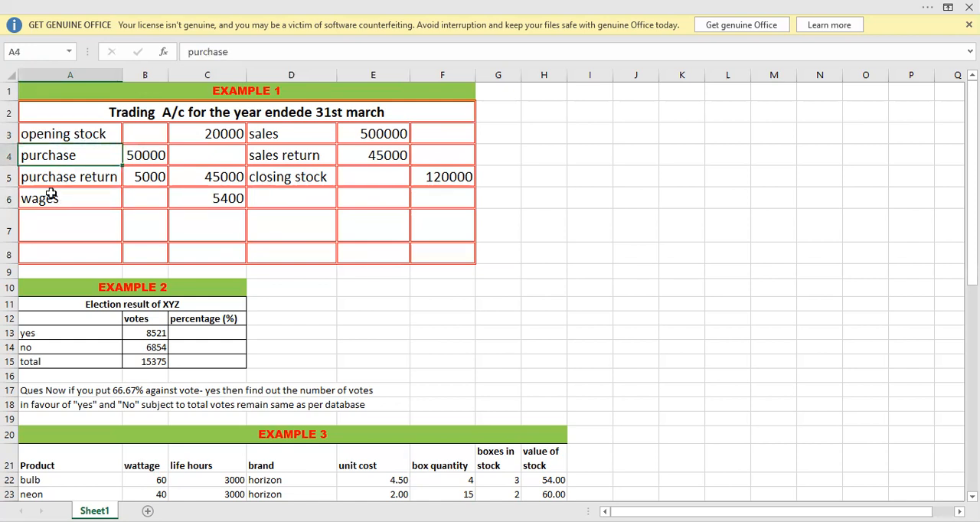
{"action": "left_click", "coordinate": [49, 194]}
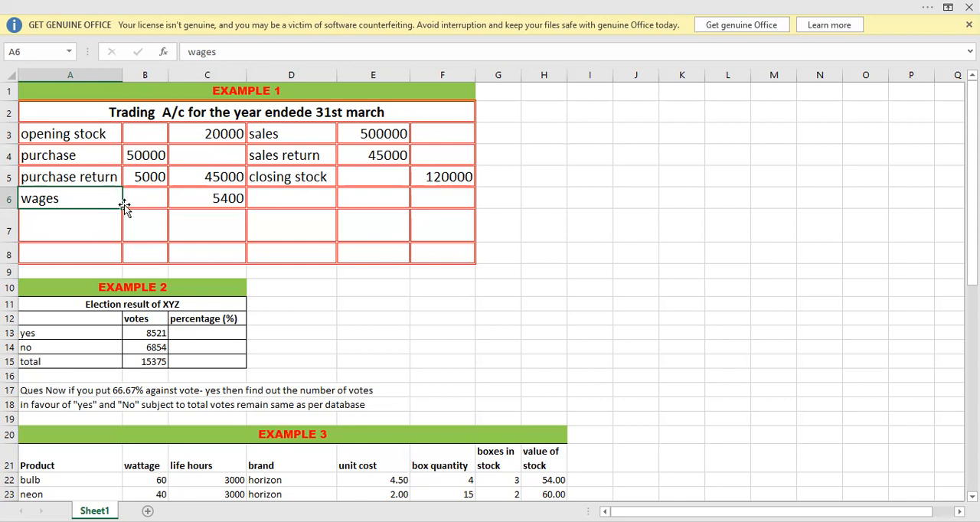
{"action": "left_click", "coordinate": [186, 199]}
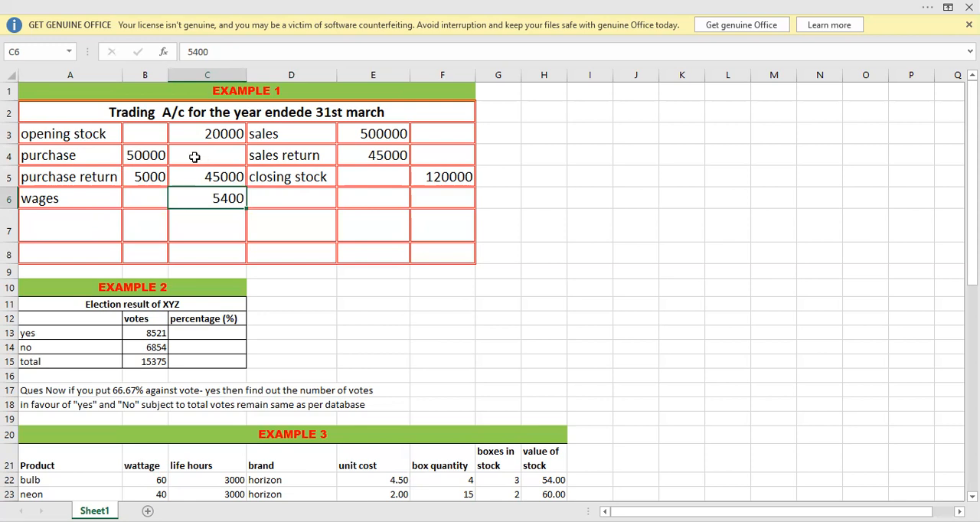
{"action": "left_click_drag", "start_coordinate": [79, 134], "coordinate": [79, 202]}
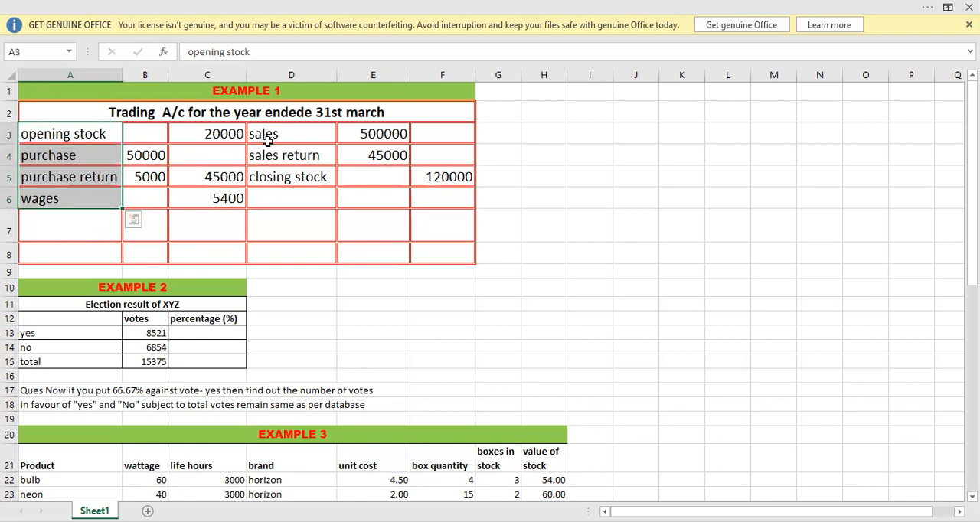
{"action": "left_click_drag", "start_coordinate": [268, 136], "coordinate": [269, 177]}
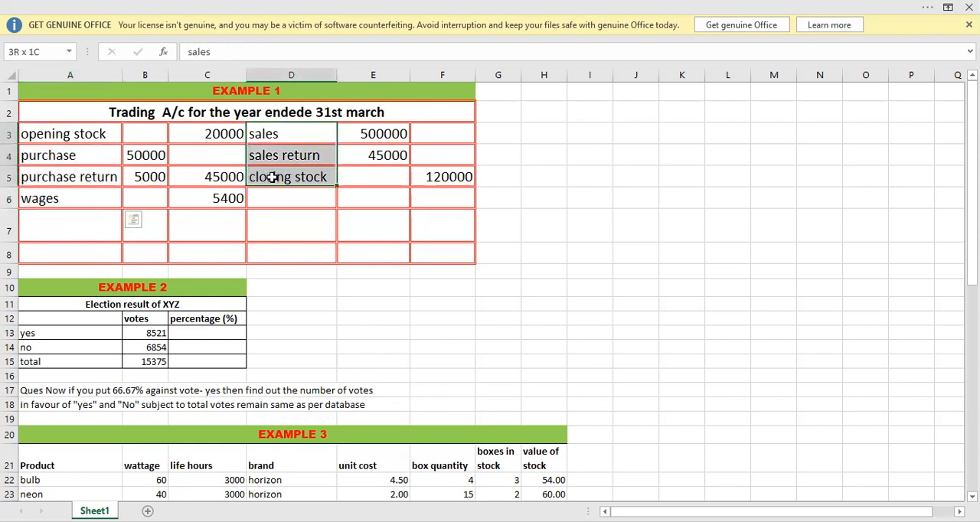
{"action": "left_click", "coordinate": [94, 135]}
{"action": "left_click_drag", "start_coordinate": [94, 135], "coordinate": [91, 192]}
{"action": "left_click_drag", "start_coordinate": [268, 135], "coordinate": [270, 177]}
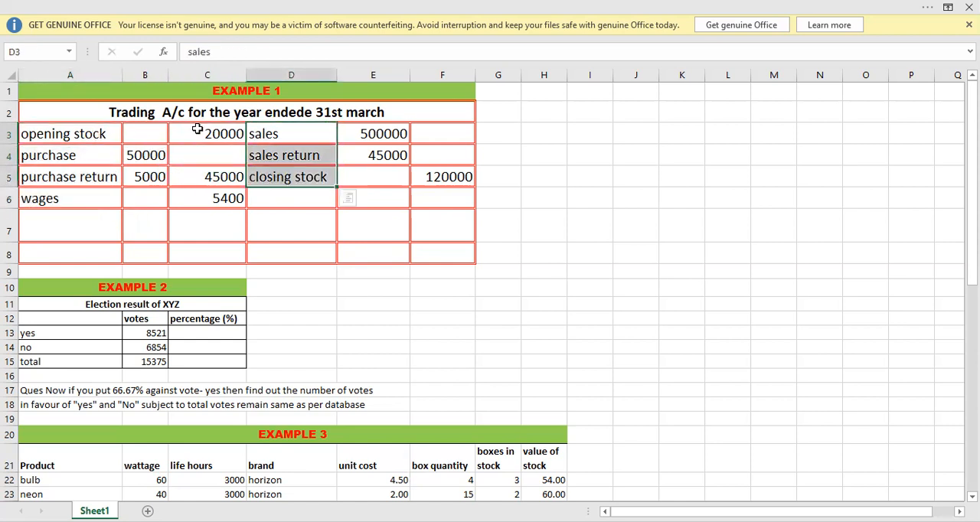
{"action": "left_click", "coordinate": [198, 184]}
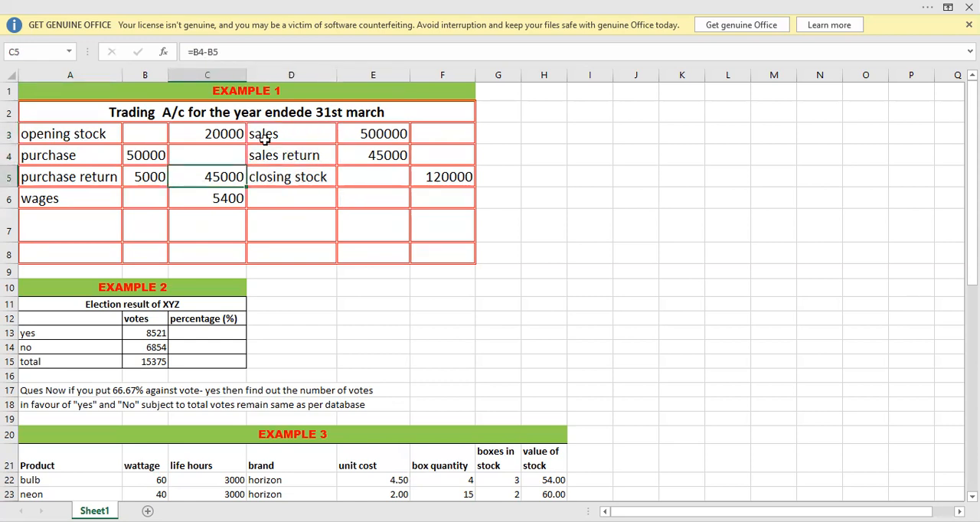
Calculate net sales in F4 by subtracting sales return from sales with the formula =E3-E4.
{"action": "left_click", "coordinate": [292, 134]}
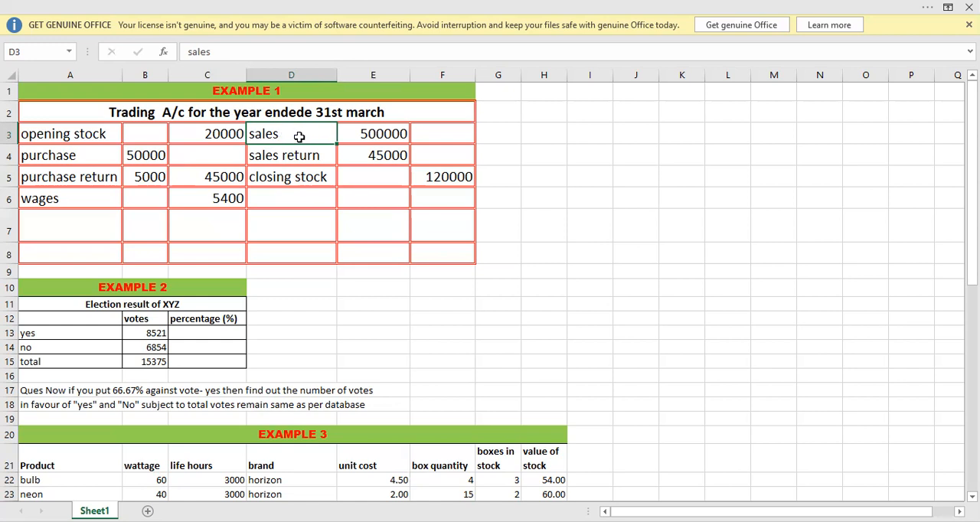
{"action": "left_click", "coordinate": [352, 136]}
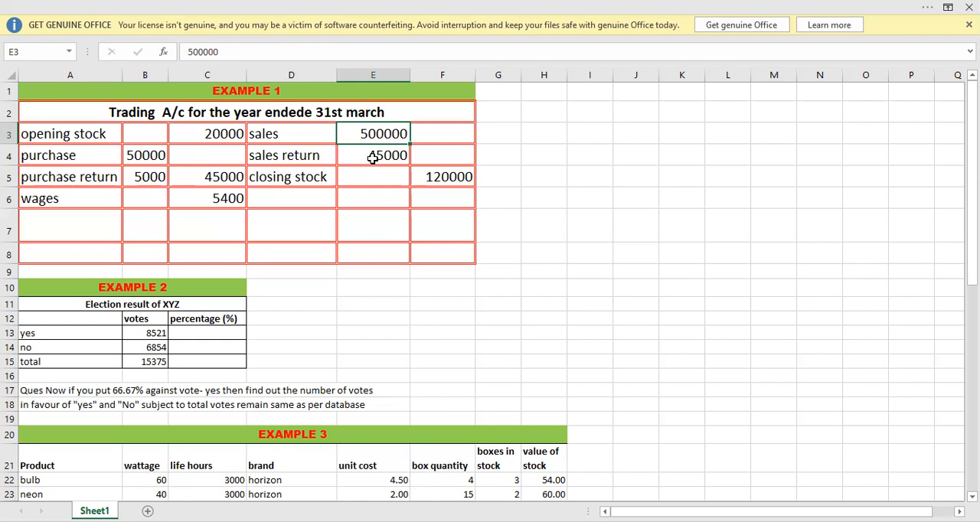
{"action": "left_click", "coordinate": [440, 157]}
{"action": "type", "text": "="}
{"action": "key", "text": "Left"}
{"action": "key", "text": "Up"}
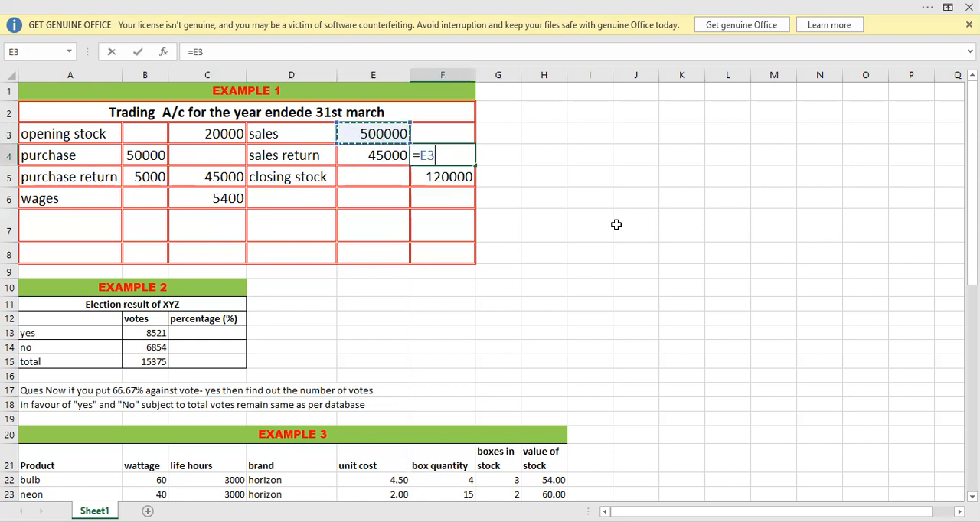
{"action": "type", "text": "-"}
{"action": "key", "text": "Left"}
{"action": "key", "text": "Return"}
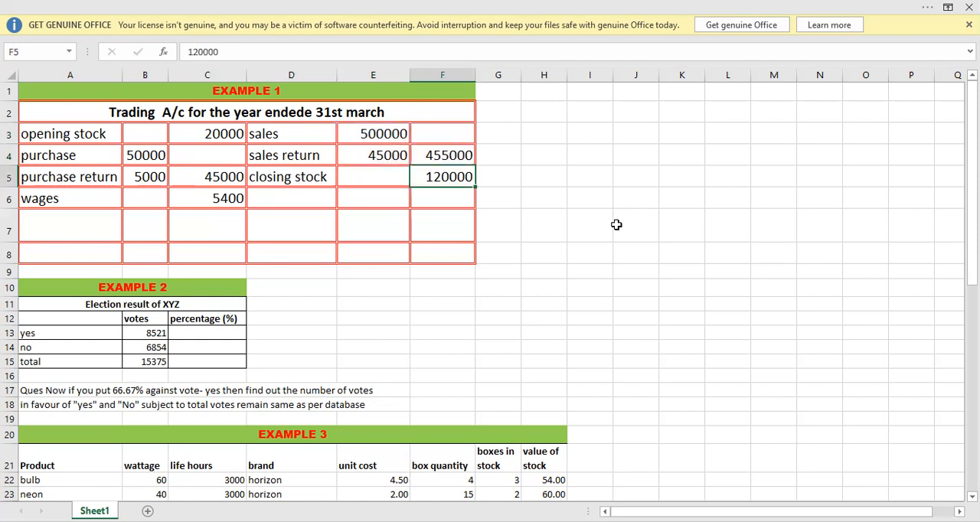
{"action": "left_click", "coordinate": [442, 153]}
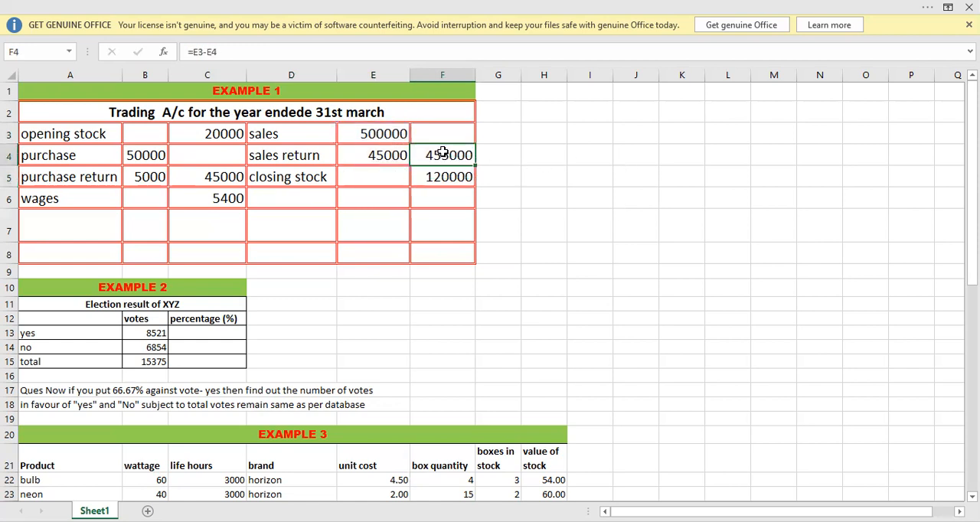
Inspect the closing stock label and amount, along with the opening stock and purchase amounts in the trading account.
{"action": "left_click", "coordinate": [285, 177]}
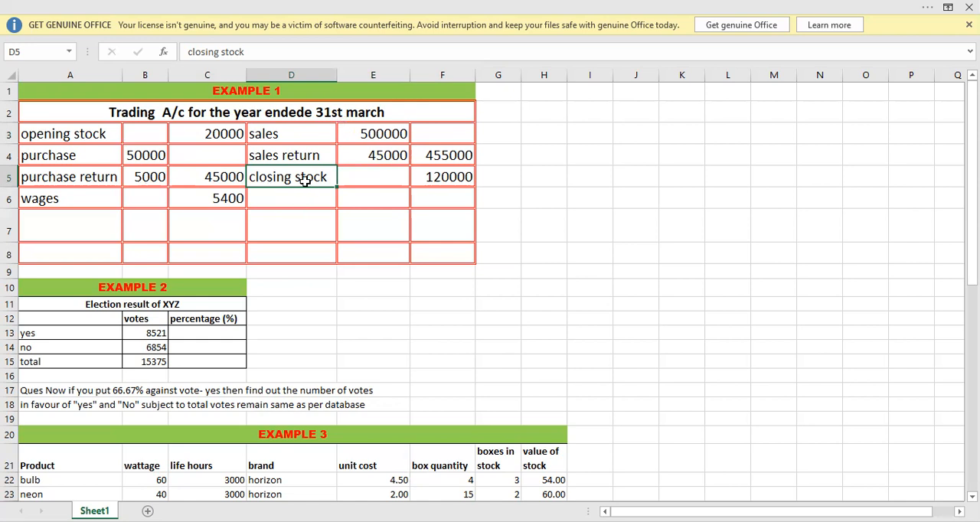
{"action": "left_click", "coordinate": [215, 135]}
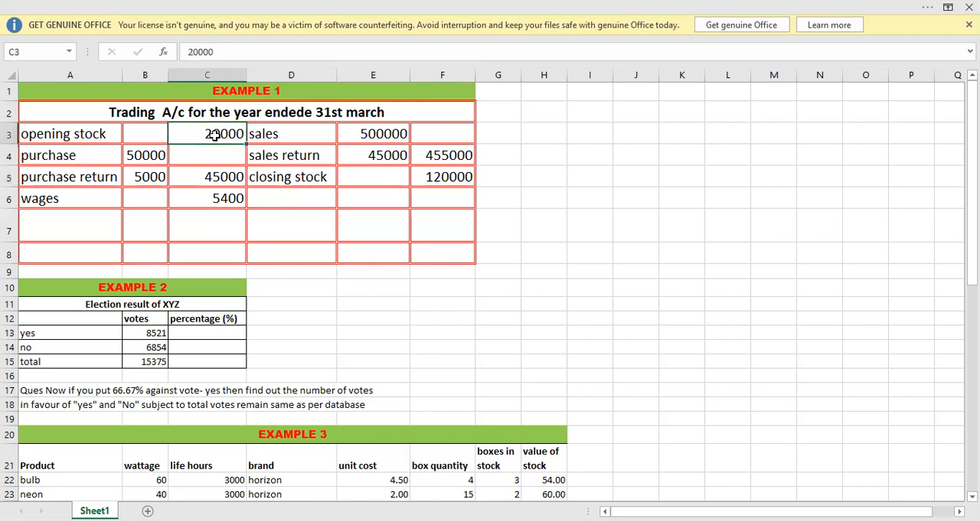
{"action": "left_click", "coordinate": [434, 178]}
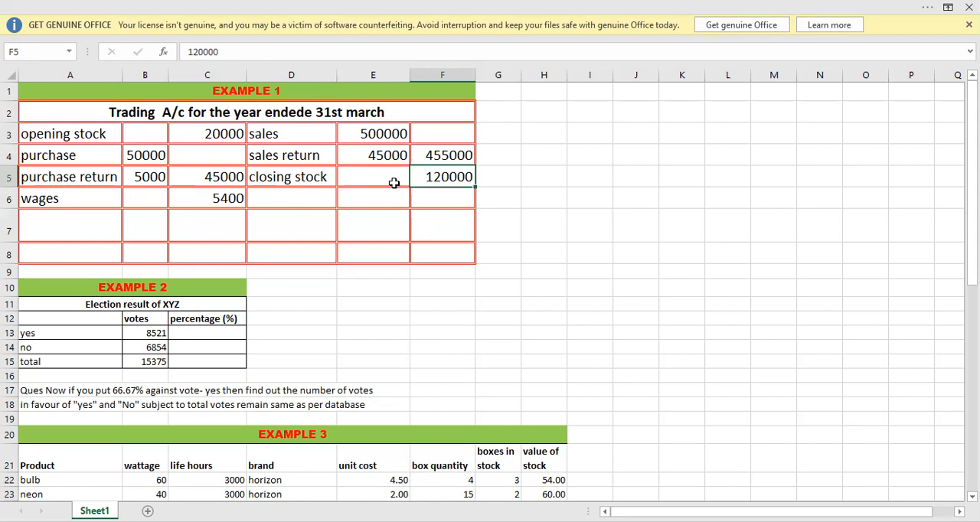
{"action": "left_click", "coordinate": [145, 160]}
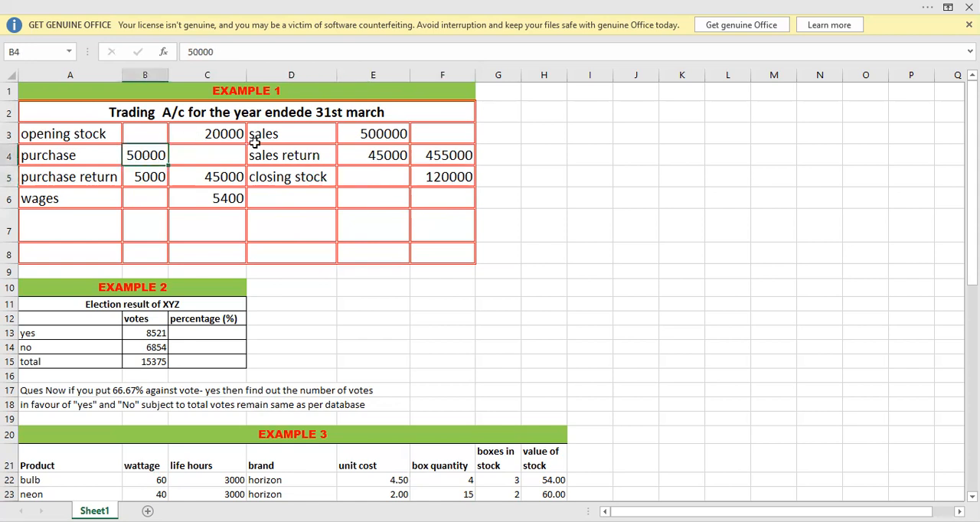
Compare the debit amounts in C3:C6 with the credit amounts in F3:F6, and examine the empty balancing cells A7 and D7.
{"action": "left_click", "coordinate": [360, 141]}
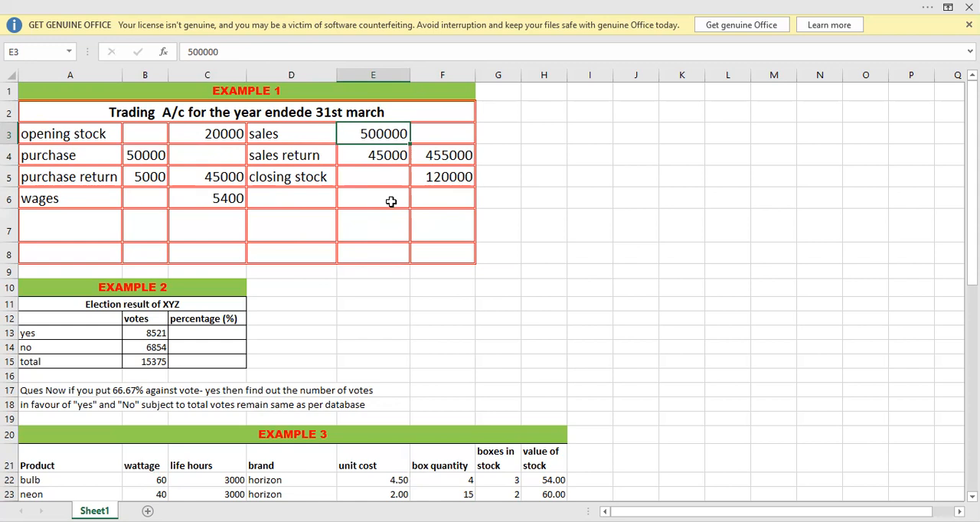
{"action": "left_click", "coordinate": [319, 217]}
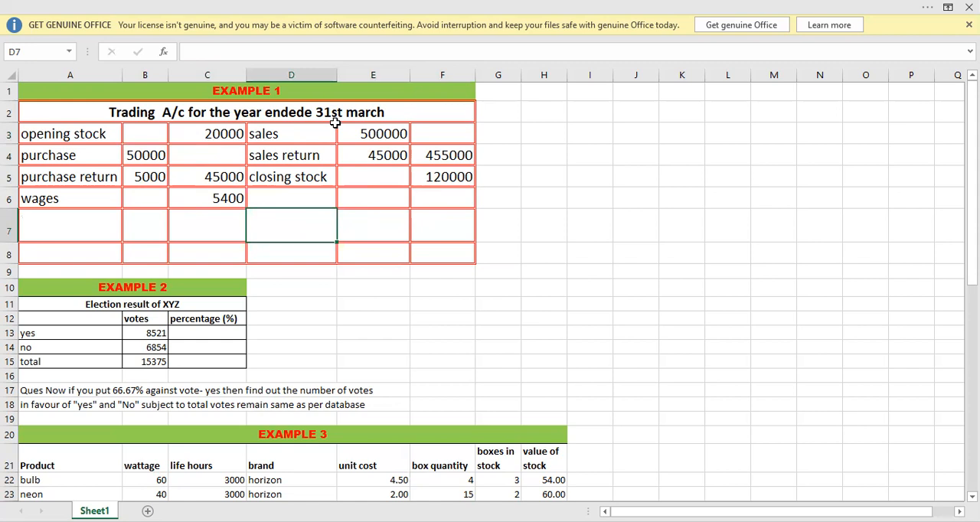
{"action": "left_click", "coordinate": [141, 153]}
{"action": "left_click", "coordinate": [142, 170]}
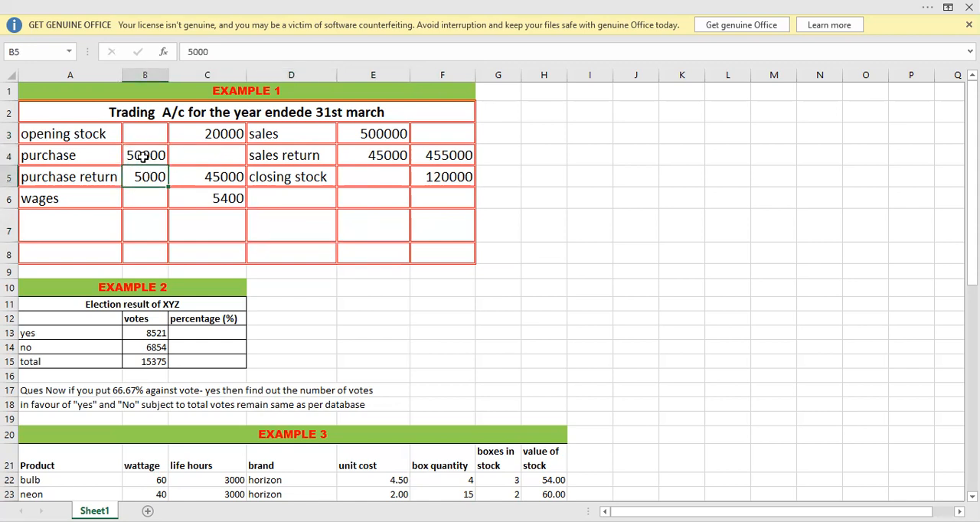
{"action": "left_click", "coordinate": [195, 174]}
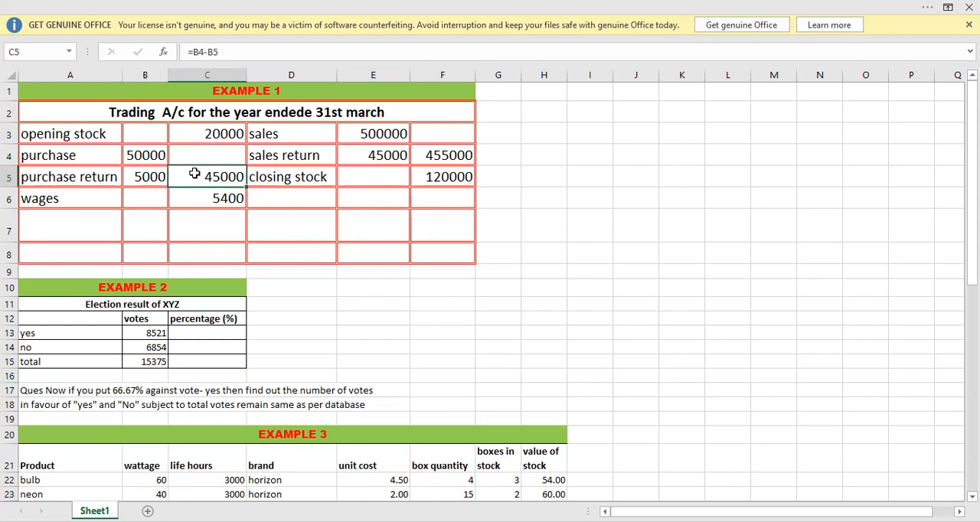
{"action": "left_click", "coordinate": [204, 130]}
{"action": "left_click_drag", "start_coordinate": [205, 130], "coordinate": [212, 205]}
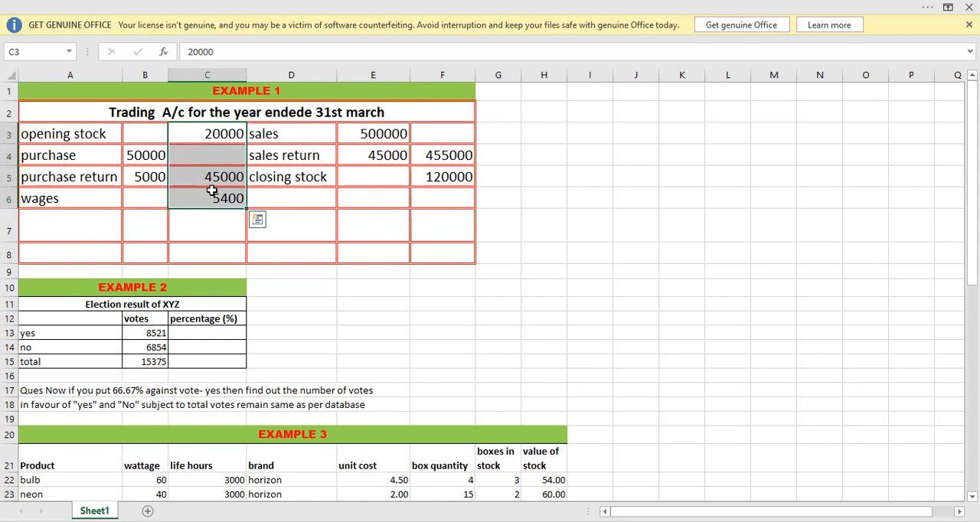
{"action": "left_click", "coordinate": [361, 137]}
{"action": "left_click", "coordinate": [361, 155]}
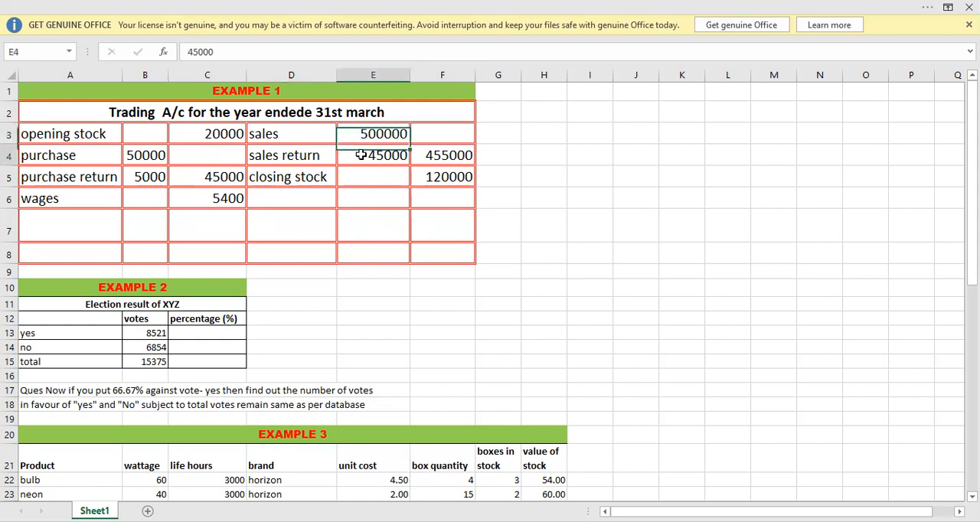
{"action": "left_click", "coordinate": [432, 154]}
{"action": "left_click_drag", "start_coordinate": [438, 132], "coordinate": [446, 199]}
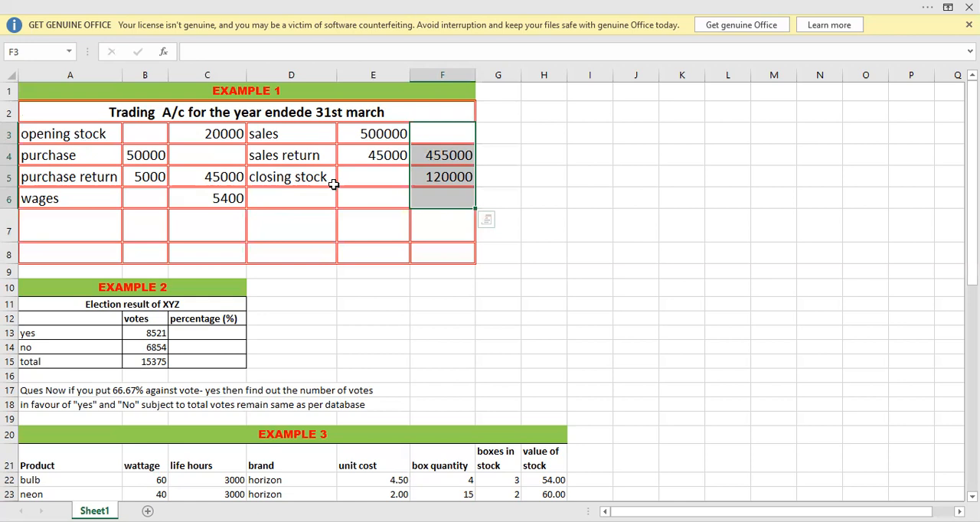
{"action": "left_click", "coordinate": [73, 231]}
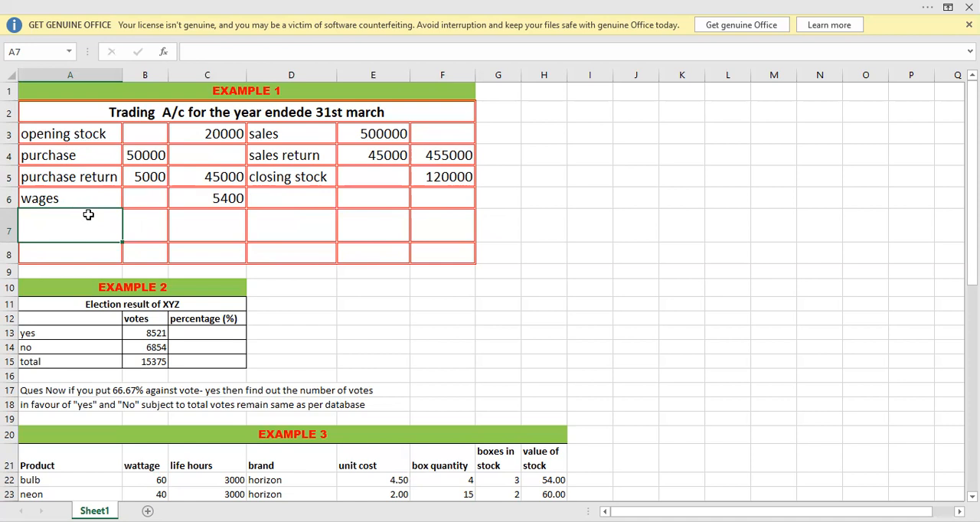
{"action": "left_click", "coordinate": [299, 219]}
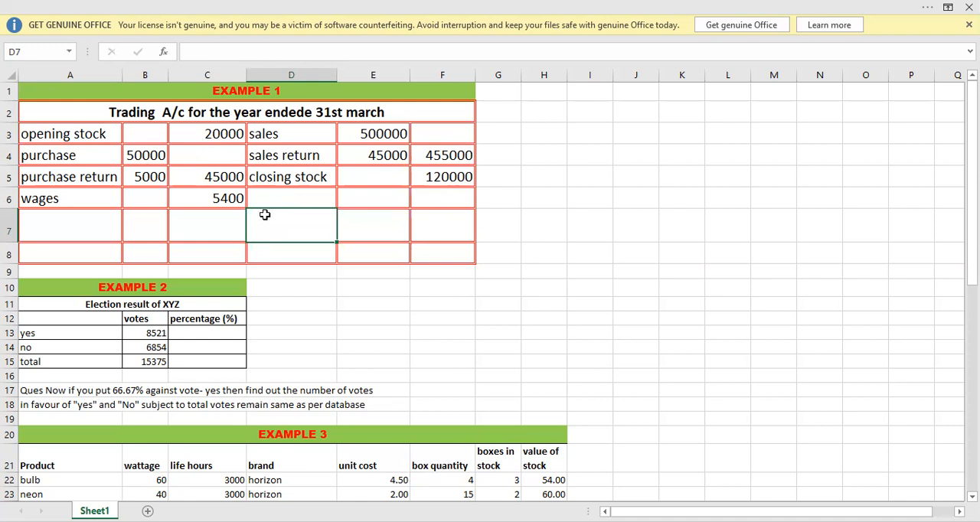
{"action": "left_click", "coordinate": [78, 221]}
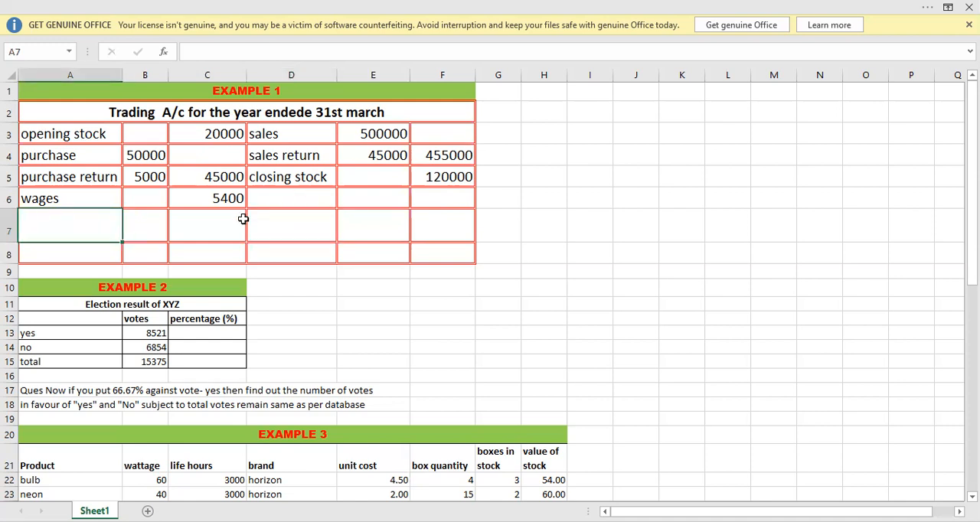
{"action": "left_click", "coordinate": [273, 229]}
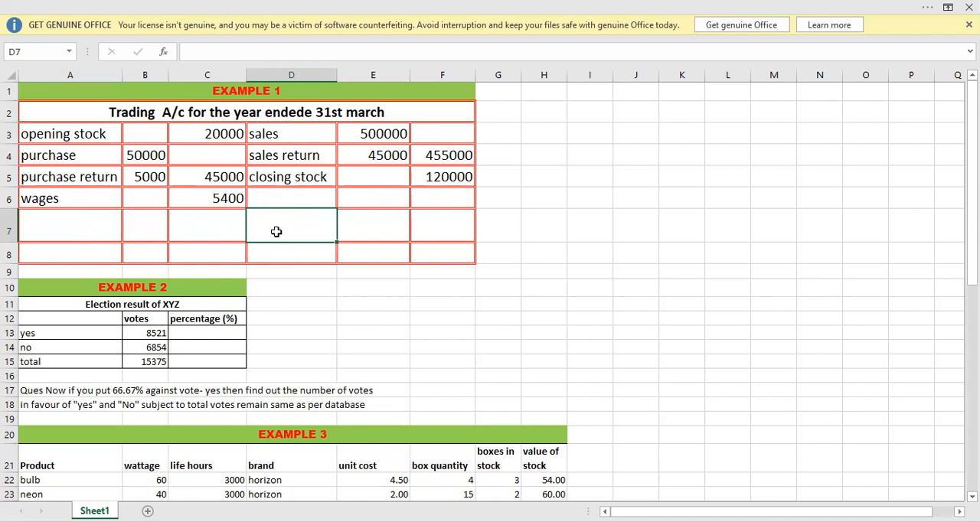
Begin an IF formula in A7 whose logical test checks that the credit total is greater, entering =if(sum(F3:F6)>.
{"action": "left_click", "coordinate": [67, 221]}
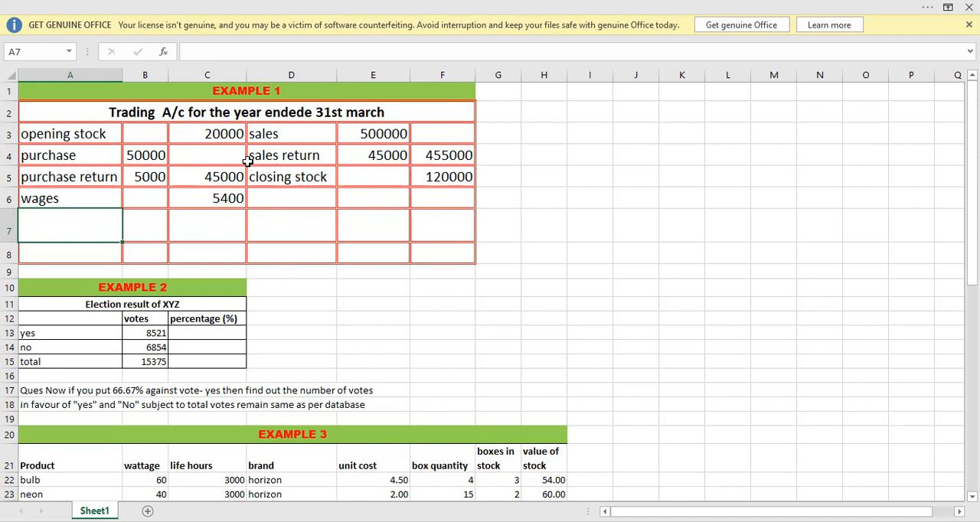
{"action": "double_click", "coordinate": [94, 219]}
{"action": "type", "text": "=if("}
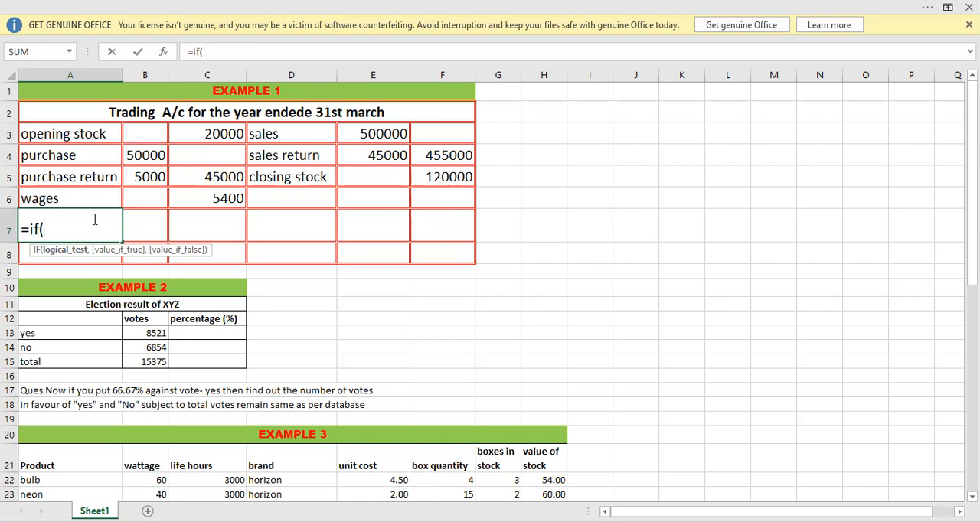
{"action": "type", "text": "sum("}
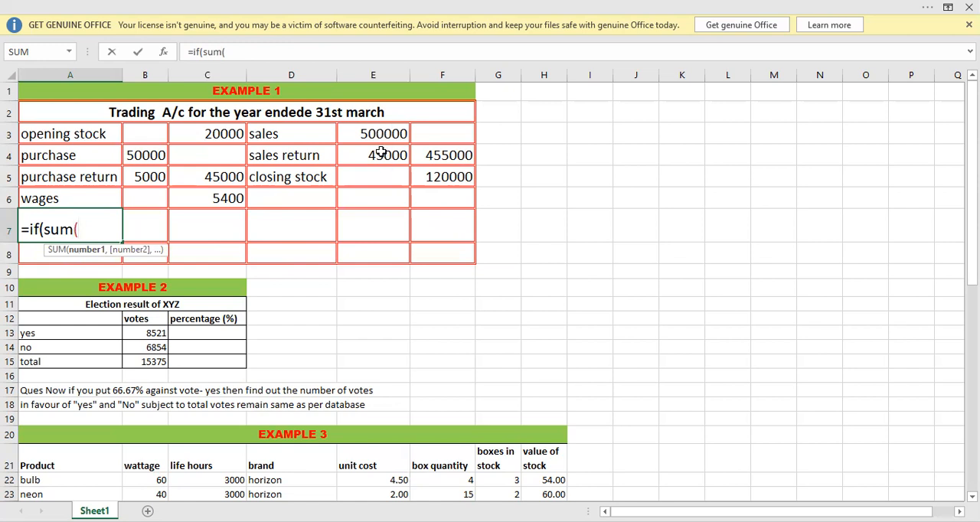
{"action": "left_click", "coordinate": [452, 134]}
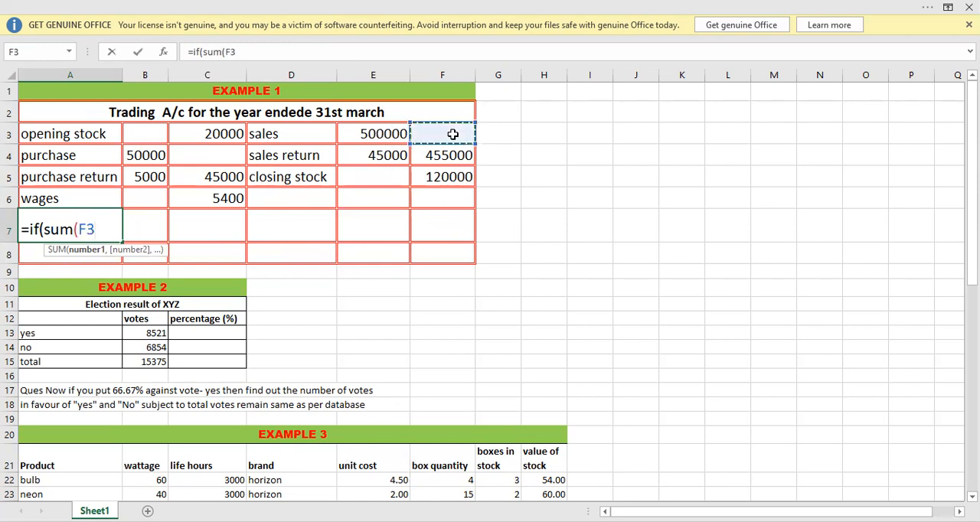
{"action": "key", "text": "shift+Down"}
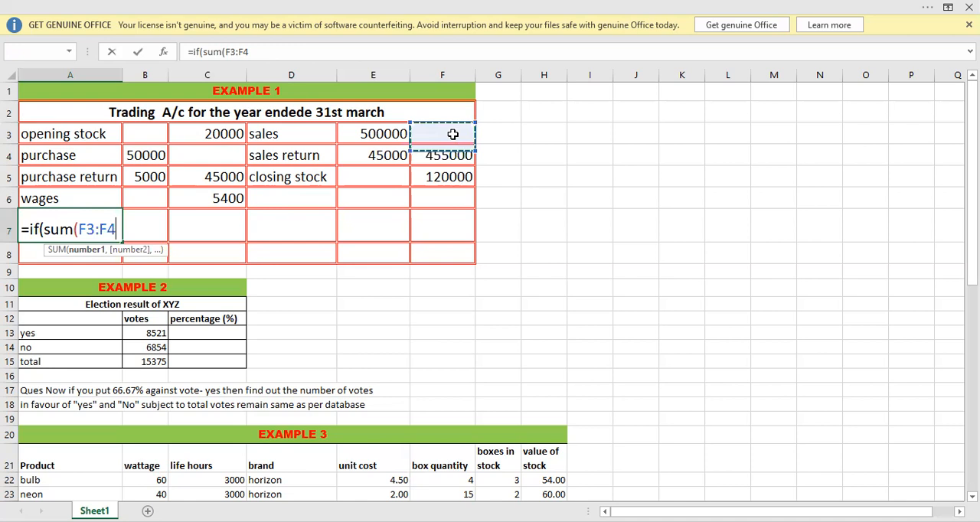
{"action": "key", "text": "shift+Down"}
{"action": "key", "text": "shift+Down"}
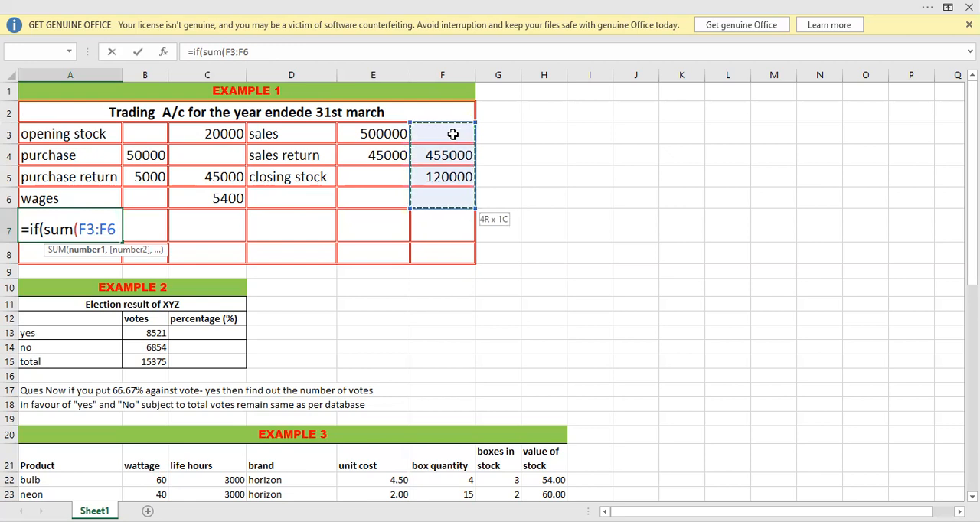
{"action": "type", "text": ")>"}
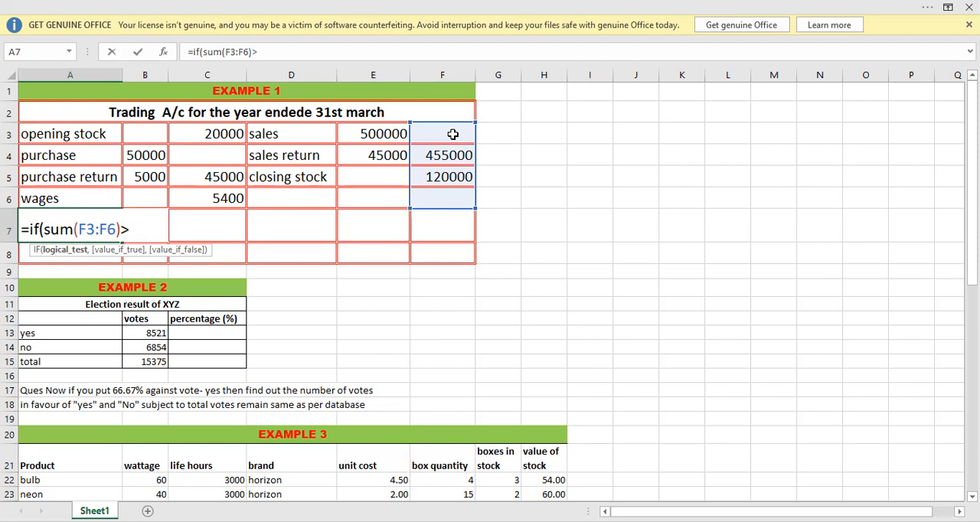
Complete the logical test in A7 with the debit total sum(C3:C6) as the comparison value.
{"action": "type", "text": "sum"}
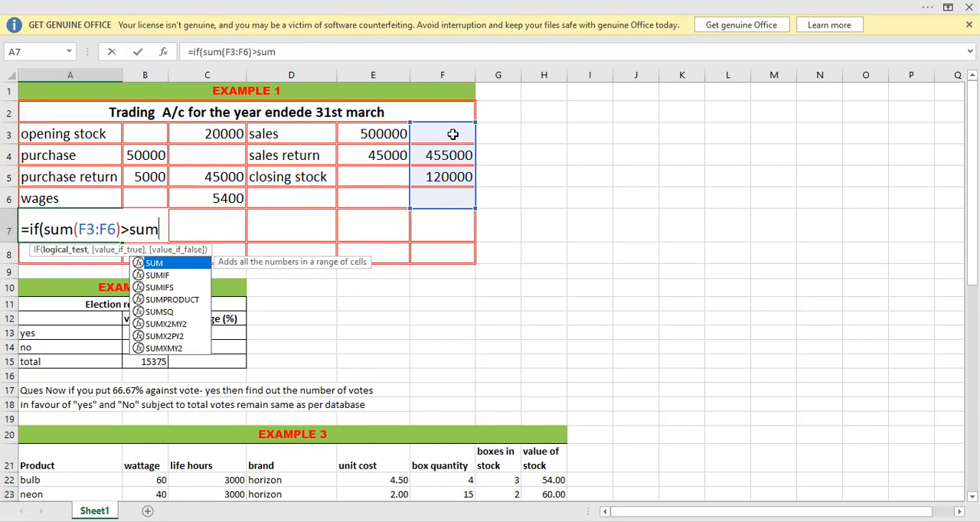
{"action": "type", "text": "("}
{"action": "left_click", "coordinate": [196, 135]}
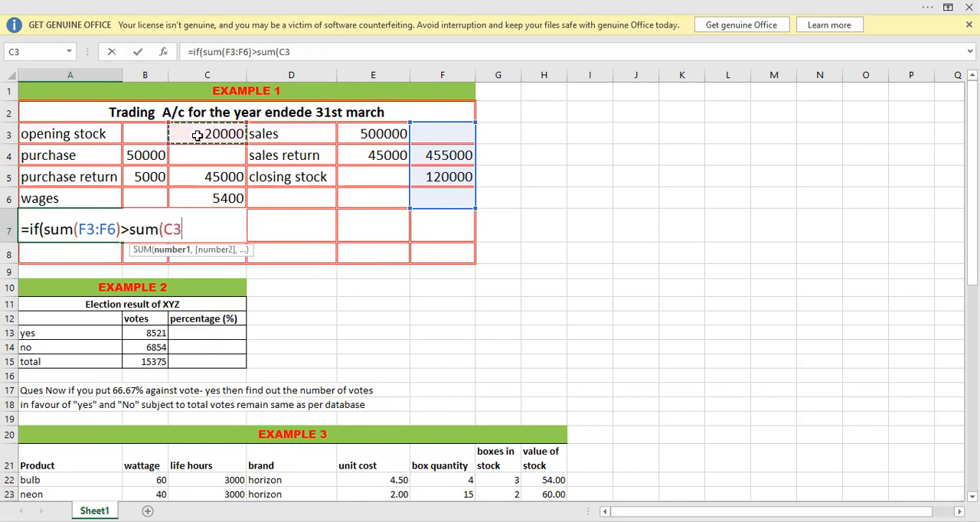
{"action": "key", "text": "shift+Down"}
{"action": "key", "text": "shift+Down"}
{"action": "key", "text": "shift+Down"}
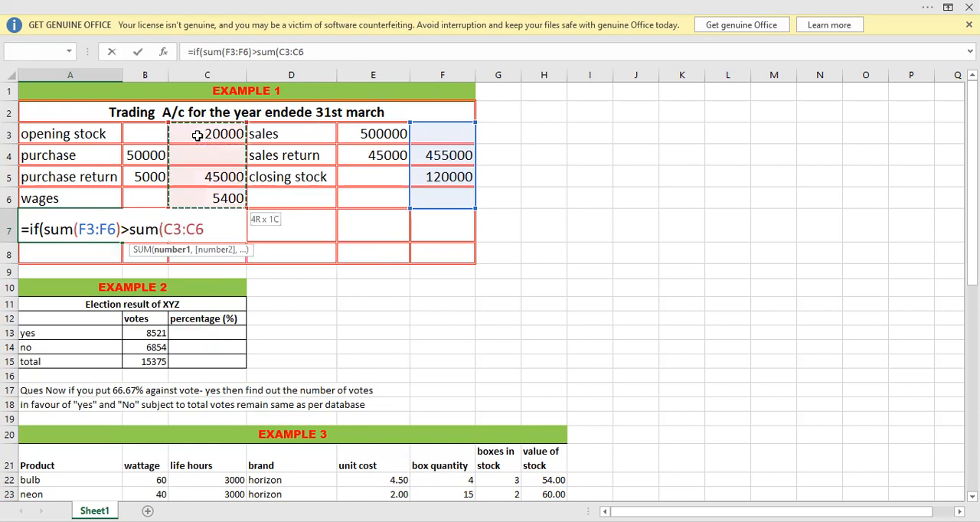
{"action": "type", "text": ")"}
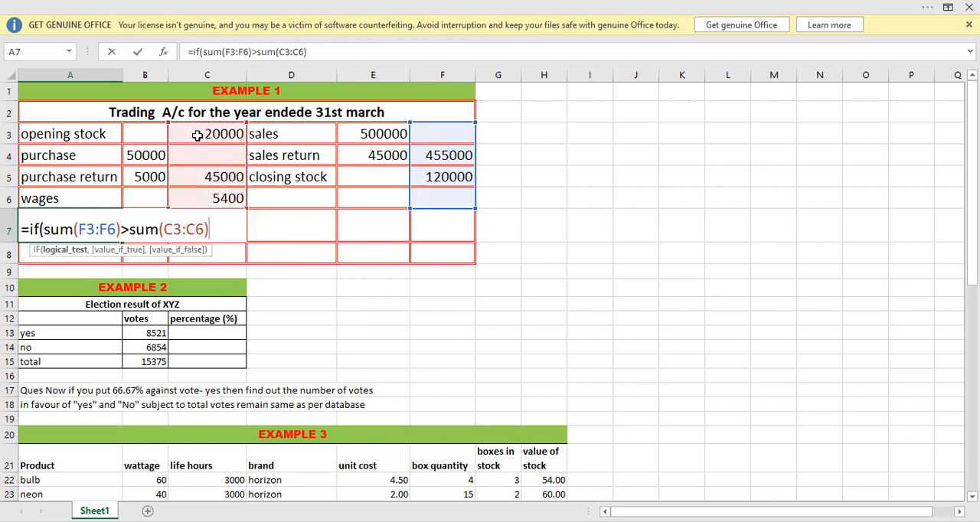
Finish the A7 formula so it returns "gross profit" when the test is true and empty text "" otherwise.
{"action": "type", "text": ","}
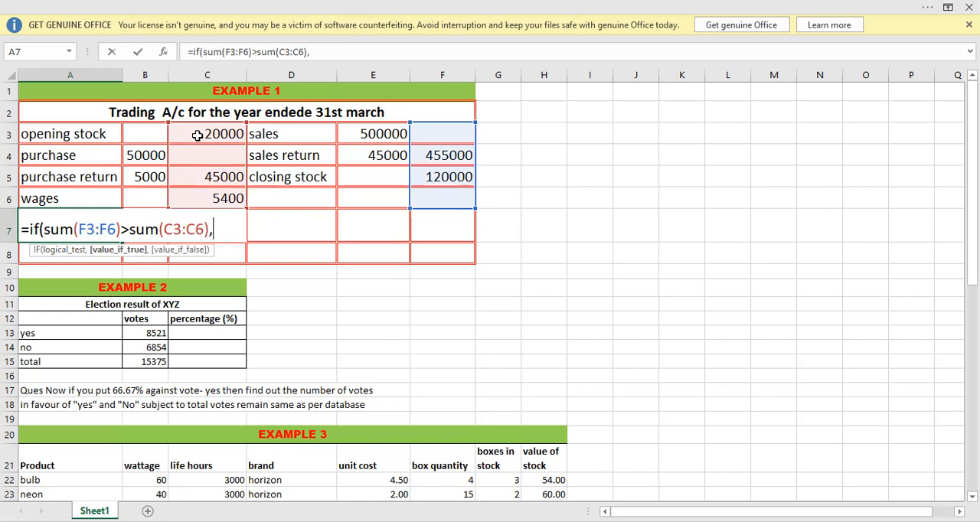
{"action": "type", "text": "\"gros"}
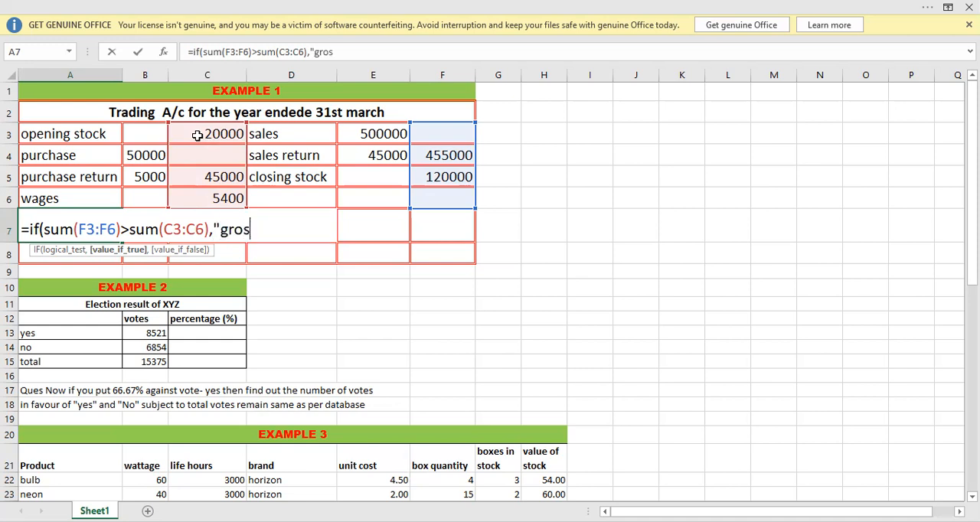
{"action": "type", "text": "s profit\""}
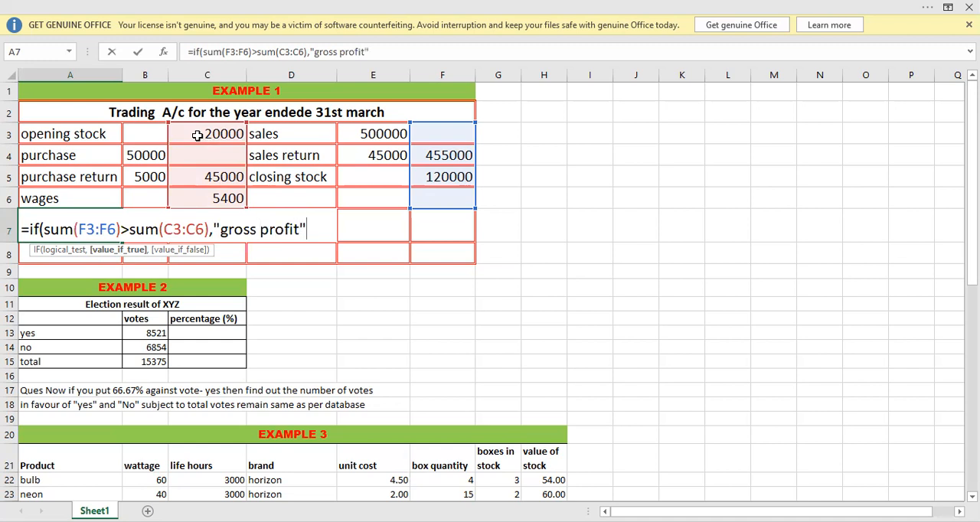
{"action": "type", "text": ","}
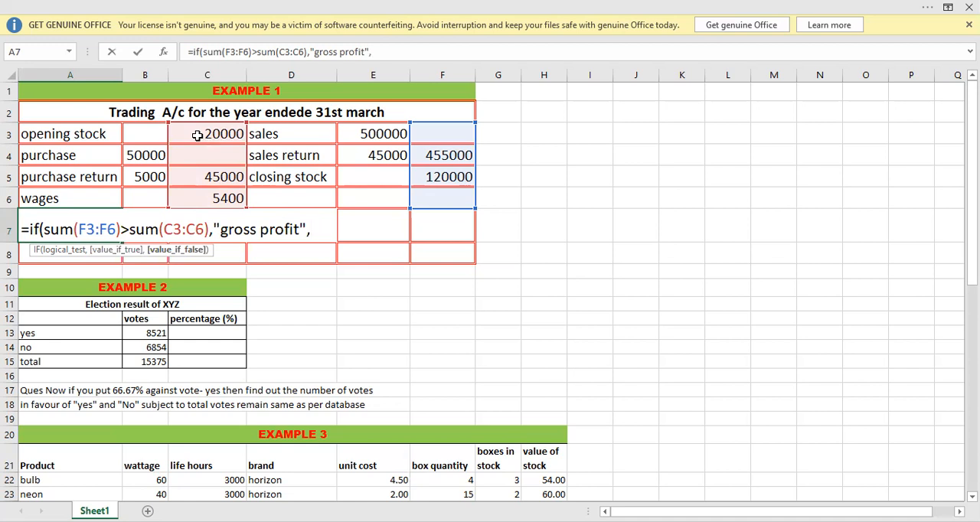
{"action": "type", "text": "\"\")"}
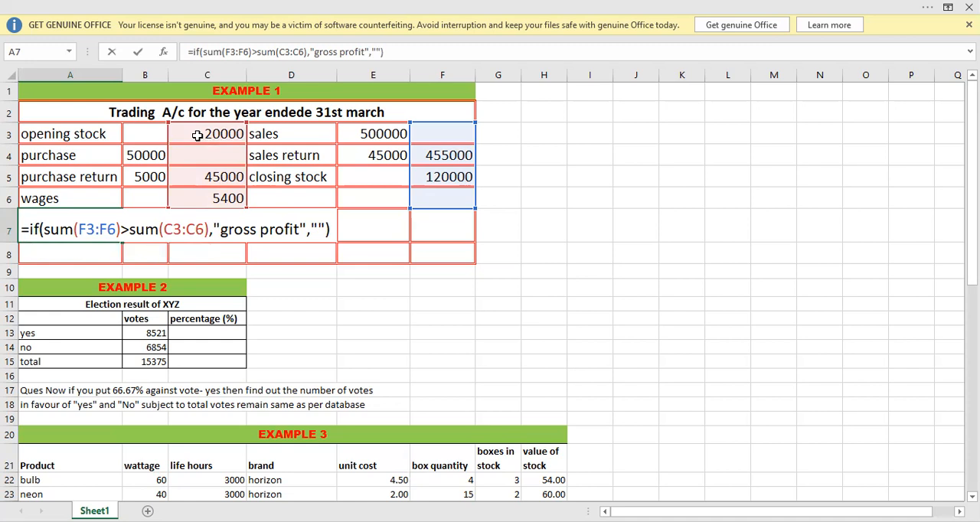
{"action": "key", "text": "Return"}
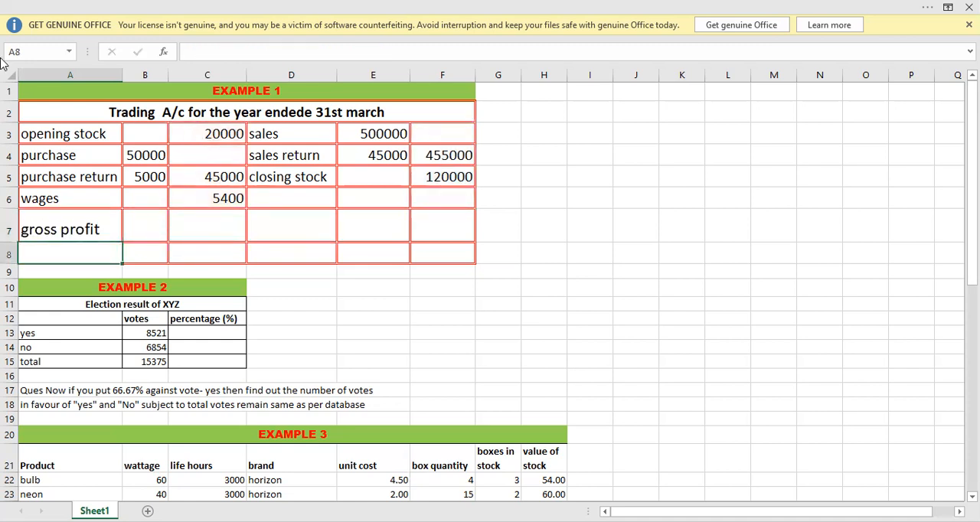
{"action": "left_click", "coordinate": [64, 231]}
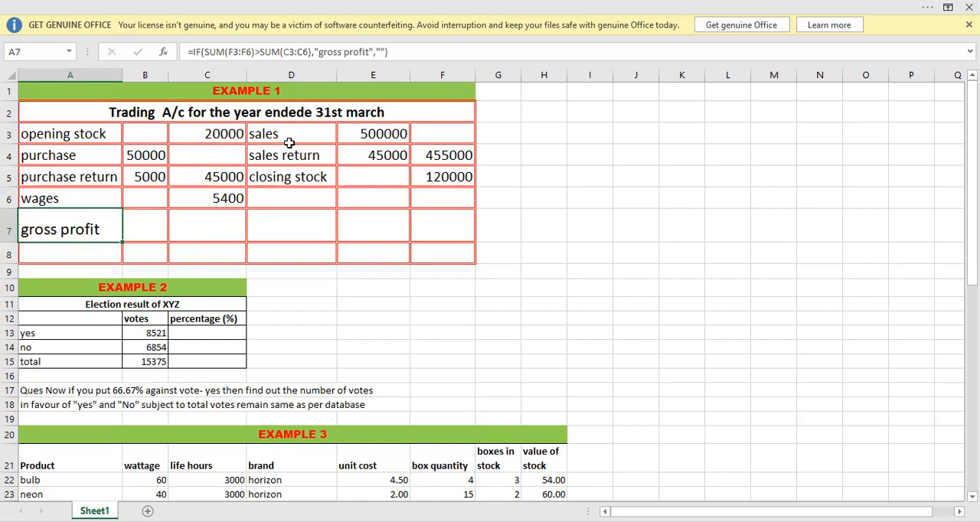
Begin an IF formula in C7 whose logical test starts with the credit total, entering =if(sum(F3:F6).
{"action": "left_click", "coordinate": [197, 231]}
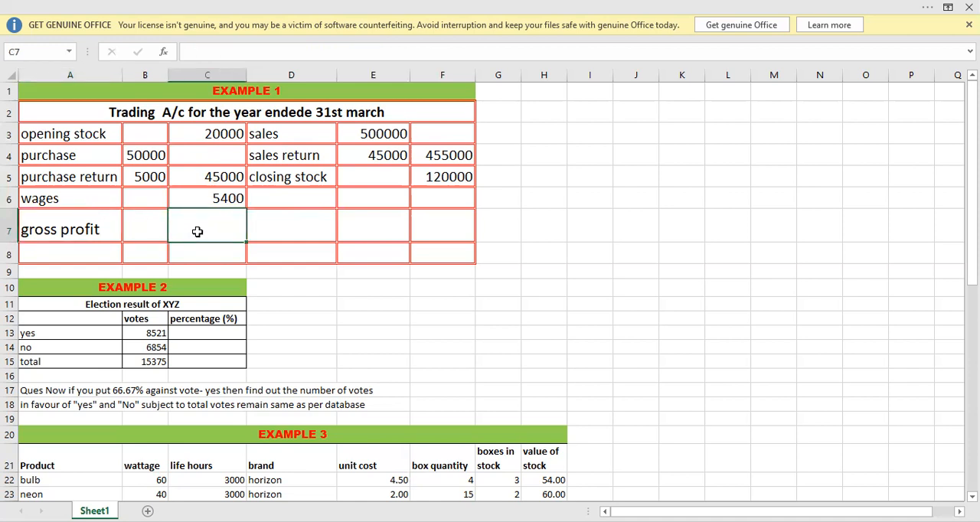
{"action": "type", "text": "=if"}
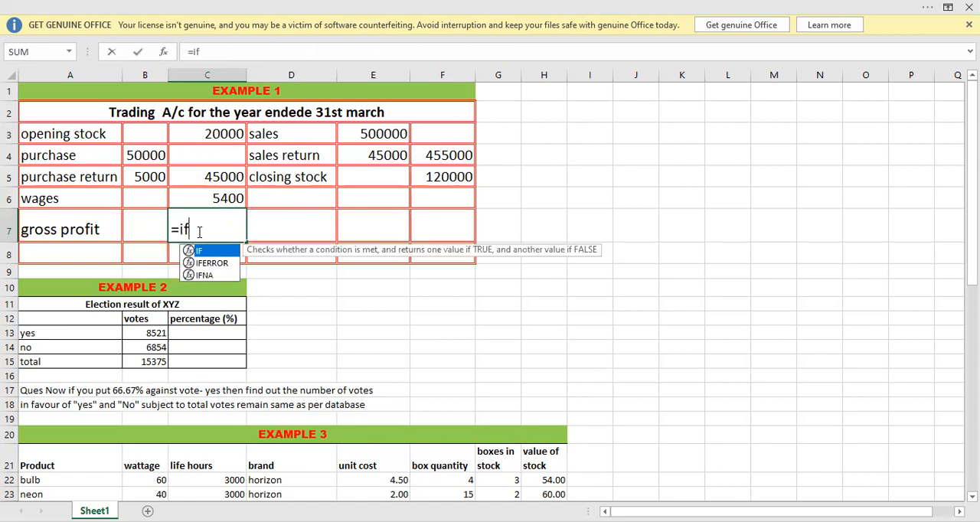
{"action": "type", "text": "("}
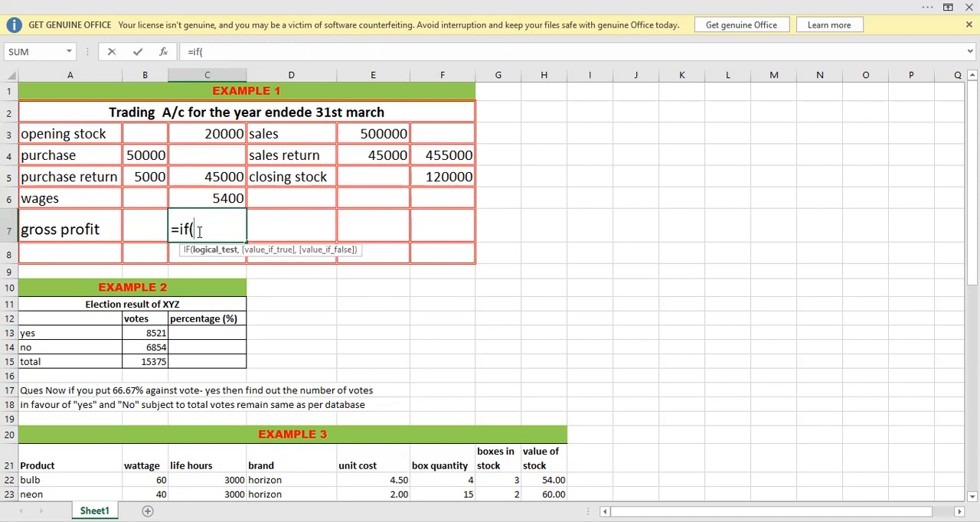
{"action": "type", "text": "sum("}
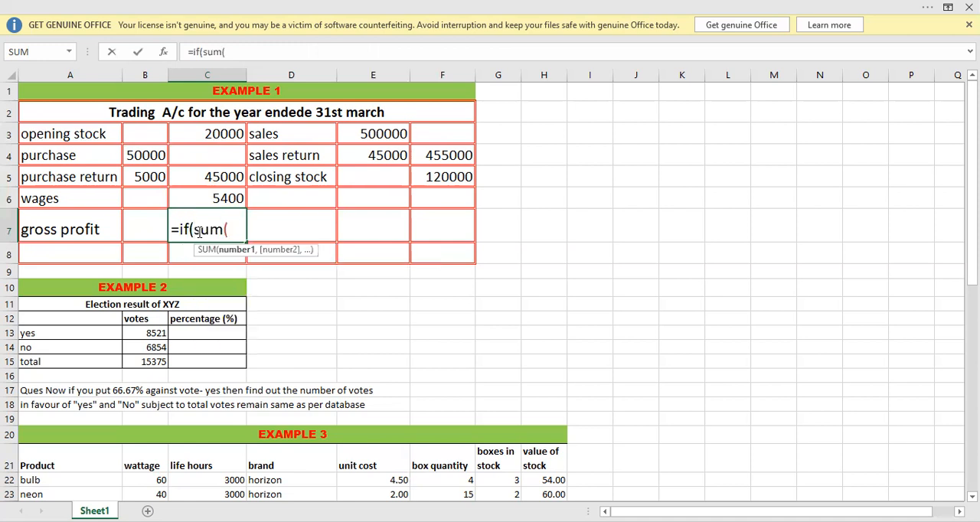
{"action": "left_click", "coordinate": [429, 133]}
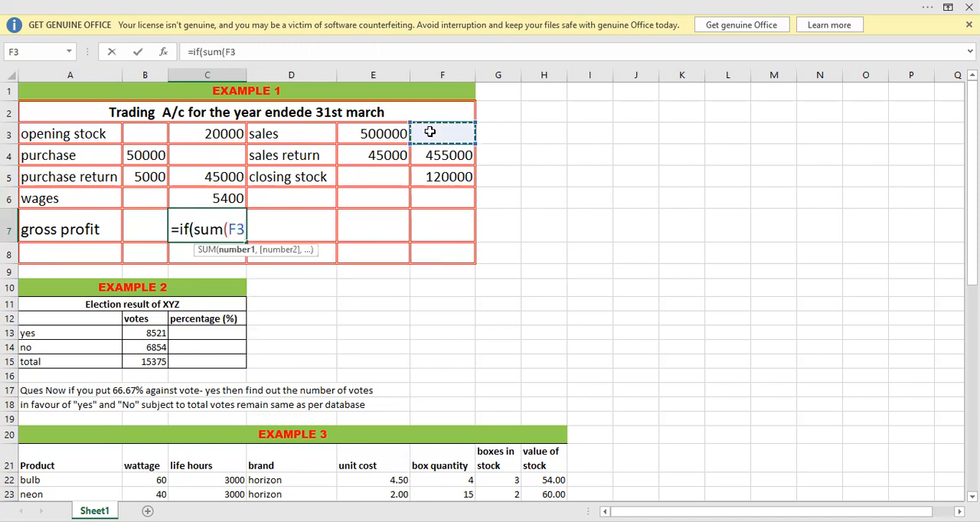
{"action": "key", "text": "shift+Down"}
{"action": "key", "text": "shift+Down"}
{"action": "key", "text": "shift+Down"}
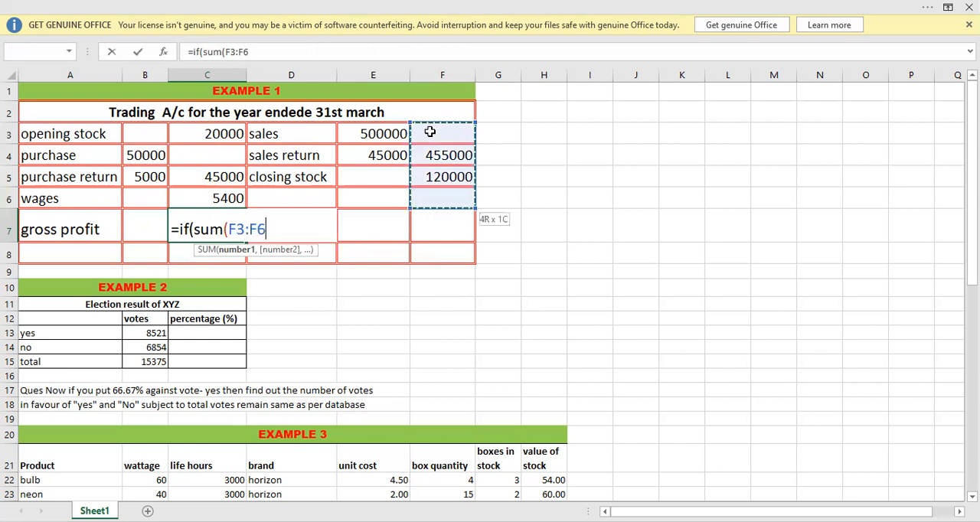
{"action": "type", "text": ")"}
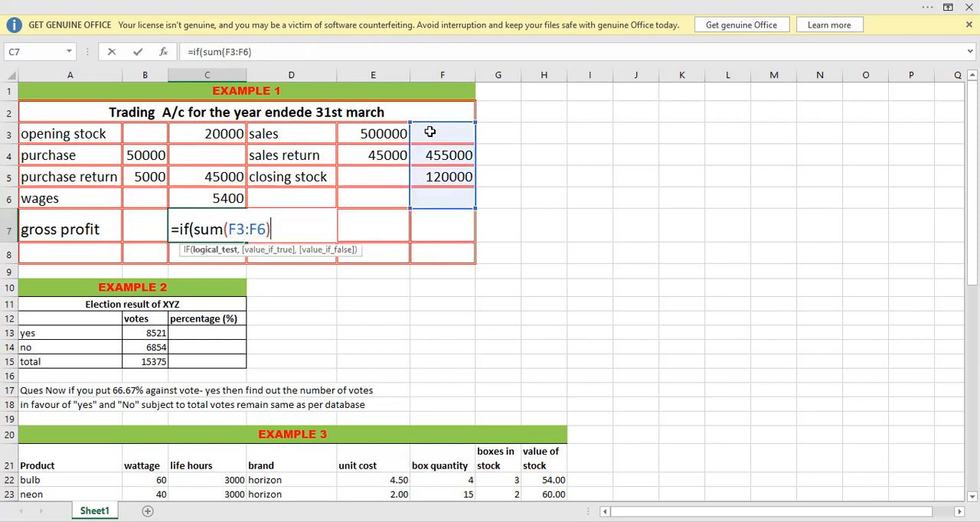
{"action": "type", "text": ">sum("}
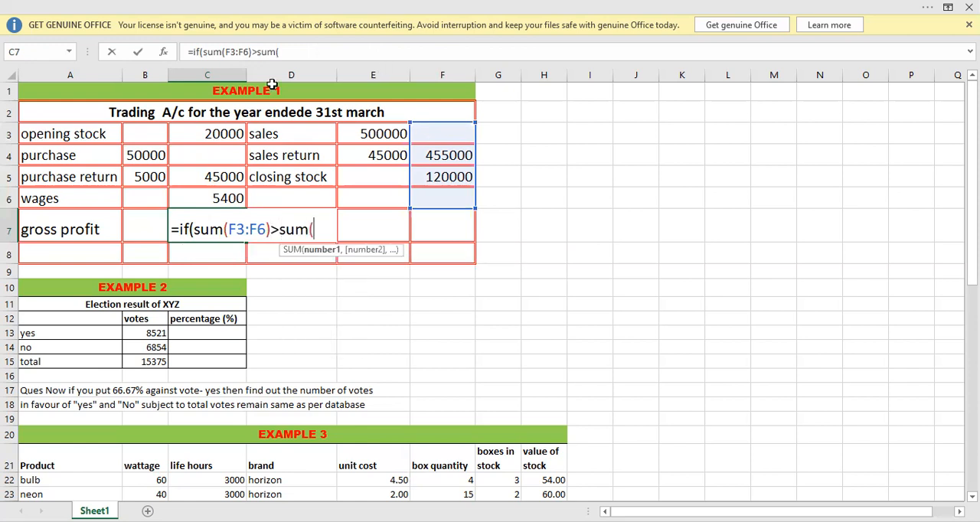
Complete the logical test in C7 by checking that the credit total is greater than the debit total, >sum(C3:C6).
{"action": "left_click", "coordinate": [198, 134]}
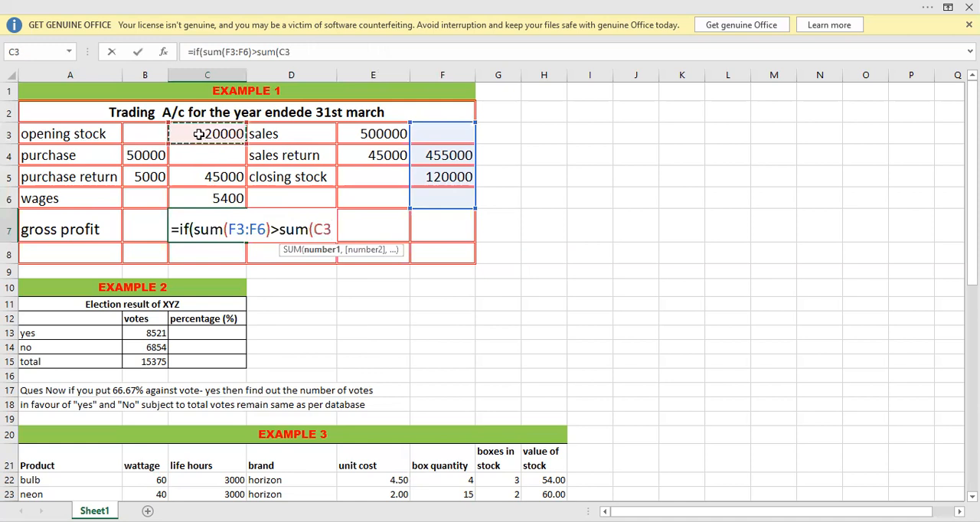
{"action": "key", "text": "shift+Down"}
{"action": "key", "text": "shift+Down"}
{"action": "key", "text": "shift+Down"}
{"action": "type", "text": ")"}
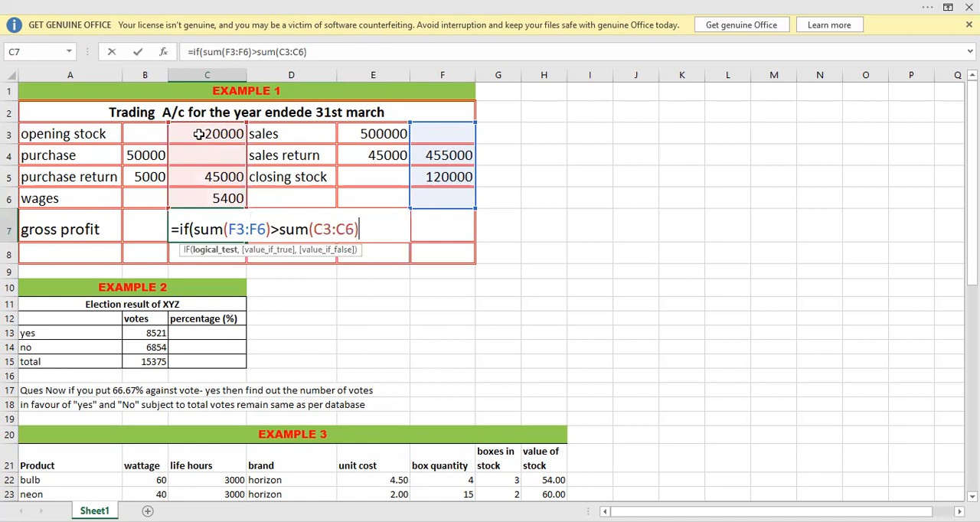
{"action": "type", "text": ","}
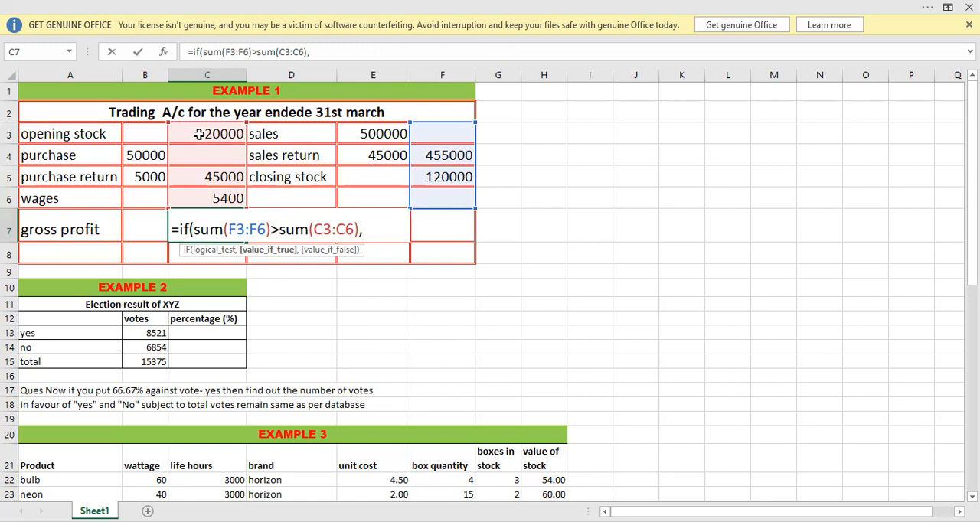
Start the value-if-true argument of the C7 formula with the credit total sum(F3:F6).
{"action": "type", "text": "sum"}
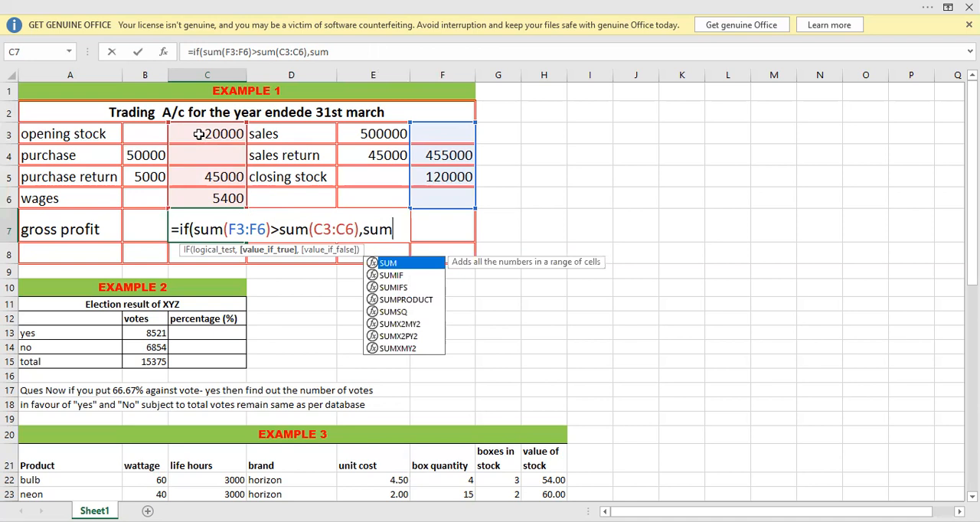
{"action": "type", "text": "("}
{"action": "left_click", "coordinate": [436, 132]}
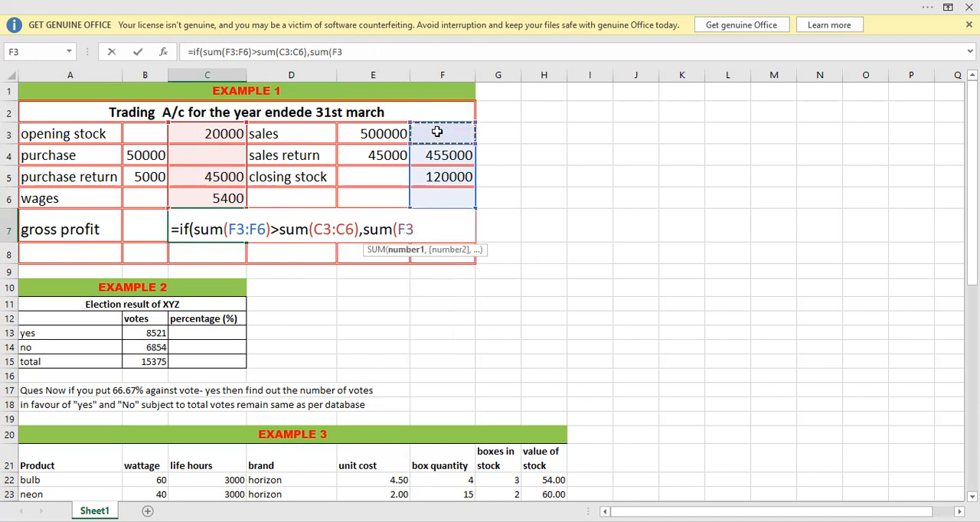
{"action": "key", "text": "shift+Down"}
{"action": "key", "text": "shift+Down"}
{"action": "key", "text": "shift+Down"}
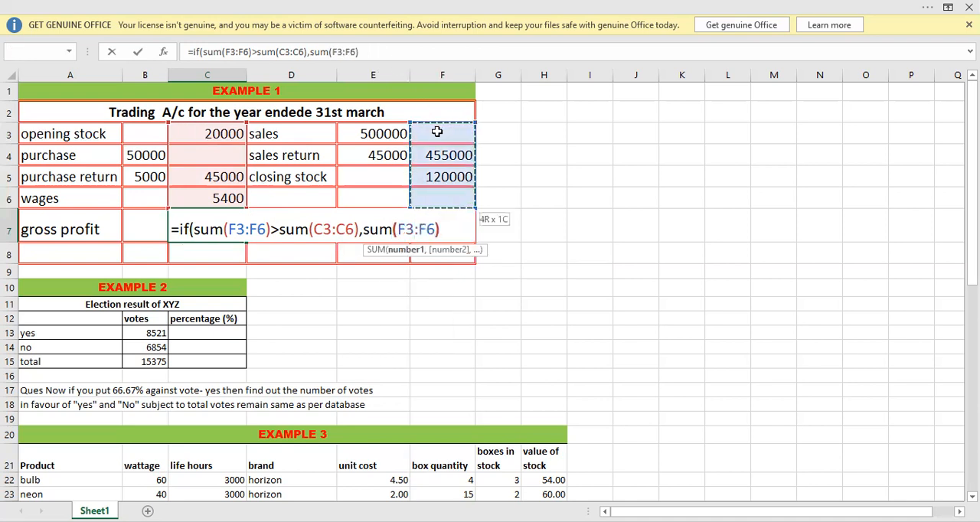
Subtract the debit total sum(C3:C6) from the credit total in the C7 formula's value-if-true argument.
{"action": "type", "text": ")-sum"}
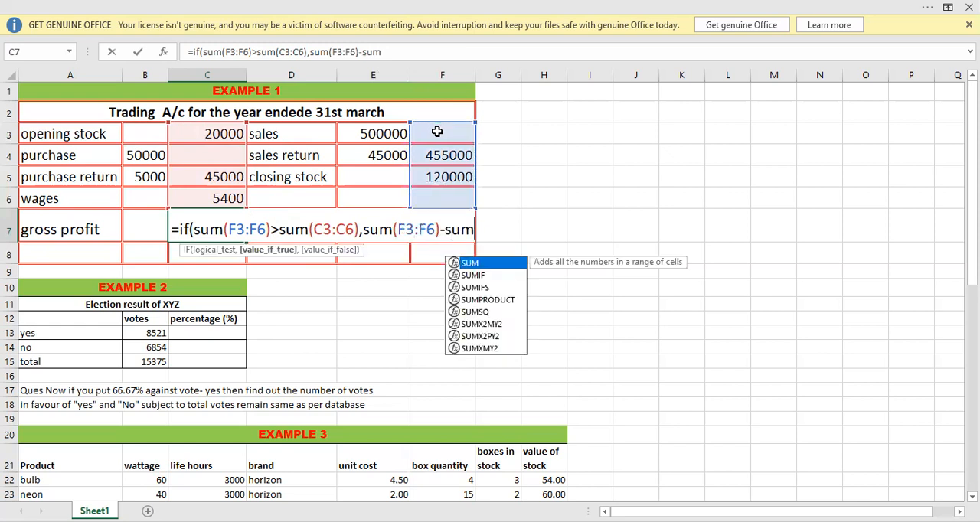
{"action": "type", "text": "("}
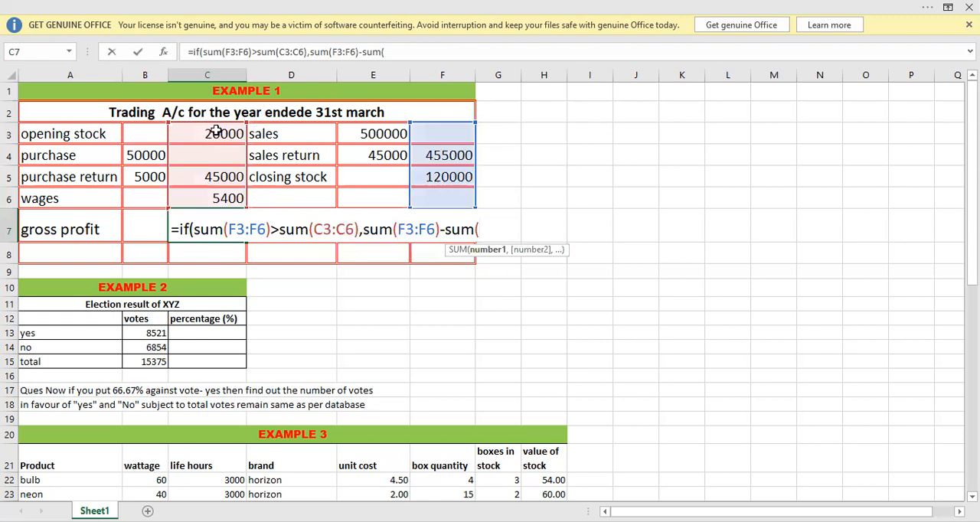
{"action": "left_click", "coordinate": [216, 131]}
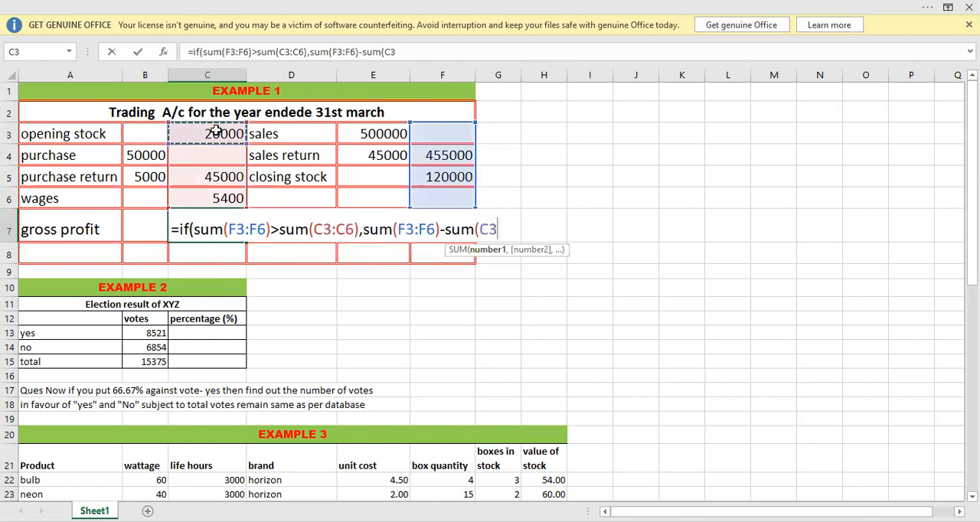
{"action": "key", "text": "shift+Down"}
{"action": "key", "text": "shift+Down"}
{"action": "key", "text": "shift+Down"}
{"action": "type", "text": ")"}
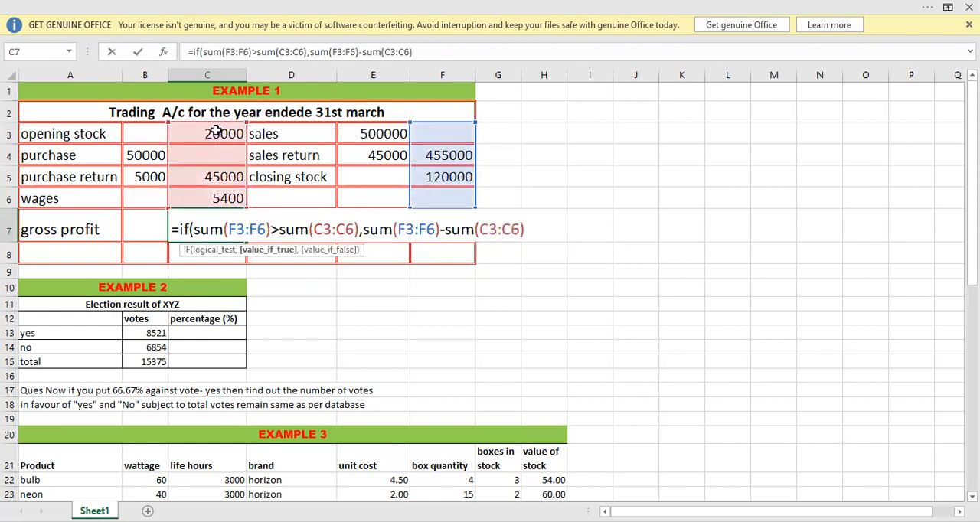
{"action": "type", "text": ","}
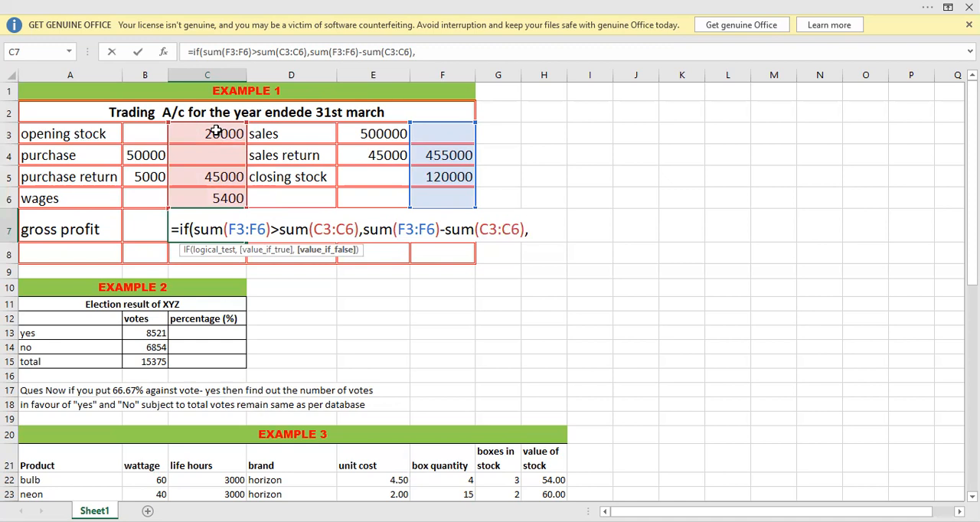
Finish the C7 formula with empty text "" as the value if false, and reselect the cell to check it.
{"action": "type", "text": "\"\""}
{"action": "type", "text": ")"}
{"action": "key", "text": "Return"}
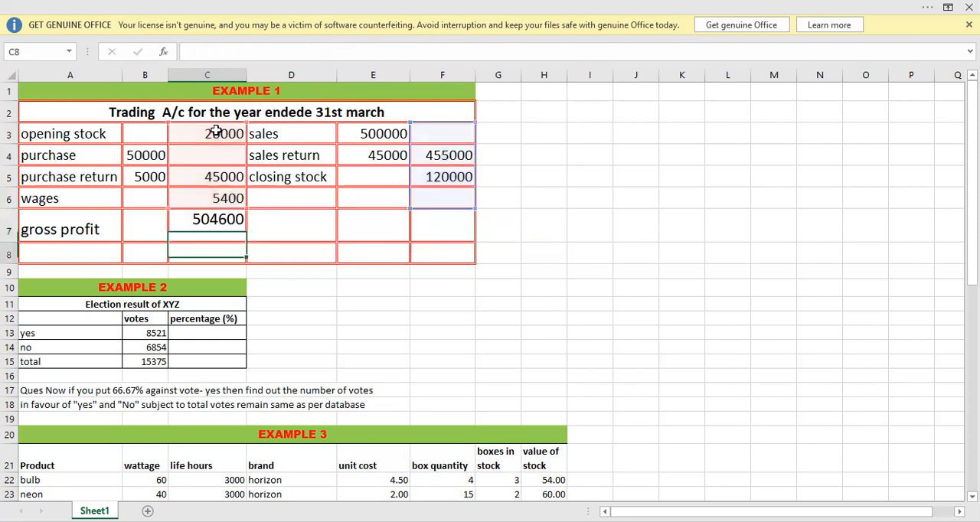
{"action": "left_click", "coordinate": [181, 223]}
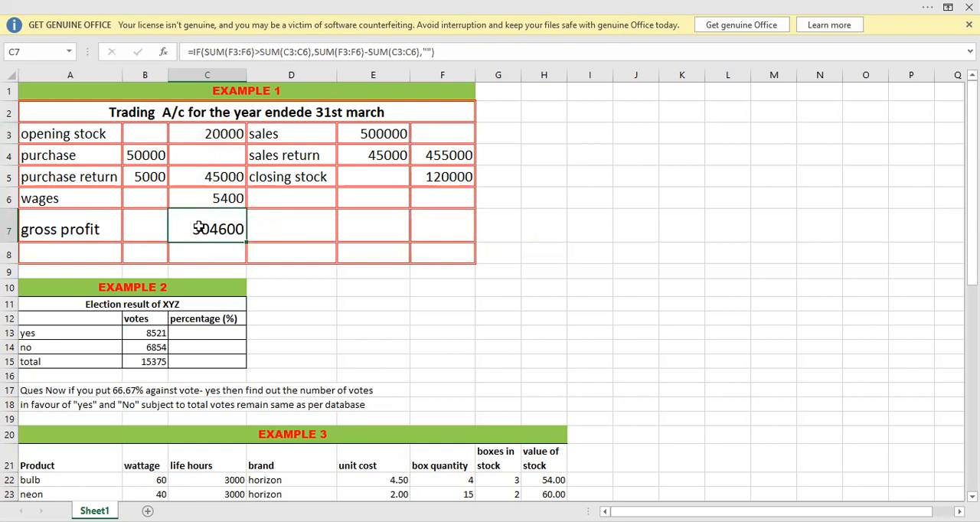
Begin an IF formula in D7 with a SUM function opening its logical test, entering =if(sum(.
{"action": "left_click", "coordinate": [271, 229]}
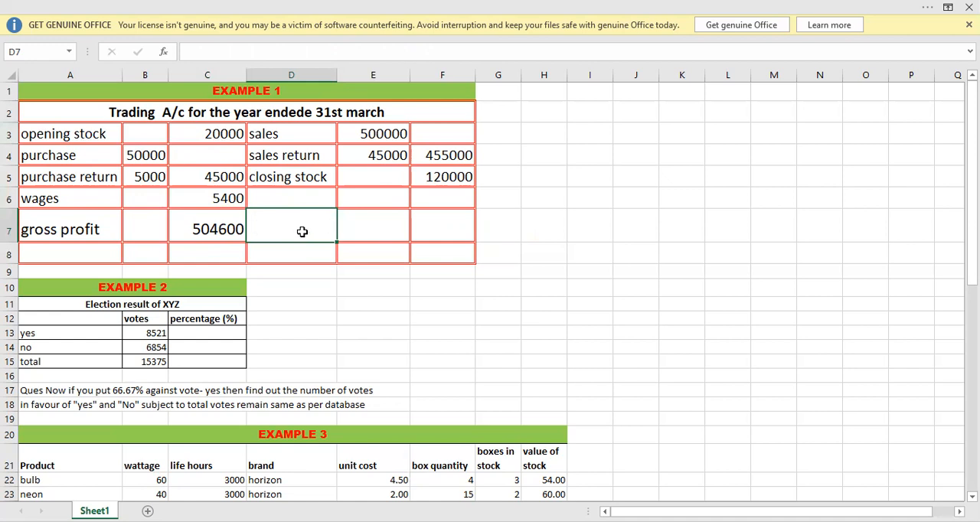
{"action": "type", "text": "=ij"}
{"action": "key", "text": "BackSpace"}
{"action": "type", "text": "f"}
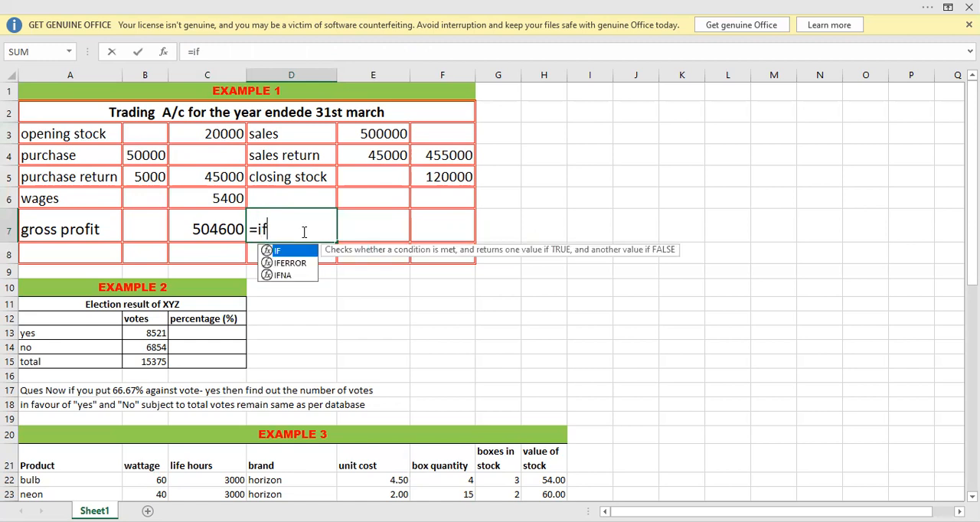
{"action": "type", "text": "("}
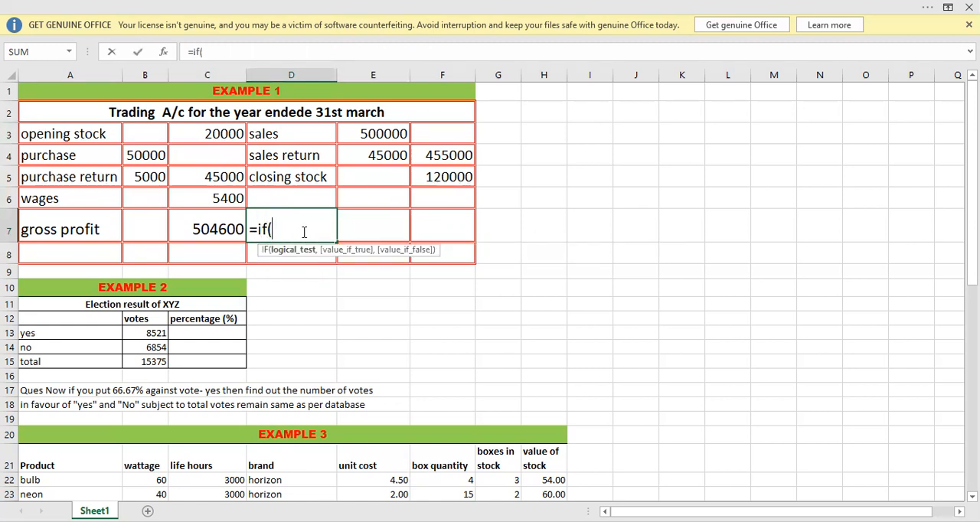
{"action": "left_click", "coordinate": [207, 133]}
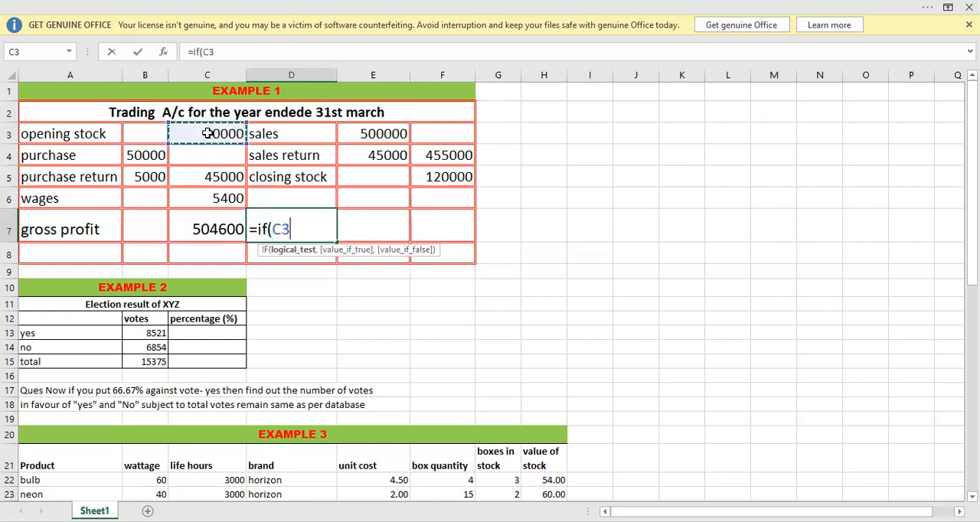
{"action": "key", "text": "BackSpace"}
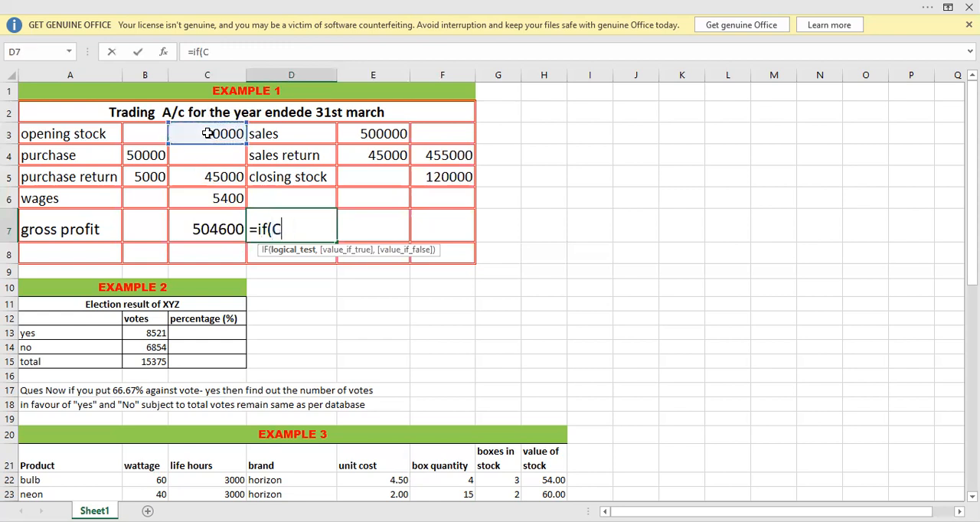
{"action": "key", "text": "BackSpace"}
{"action": "type", "text": "sum("}
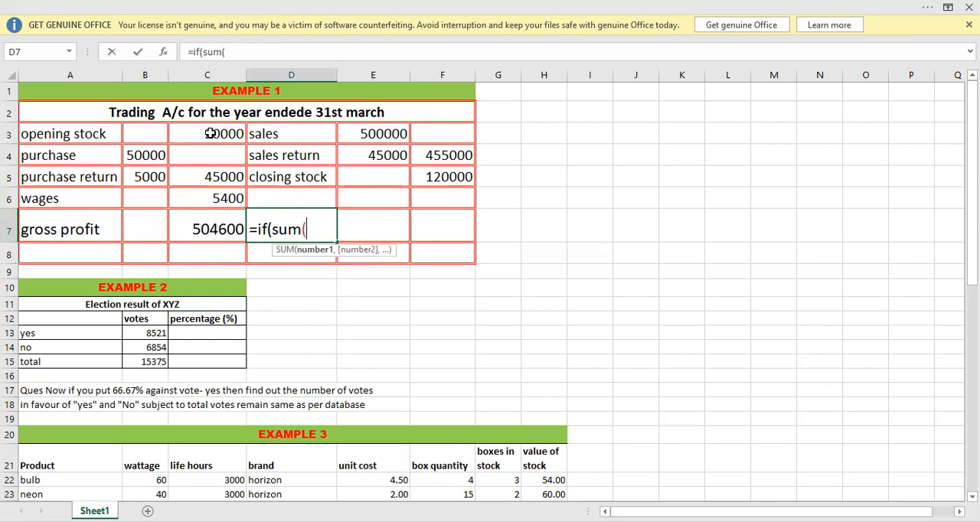
Sum the debit range C3:C6 in the D7 logical test and follow it with the greater-than operator.
{"action": "left_click", "coordinate": [211, 134]}
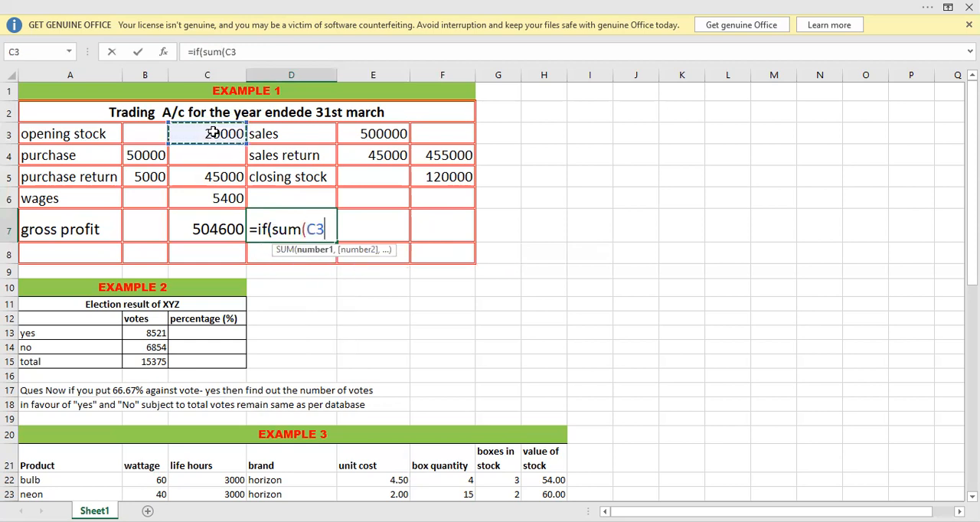
{"action": "key", "text": "shift+Down"}
{"action": "key", "text": "shift+Down"}
{"action": "key", "text": "shift+Down"}
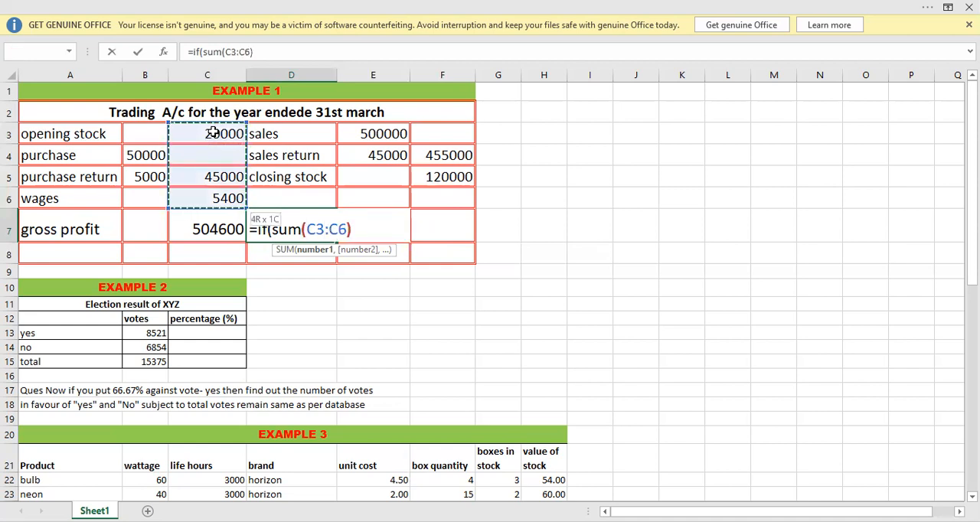
{"action": "type", "text": ")>"}
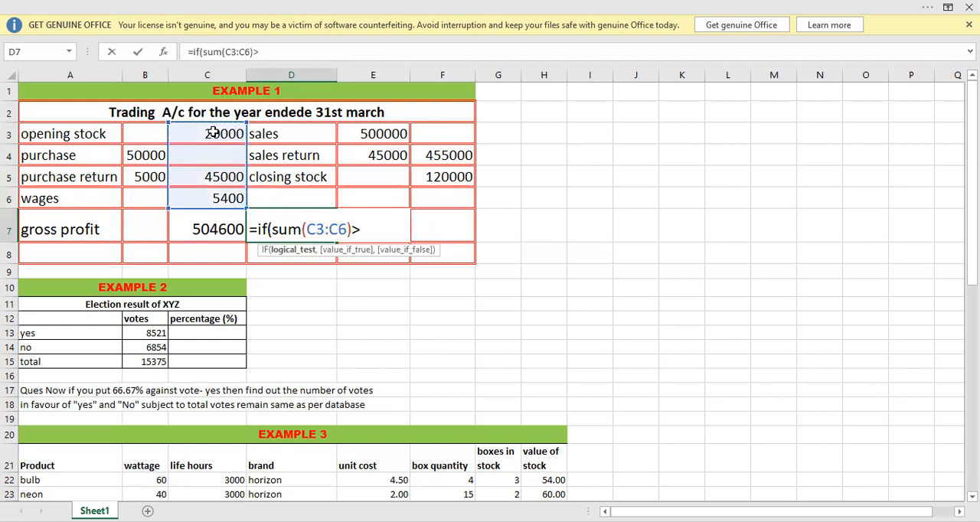
{"action": "type", "text": "sum("}
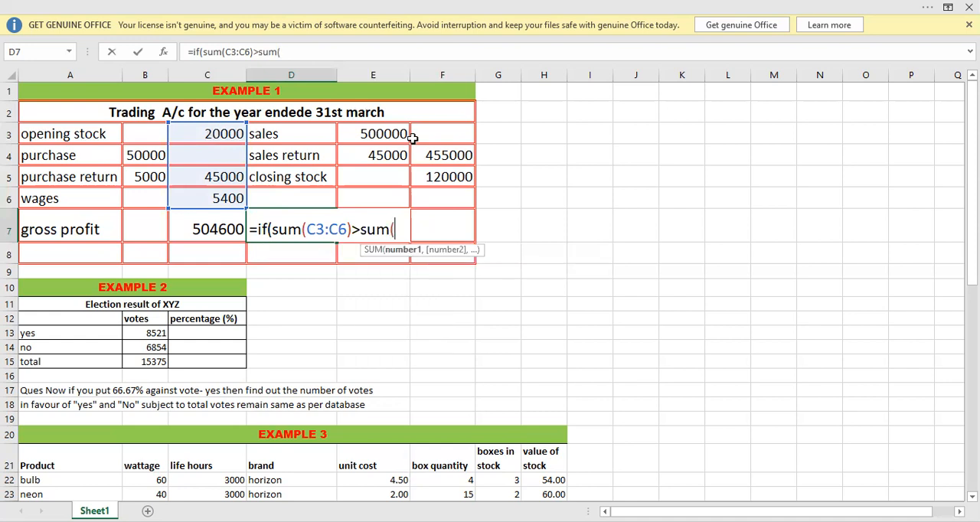
Complete the logical test in D7 with the credit total sum(F3:F6) as the comparison value.
{"action": "left_click", "coordinate": [456, 133]}
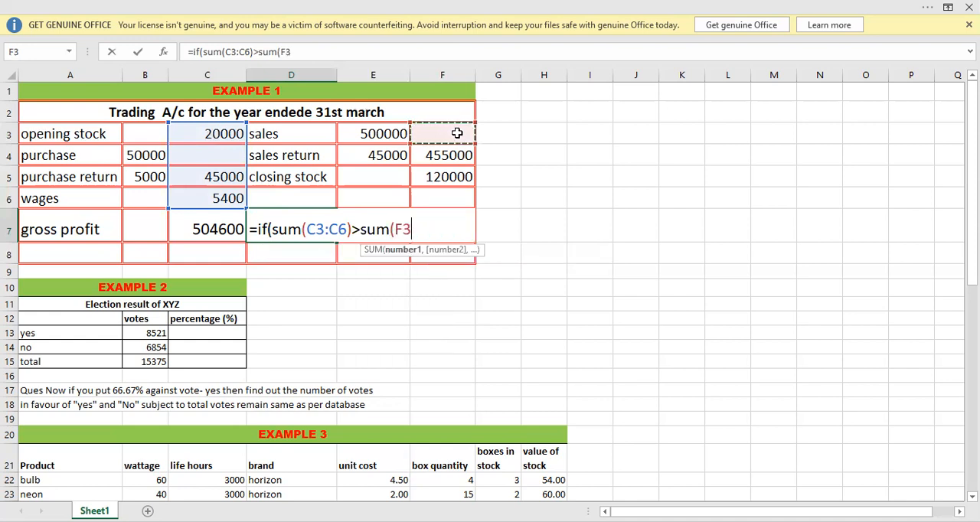
{"action": "key", "text": "shift+Down"}
{"action": "key", "text": "shift+Down"}
{"action": "key", "text": "shift+Down"}
{"action": "type", "text": ")"}
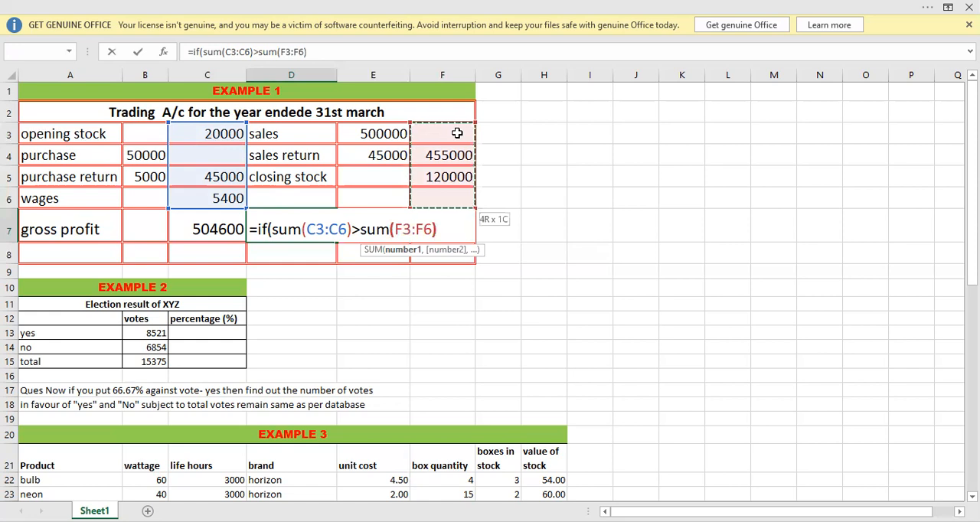
{"action": "type", "text": ",\"gr"}
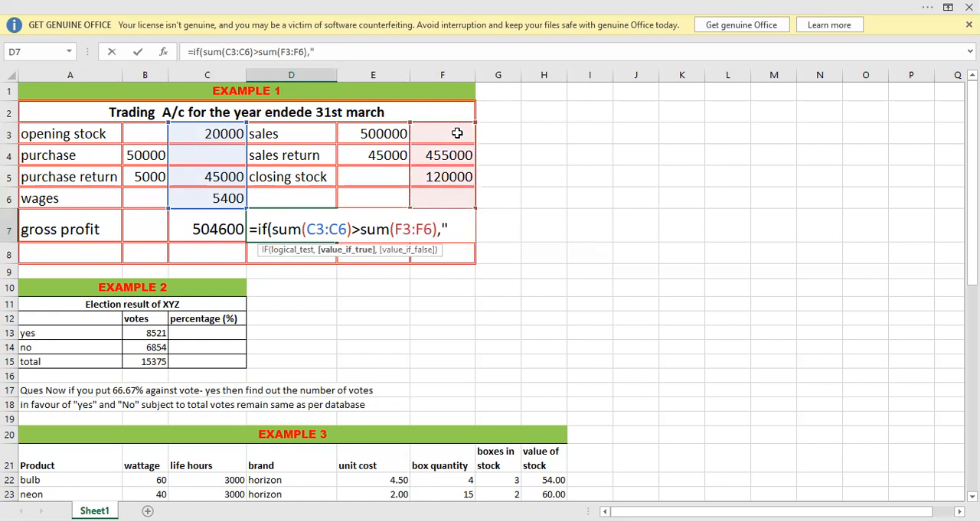
{"action": "type", "text": "oss l"}
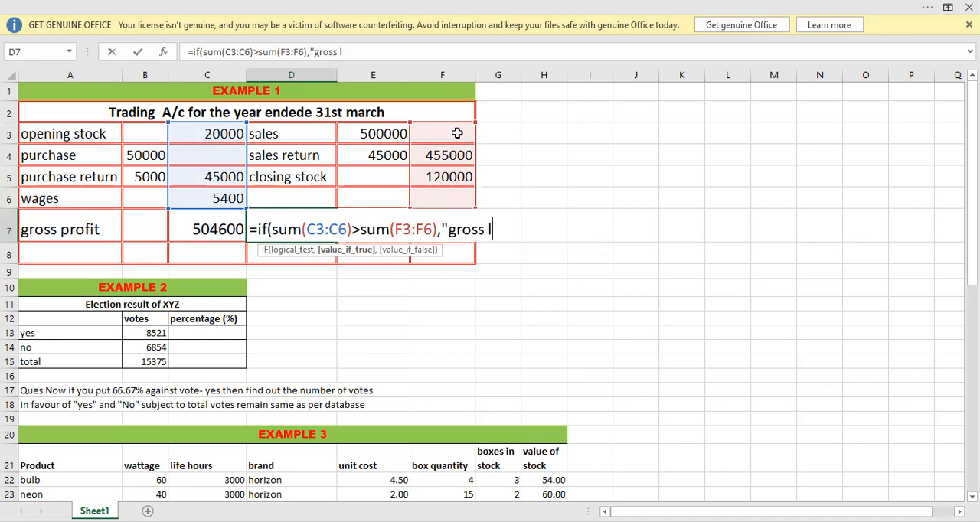
{"action": "type", "text": "oss\",\"\""}
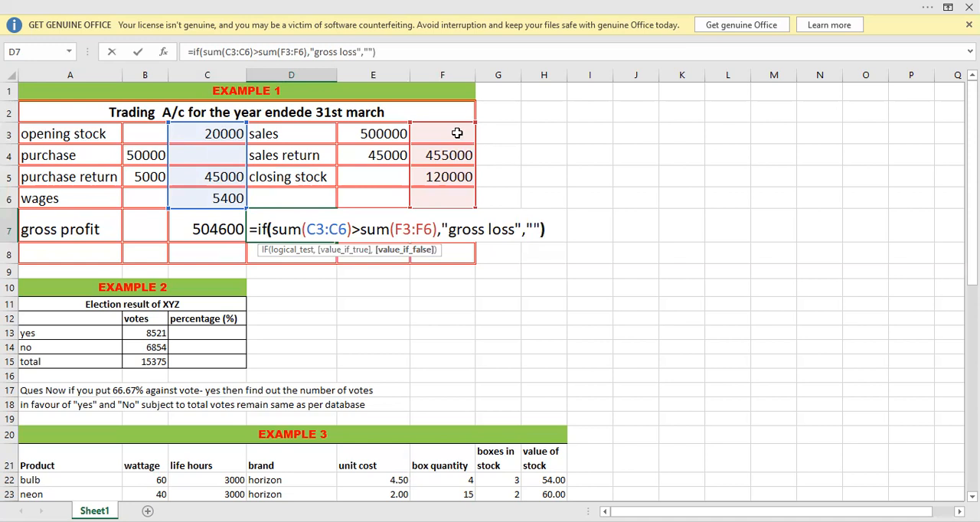
Finish the D7 formula with "gross loss" as the value if true and empty text "" if false, and reselect the cell.
{"action": "type", "text": ")"}
{"action": "key", "text": "Return"}
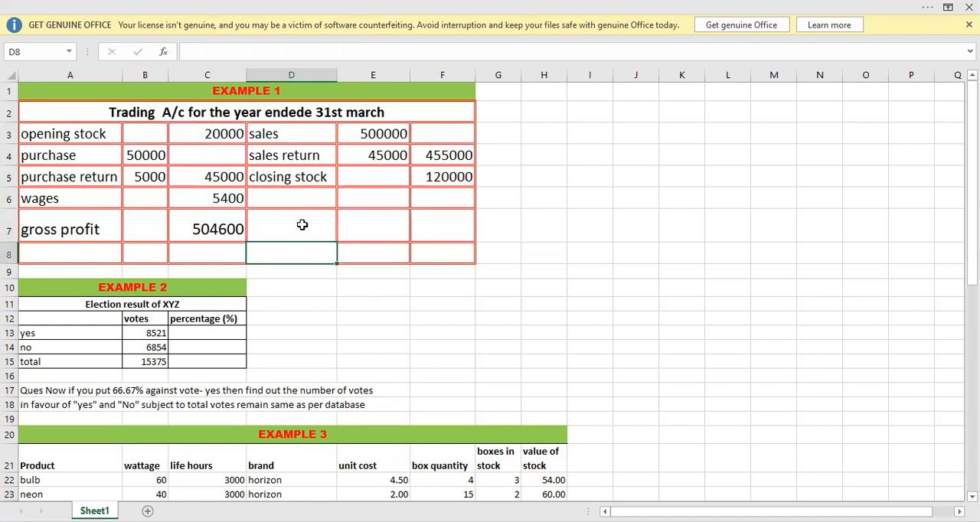
{"action": "left_click", "coordinate": [279, 227]}
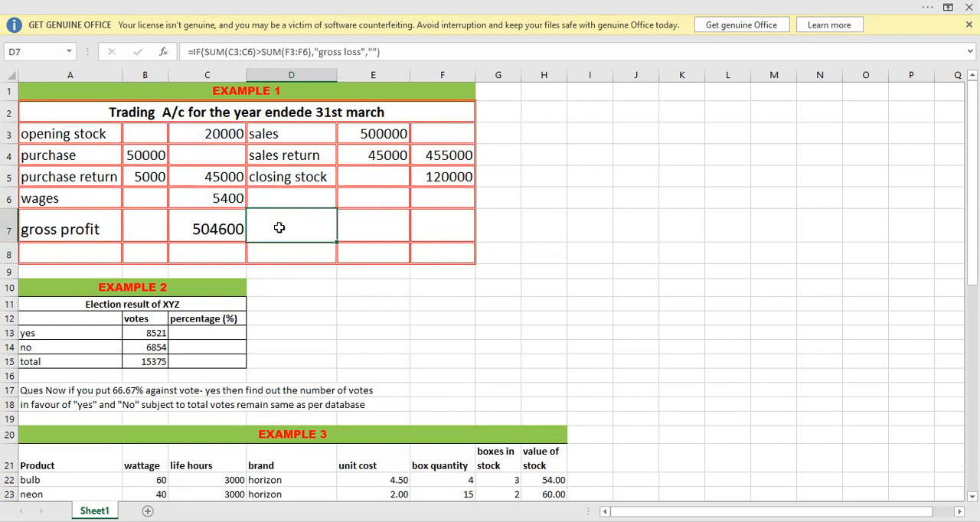
Begin an IF formula in F7 whose logical test sums the debit range C3:C6, followed by the greater-than operator.
{"action": "left_click", "coordinate": [437, 228]}
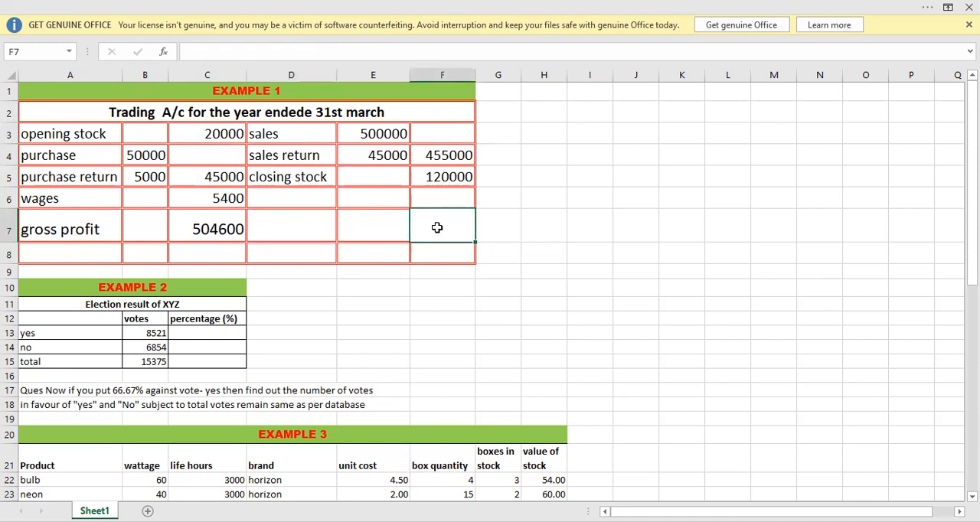
{"action": "type", "text": "=if"}
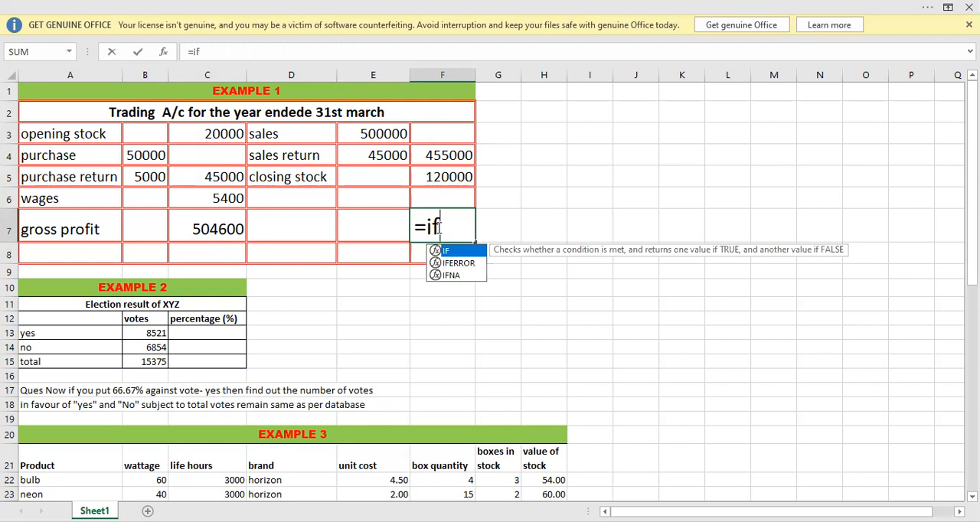
{"action": "type", "text": "(sum("}
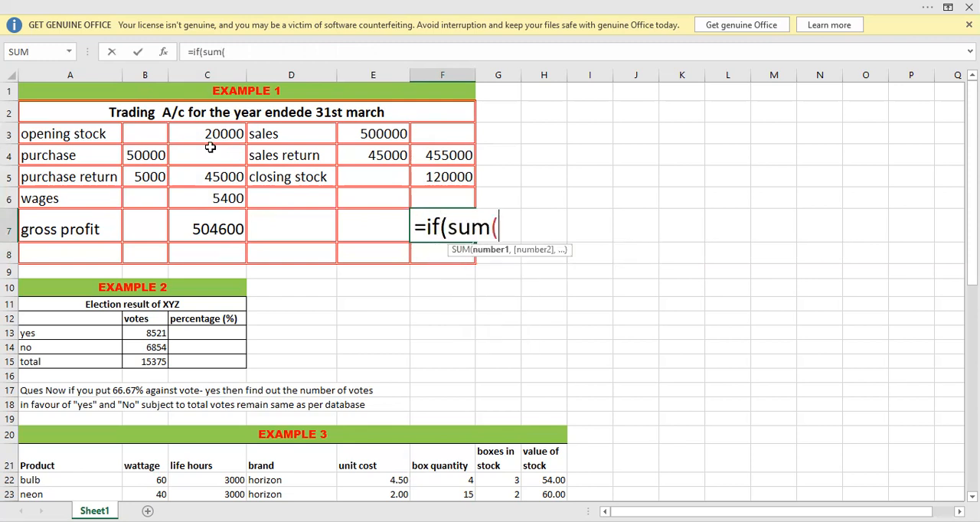
{"action": "left_click", "coordinate": [210, 134]}
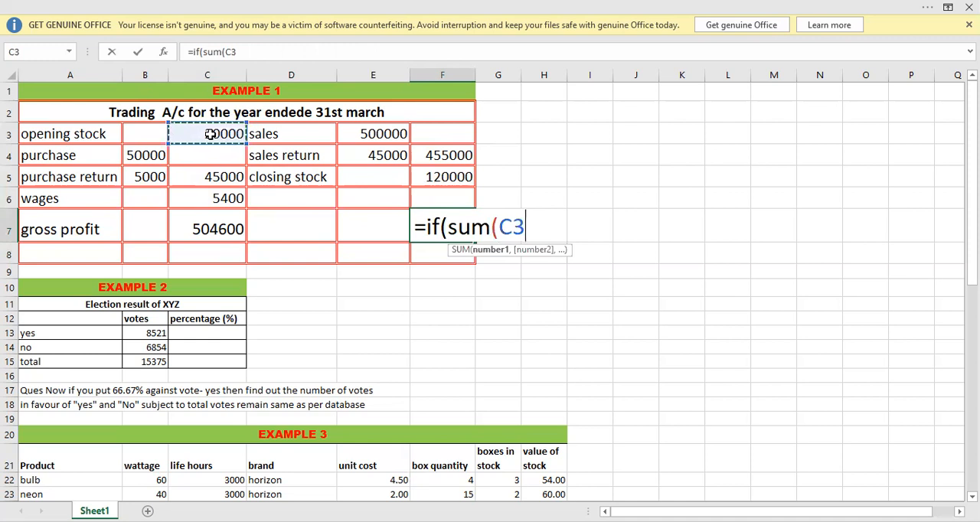
{"action": "key", "text": "shift+Down"}
{"action": "key", "text": "shift+Down"}
{"action": "key", "text": "shift+Down"}
{"action": "type", "text": ")>"}
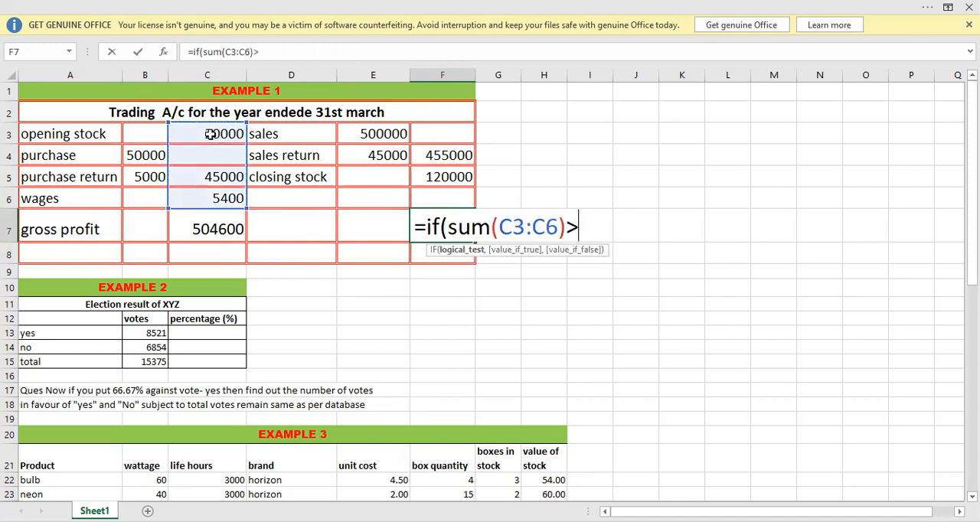
{"action": "type", "text": "sum("}
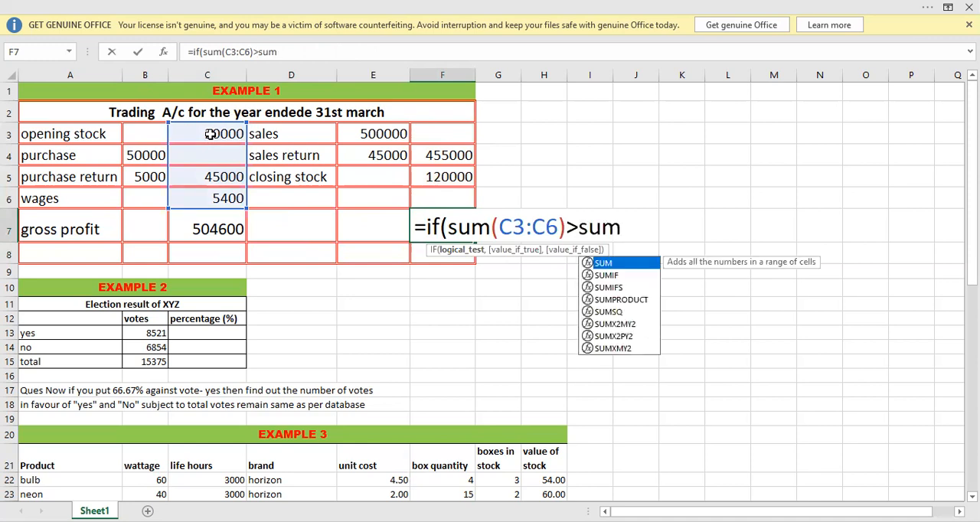
Complete the logical test in F7 with the credit total sum(F3:F6) as the comparison value.
{"action": "left_click", "coordinate": [429, 134]}
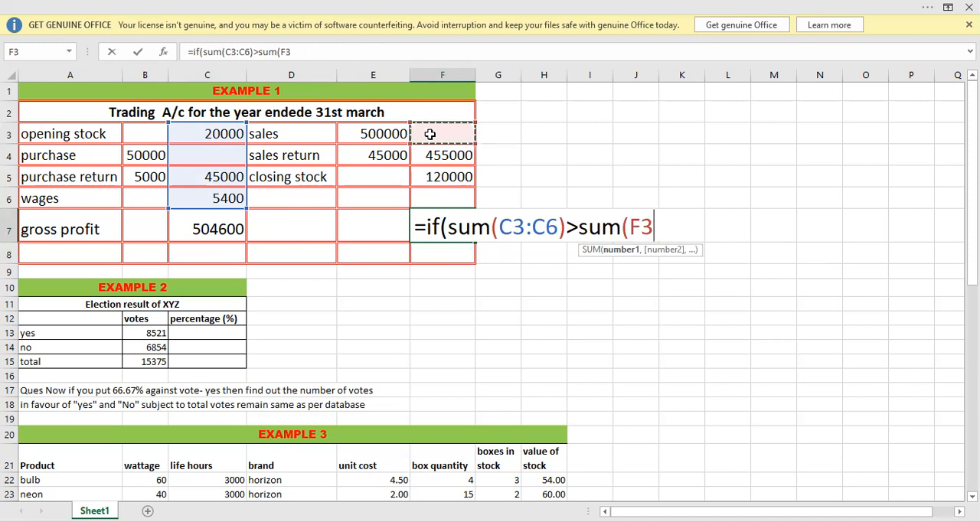
{"action": "key", "text": "shift+Down"}
{"action": "key", "text": "shift+Down"}
{"action": "key", "text": "shift+Down"}
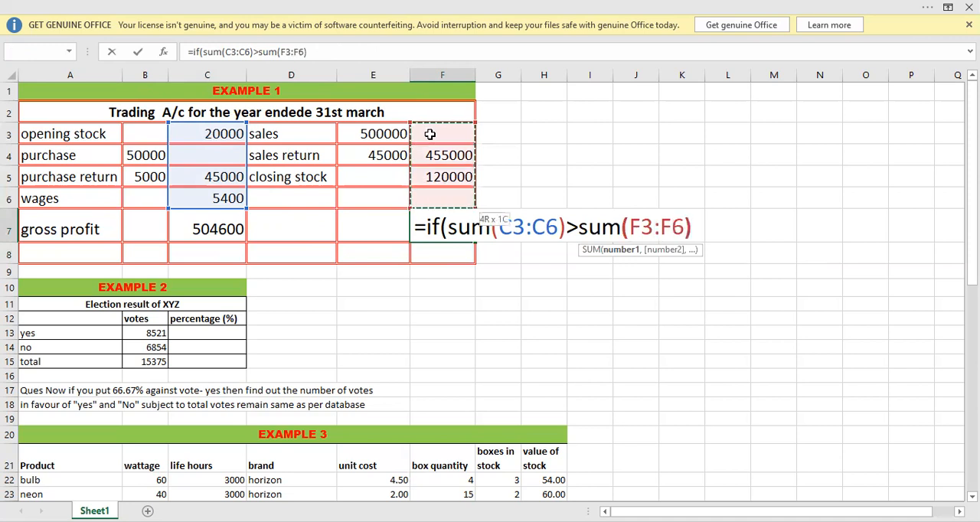
{"action": "type", "text": ")"}
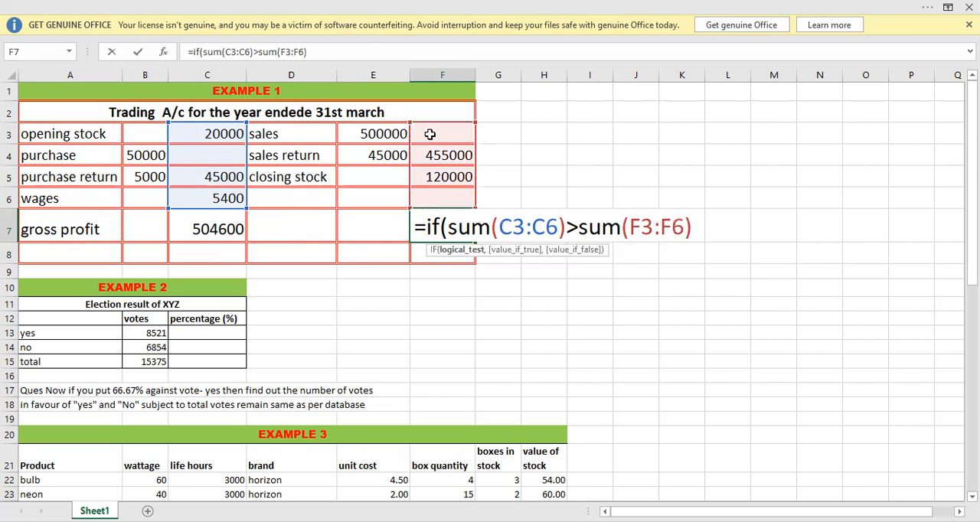
{"action": "type", "text": ","}
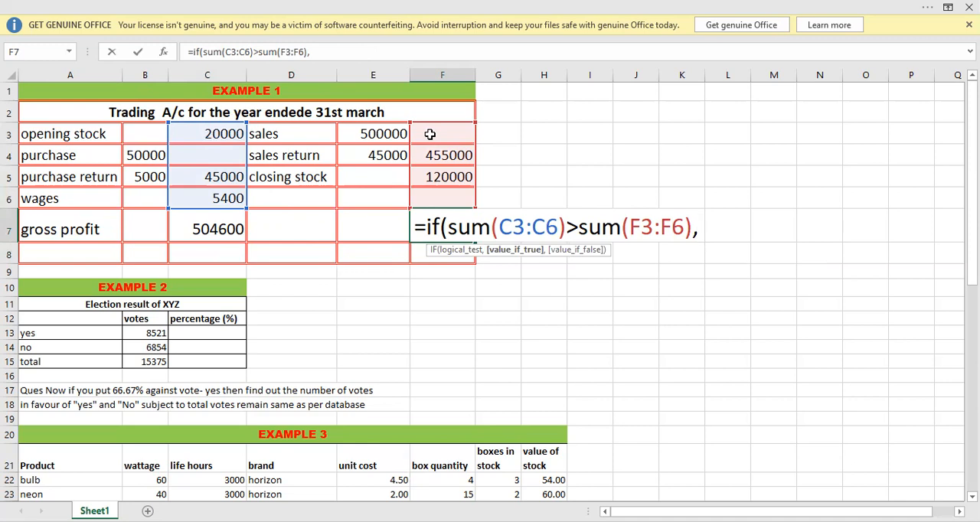
{"action": "type", "text": "sum"}
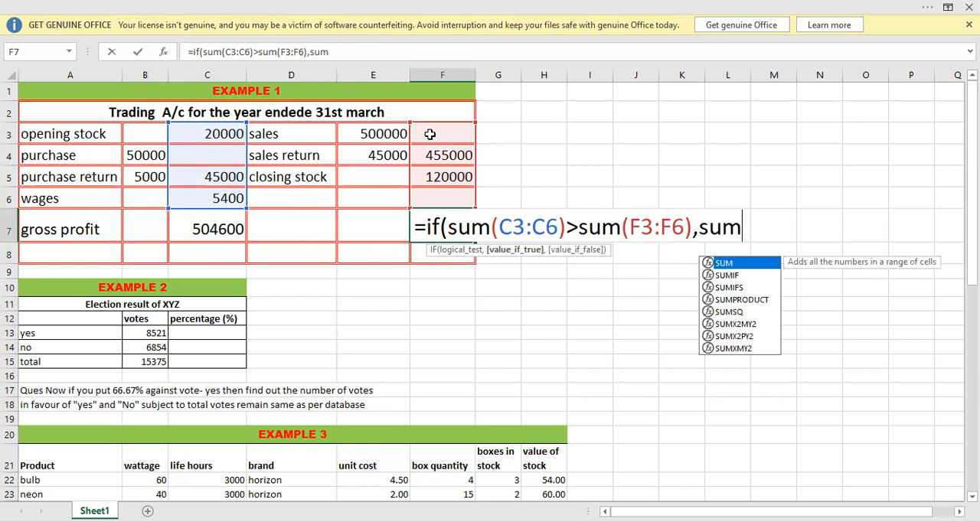
{"action": "type", "text": "("}
Set the value if true in the F7 formula to the difference sum(C3:C6)-sum(F3:F6).
{"action": "left_click", "coordinate": [209, 134]}
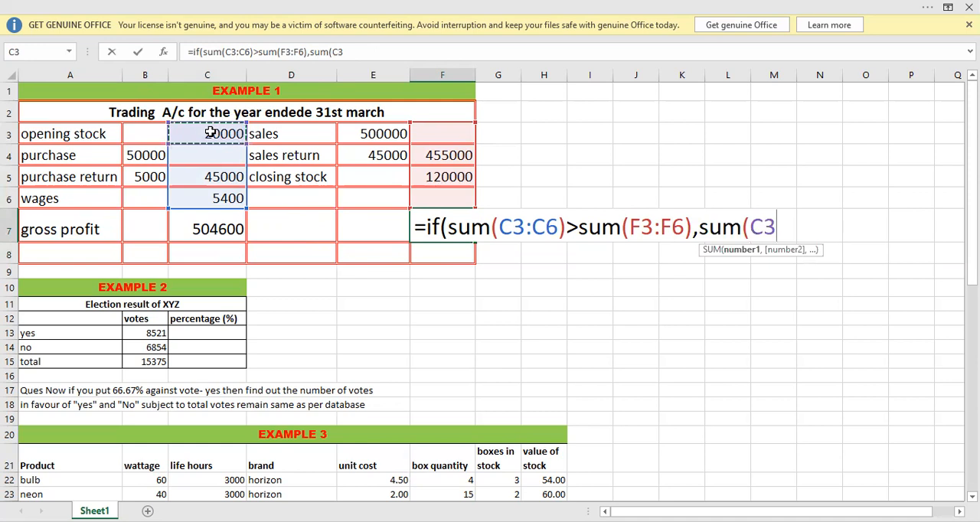
{"action": "key", "text": "shift+Down"}
{"action": "key", "text": "shift+Down"}
{"action": "key", "text": "shift+Down"}
{"action": "type", "text": ")"}
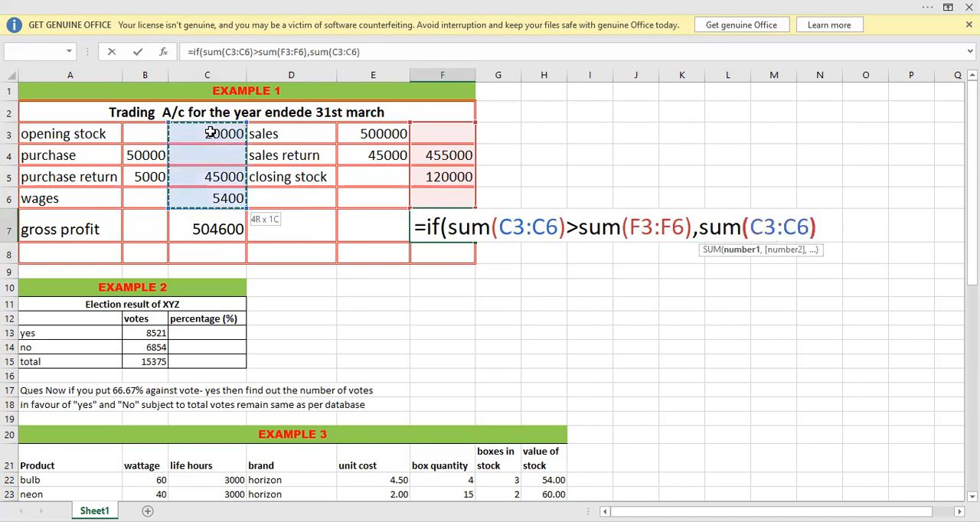
{"action": "type", "text": "-s"}
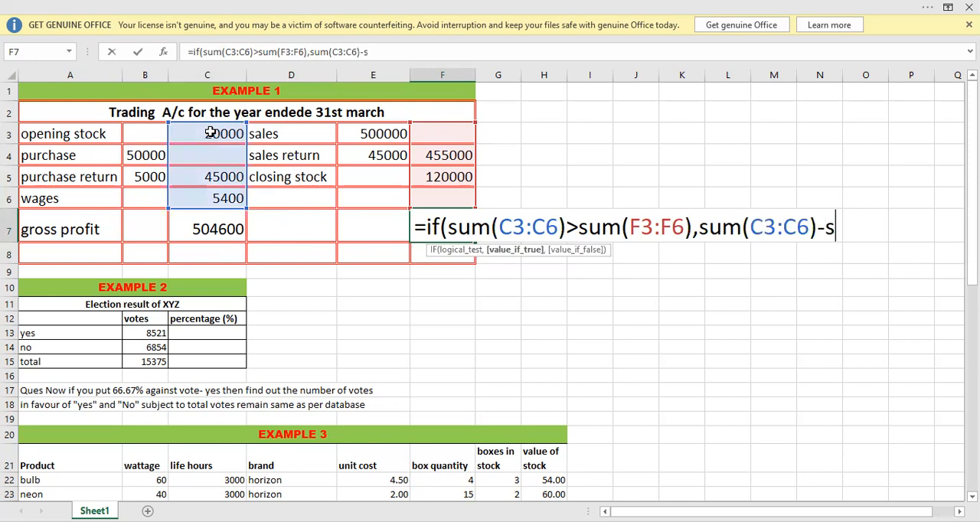
{"action": "type", "text": "um("}
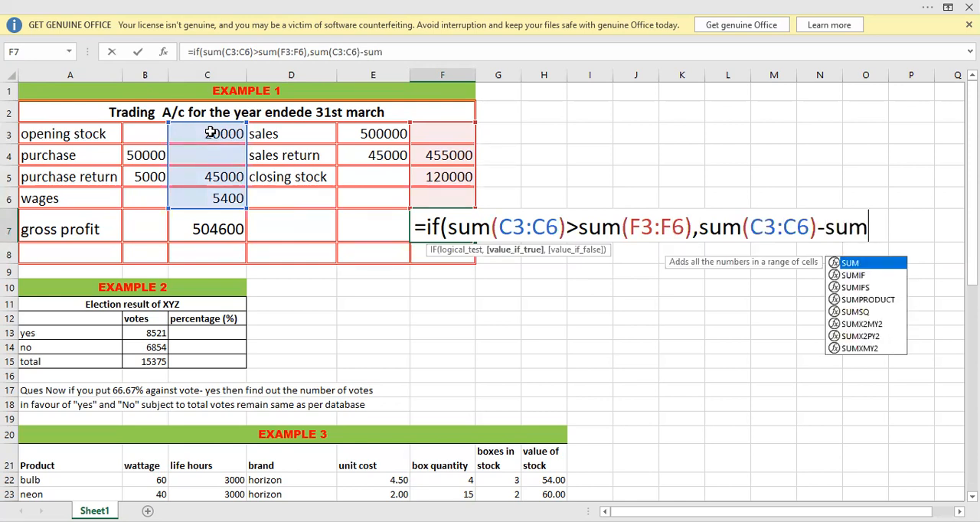
{"action": "left_click", "coordinate": [434, 132]}
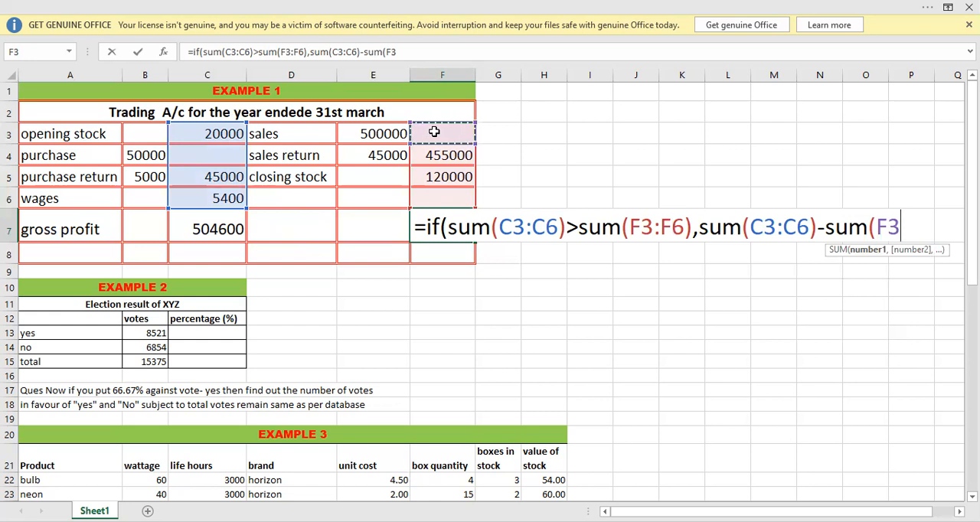
{"action": "type", "text": ":F6)"}
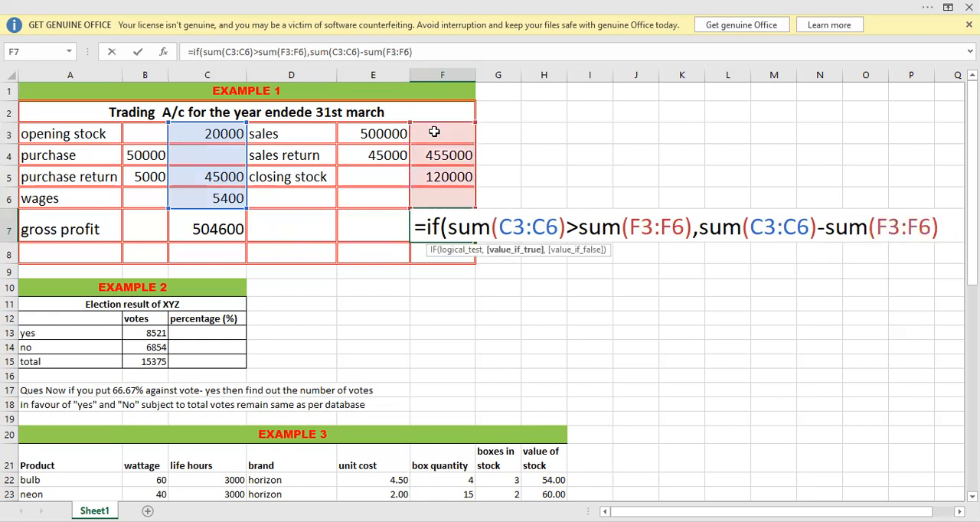
{"action": "type", "text": ","}
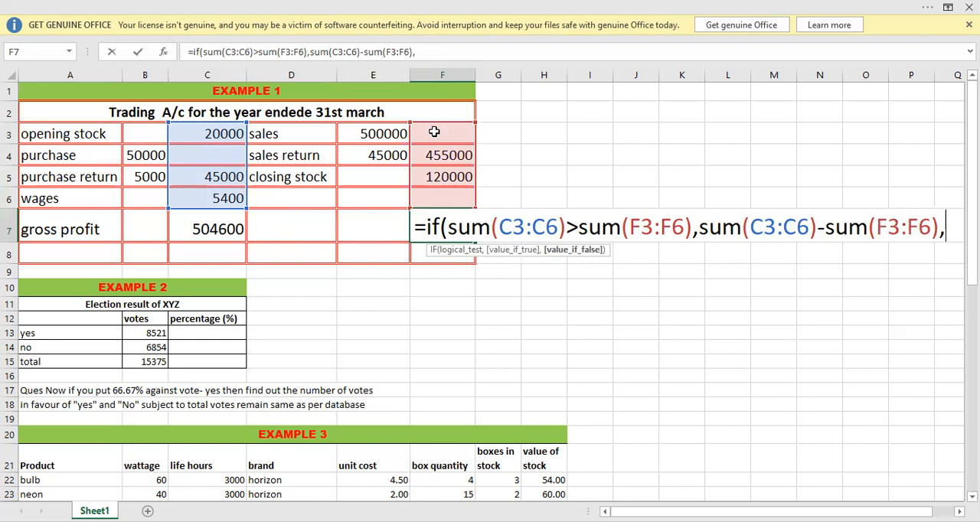
{"action": "type", "text": "\"\")"}
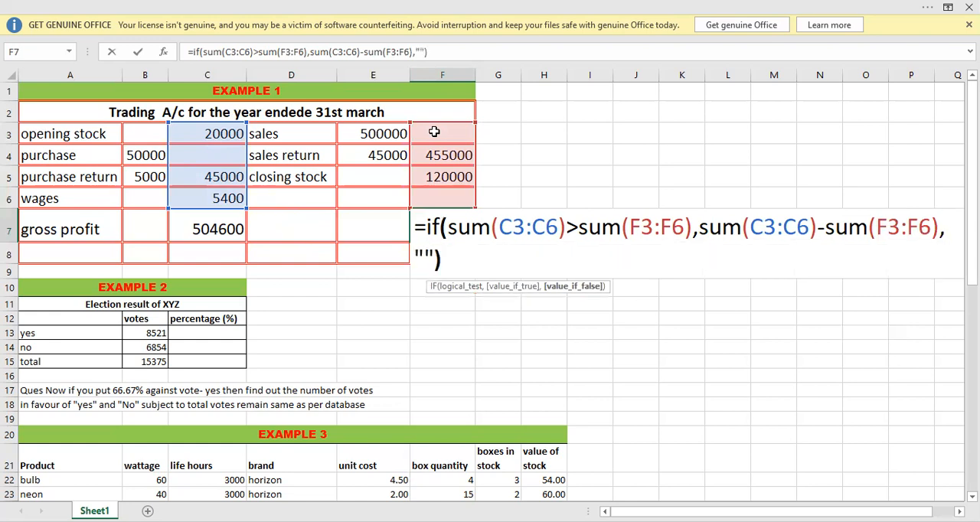
Finish the F7 formula with empty text "" as the value if false, and reselect the cell to check it.
{"action": "key", "text": "Return"}
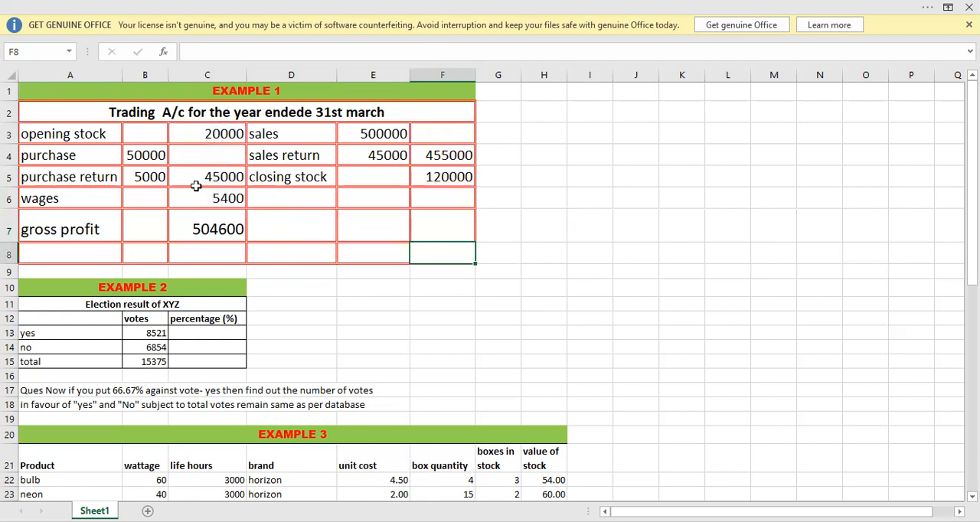
{"action": "left_click", "coordinate": [445, 217]}
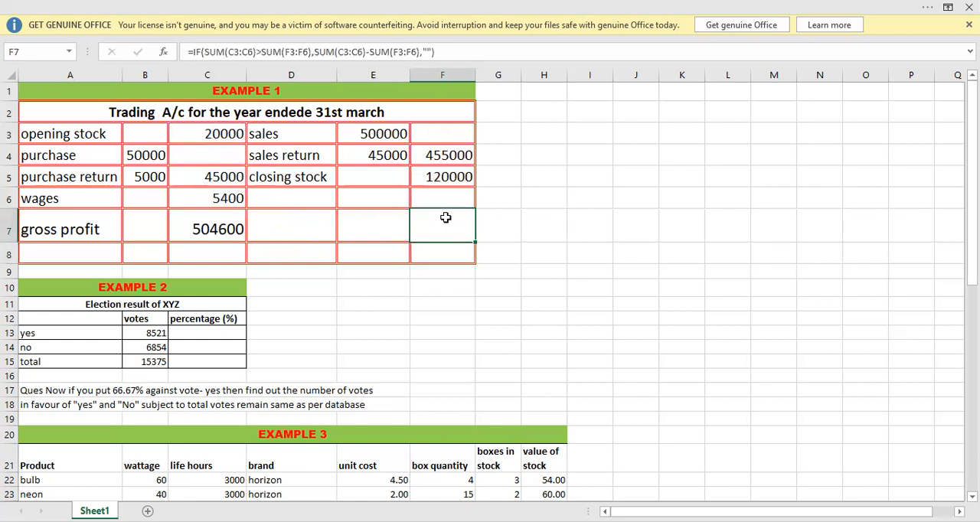
Enter the label total in A8, below the gross profit row.
{"action": "left_click", "coordinate": [57, 247]}
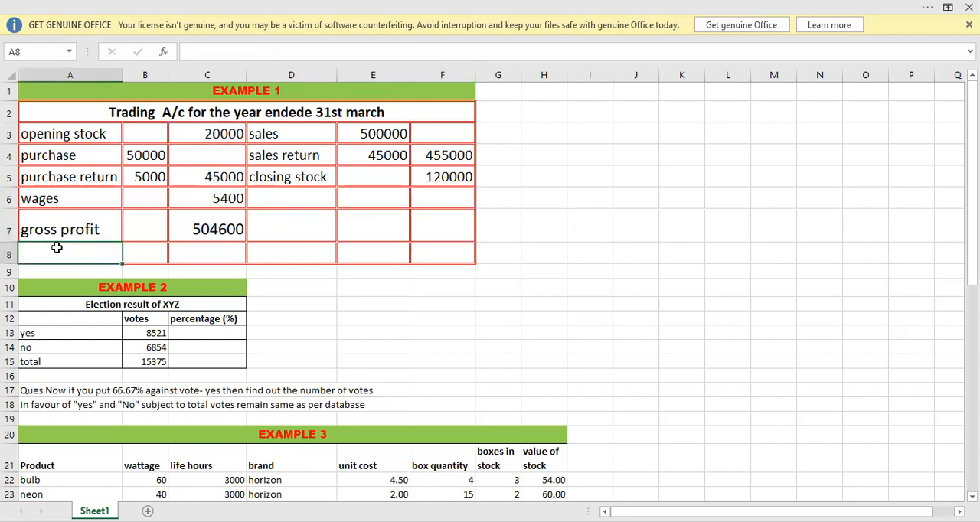
{"action": "type", "text": "total"}
{"action": "key", "text": "Tab"}
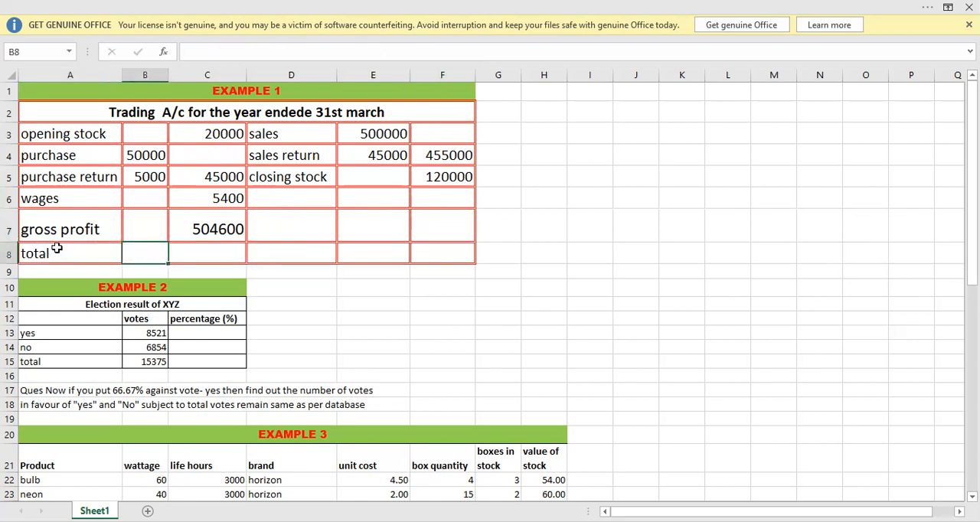
Total the debit column in C8 with the formula =sum(C3:C7).
{"action": "key", "text": "Tab"}
{"action": "type", "text": "="}
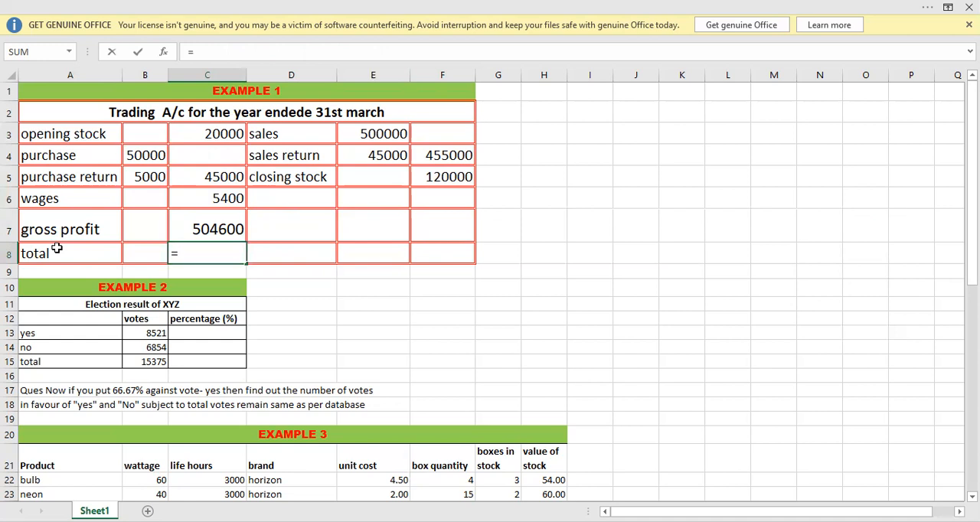
{"action": "type", "text": "sum"}
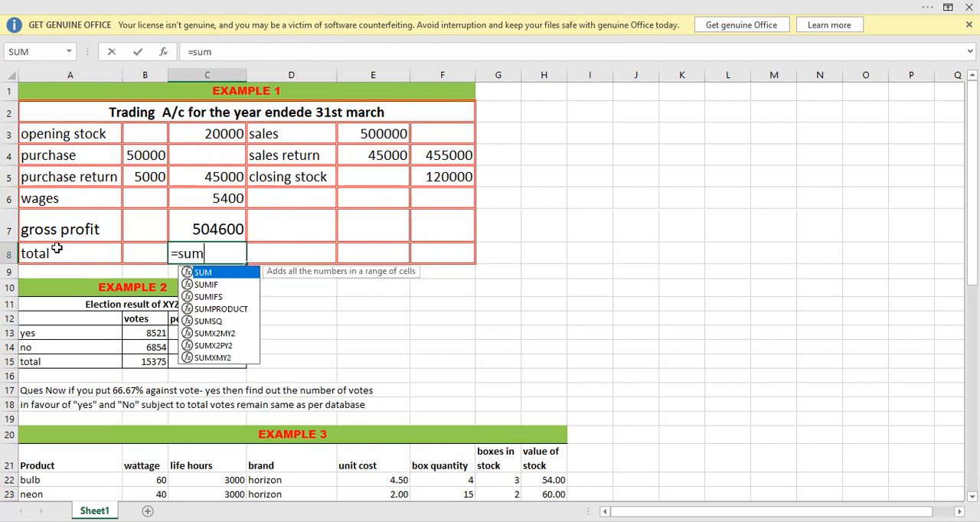
{"action": "type", "text": "("}
{"action": "key", "text": "Up"}
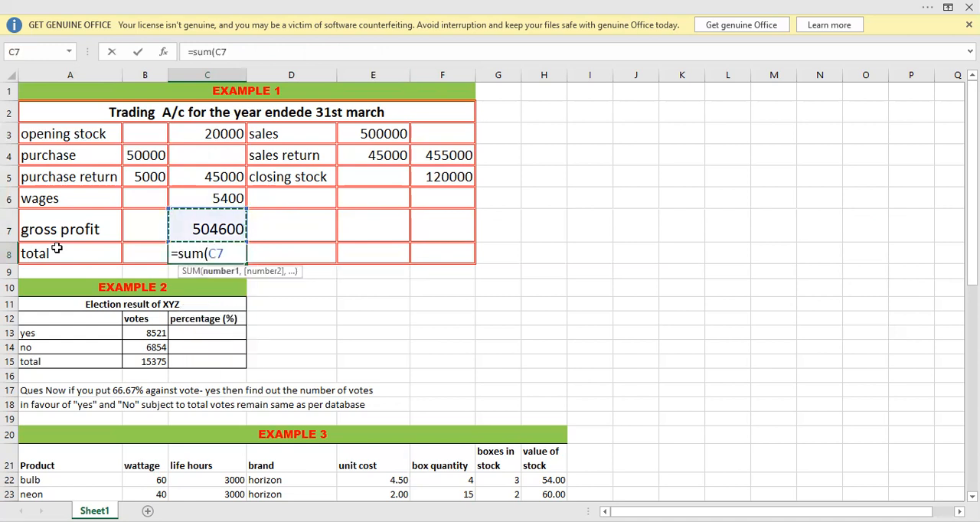
{"action": "key", "text": "shift+Up"}
{"action": "key", "text": "shift+Up"}
{"action": "key", "text": "shift+Up"}
{"action": "key", "text": "shift+Up"}
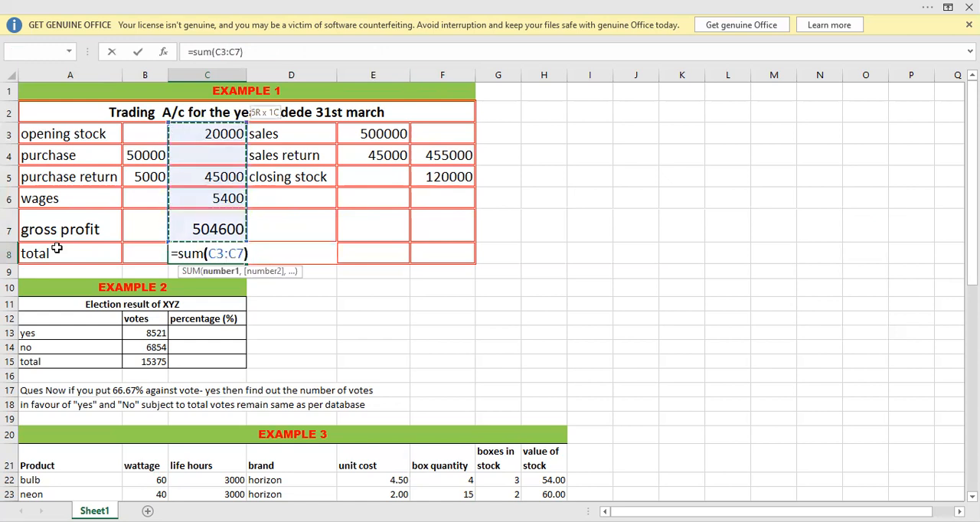
{"action": "key", "text": "Return"}
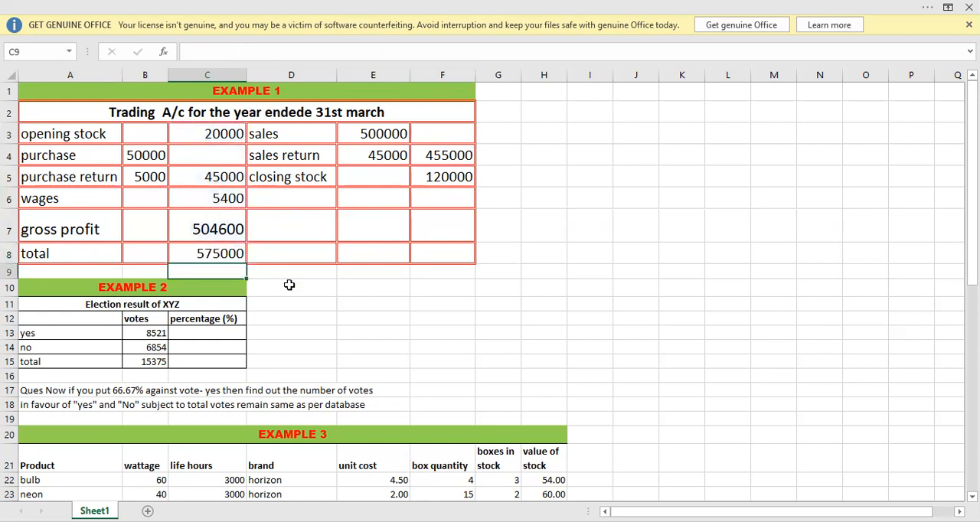
Total the credit column in F8 with a SUM formula over the amounts above it.
{"action": "left_click", "coordinate": [452, 250]}
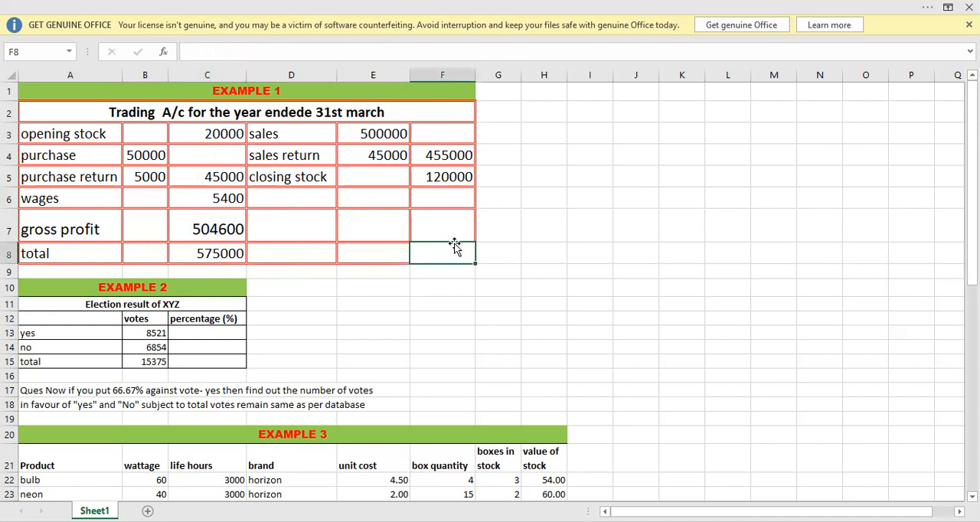
{"action": "type", "text": "=sum"}
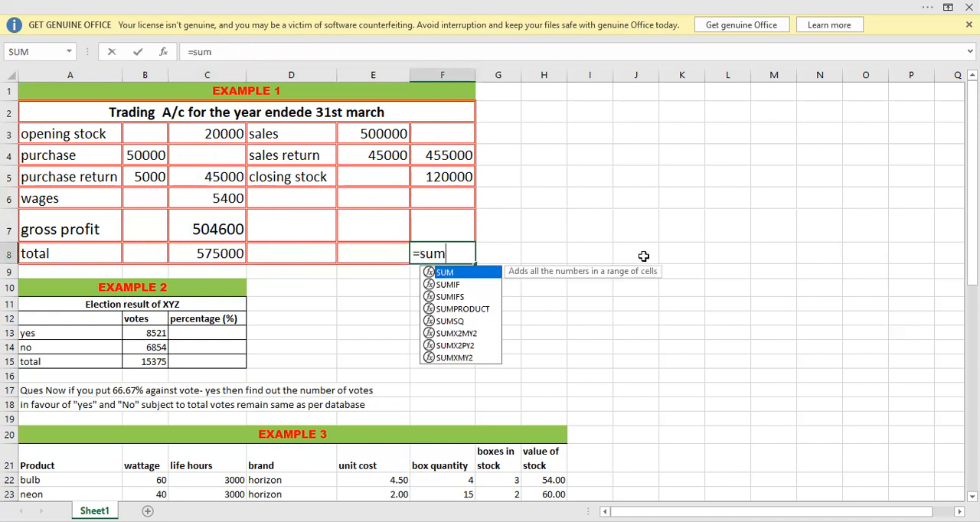
{"action": "type", "text": "("}
{"action": "key", "text": "Up"}
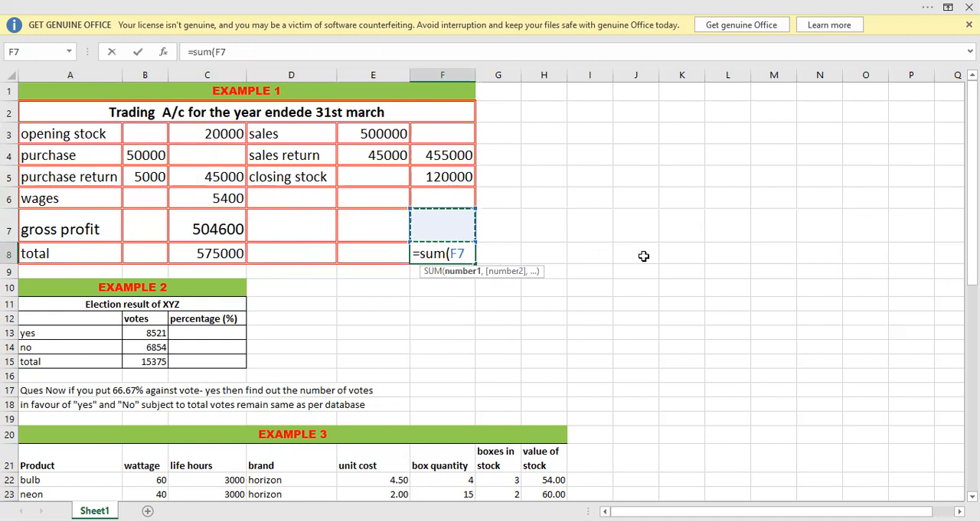
{"action": "key", "text": "shift+Up"}
{"action": "key", "text": "shift+Up"}
{"action": "key", "text": "shift+Up"}
{"action": "key", "text": "shift+Up"}
{"action": "key", "text": "Return"}
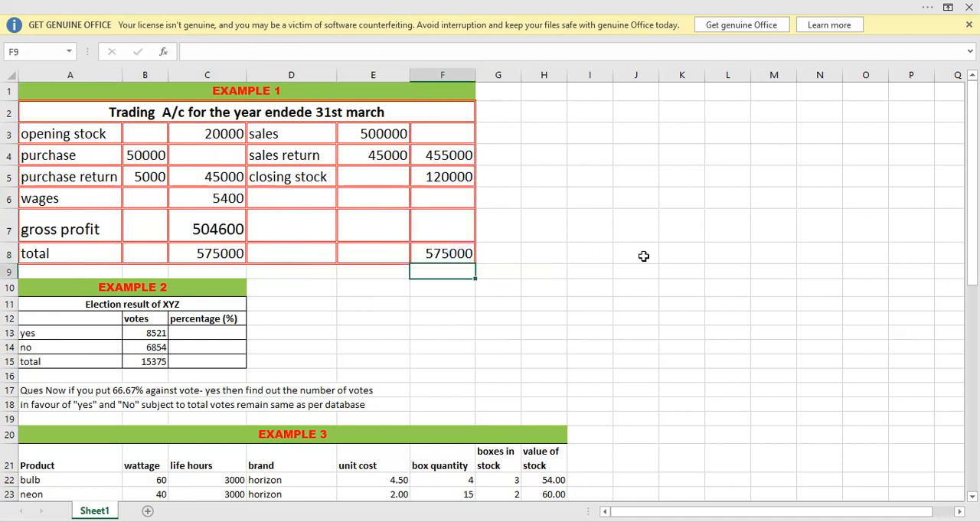
Compare the two column totals in row 8 and review the opening stock, purchase and purchase return amounts.
{"action": "left_click", "coordinate": [228, 252]}
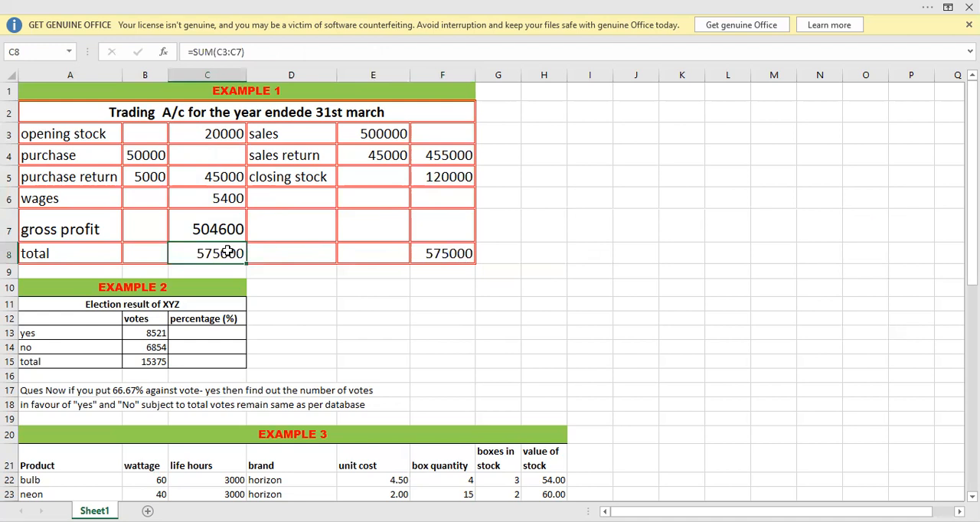
{"action": "left_click", "coordinate": [477, 259]}
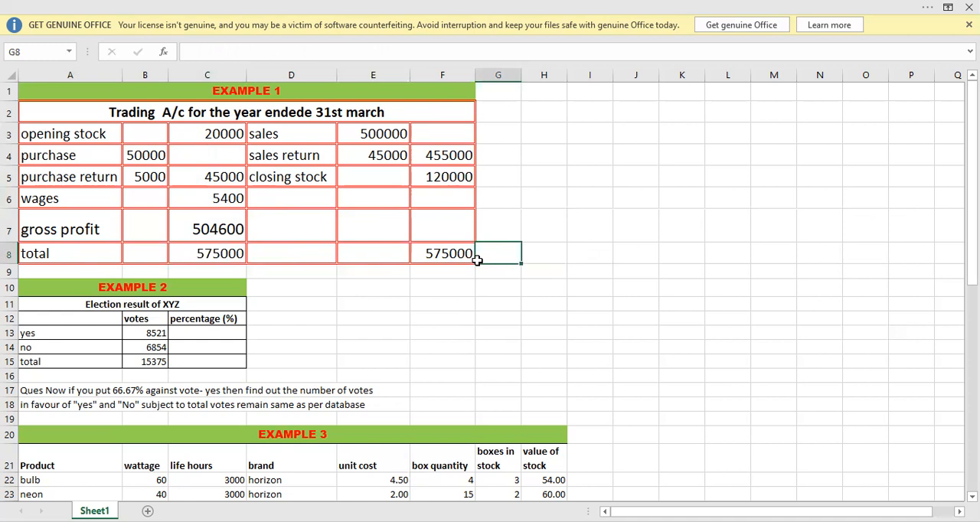
{"action": "left_click", "coordinate": [372, 300]}
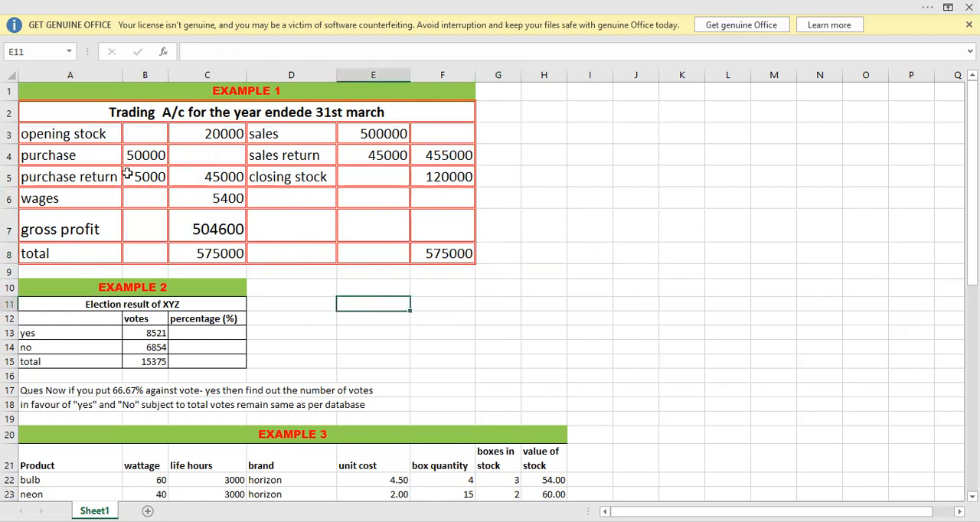
{"action": "left_click", "coordinate": [73, 137]}
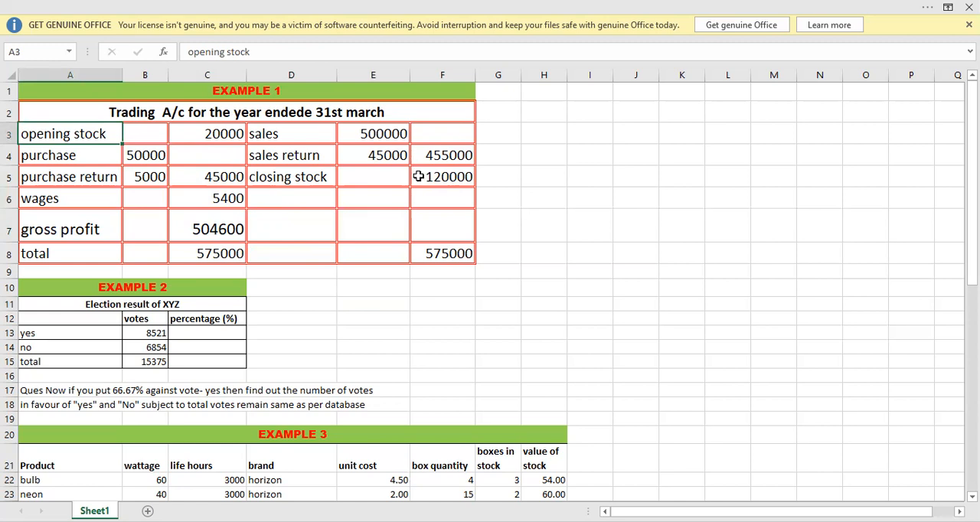
{"action": "left_click", "coordinate": [230, 137]}
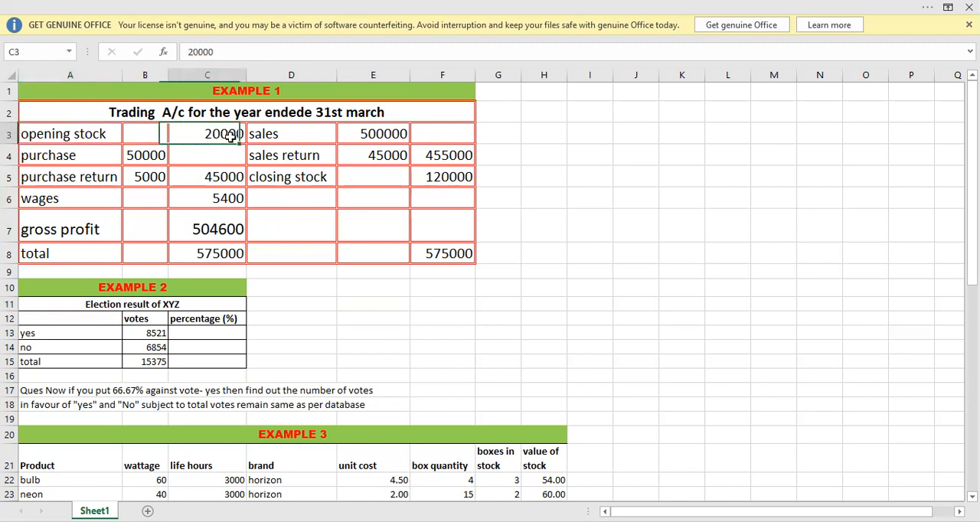
{"action": "left_click", "coordinate": [157, 155]}
{"action": "left_click", "coordinate": [150, 177]}
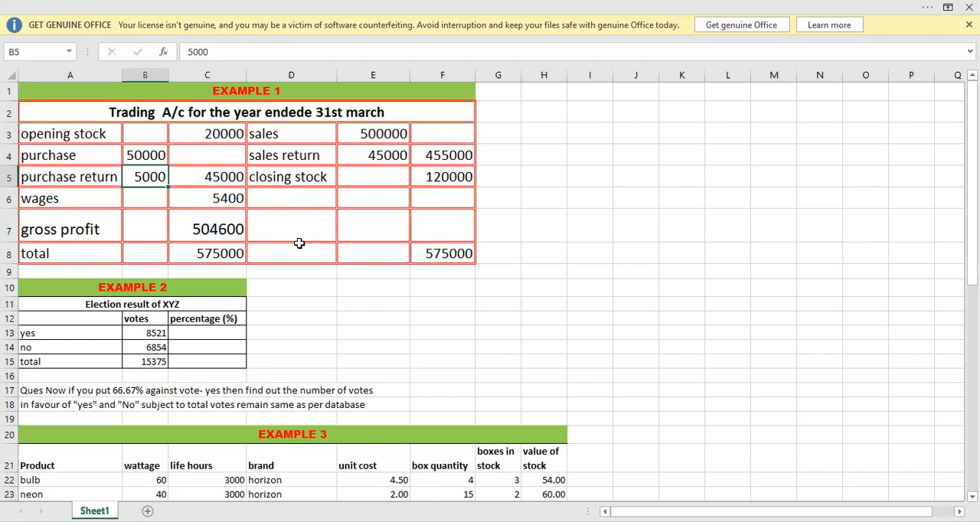
Set the purchase amount in B4 to 900000 and widen column F to fit the gross loss amount, checking F7's formula.
{"action": "left_click", "coordinate": [144, 154]}
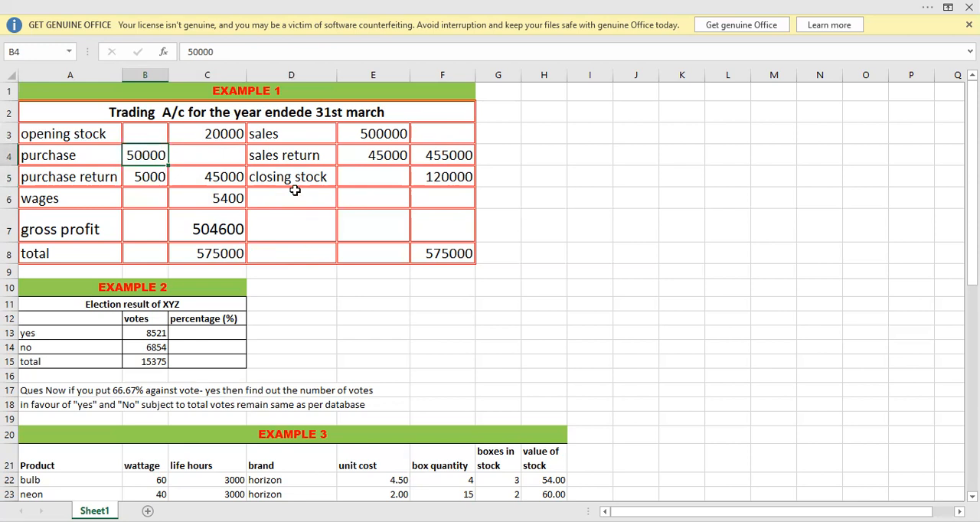
{"action": "type", "text": "900000"}
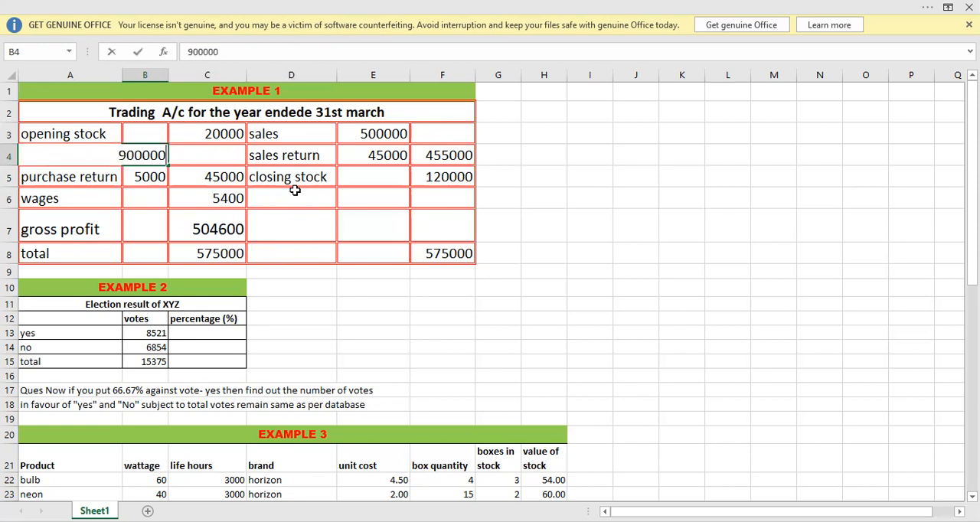
{"action": "key", "text": "ctrl+Return"}
{"action": "key", "text": "Return"}
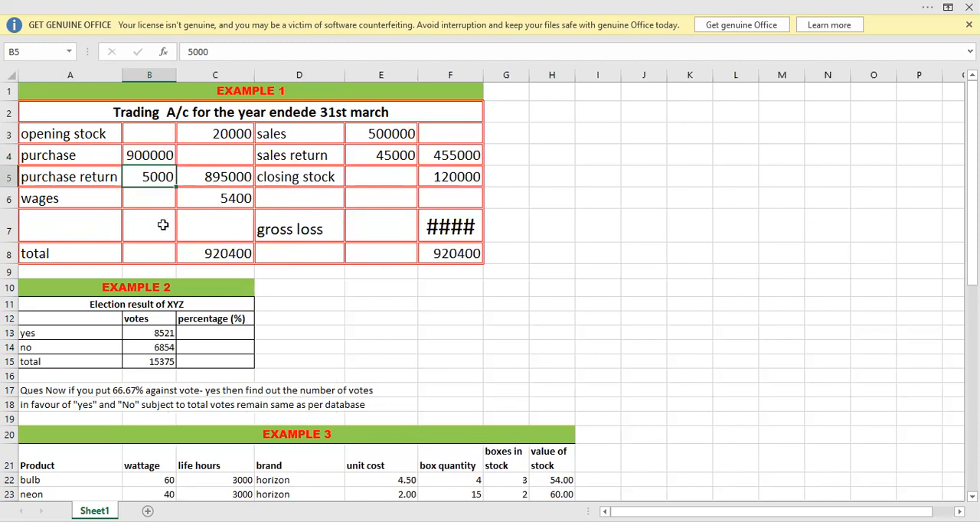
{"action": "left_click_drag", "start_coordinate": [482, 79], "coordinate": [525, 81]}
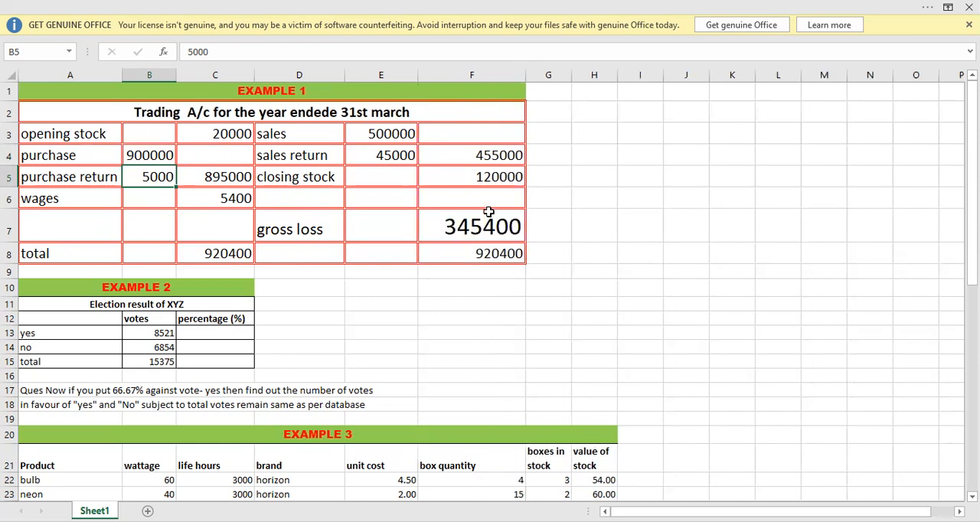
{"action": "left_click", "coordinate": [144, 159]}
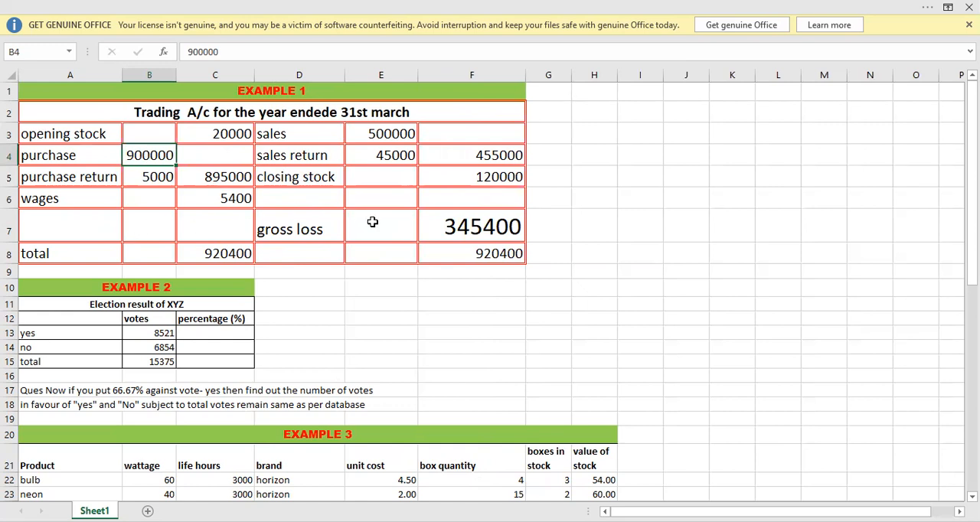
{"action": "left_click", "coordinate": [471, 236]}
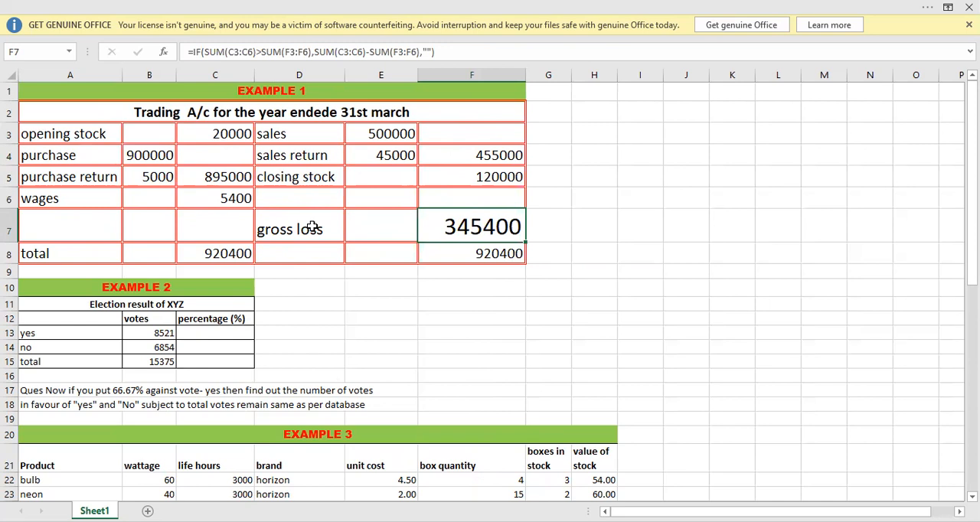
{"action": "left_click", "coordinate": [331, 292]}
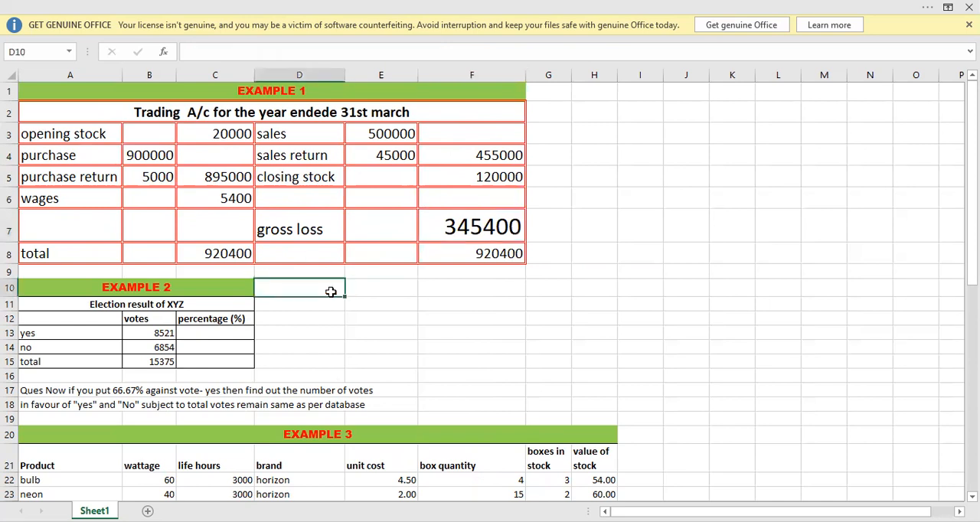
Enter the note goal seek in E11, beside the Example 2 table.
{"action": "left_click", "coordinate": [389, 307]}
{"action": "type", "text": "go"}
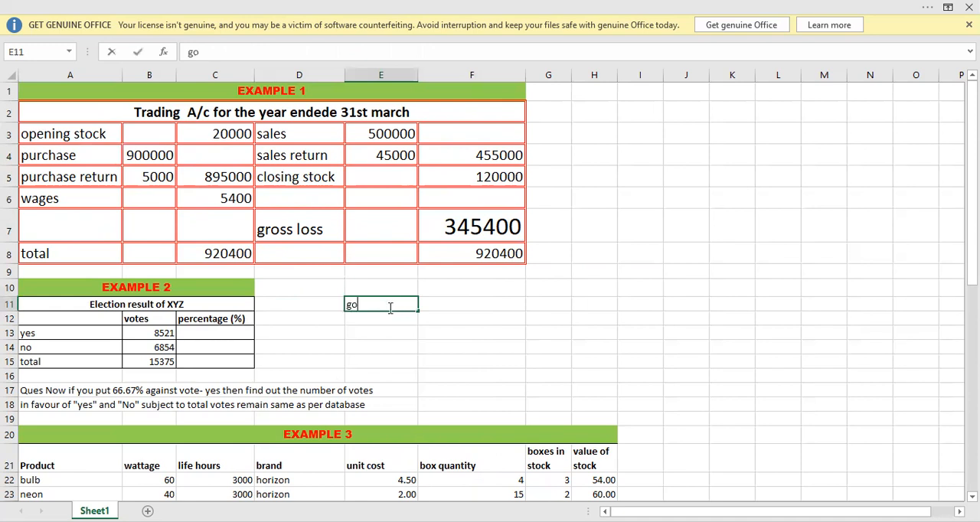
{"action": "type", "text": "al seek"}
{"action": "key", "text": "Return"}
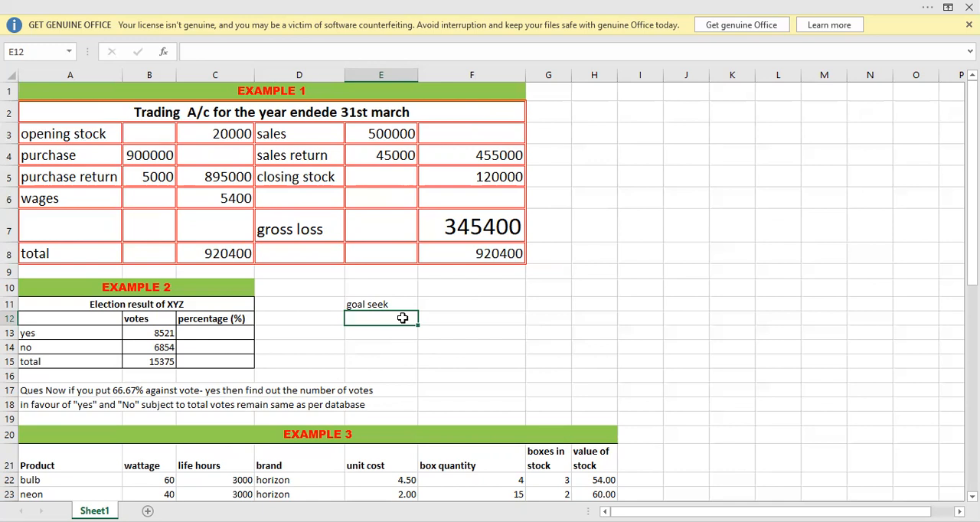
{"action": "left_click", "coordinate": [348, 345]}
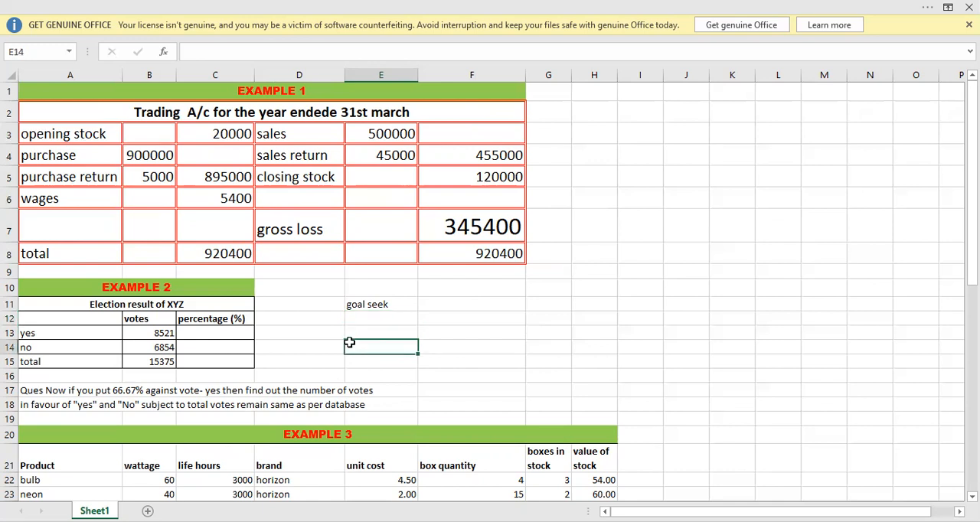
Review the yes, no and total votes in the Example 2 election result table.
{"action": "left_click", "coordinate": [109, 307]}
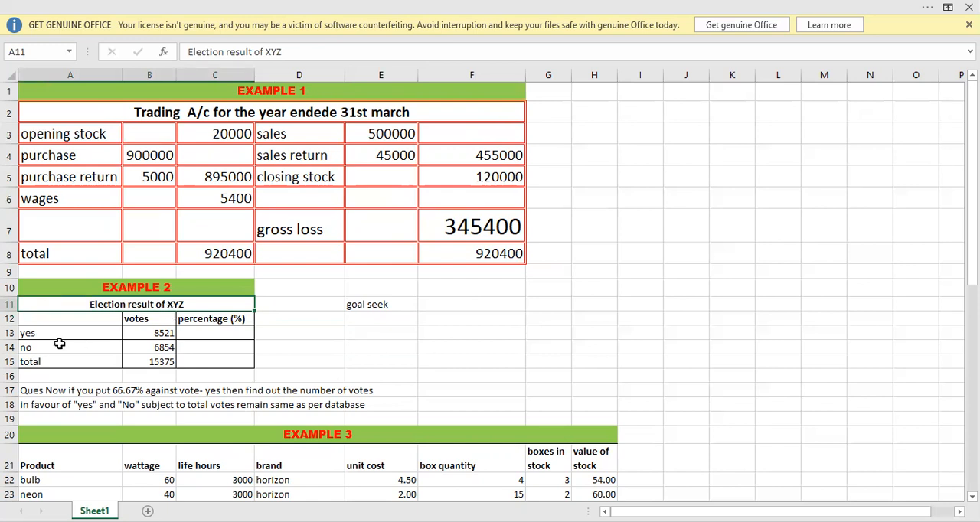
{"action": "left_click", "coordinate": [136, 337]}
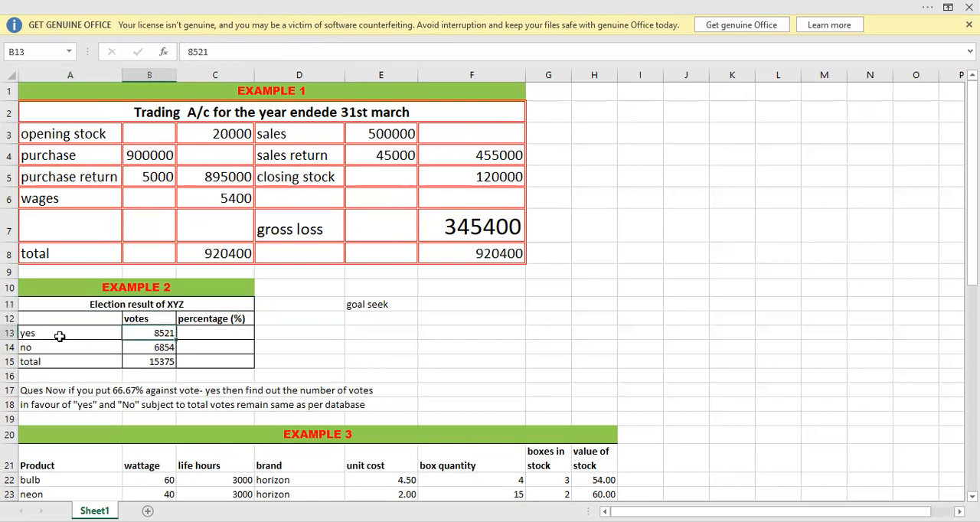
{"action": "left_click", "coordinate": [130, 344]}
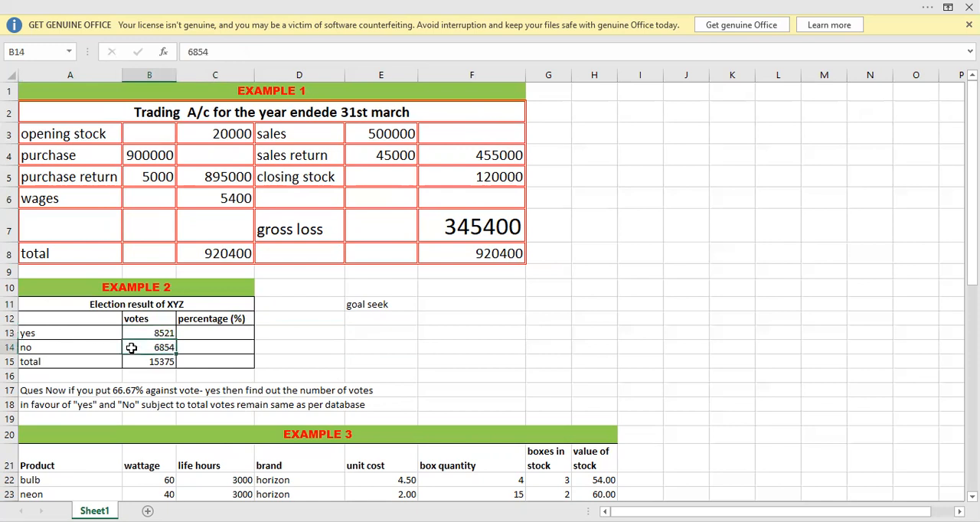
{"action": "left_click", "coordinate": [136, 360]}
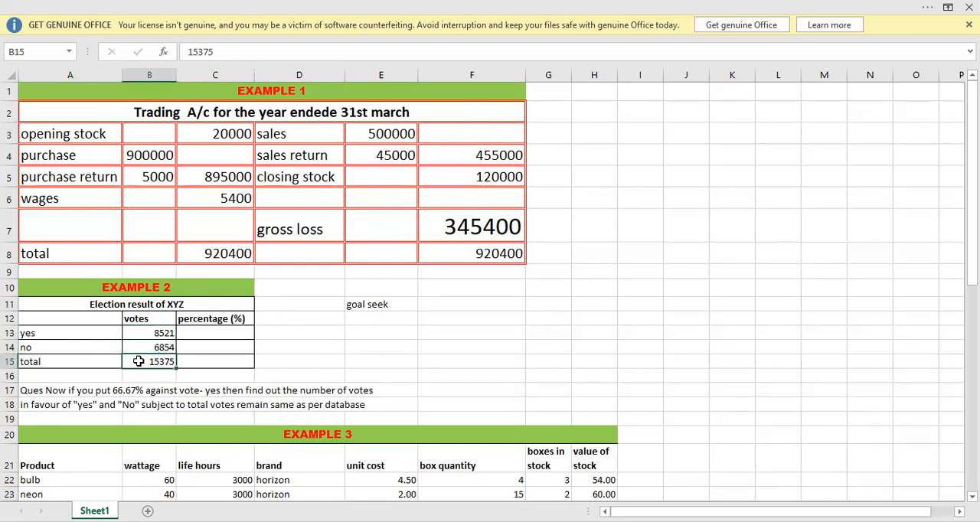
Calculate the yes vote percentage in C13 with =B13/$B$15 and fill the formula down to C15.
{"action": "left_click", "coordinate": [204, 331]}
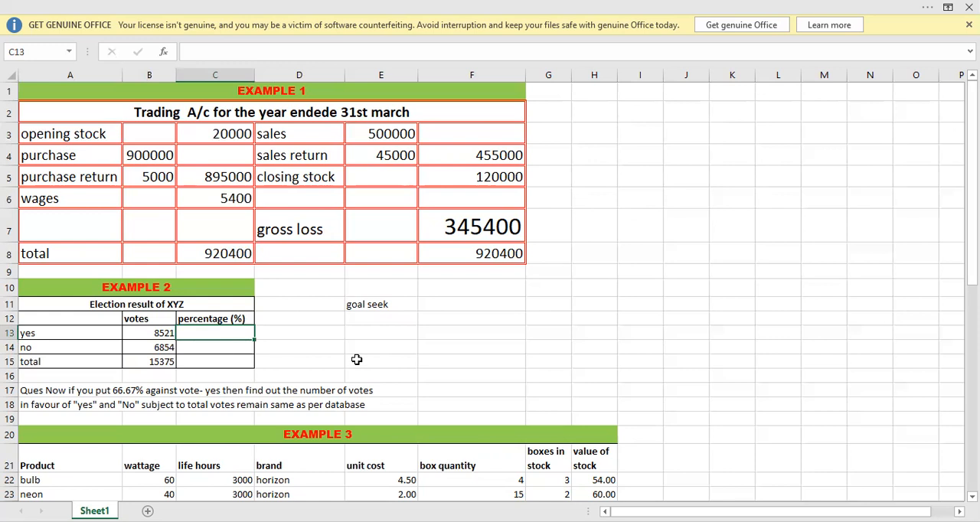
{"action": "type", "text": "="}
{"action": "key", "text": "Left"}
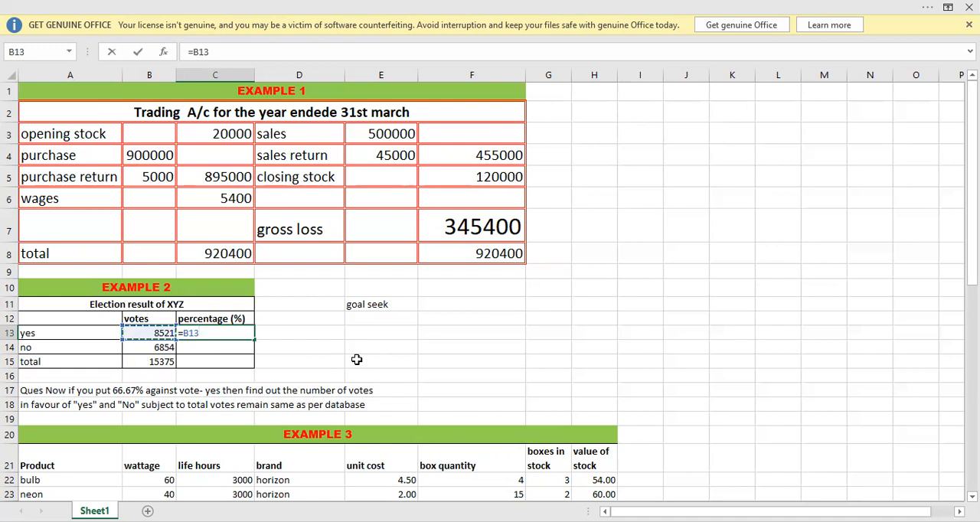
{"action": "type", "text": "*"}
{"action": "key", "text": "BackSpace"}
{"action": "type", "text": "/"}
{"action": "key", "text": "Down"}
{"action": "key", "text": "Down"}
{"action": "key", "text": "Left"}
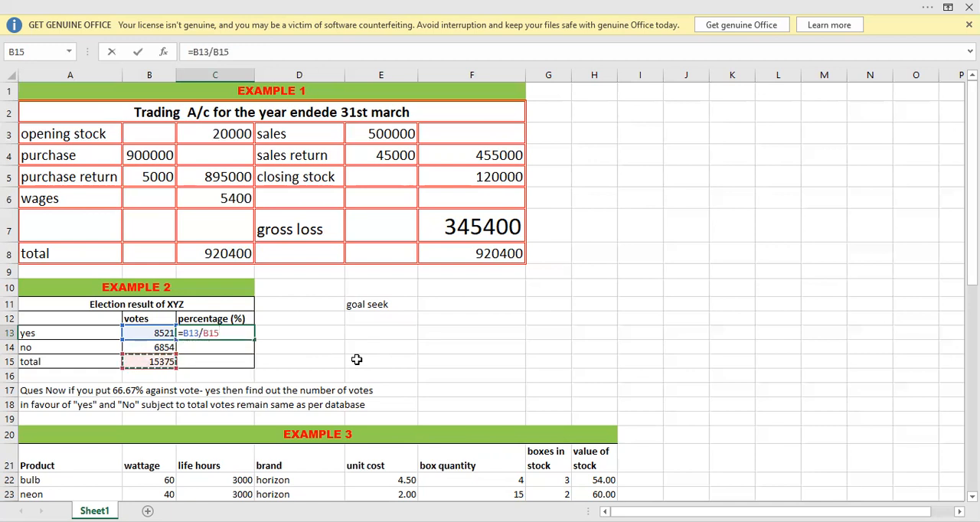
{"action": "key", "text": "F4"}
{"action": "key", "text": "Return"}
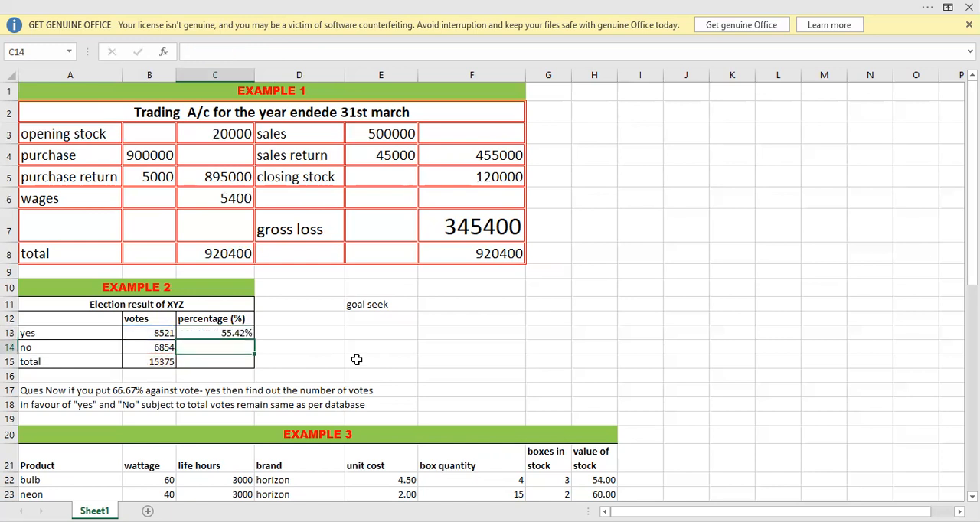
{"action": "left_click", "coordinate": [196, 334]}
{"action": "left_click_drag", "start_coordinate": [255, 340], "coordinate": [253, 365]}
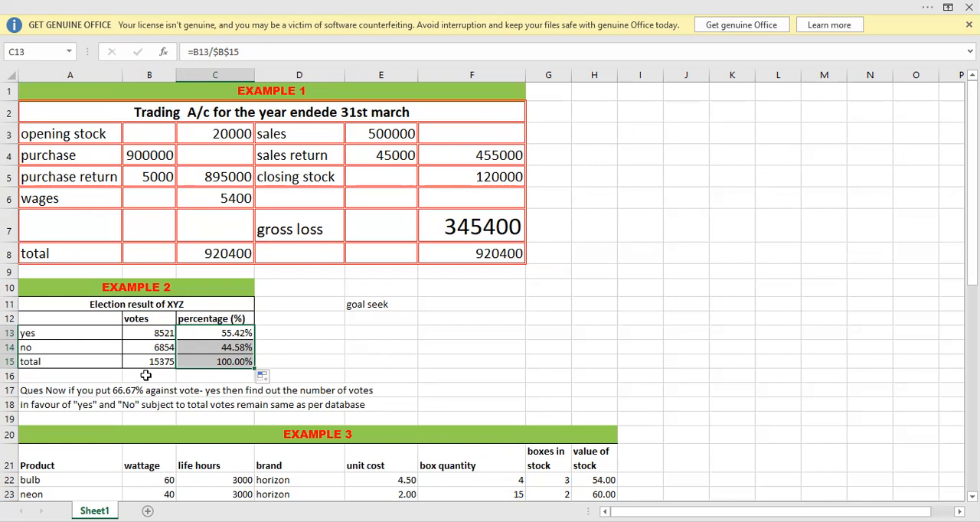
Read the Example 2 question in row 17 and examine the percentage formula in C13 and the vote values in B13:B15.
{"action": "left_click", "coordinate": [89, 386]}
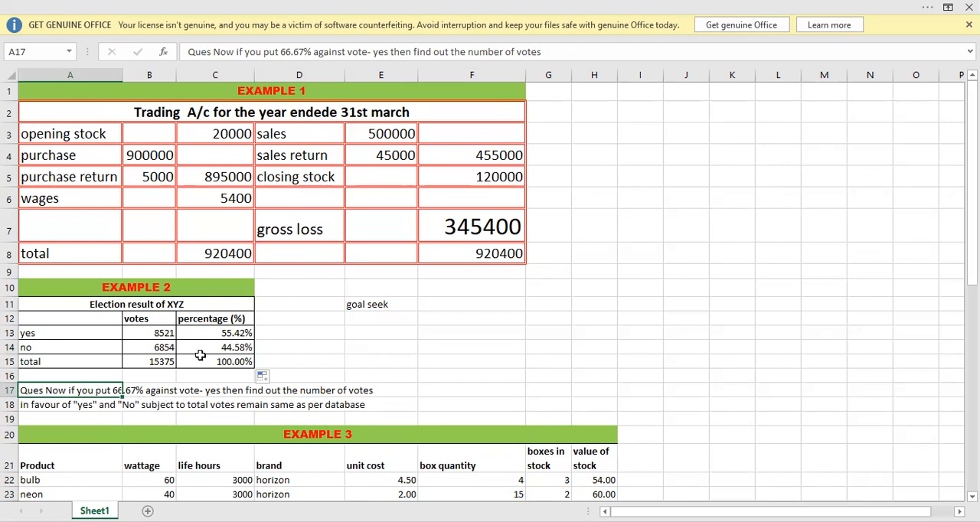
{"action": "left_click", "coordinate": [197, 331]}
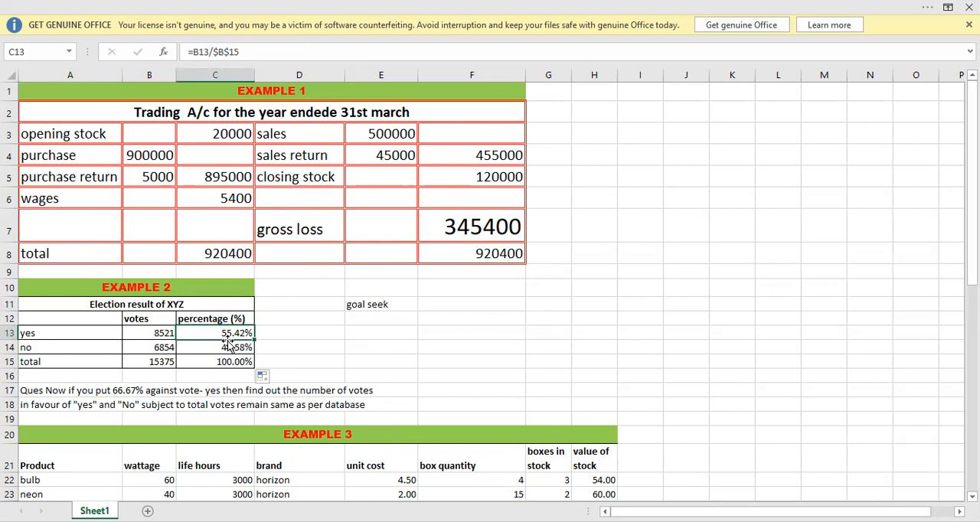
{"action": "left_click", "coordinate": [158, 331]}
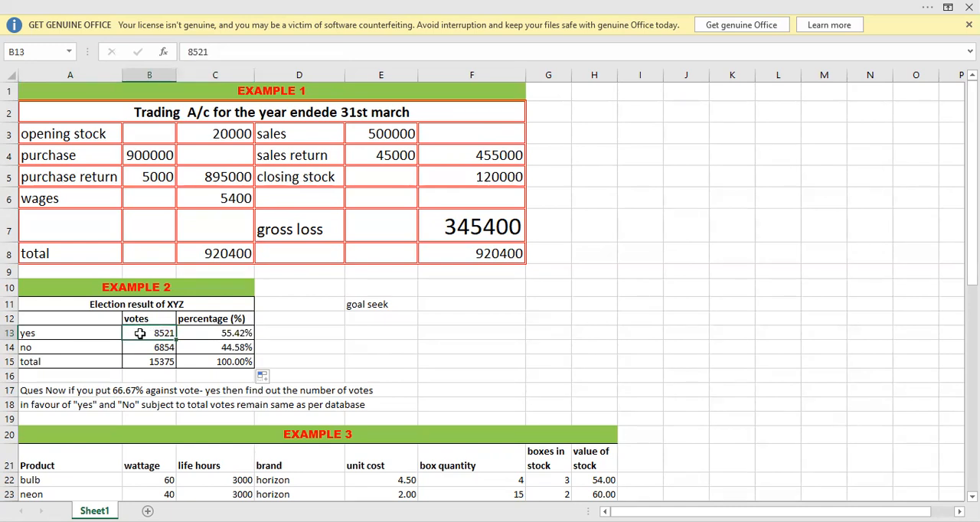
{"action": "left_click", "coordinate": [140, 347]}
{"action": "left_click", "coordinate": [140, 362]}
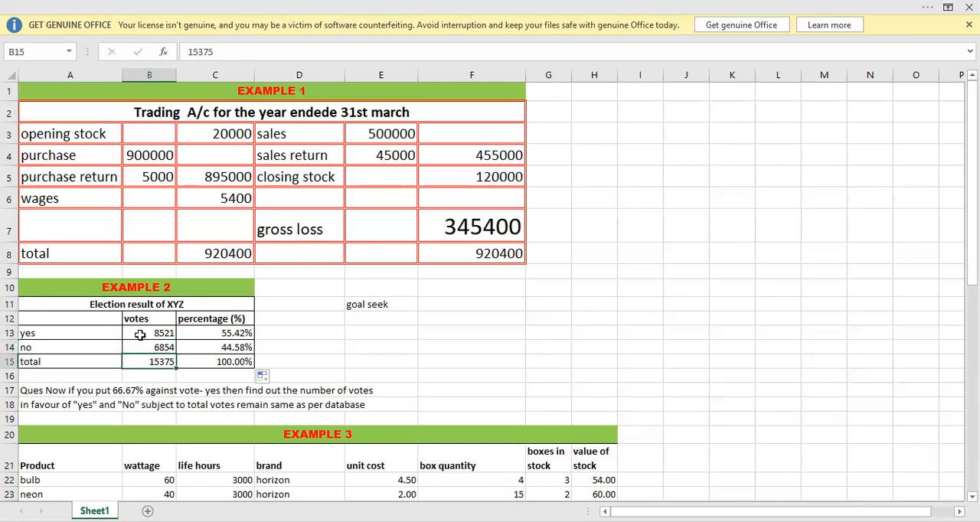
{"action": "left_click", "coordinate": [140, 333]}
{"action": "left_click", "coordinate": [140, 346]}
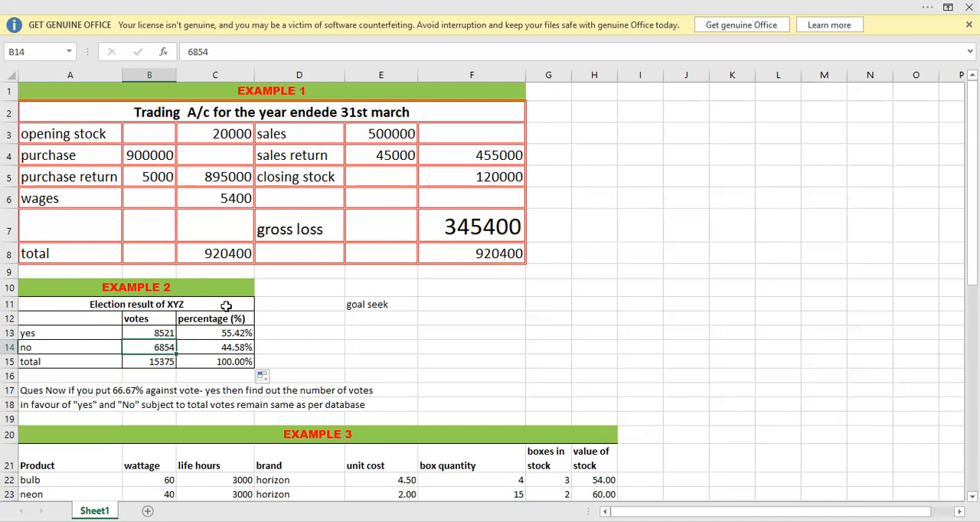
{"action": "left_click", "coordinate": [152, 332]}
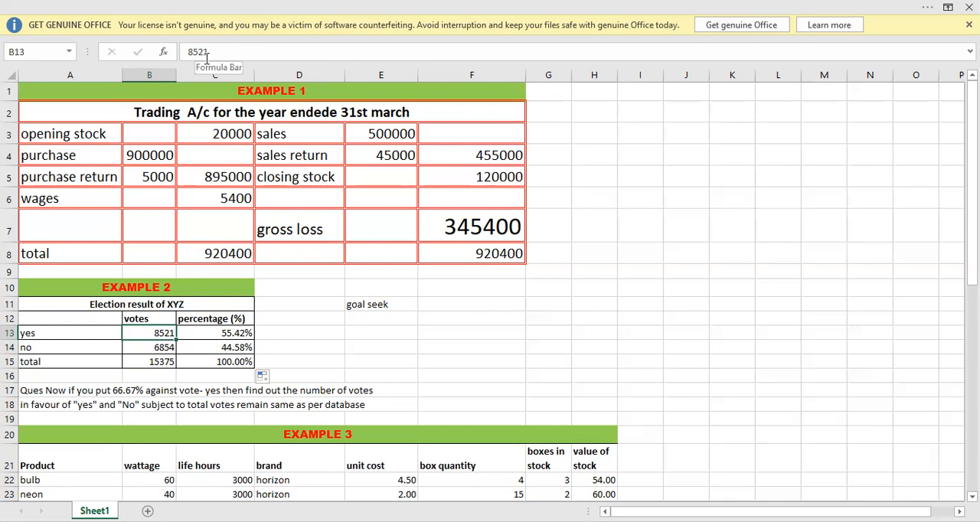
Examine the yes, no and total vote entries in B13:B15 to see how they depend on each other.
{"action": "left_click", "coordinate": [153, 348]}
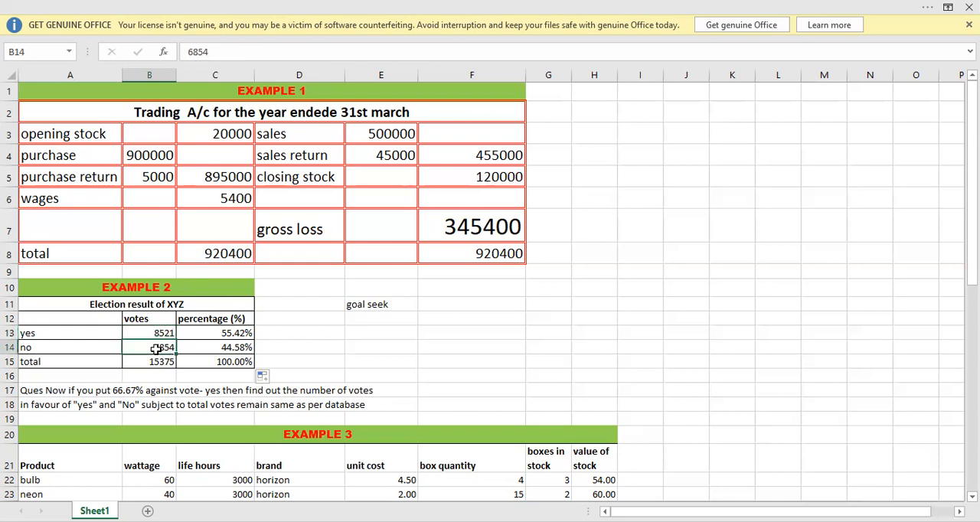
{"action": "left_click", "coordinate": [155, 362]}
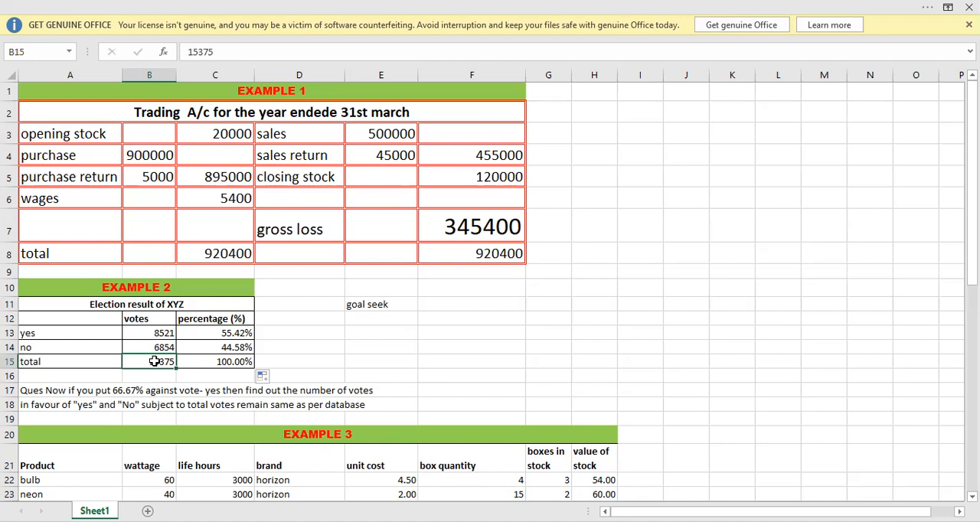
{"action": "left_click", "coordinate": [147, 333]}
{"action": "left_click", "coordinate": [147, 347]}
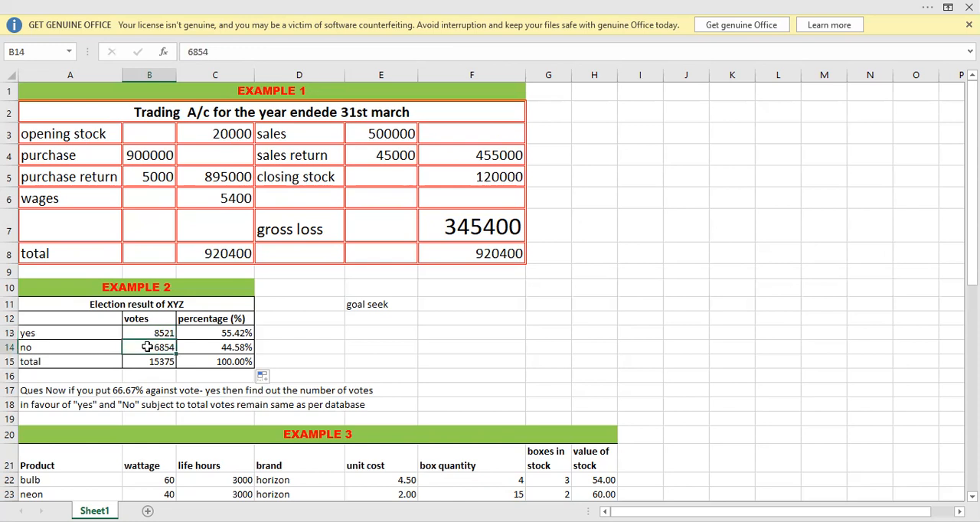
{"action": "left_click", "coordinate": [147, 365]}
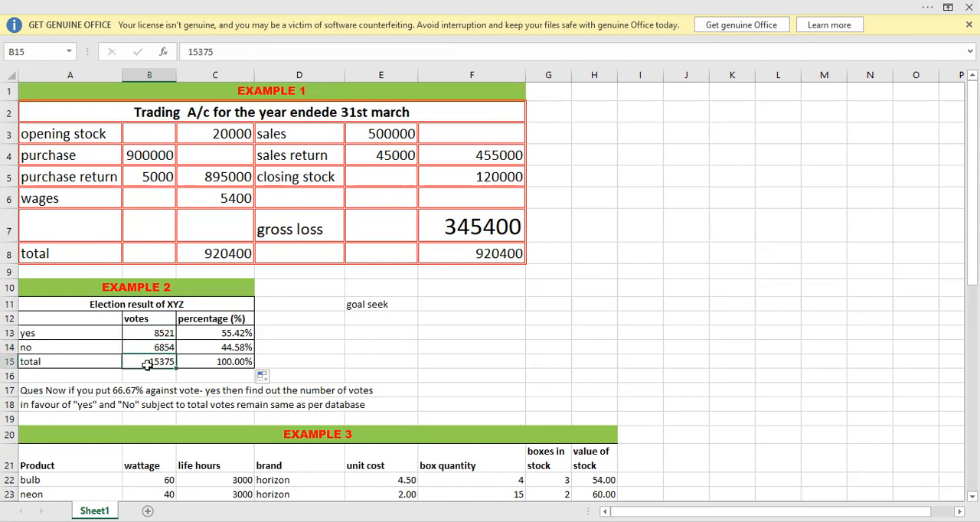
{"action": "left_click", "coordinate": [145, 333]}
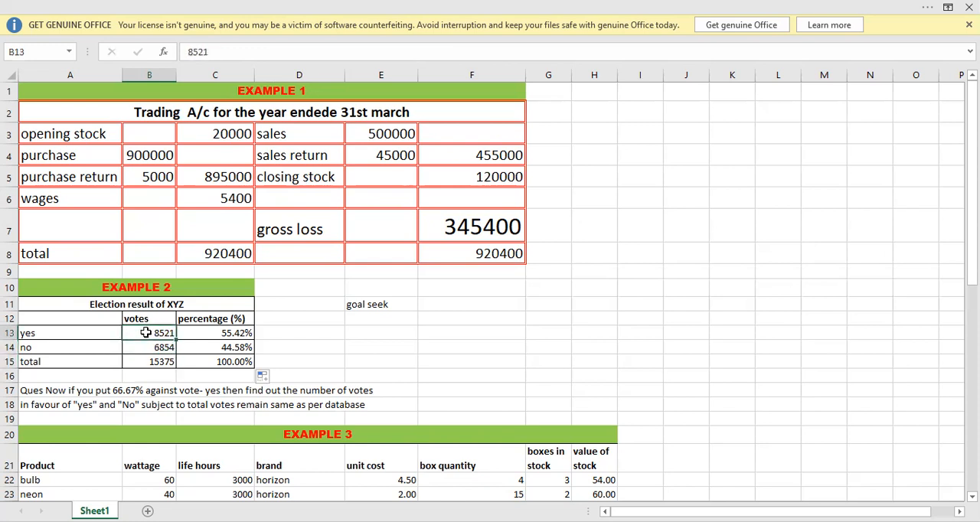
{"action": "left_click", "coordinate": [144, 361]}
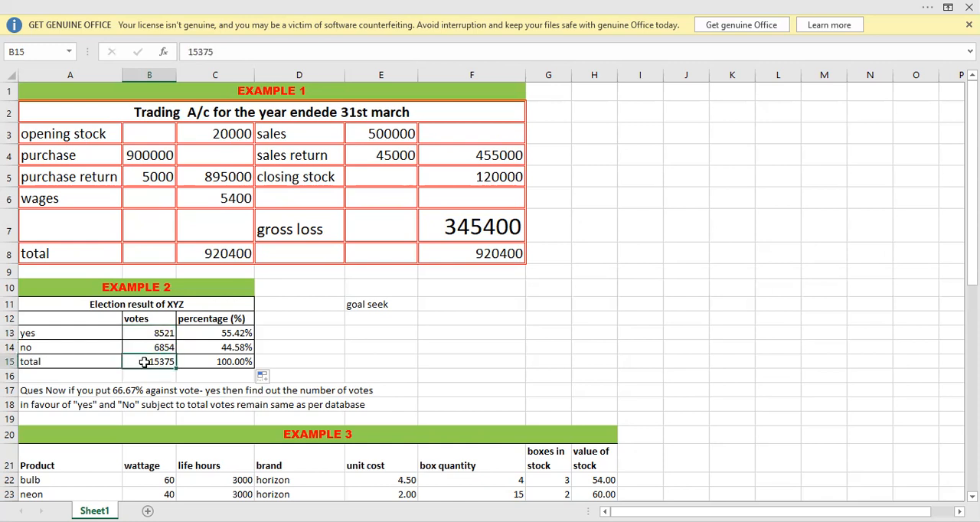
{"action": "left_click", "coordinate": [144, 344]}
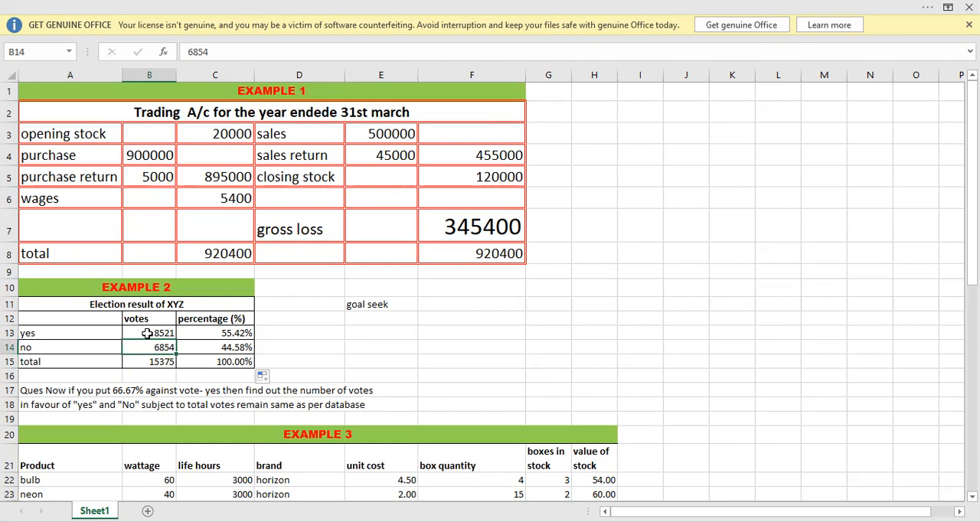
{"action": "left_click", "coordinate": [147, 333]}
Calculate the no votes in B14 as total minus yes with =B15-B13.
{"action": "left_click", "coordinate": [142, 347]}
{"action": "type", "text": "="}
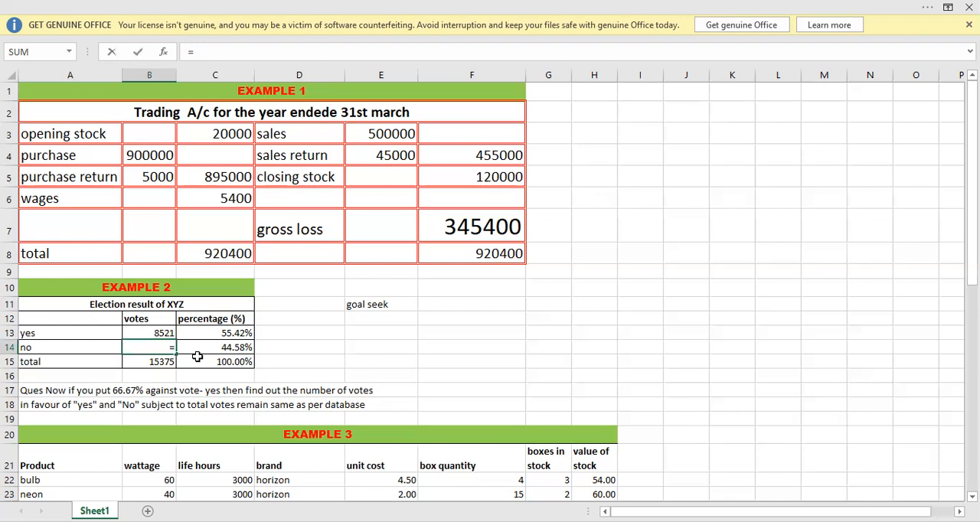
{"action": "left_click", "coordinate": [150, 362]}
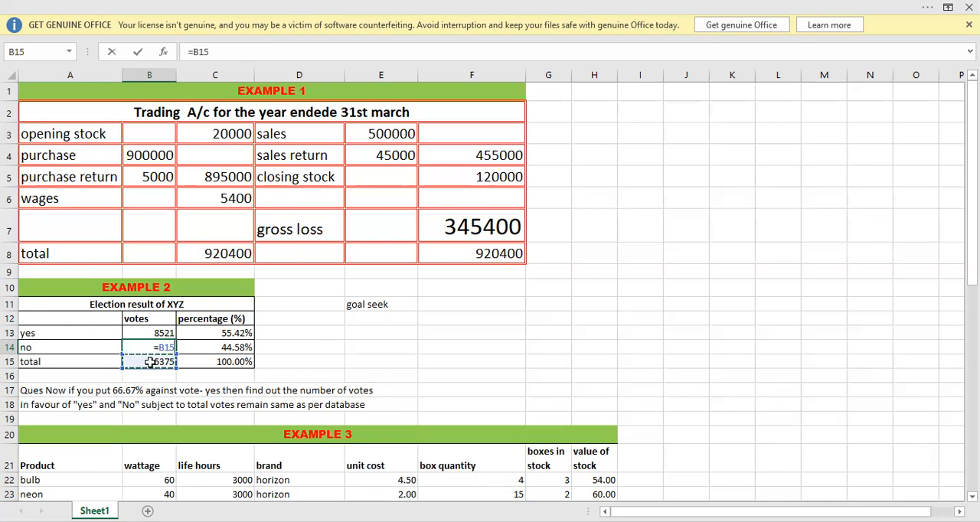
{"action": "type", "text": "-"}
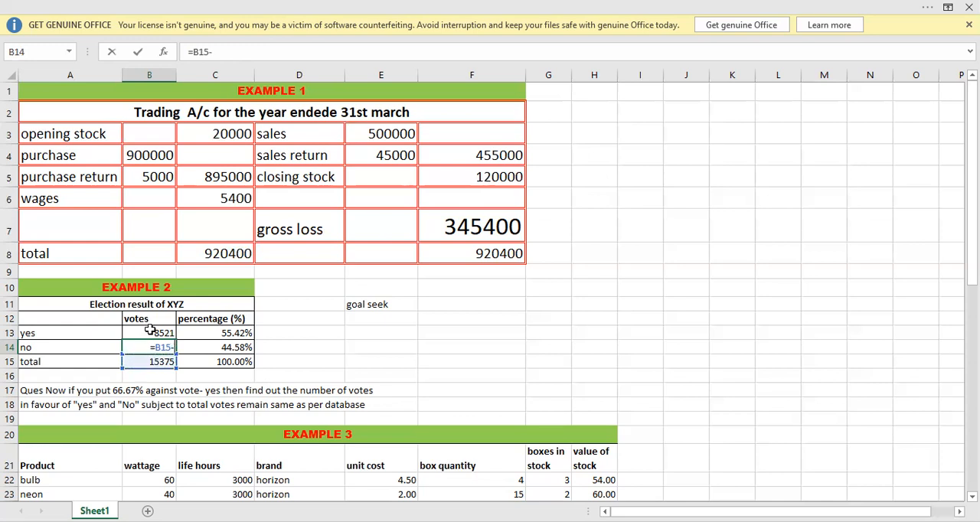
{"action": "left_click", "coordinate": [150, 333]}
{"action": "key", "text": "Return"}
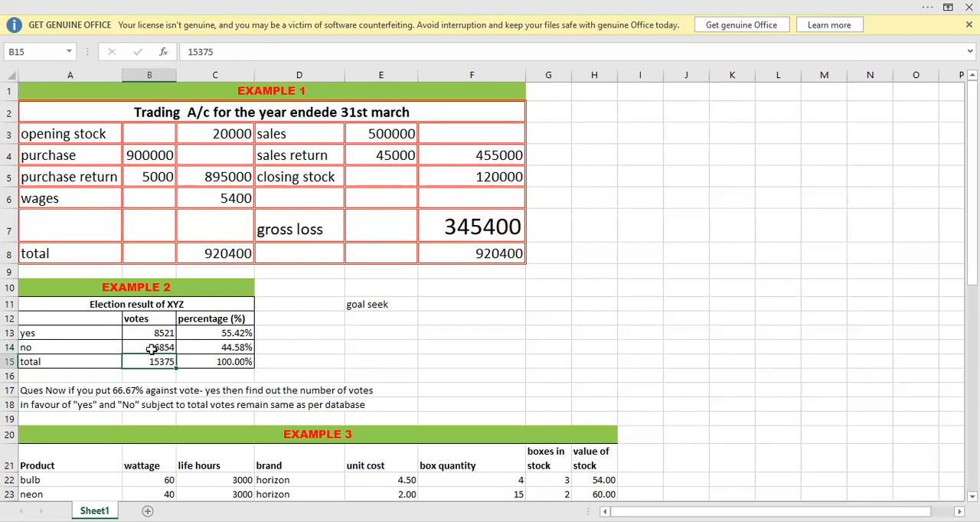
{"action": "left_click", "coordinate": [151, 347]}
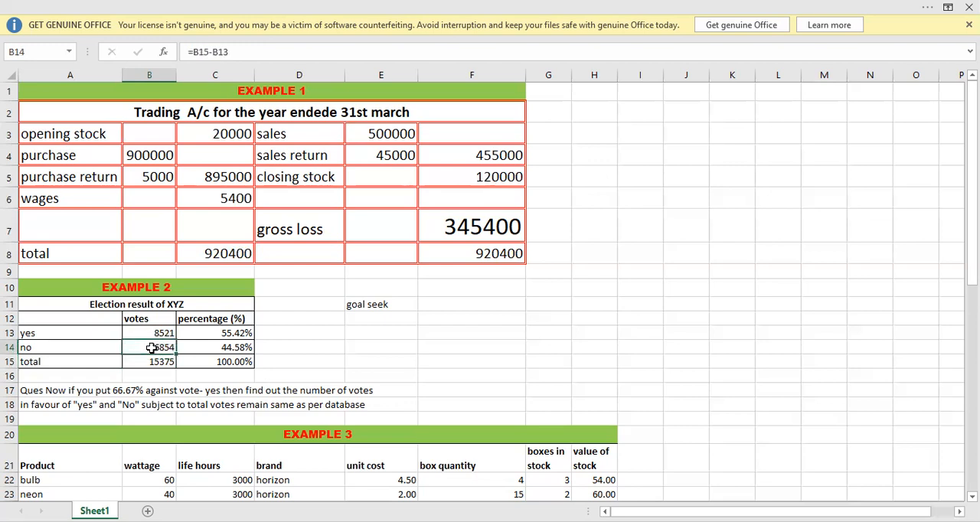
Open Goal Seek for the yes percentage in C13.
{"action": "left_click", "coordinate": [231, 334]}
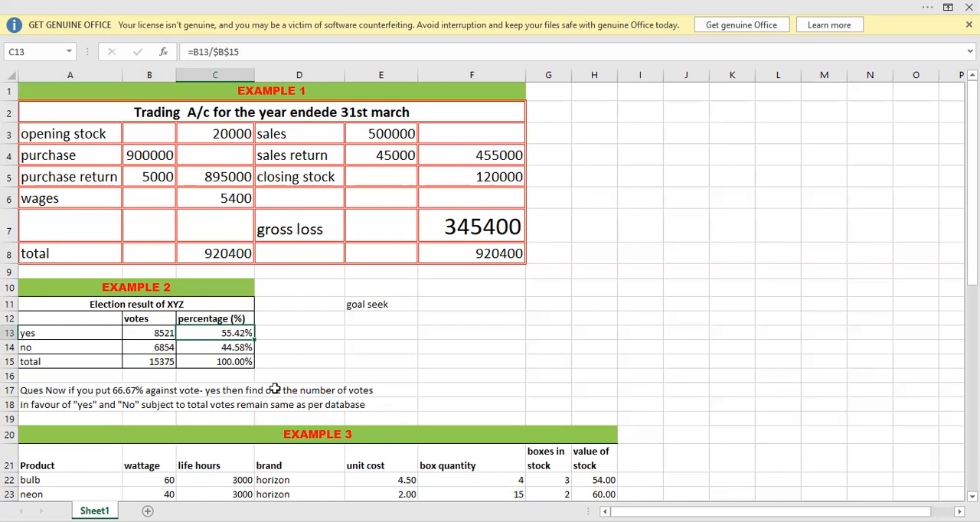
{"action": "left_click", "coordinate": [286, 363]}
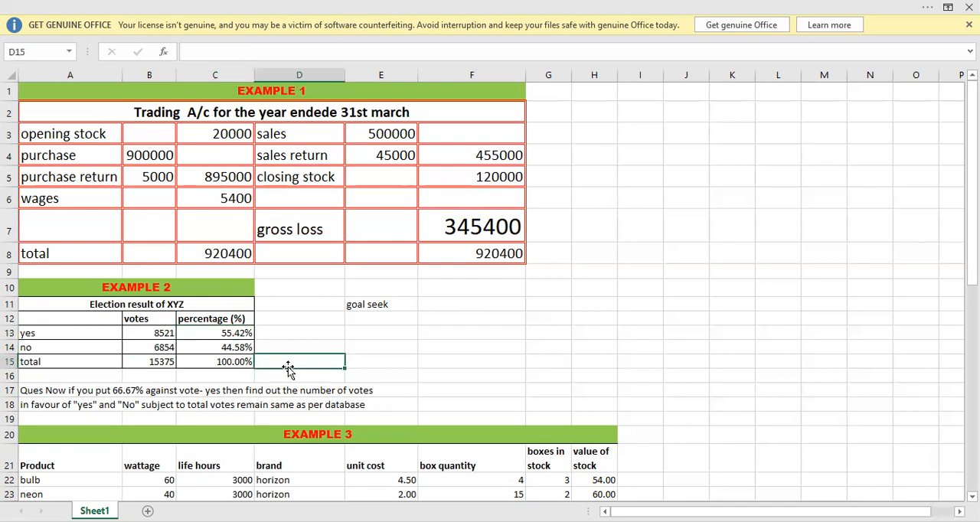
{"action": "left_click", "coordinate": [227, 333]}
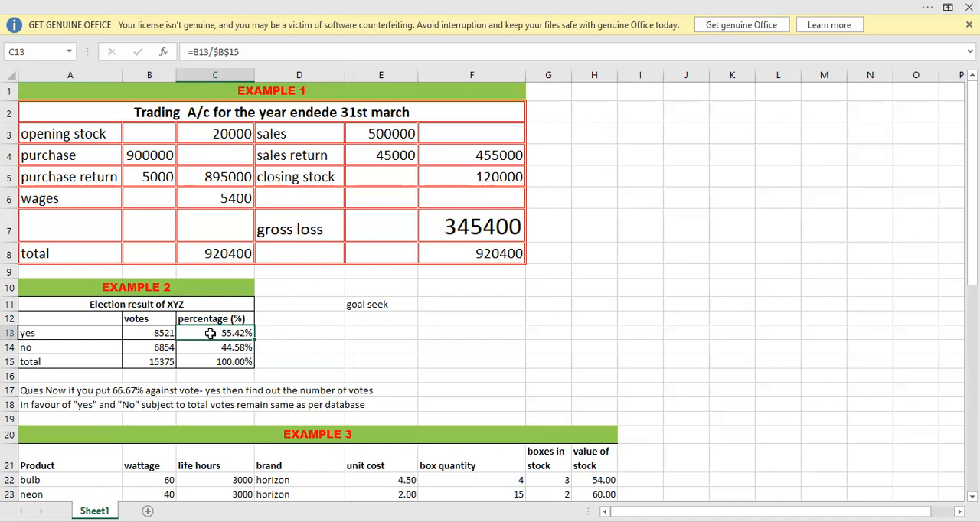
{"action": "left_click", "coordinate": [150, 334]}
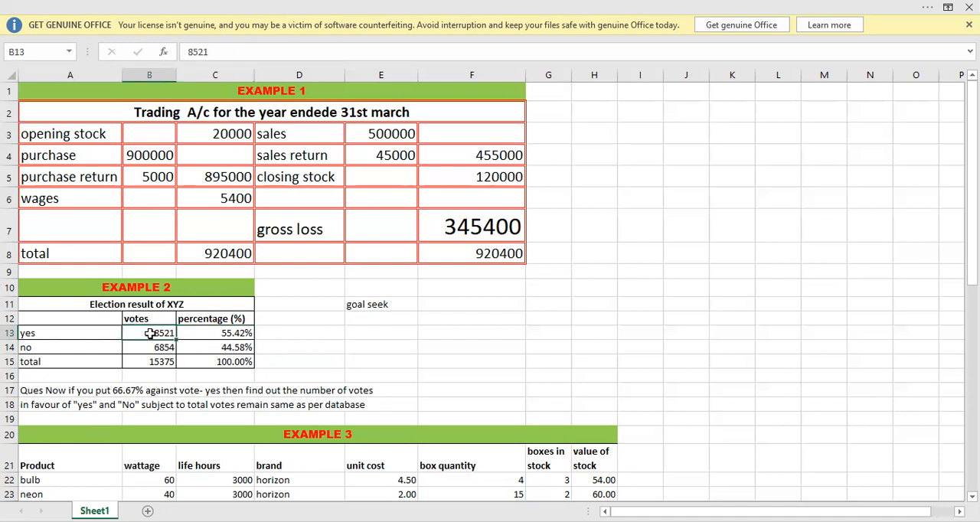
{"action": "left_click", "coordinate": [201, 334]}
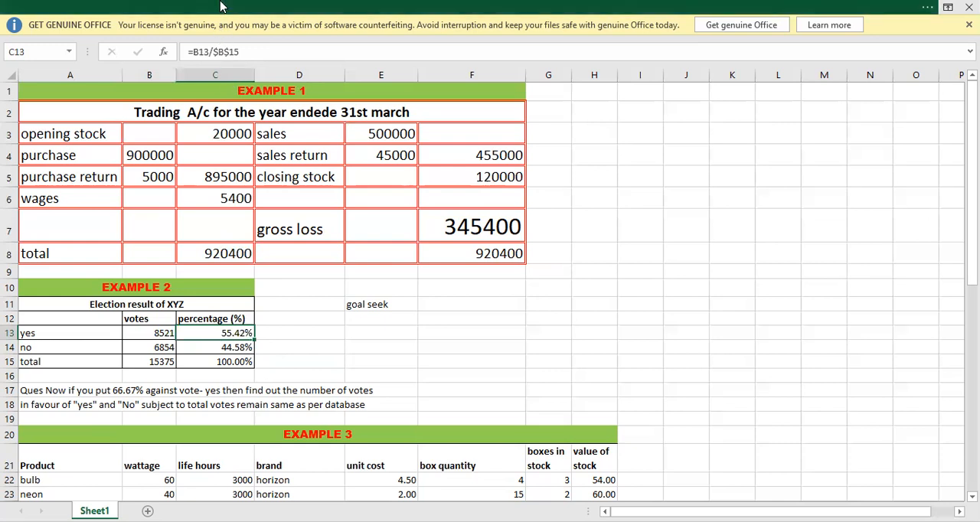
{"action": "left_click", "coordinate": [219, 6]}
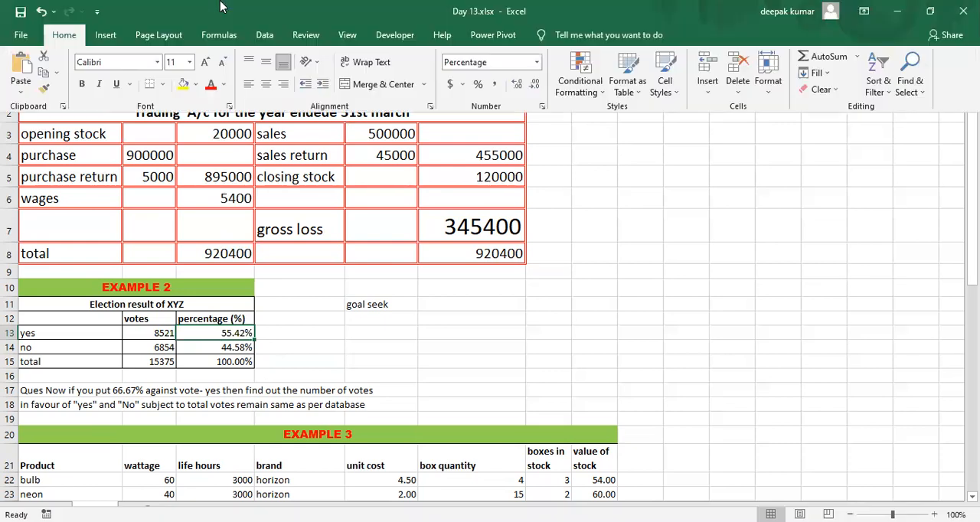
{"action": "left_click", "coordinate": [262, 35]}
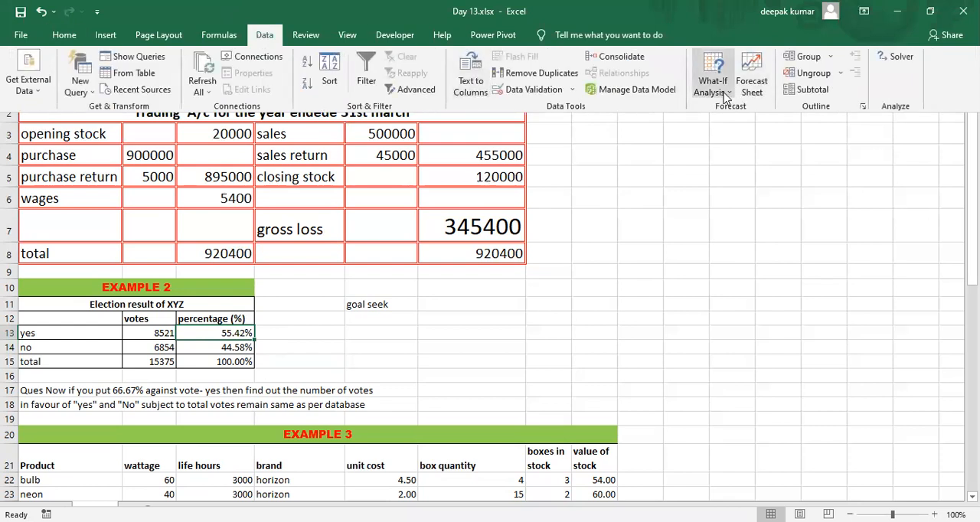
{"action": "left_click", "coordinate": [726, 95]}
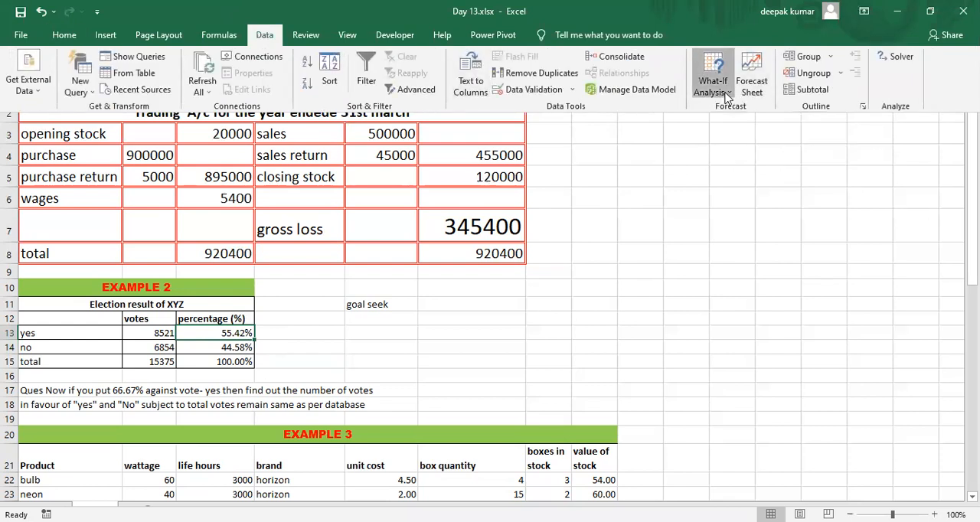
{"action": "left_click", "coordinate": [726, 95]}
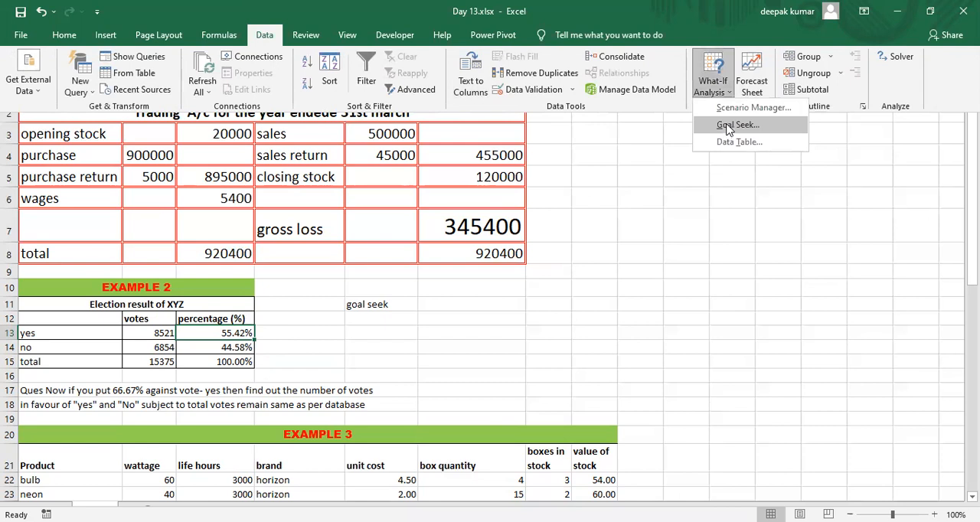
{"action": "left_click", "coordinate": [724, 125]}
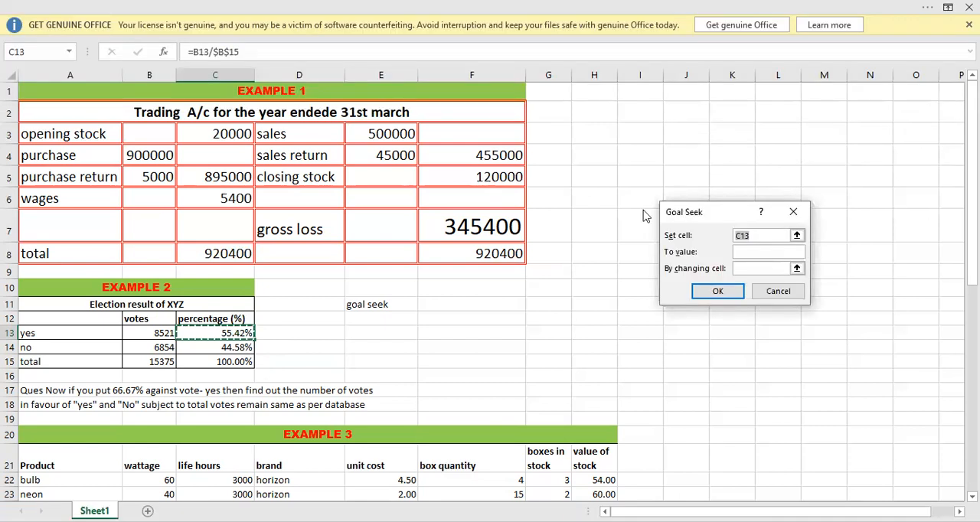
Run Goal Seek to bring C13 to 66.67% by changing B13, accept the solution and check the no and total votes.
{"action": "left_click_drag", "start_coordinate": [685, 215], "coordinate": [545, 238]}
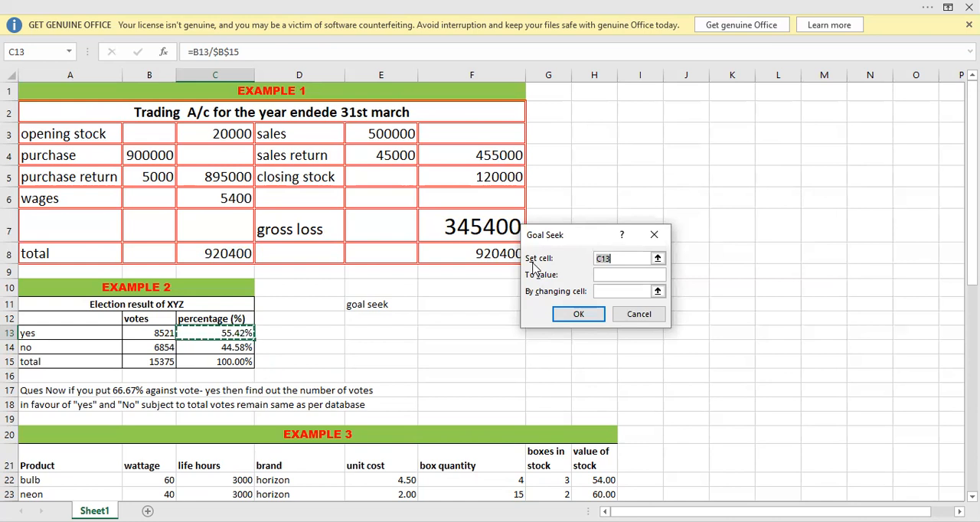
{"action": "left_click", "coordinate": [215, 333]}
{"action": "left_click", "coordinate": [599, 275]}
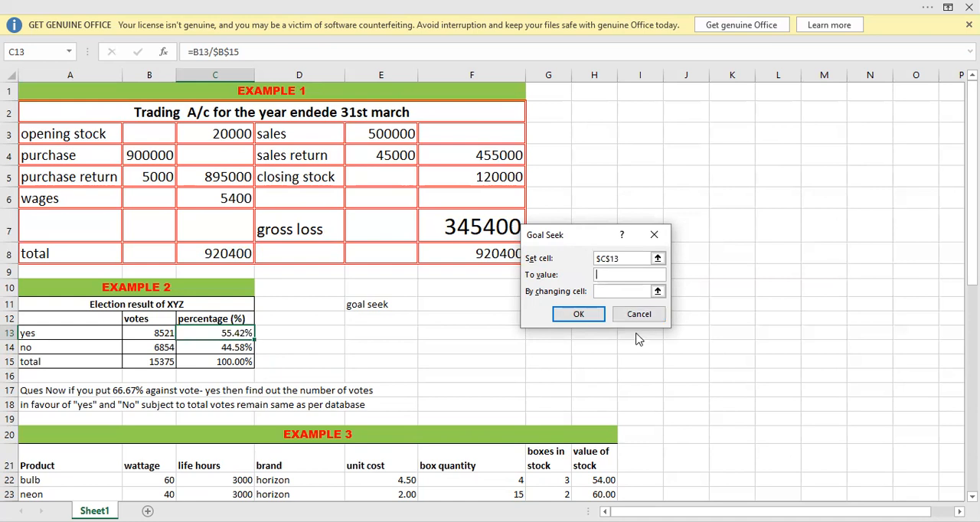
{"action": "type", "text": "66"}
{"action": "type", "text": ",67"}
{"action": "type", "text": "%"}
{"action": "left_click", "coordinate": [144, 332]}
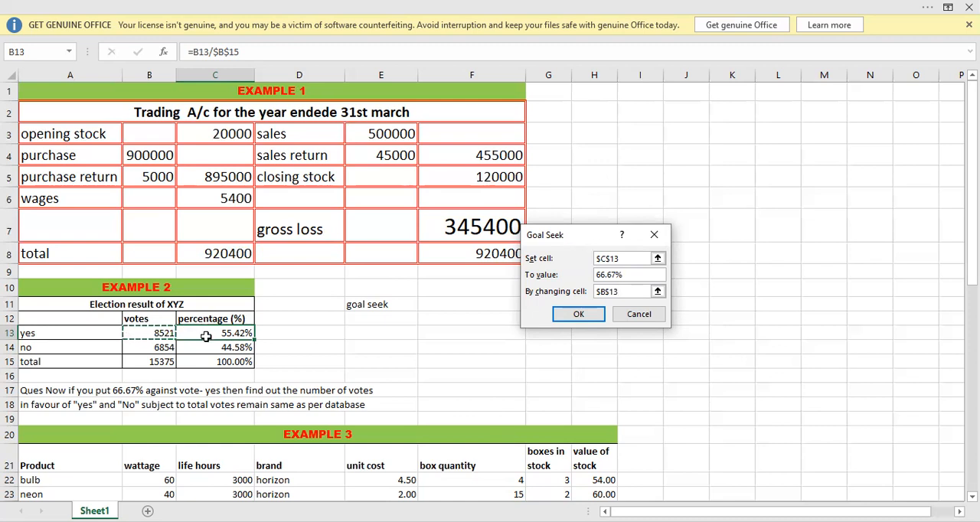
{"action": "left_click", "coordinate": [579, 315]}
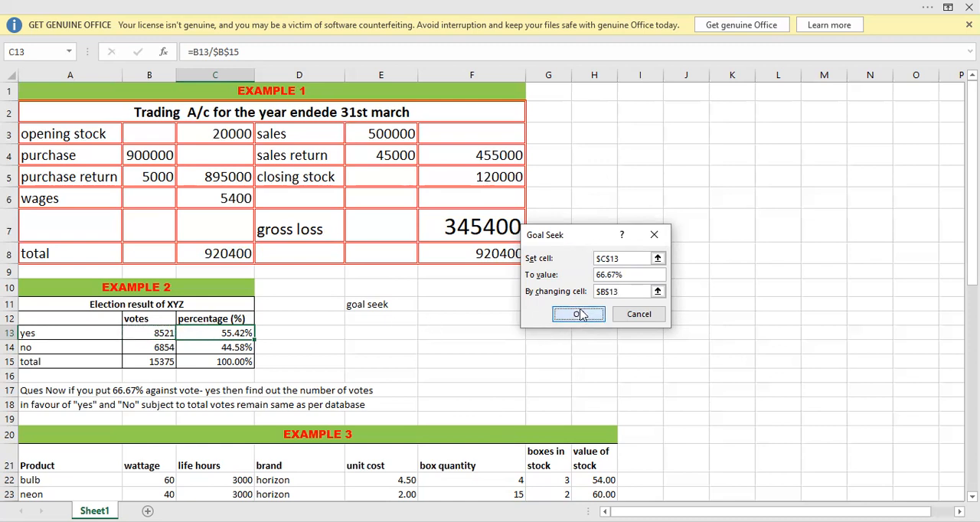
{"action": "left_click", "coordinate": [579, 315]}
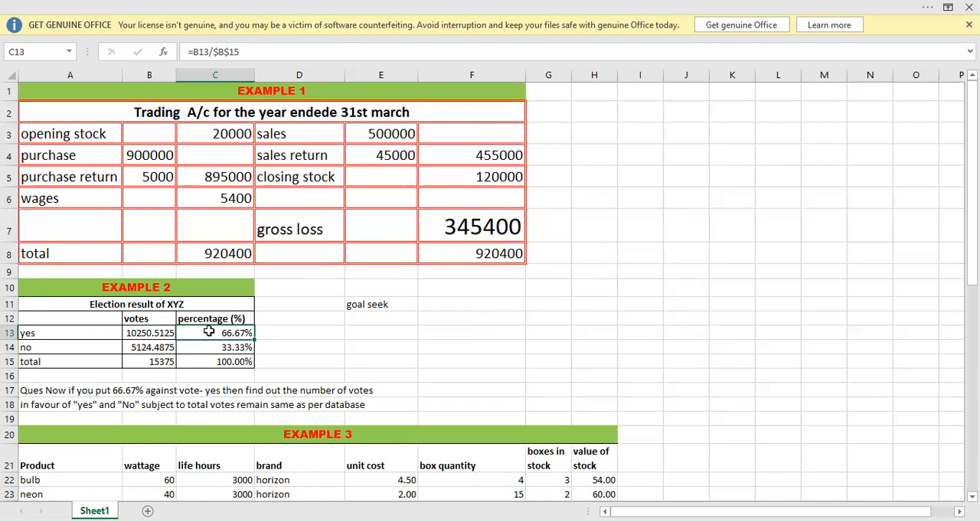
{"action": "left_click", "coordinate": [138, 346]}
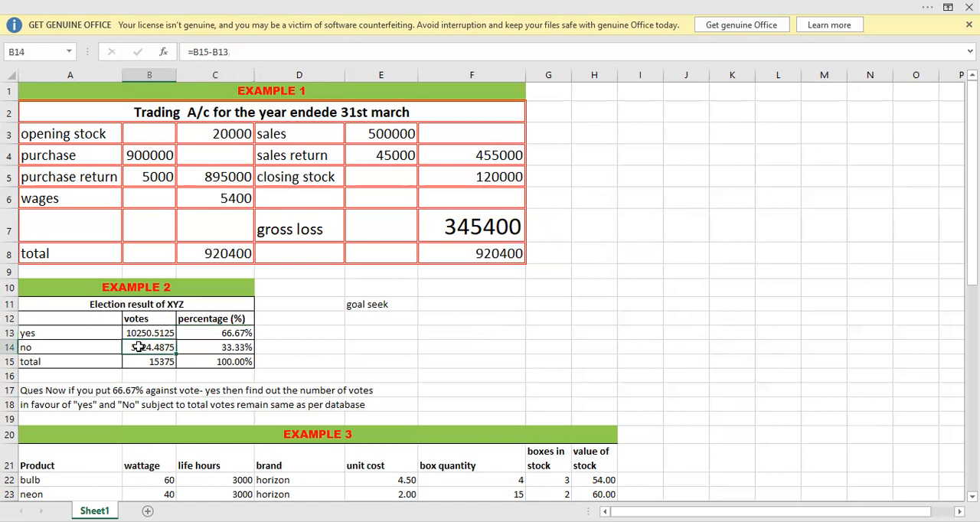
{"action": "left_click", "coordinate": [141, 361]}
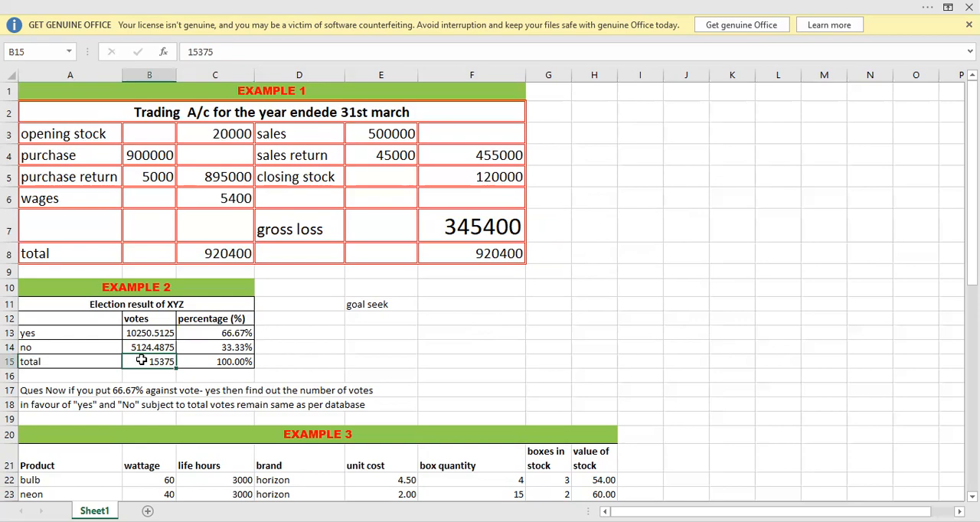
Review the Example 3 product table and the questions Q1 and Q2 below it.
{"action": "key", "text": "Down"}
{"action": "key", "text": "Down"}
{"action": "key", "text": "Down"}
{"action": "key", "text": "Down"}
{"action": "key", "text": "Down"}
{"action": "key", "text": "Down"}
{"action": "key", "text": "Down"}
{"action": "key", "text": "Down"}
{"action": "key", "text": "Down"}
{"action": "key", "text": "Down"}
{"action": "key", "text": "Down"}
{"action": "key", "text": "Down"}
{"action": "key", "text": "Down"}
{"action": "key", "text": "Down"}
{"action": "key", "text": "Down"}
{"action": "key", "text": "Down"}
{"action": "key", "text": "Down"}
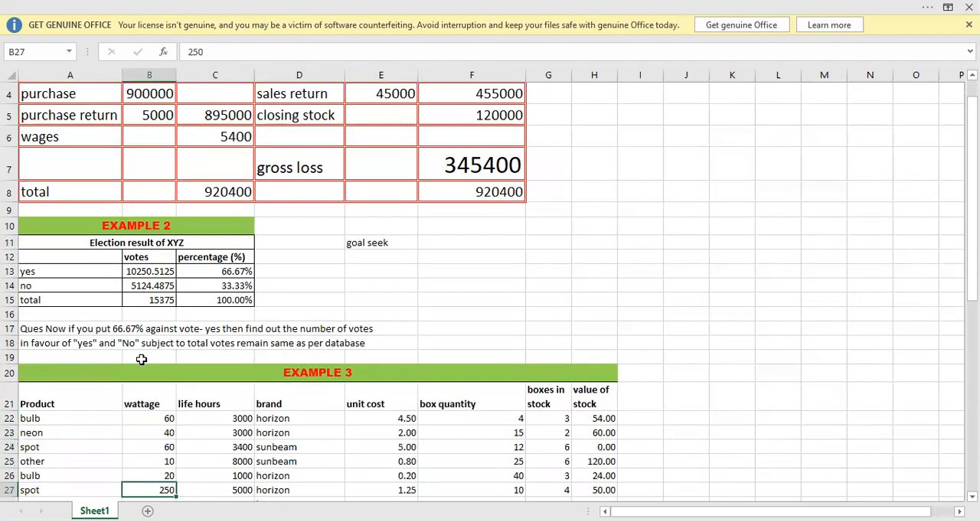
{"action": "key", "text": "Down"}
{"action": "key", "text": "Down"}
{"action": "key", "text": "Down"}
{"action": "key", "text": "Down"}
{"action": "key", "text": "Down"}
{"action": "key", "text": "Down"}
{"action": "key", "text": "Down"}
{"action": "key", "text": "Down"}
{"action": "key", "text": "Down"}
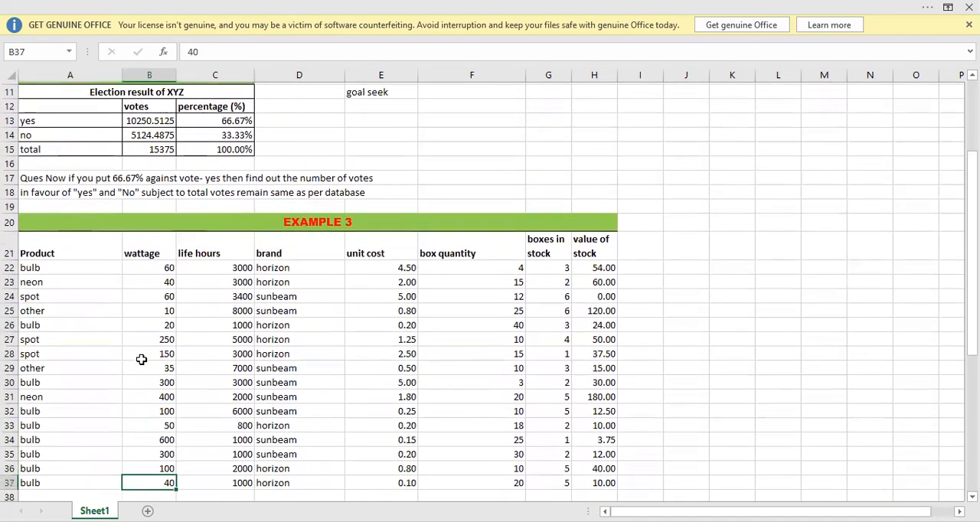
{"action": "key", "text": "Down"}
{"action": "key", "text": "Down"}
{"action": "key", "text": "Down"}
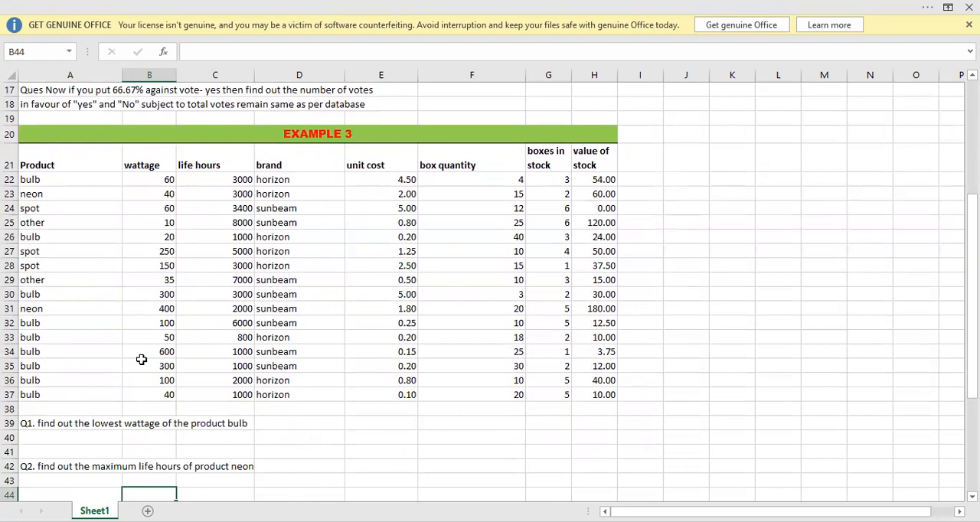
{"action": "left_click", "coordinate": [332, 406]}
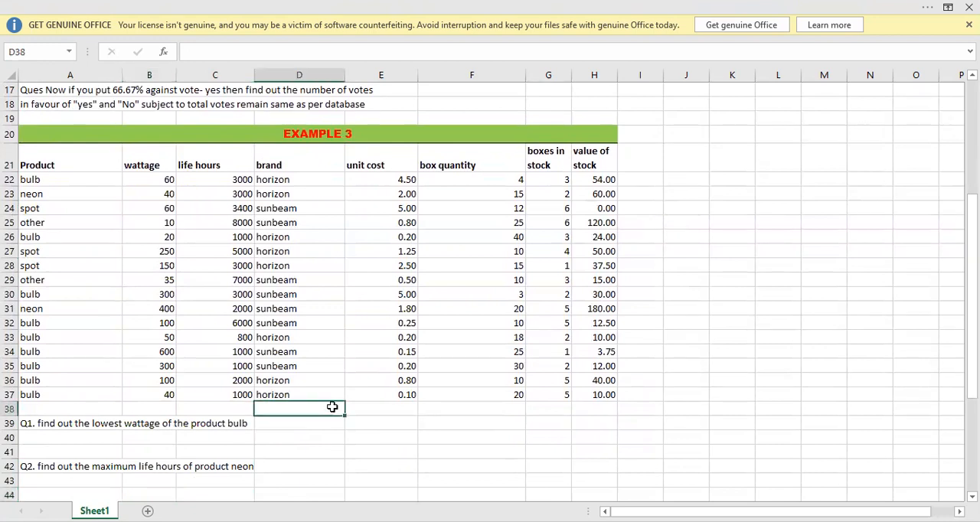
List the function names max, min, average and count in K22:K25, beside the Example 3 table.
{"action": "left_click", "coordinate": [728, 177]}
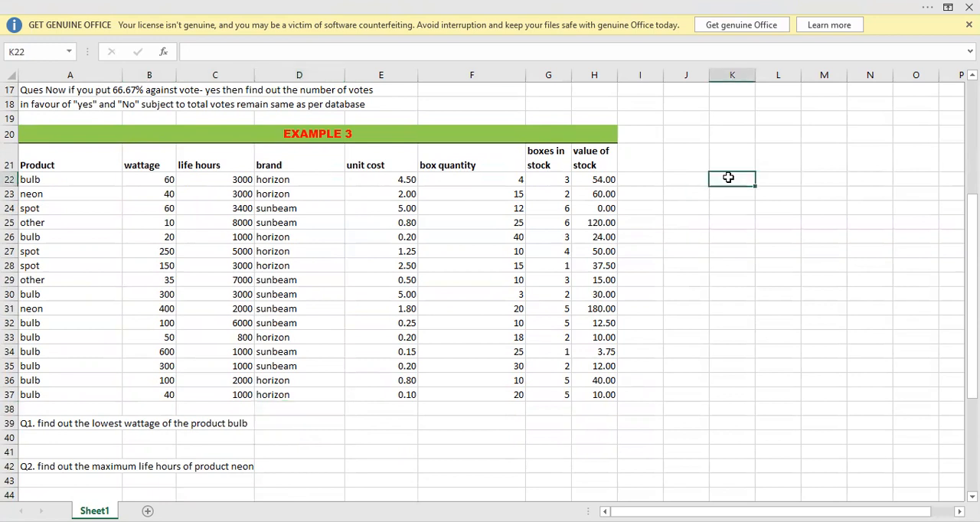
{"action": "type", "text": "max"}
{"action": "key", "text": "Return"}
{"action": "type", "text": "min"}
{"action": "key", "text": "Return"}
{"action": "type", "text": "average"}
{"action": "key", "text": "Return"}
{"action": "type", "text": "count"}
{"action": "key", "text": "Return"}
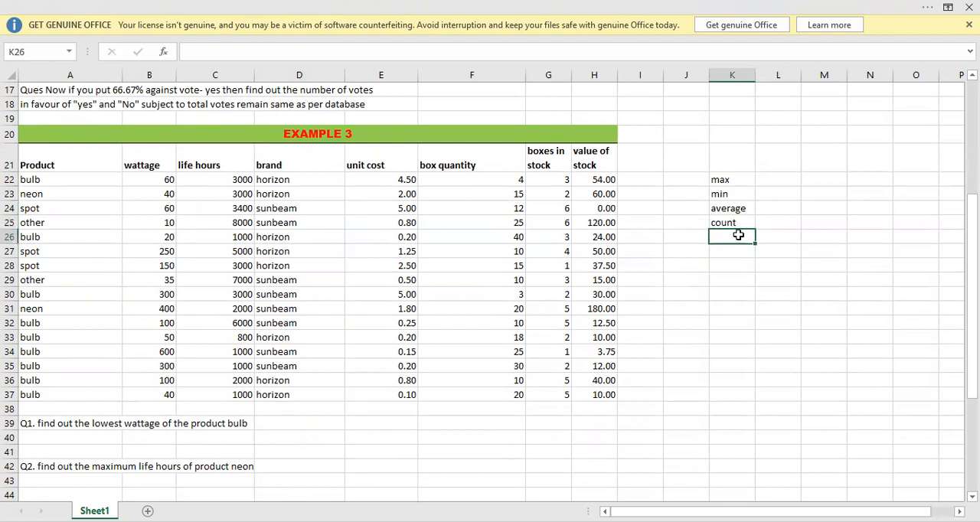
List the database function names dmax, dmin, daverage and dcount in L22:L25, beside the plain function names.
{"action": "left_click", "coordinate": [761, 181]}
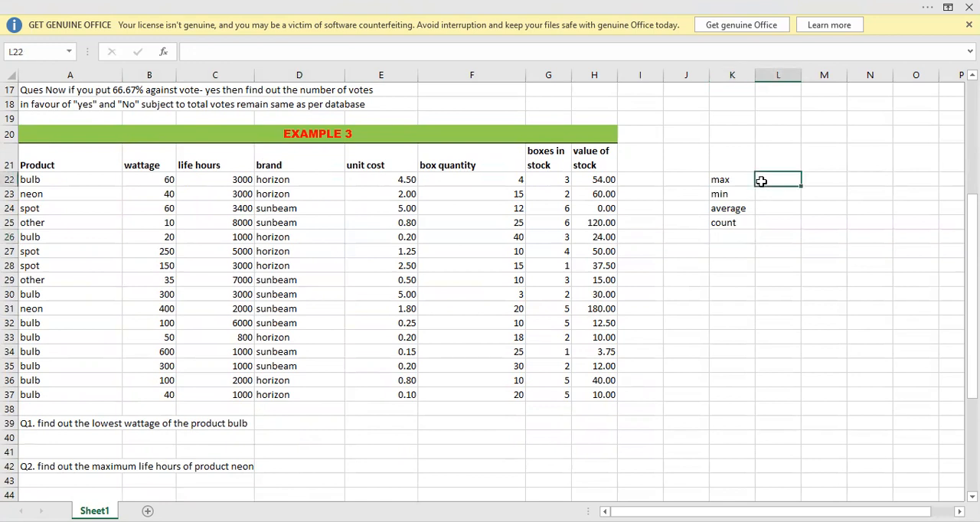
{"action": "type", "text": "dmax"}
{"action": "key", "text": "Return"}
{"action": "type", "text": "dmin"}
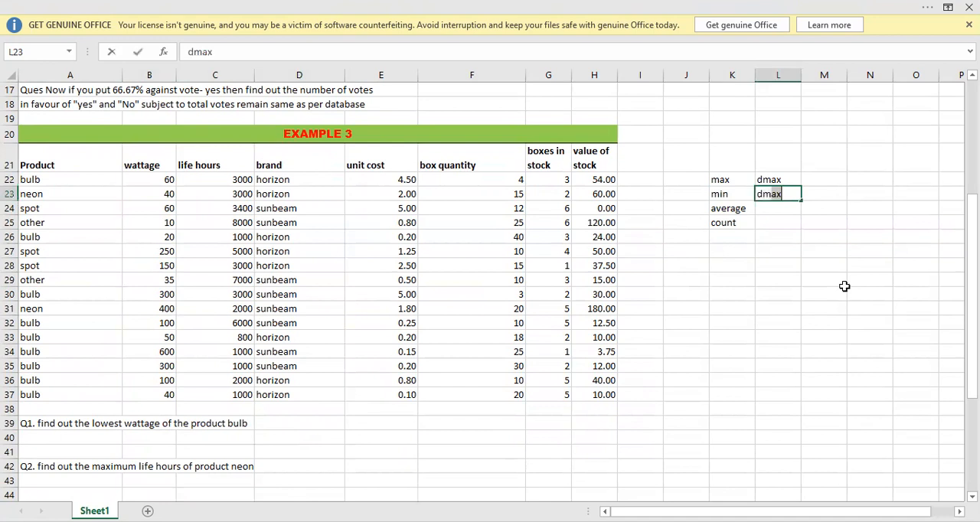
{"action": "key", "text": "Return"}
{"action": "type", "text": "daverage"}
{"action": "key", "text": "Return"}
{"action": "type", "text": "dcount"}
{"action": "key", "text": "Return"}
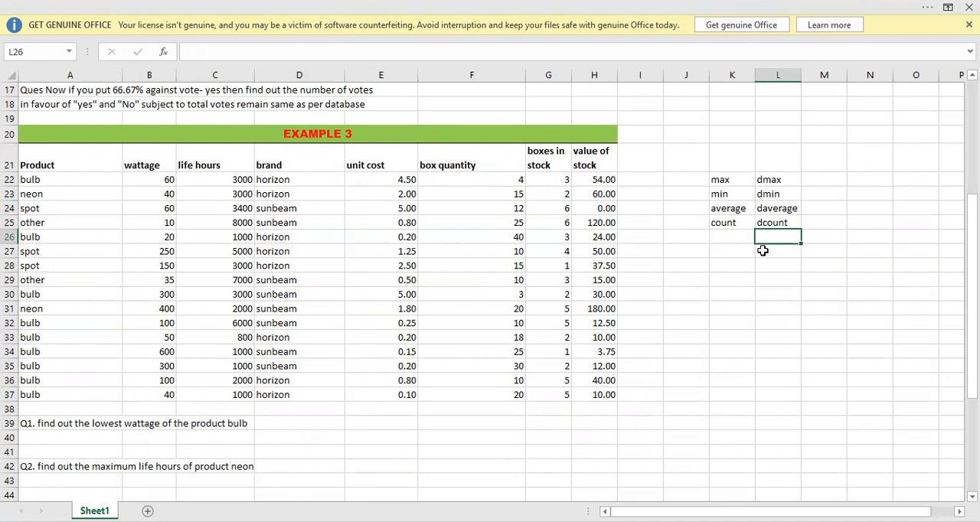
Examine the product, wattage and life hours columns of the Example 3 table against the listed max and dmin functions for Q1.
{"action": "left_click", "coordinate": [726, 180]}
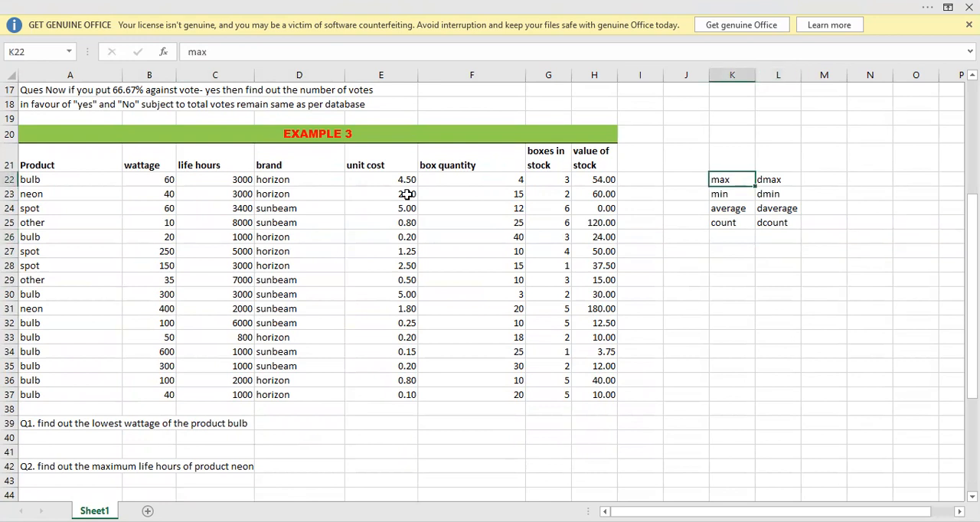
{"action": "left_click", "coordinate": [210, 182]}
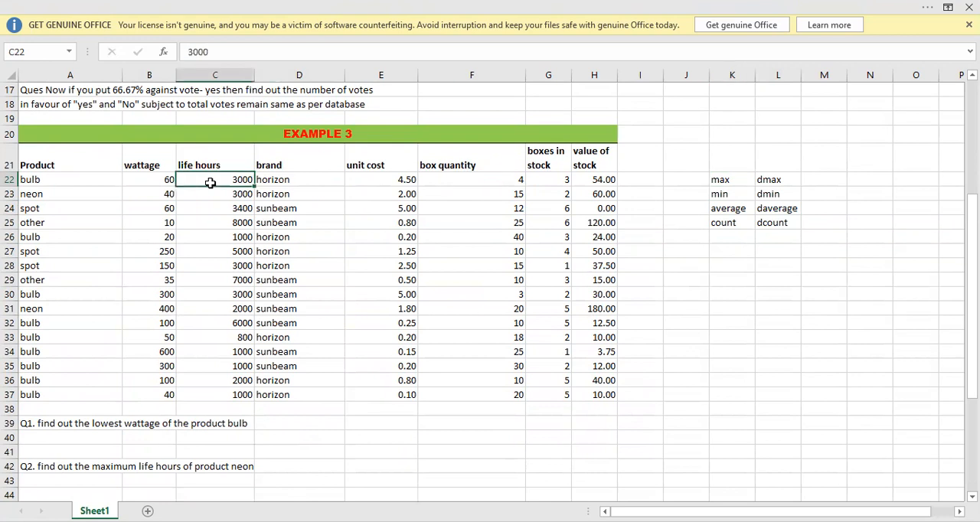
{"action": "left_click_drag", "start_coordinate": [210, 182], "coordinate": [229, 392]}
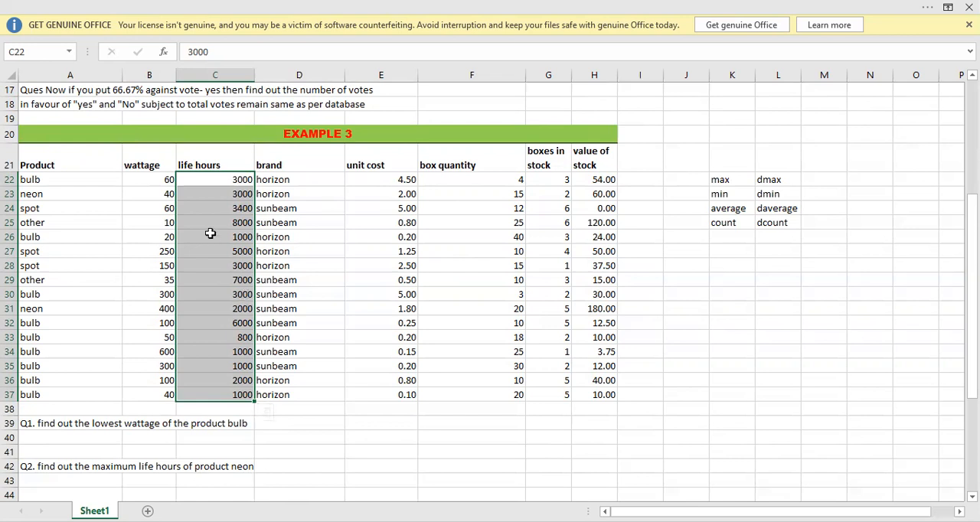
{"action": "left_click", "coordinate": [44, 181]}
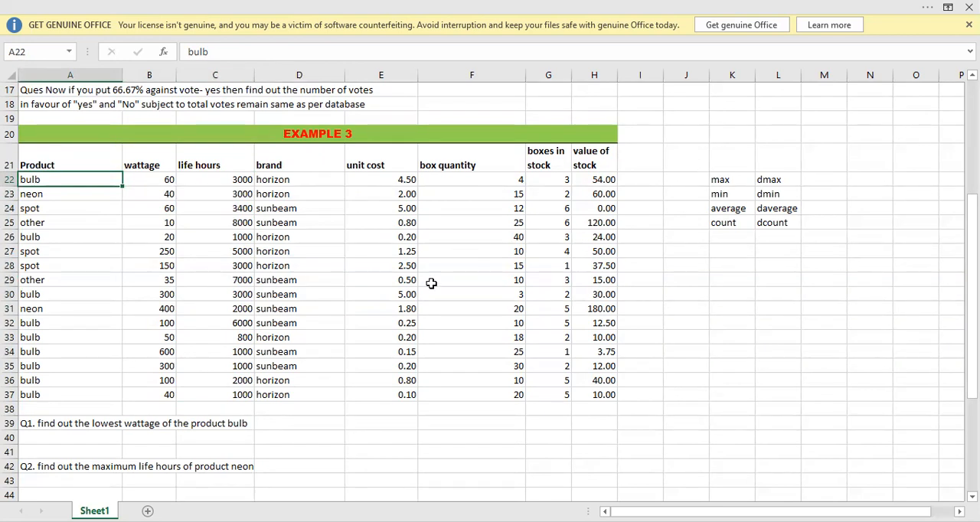
{"action": "left_click", "coordinate": [58, 443]}
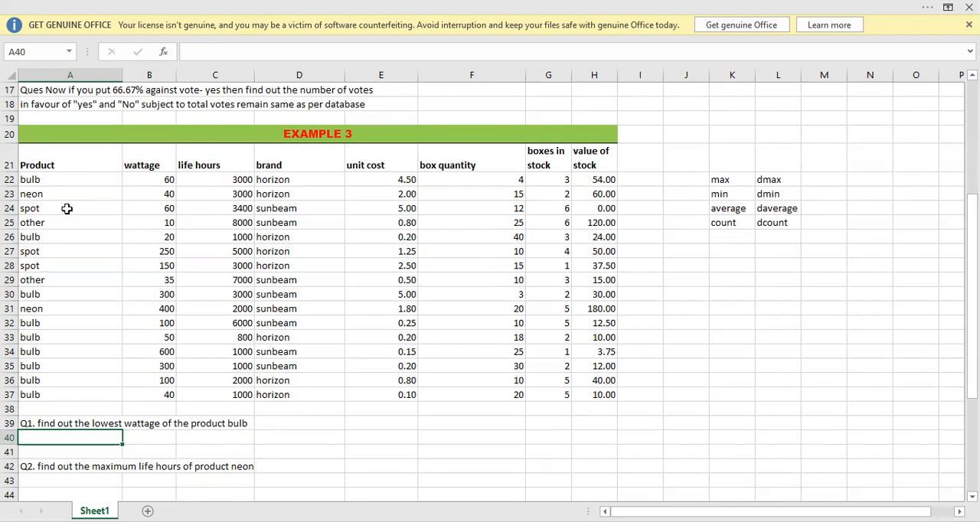
{"action": "left_click", "coordinate": [47, 161]}
{"action": "left_click", "coordinate": [39, 182]}
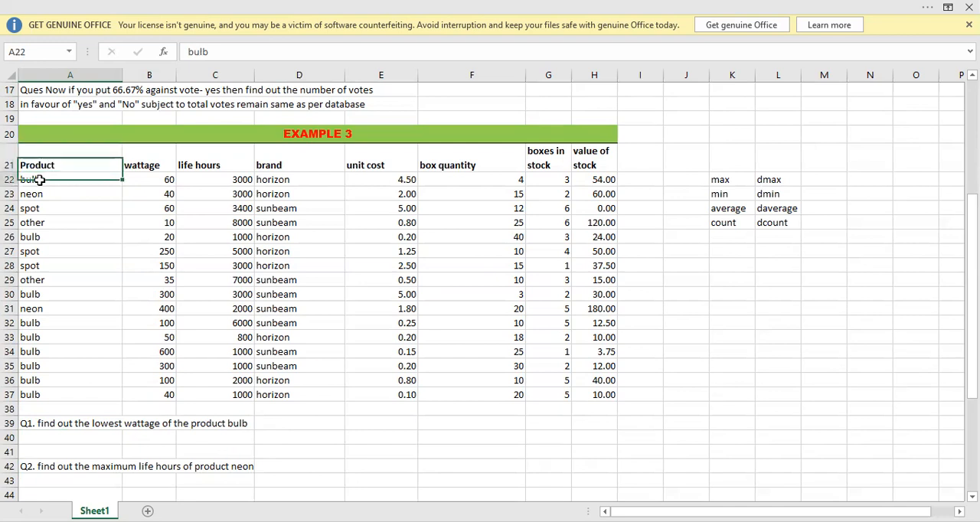
{"action": "left_click_drag", "start_coordinate": [162, 184], "coordinate": [158, 280]}
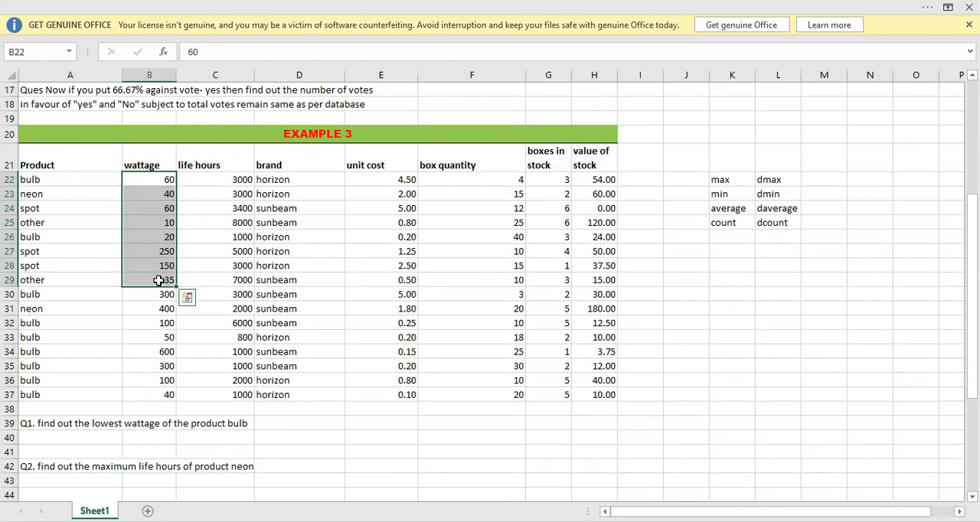
{"action": "left_click_drag", "start_coordinate": [153, 179], "coordinate": [163, 322]}
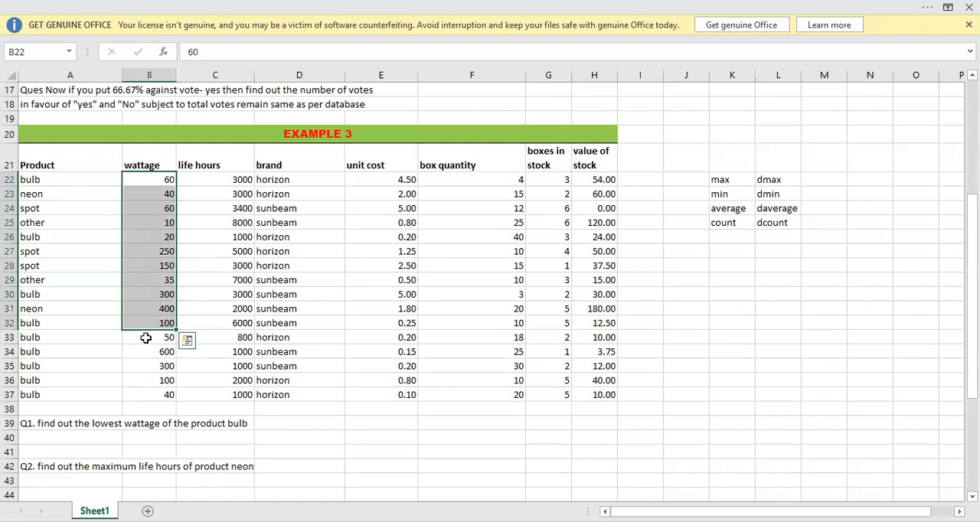
{"action": "left_click", "coordinate": [767, 195]}
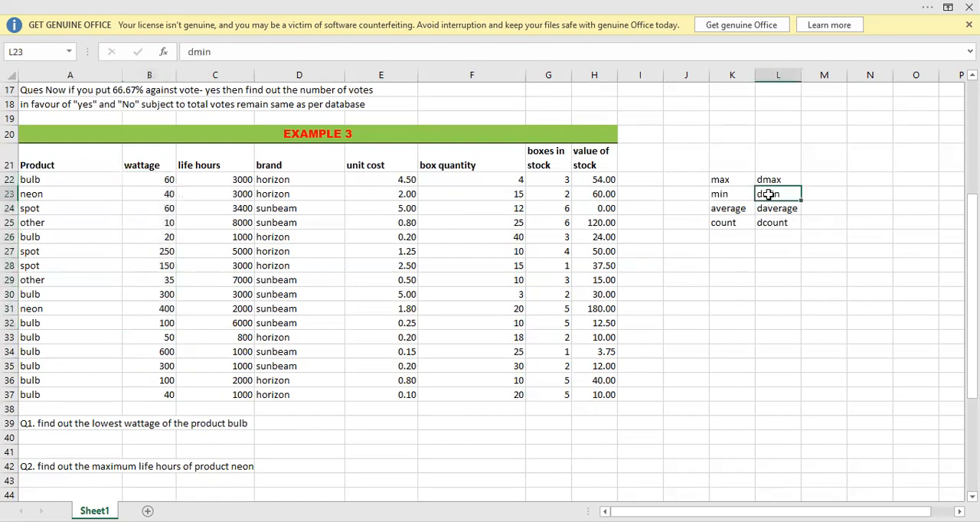
Build the Q1 criteria range in A40:A41 by copying the Product header and the bulb entry from the Example 3 table.
{"action": "left_click", "coordinate": [69, 438]}
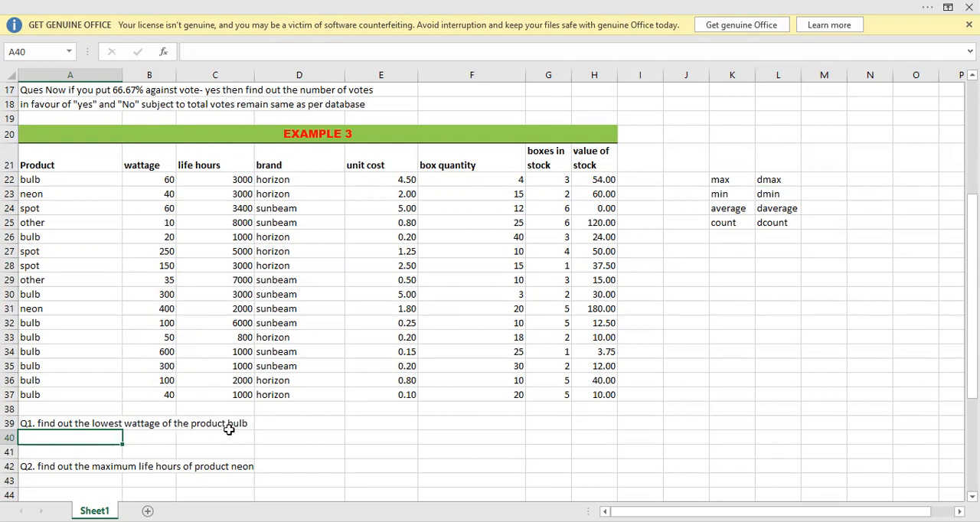
{"action": "left_click", "coordinate": [44, 177]}
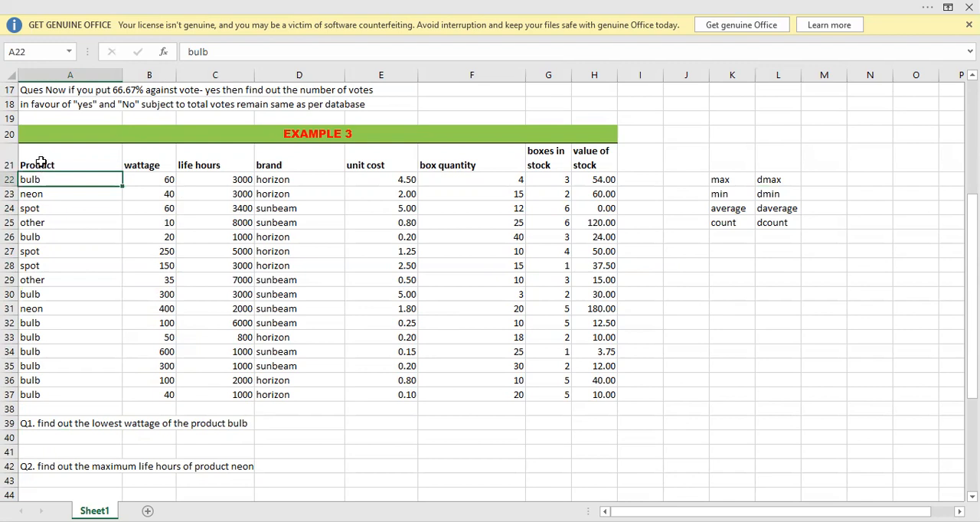
{"action": "left_click", "coordinate": [41, 163]}
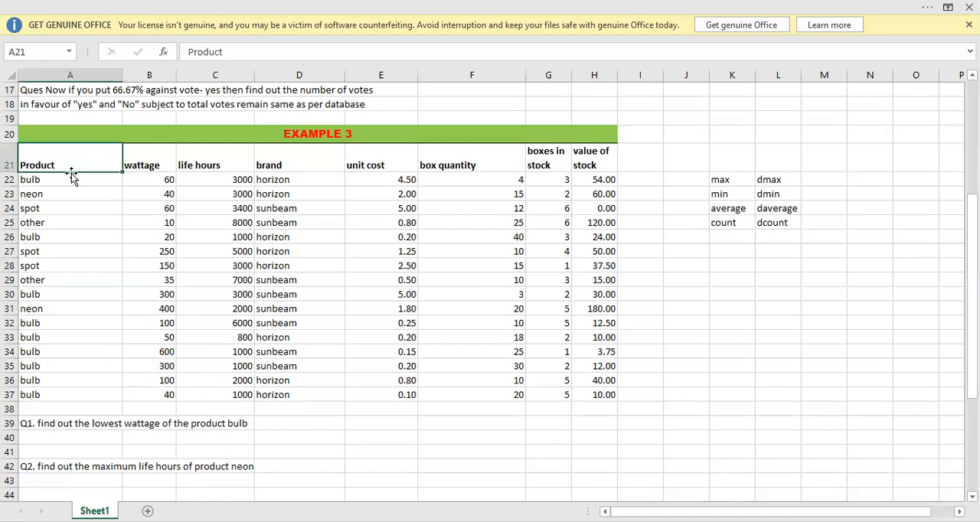
{"action": "key", "text": "ctrl+c"}
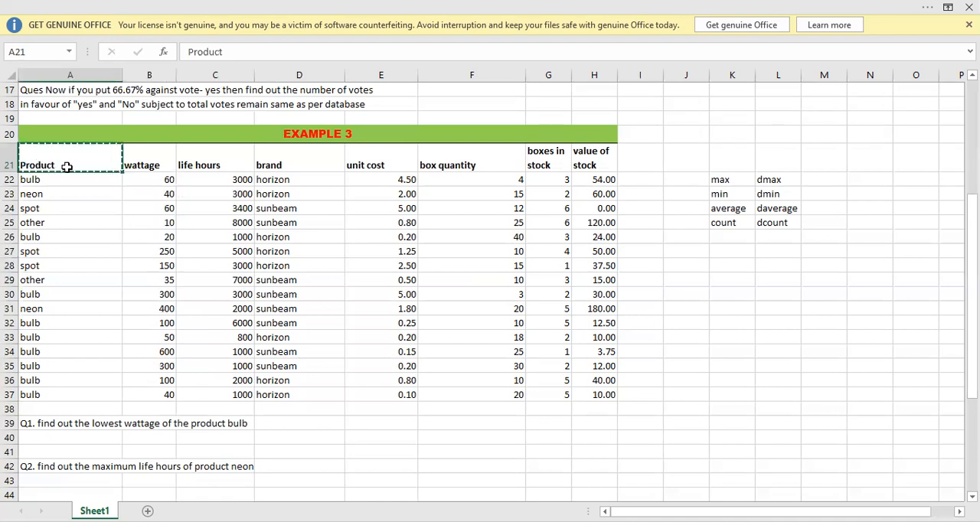
{"action": "left_click", "coordinate": [46, 437]}
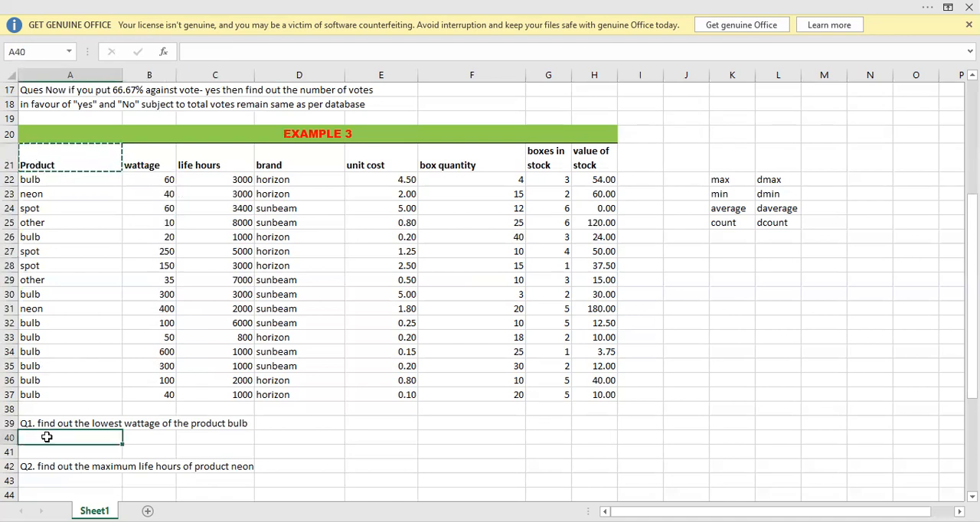
{"action": "key", "text": "Return"}
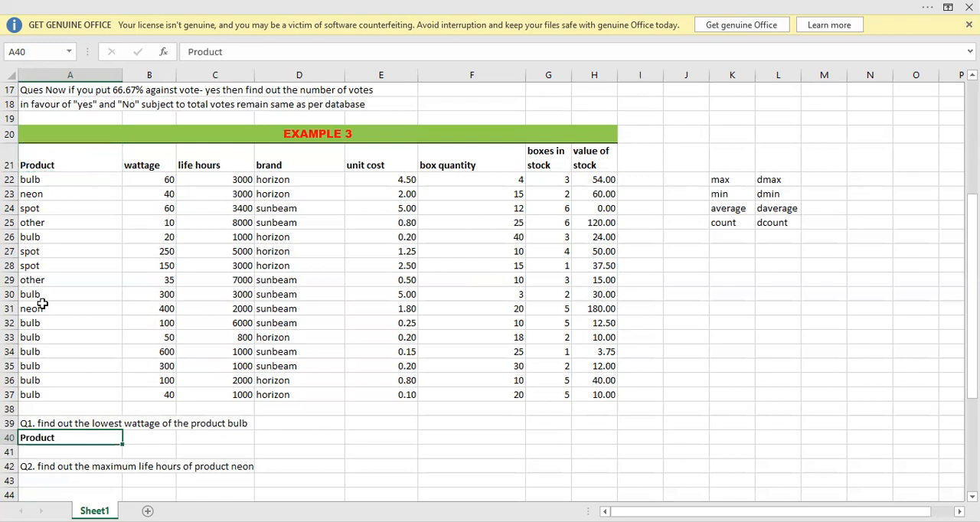
{"action": "left_click", "coordinate": [45, 181]}
{"action": "key", "text": "ctrl+c"}
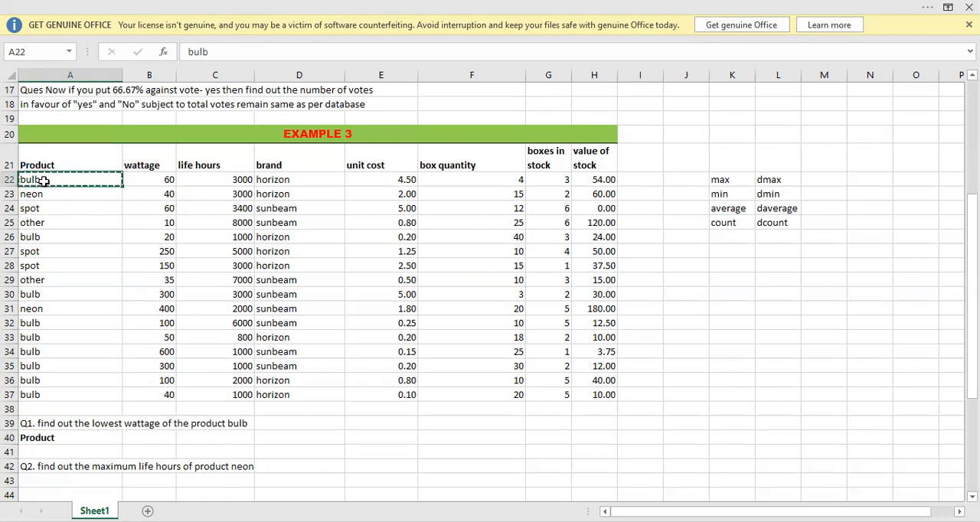
{"action": "left_click", "coordinate": [42, 452]}
{"action": "key", "text": "Return"}
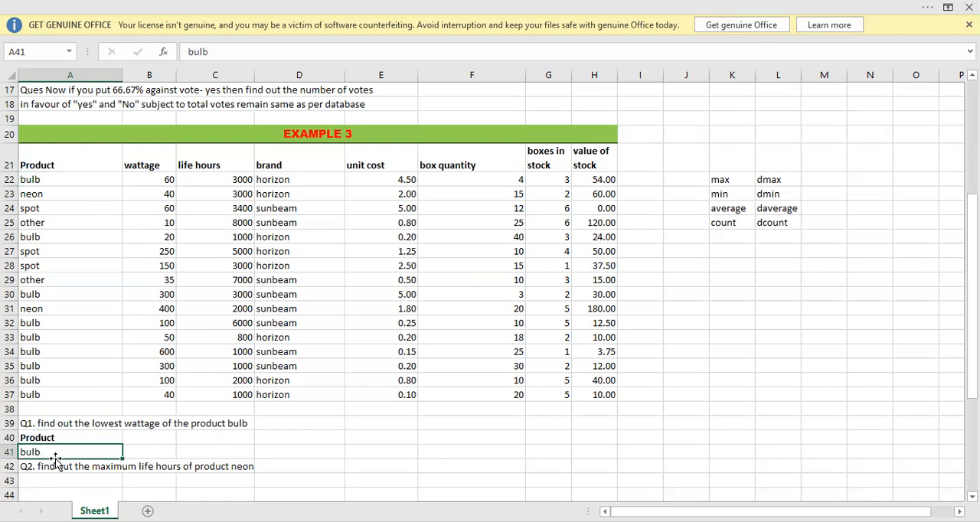
Start a DMIN formula in B41 with the whole Example 3 table, A21:H37, as its database argument.
{"action": "left_click", "coordinate": [159, 448]}
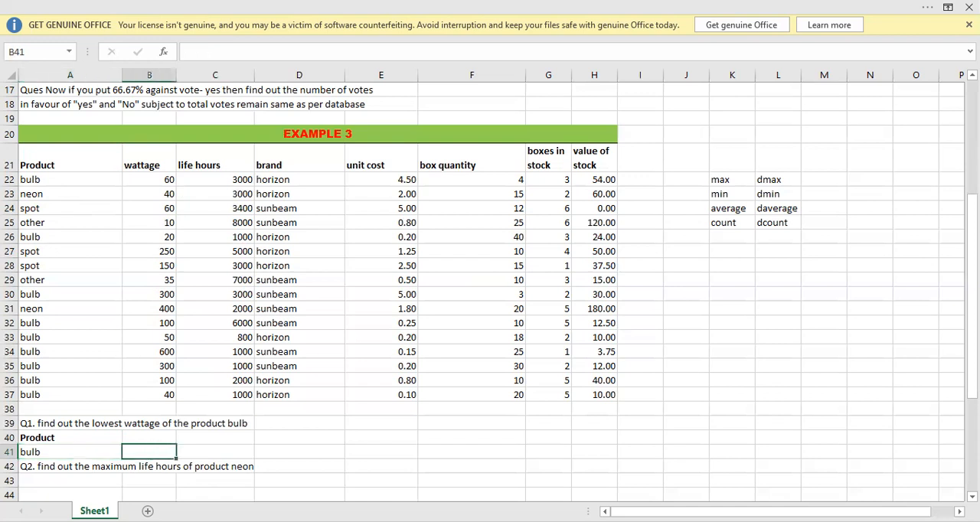
{"action": "type", "text": "=DMIN("}
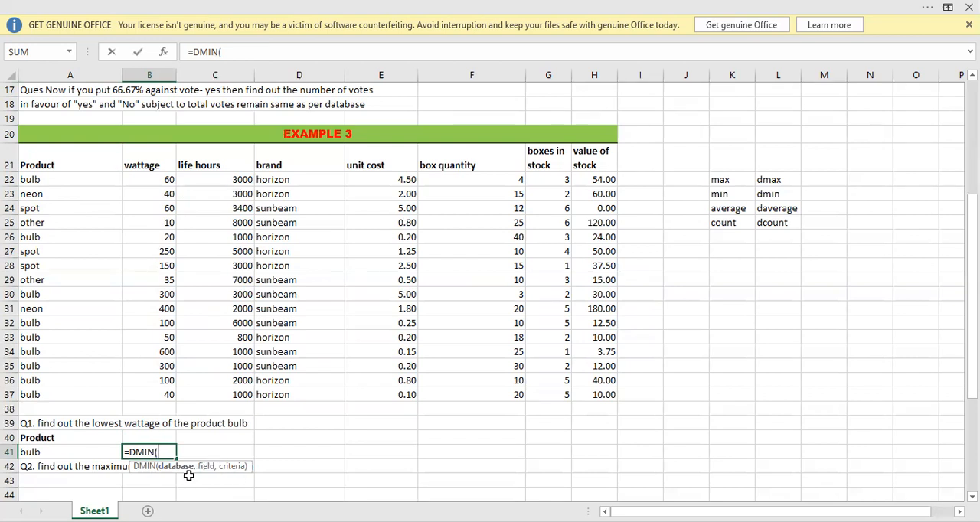
{"action": "left_click", "coordinate": [59, 159]}
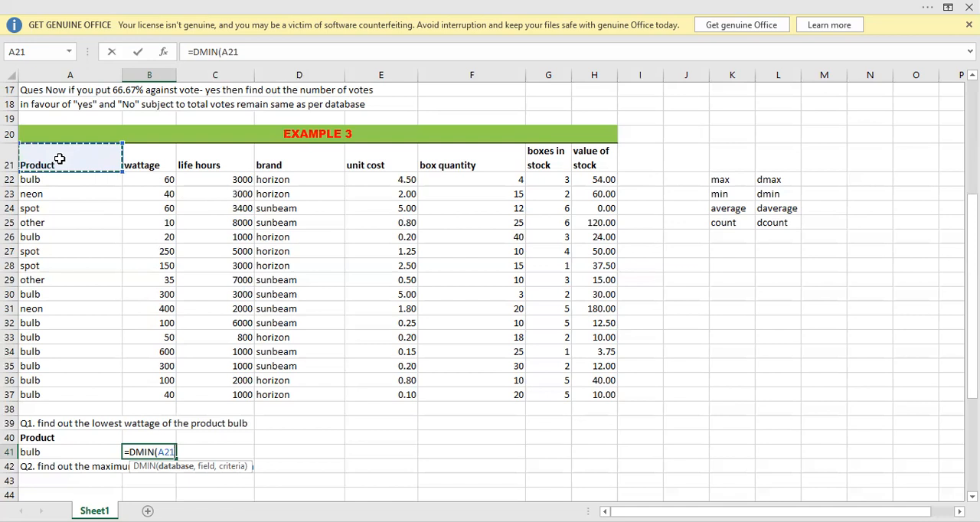
{"action": "key", "text": "ctrl+shift+Right"}
{"action": "key", "text": "ctrl+shift+Down"}
{"action": "type", "text": ","}
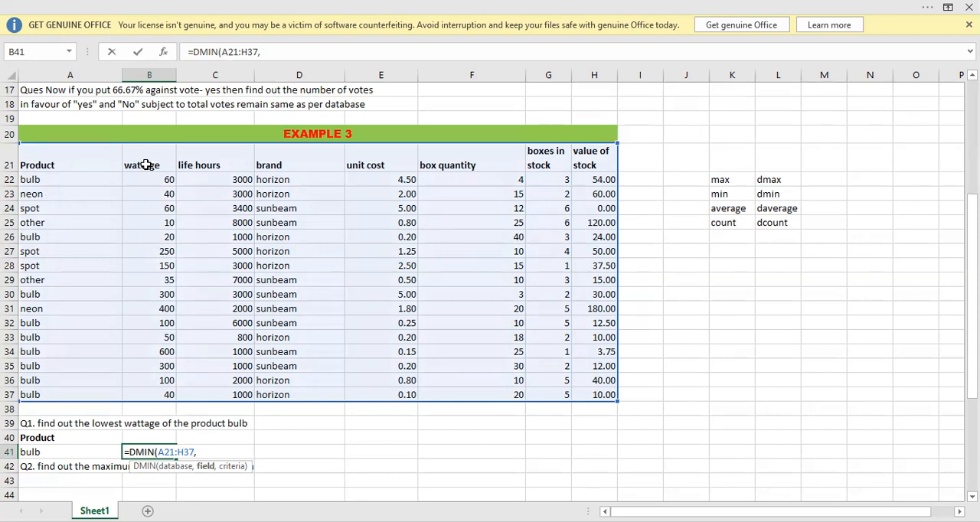
Complete the DMIN formula in B41 with the wattage header B21 as its field and A40:A41 as its criteria.
{"action": "left_click", "coordinate": [146, 165]}
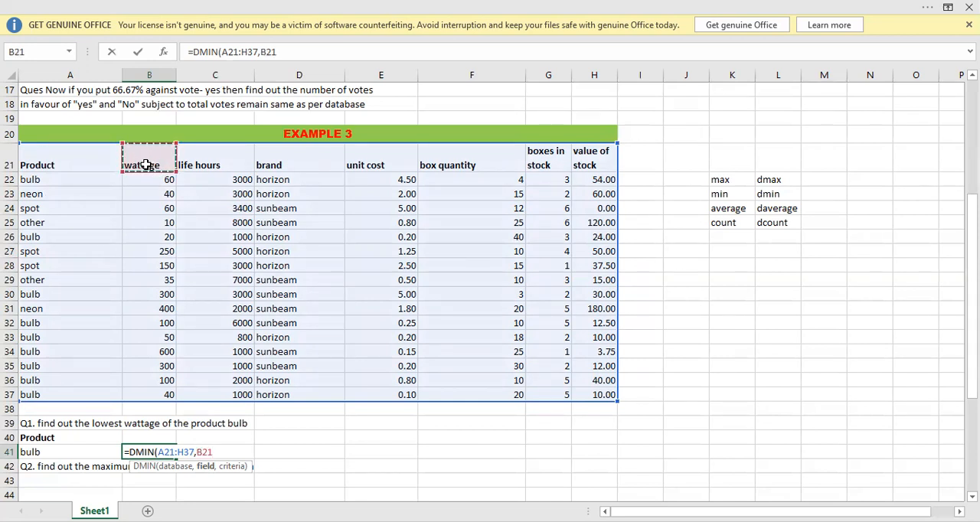
{"action": "type", "text": ","}
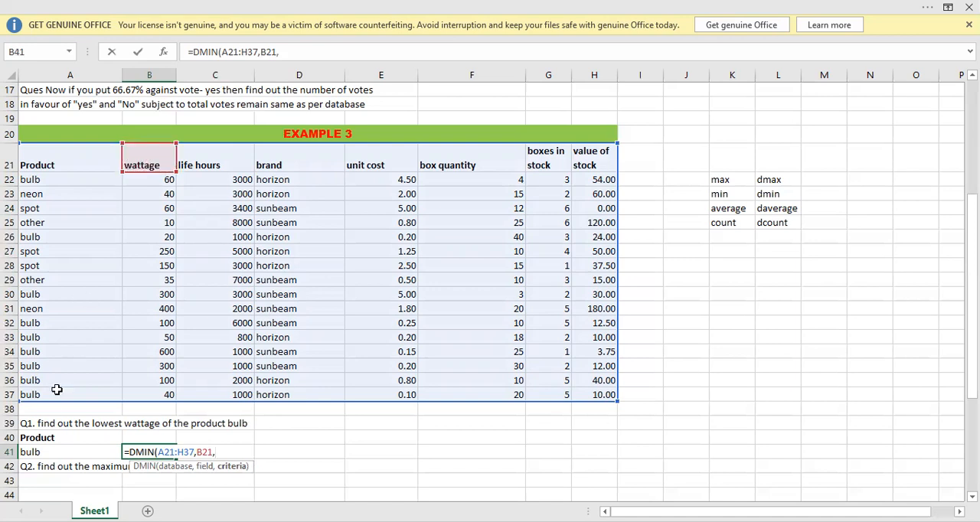
{"action": "left_click", "coordinate": [44, 436]}
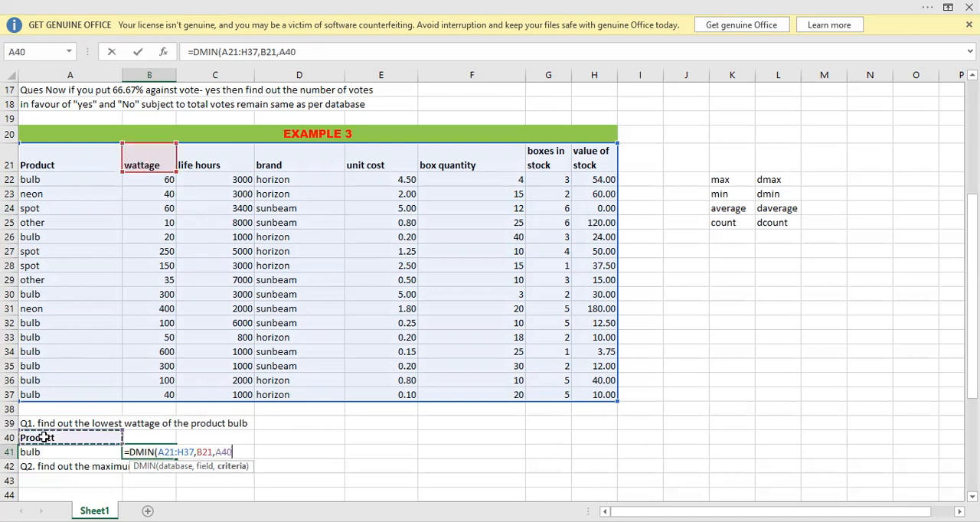
{"action": "key", "text": "shift+Down"}
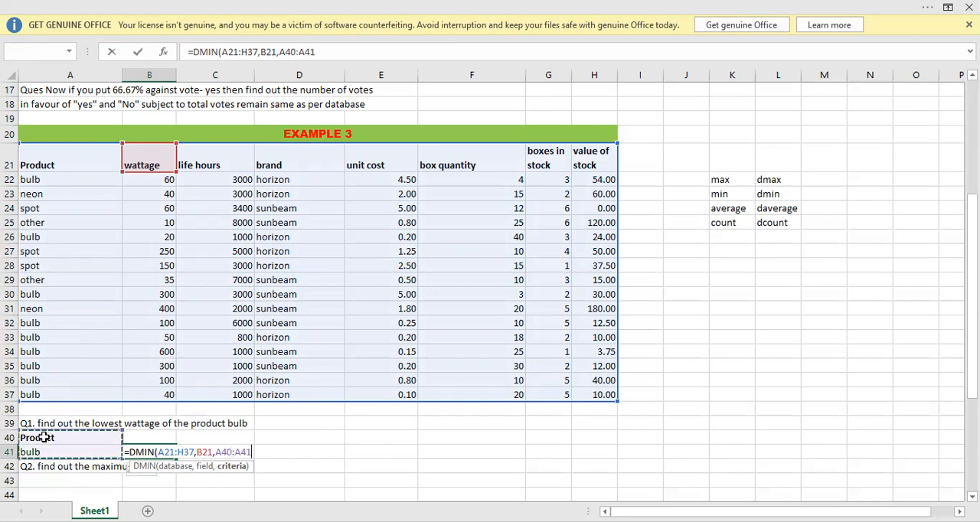
{"action": "type", "text": ")"}
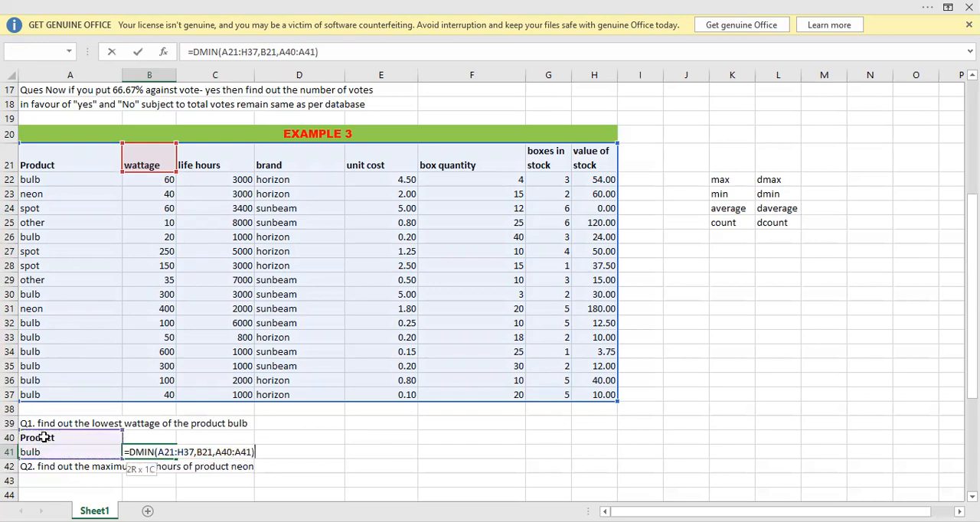
{"action": "key", "text": "Return"}
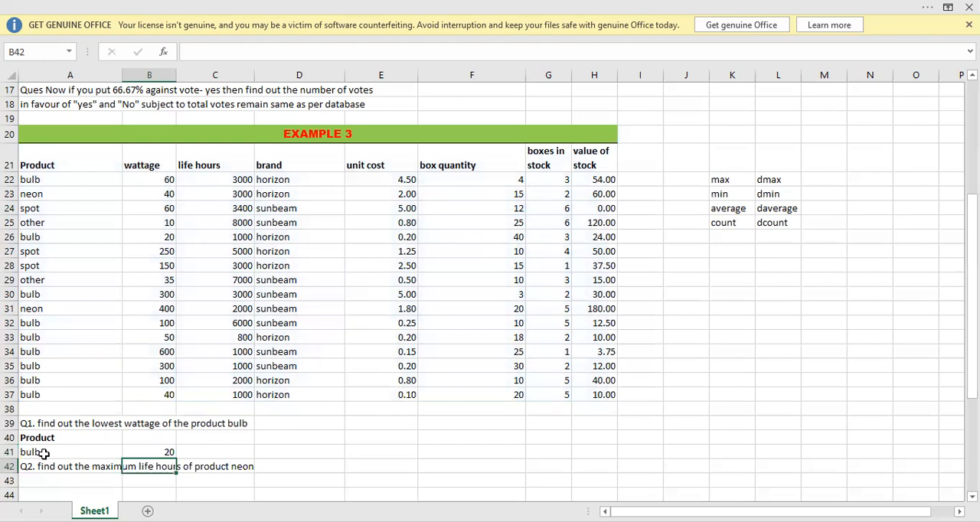
Set the wattage of the bulb in B26 to 10 and check the DMIN result in B41.
{"action": "left_click", "coordinate": [44, 453]}
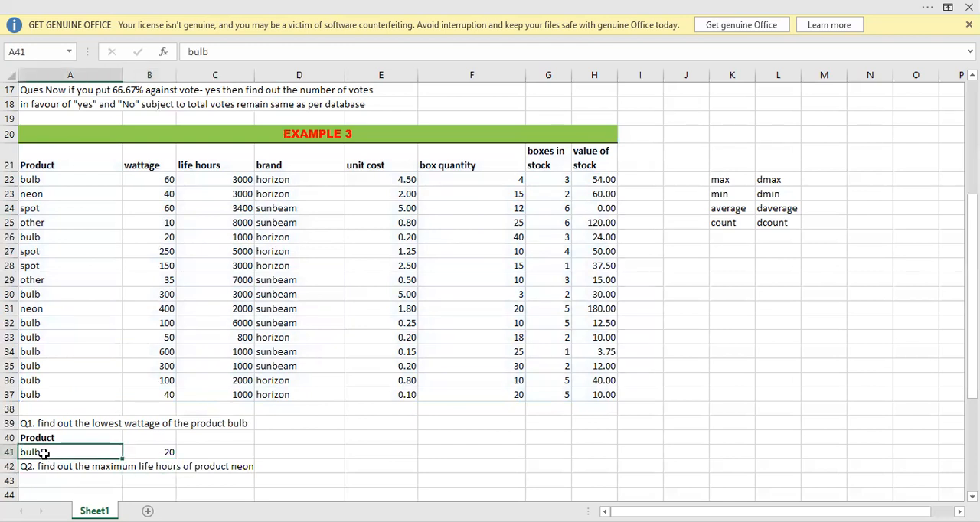
{"action": "left_click", "coordinate": [152, 452]}
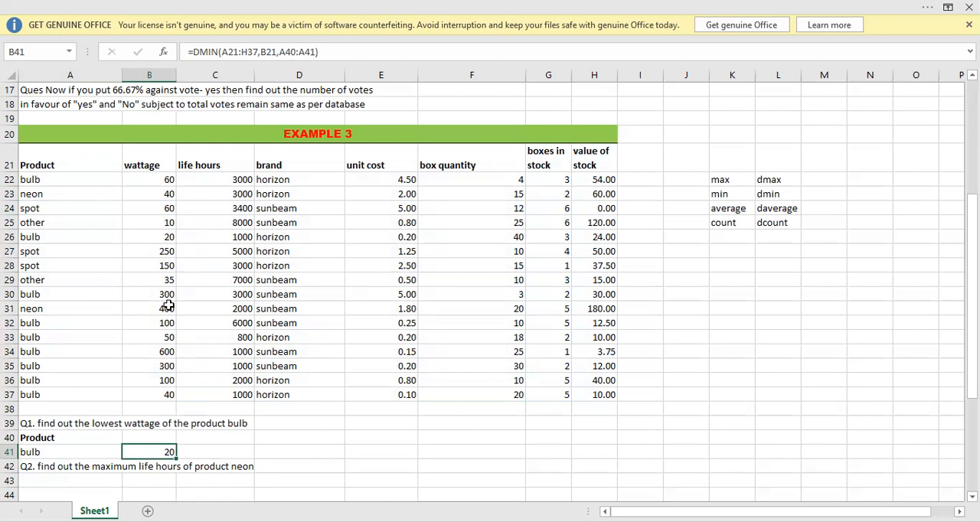
{"action": "left_click", "coordinate": [154, 240]}
{"action": "type", "text": "10"}
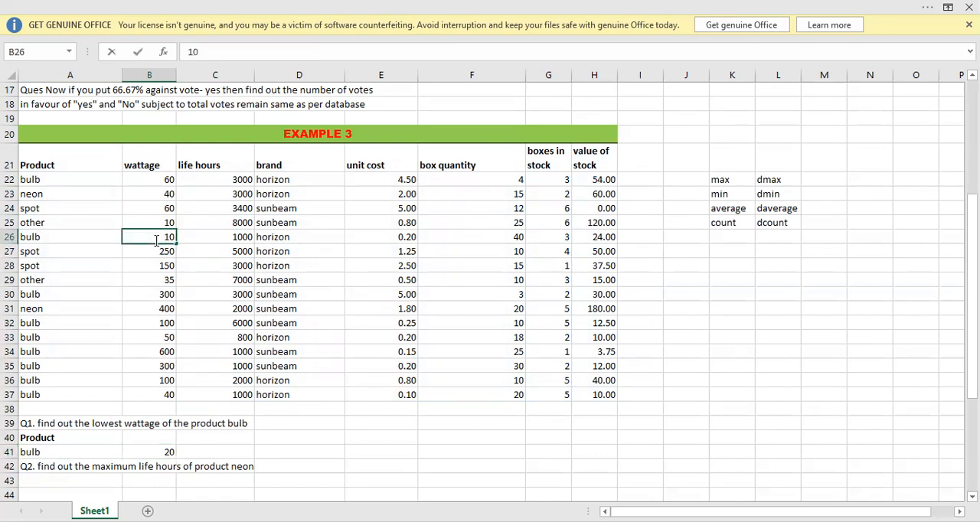
{"action": "key", "text": "Return"}
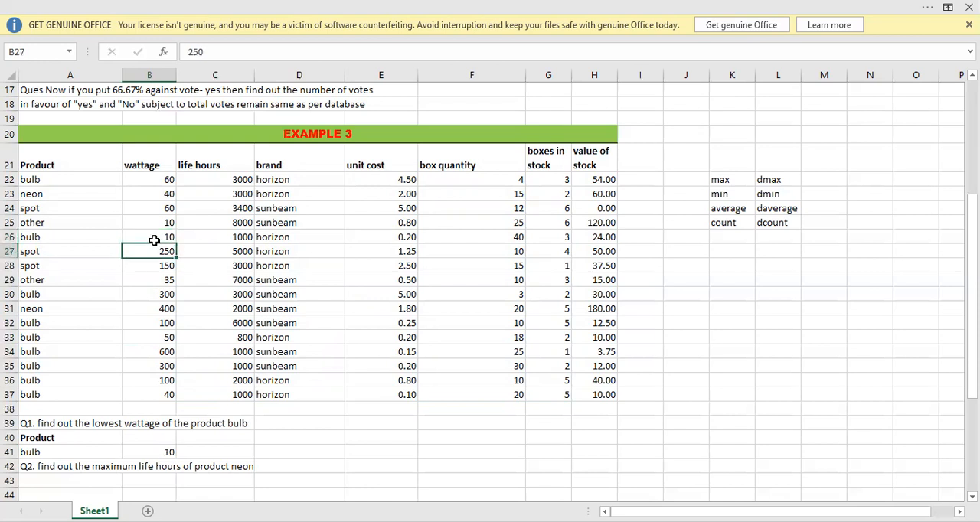
{"action": "left_click", "coordinate": [151, 451]}
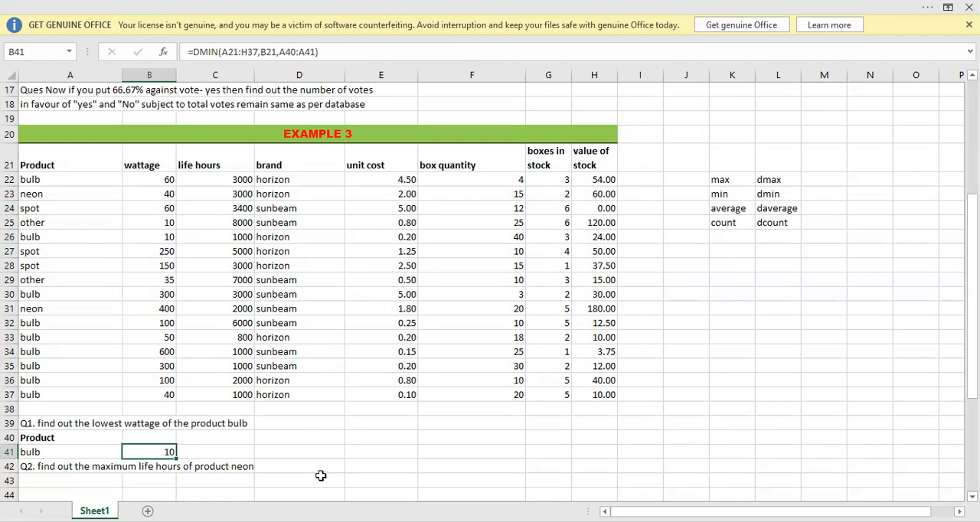
Build the Q2 criteria range in A43:A44 by copying the Product header and the neon entry from the Example 3 table.
{"action": "key", "text": "Down"}
{"action": "key", "text": "Down"}
{"action": "key", "text": "Down"}
{"action": "key", "text": "Down"}
{"action": "key", "text": "Down"}
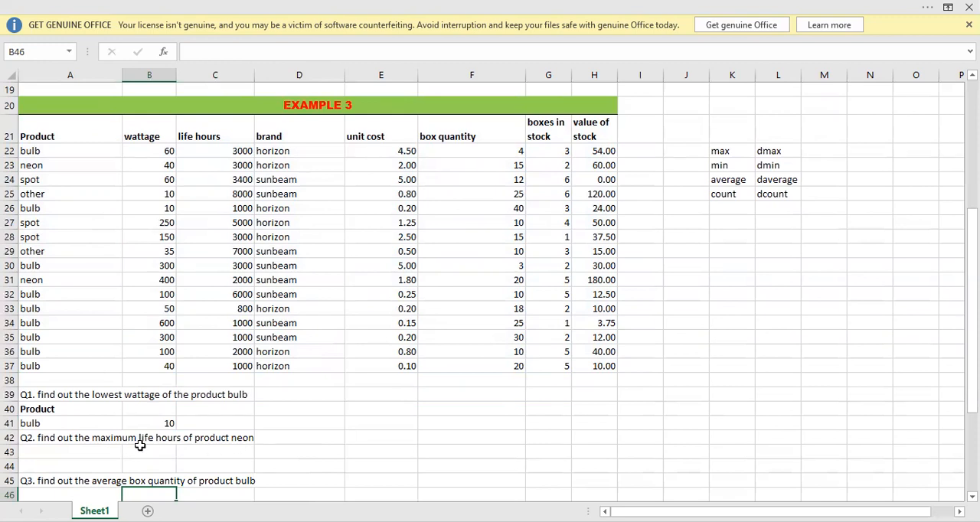
{"action": "left_click", "coordinate": [216, 136]}
{"action": "left_click", "coordinate": [53, 132]}
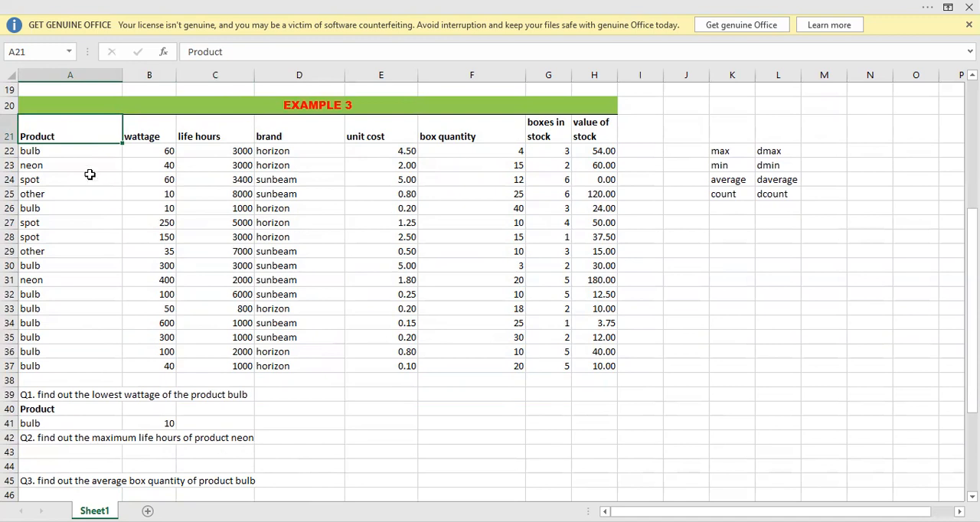
{"action": "key", "text": "ctrl+c"}
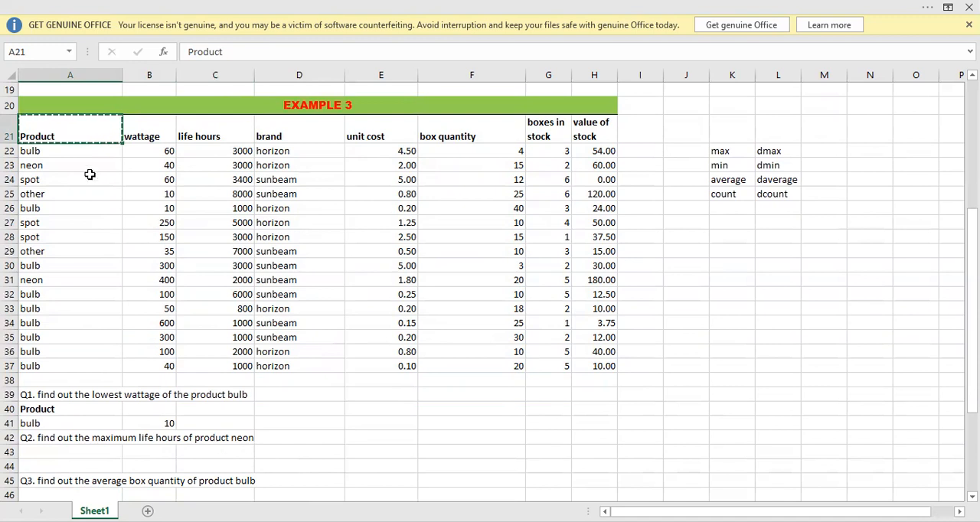
{"action": "left_click", "coordinate": [62, 450]}
{"action": "key", "text": "Return"}
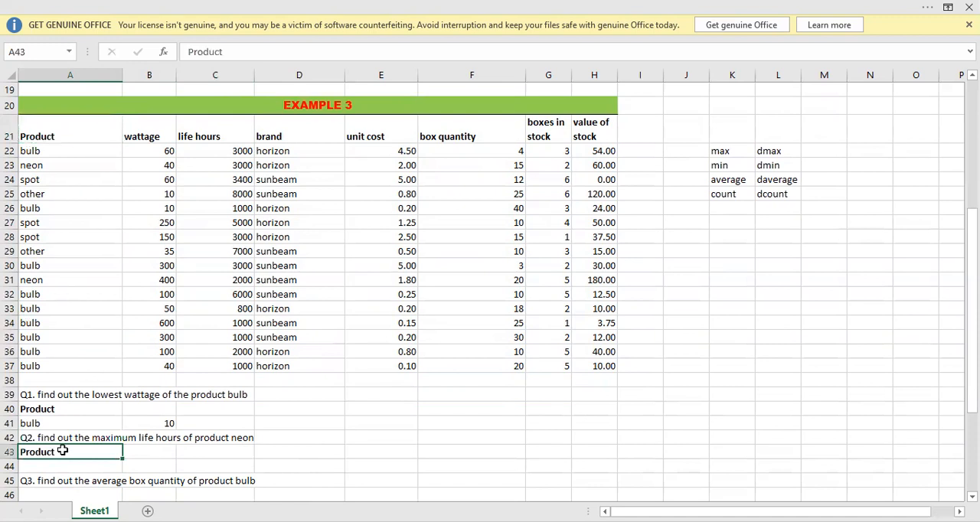
{"action": "left_click", "coordinate": [43, 280]}
{"action": "key", "text": "ctrl+c"}
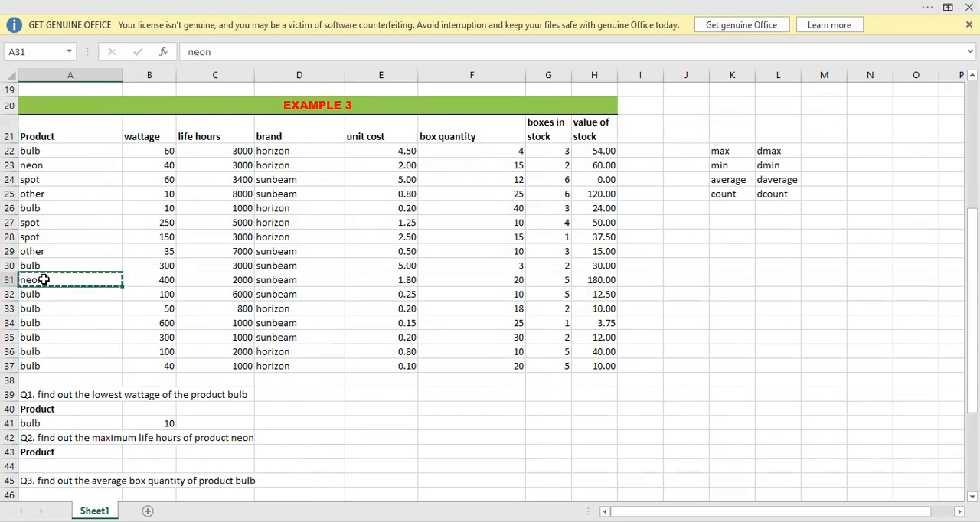
{"action": "left_click", "coordinate": [43, 469]}
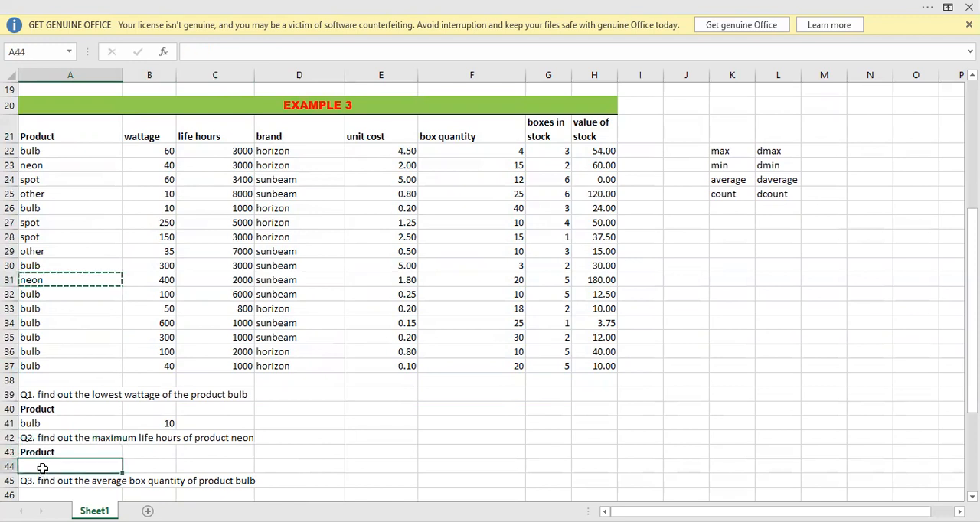
{"action": "key", "text": "Return"}
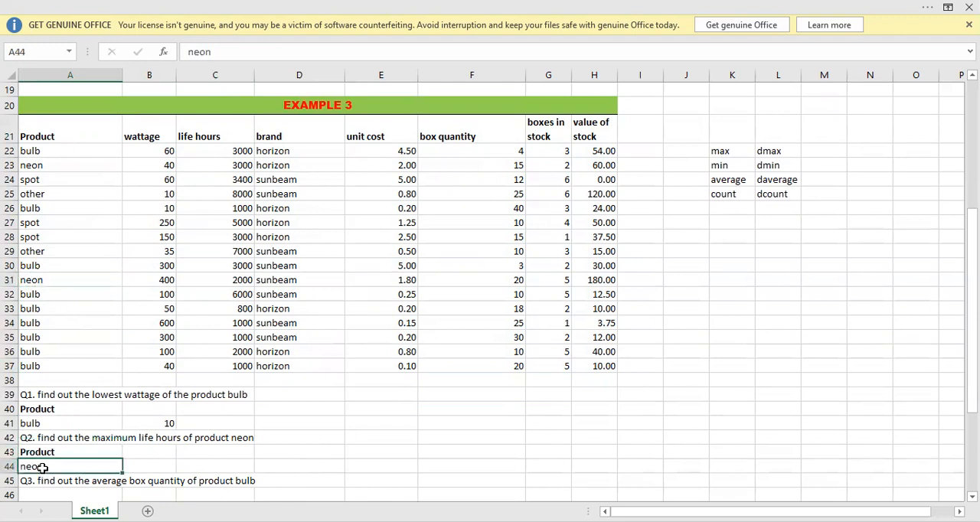
Start a DMAX formula in B44 with the whole Example 3 table, A21:H37, as its database argument.
{"action": "left_click", "coordinate": [149, 468]}
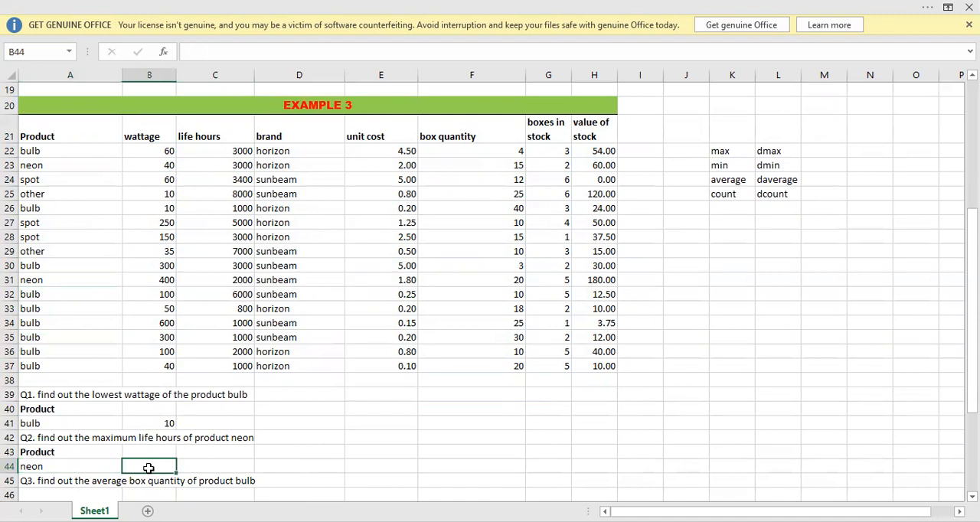
{"action": "double_click", "coordinate": [149, 469]}
{"action": "type", "text": "=dmax"}
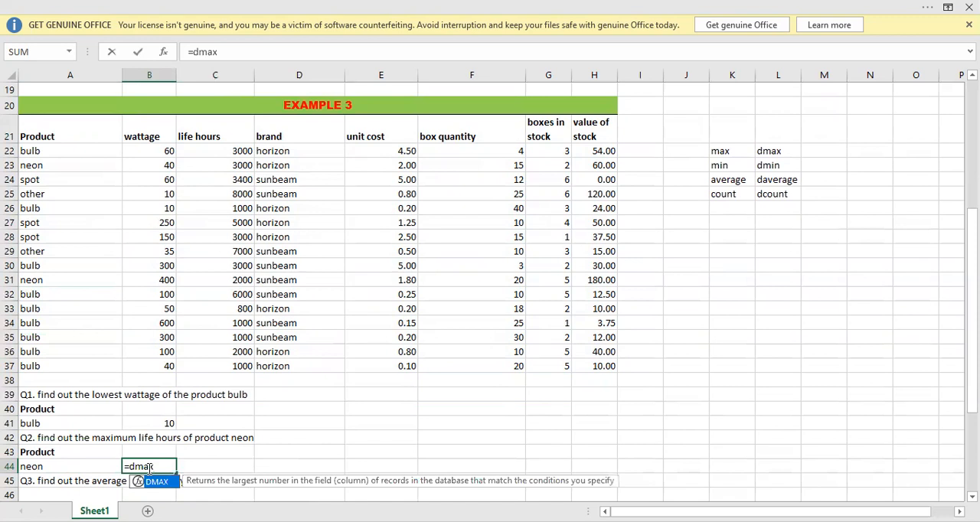
{"action": "key", "text": "Tab"}
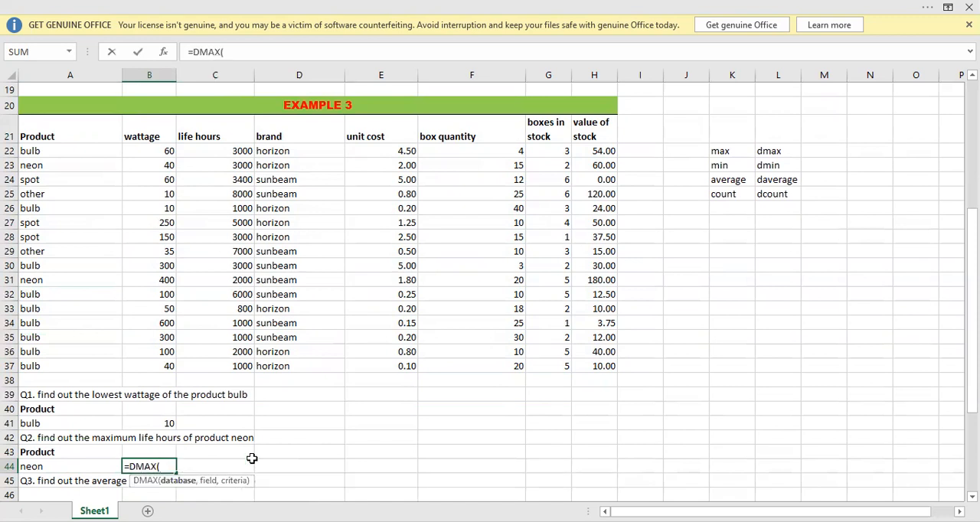
{"action": "left_click", "coordinate": [38, 136]}
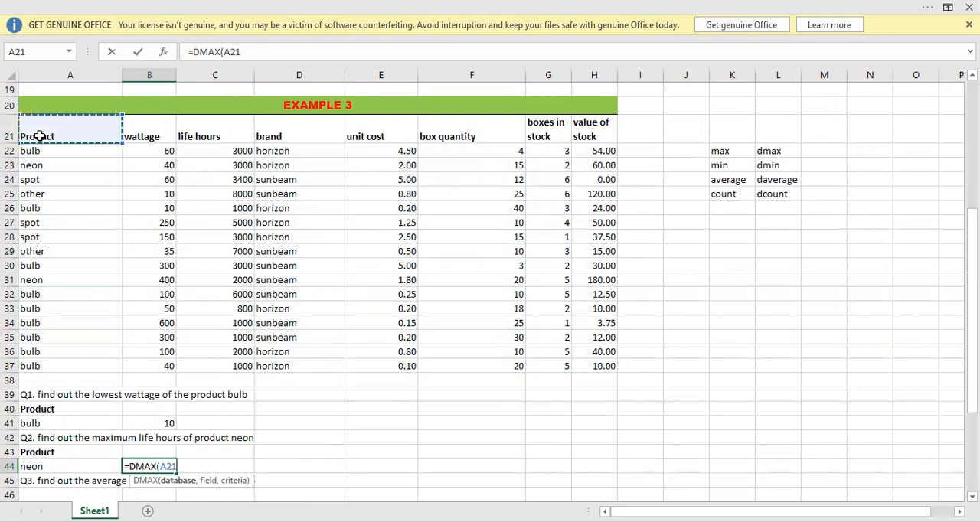
{"action": "key", "text": "ctrl+shift+Down"}
{"action": "key", "text": "ctrl+shift+Right"}
{"action": "type", "text": ","}
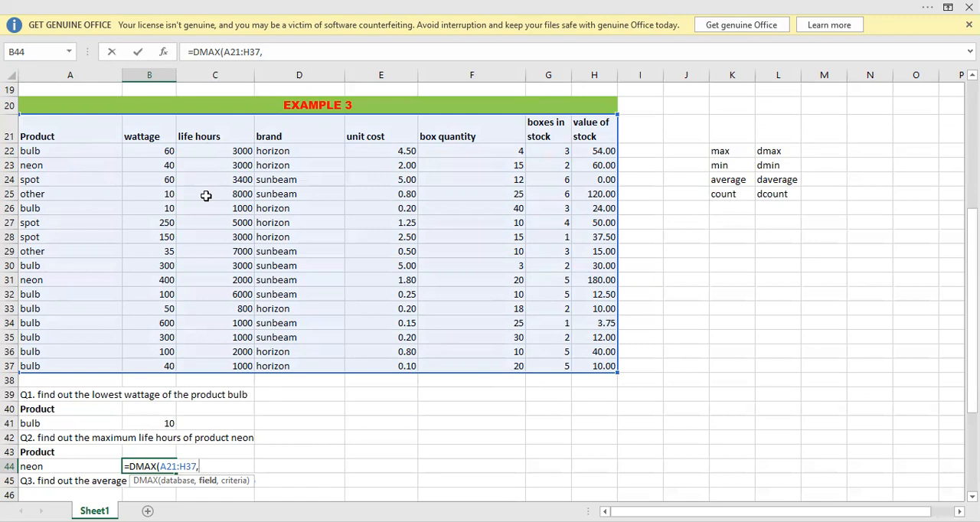
Complete the DMAX formula in B44 with the life hours header C21 as its field and A43:A44 as its criteria.
{"action": "left_click", "coordinate": [205, 136]}
{"action": "type", "text": ","}
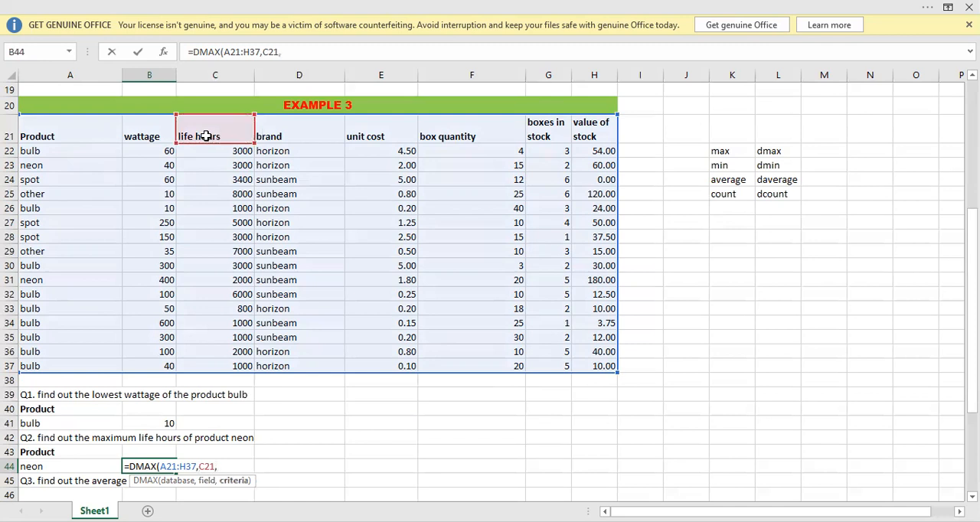
{"action": "left_click", "coordinate": [50, 450]}
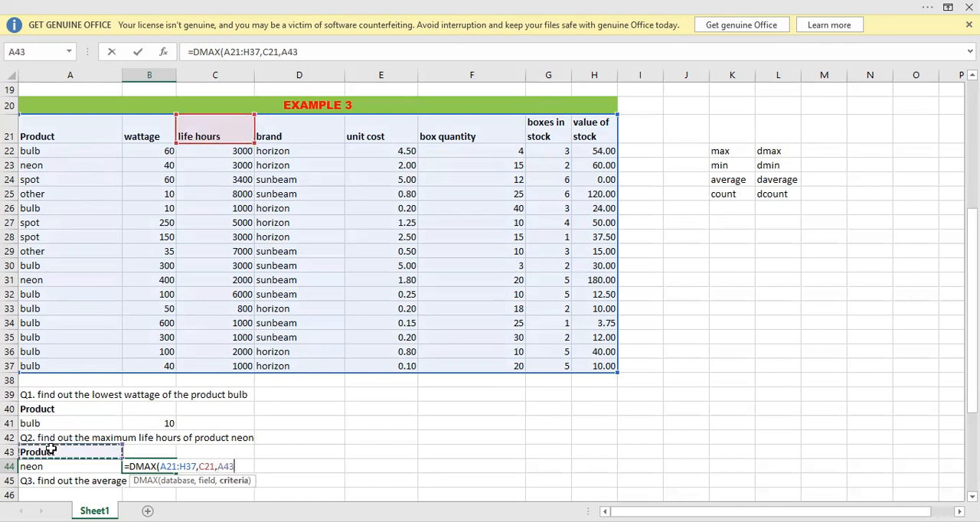
{"action": "key", "text": "shift+Down"}
{"action": "type", "text": ")"}
{"action": "key", "text": "Return"}
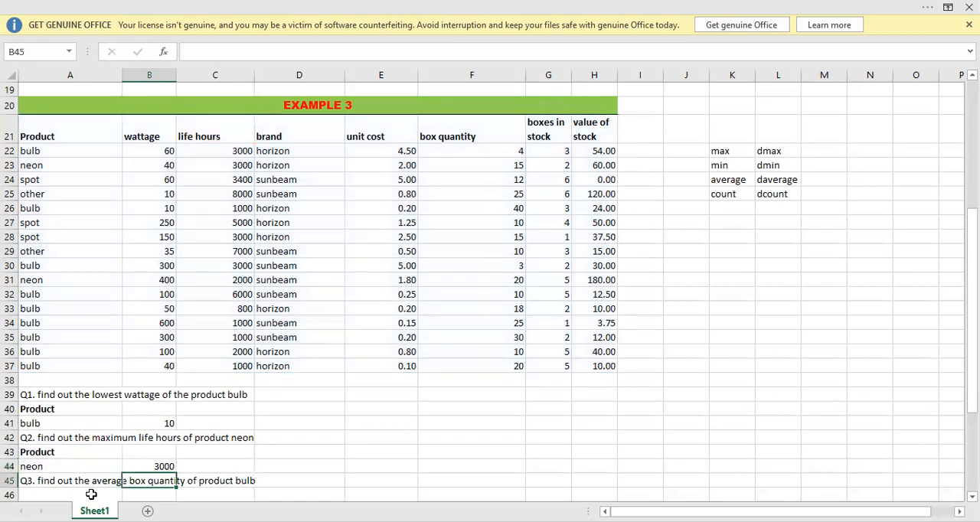
Set the life hours of the neon in C31 to 4000 and check the DMAX result in B44.
{"action": "left_click", "coordinate": [148, 465]}
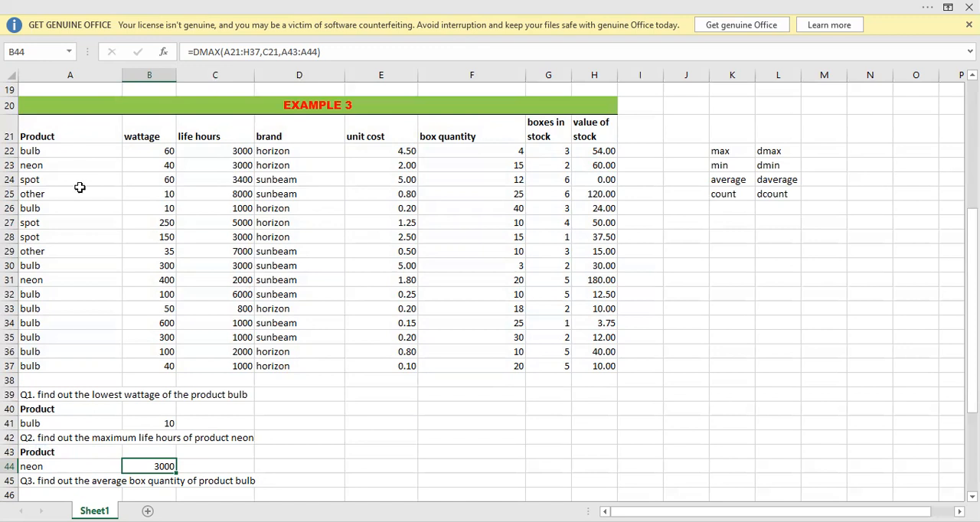
{"action": "left_click", "coordinate": [38, 280]}
{"action": "left_click", "coordinate": [236, 280]}
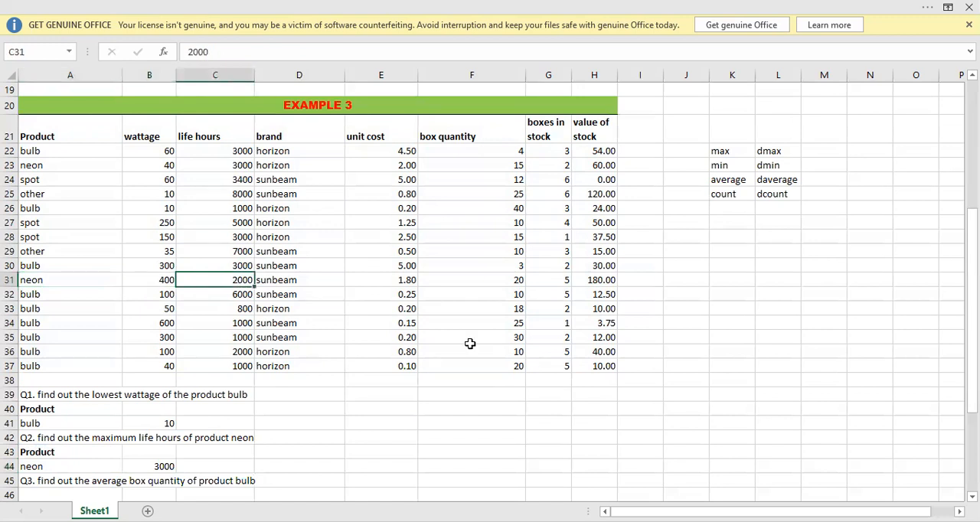
{"action": "type", "text": "4000"}
{"action": "key", "text": "Return"}
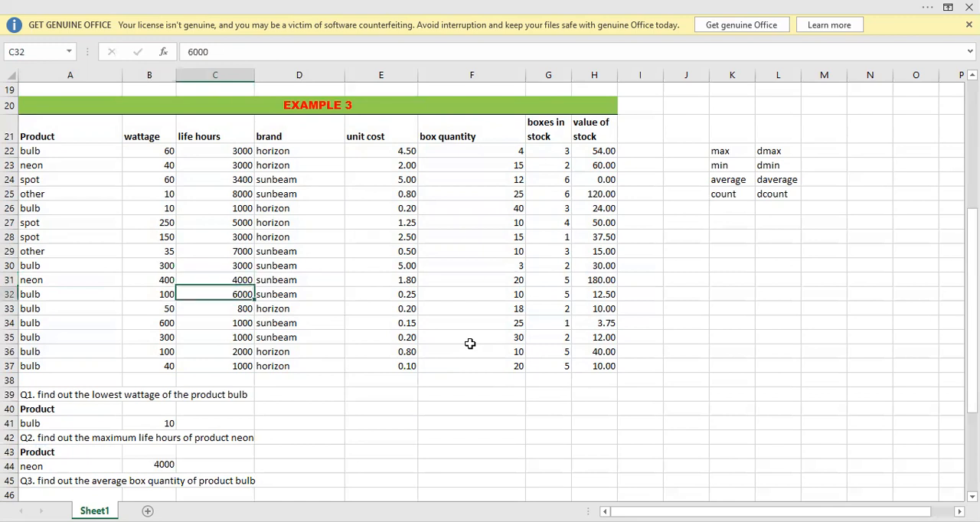
{"action": "left_click", "coordinate": [164, 466]}
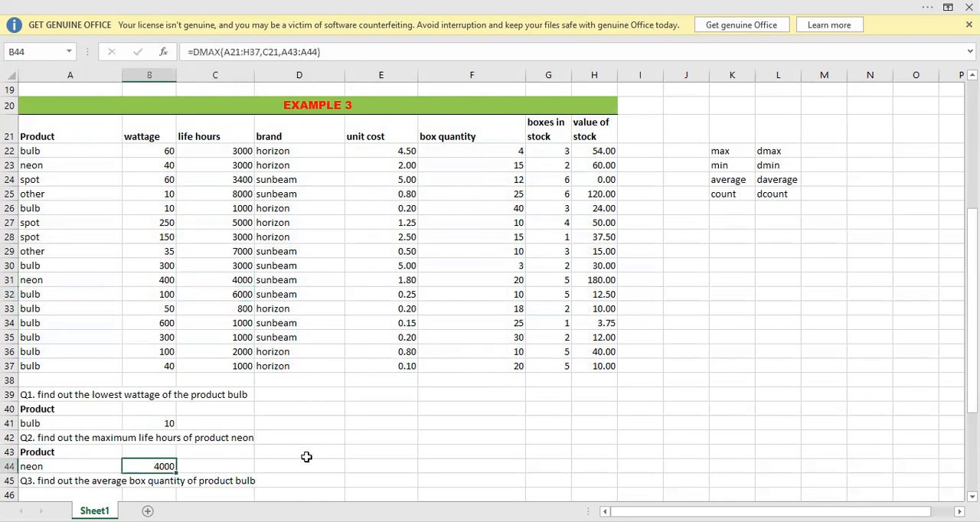
Copy the Product and bulb criteria from A40:A41 into A46:A47 as the Q3 criteria range.
{"action": "key", "text": "Down"}
{"action": "key", "text": "Down"}
{"action": "key", "text": "Down"}
{"action": "key", "text": "Down"}
{"action": "key", "text": "Up"}
{"action": "key", "text": "Up"}
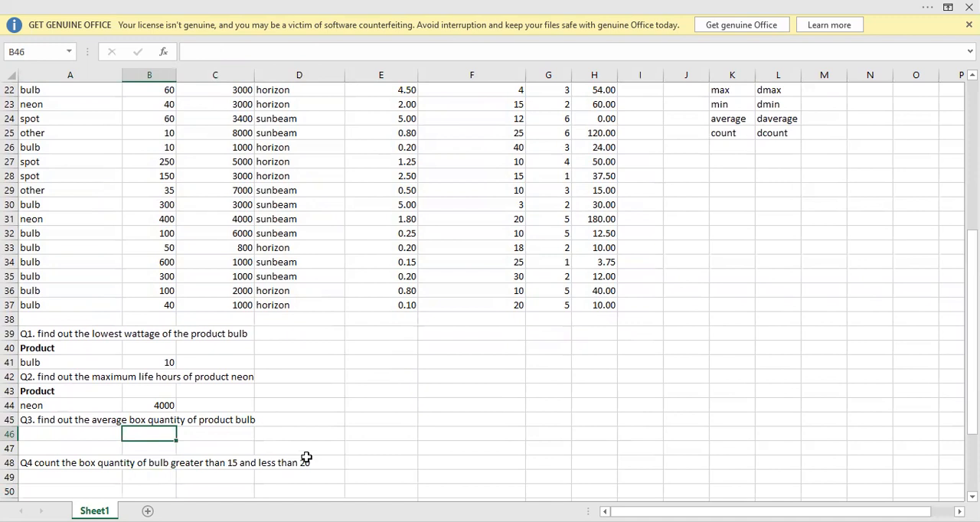
{"action": "key", "text": "Up"}
{"action": "key", "text": "Up"}
{"action": "key", "text": "Up"}
{"action": "key", "text": "Up"}
{"action": "key", "text": "Up"}
{"action": "key", "text": "Up"}
{"action": "key", "text": "Up"}
{"action": "key", "text": "Up"}
{"action": "key", "text": "Up"}
{"action": "key", "text": "Up"}
{"action": "key", "text": "Up"}
{"action": "key", "text": "Up"}
{"action": "key", "text": "Up"}
{"action": "key", "text": "Up"}
{"action": "key", "text": "Up"}
{"action": "key", "text": "Down"}
{"action": "key", "text": "Down"}
{"action": "key", "text": "Down"}
{"action": "key", "text": "Down"}
{"action": "key", "text": "Down"}
{"action": "key", "text": "Down"}
{"action": "key", "text": "Down"}
{"action": "key", "text": "Down"}
{"action": "key", "text": "Left"}
{"action": "key", "text": "Down"}
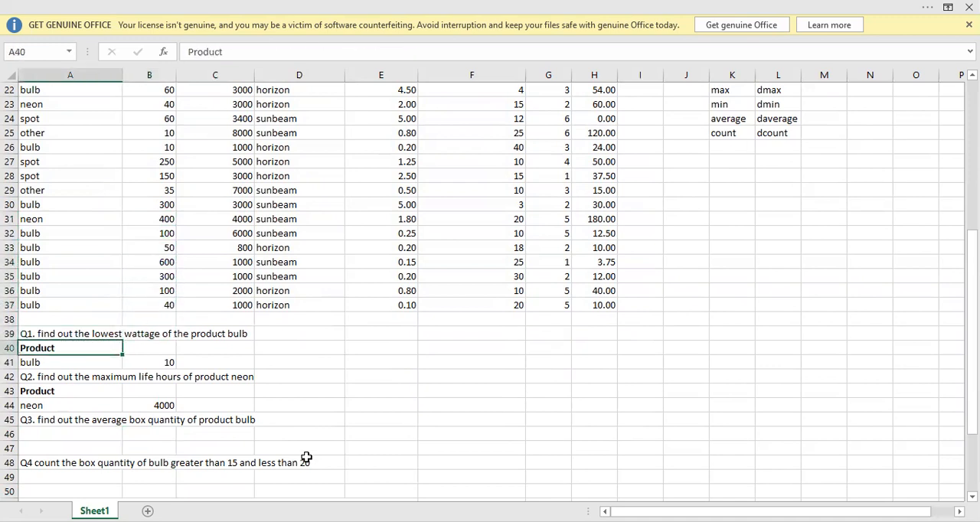
{"action": "key", "text": "ctrl+v"}
{"action": "key", "text": "ctrl+c"}
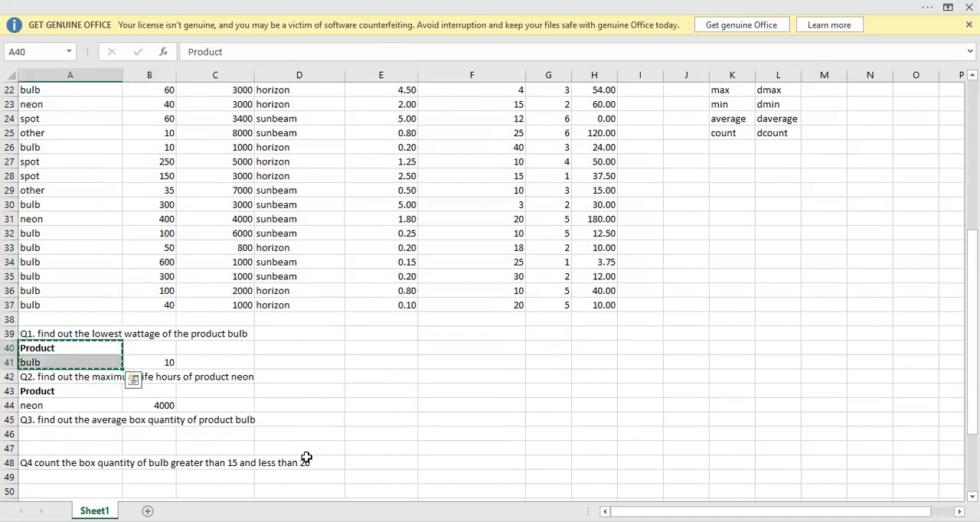
{"action": "key", "text": "Down"}
{"action": "key", "text": "Down"}
{"action": "key", "text": "Down"}
{"action": "key", "text": "Down"}
{"action": "key", "text": "Down"}
{"action": "key", "text": "Down"}
{"action": "key", "text": "ctrl+v"}
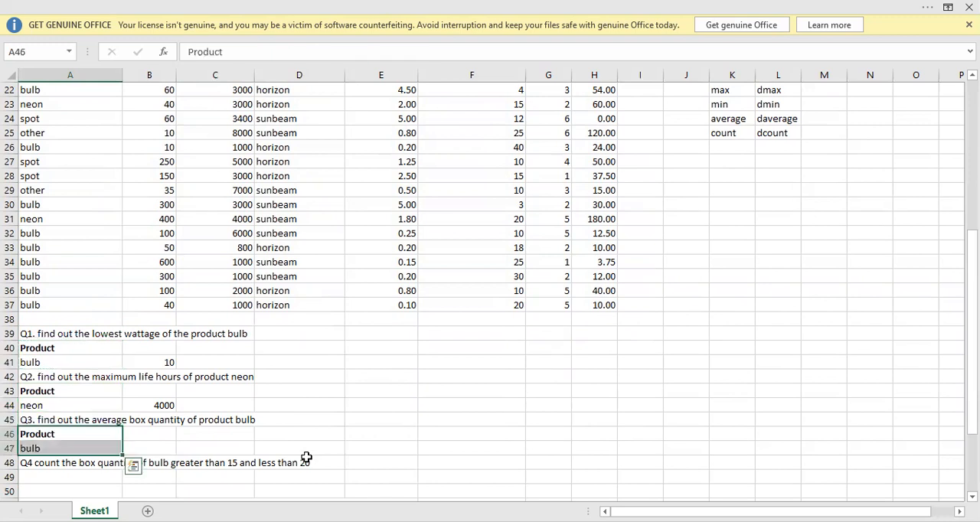
Start a DAVERAGE formula in B47, beside the Q3 bulb criterion.
{"action": "key", "text": "Right"}
{"action": "key", "text": "Down"}
{"action": "type", "text": "=d"}
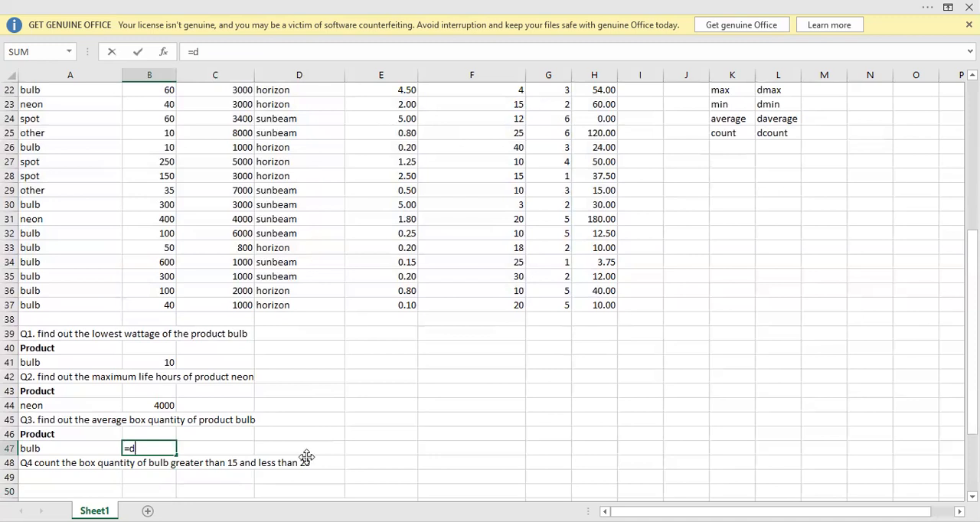
{"action": "type", "text": "average"}
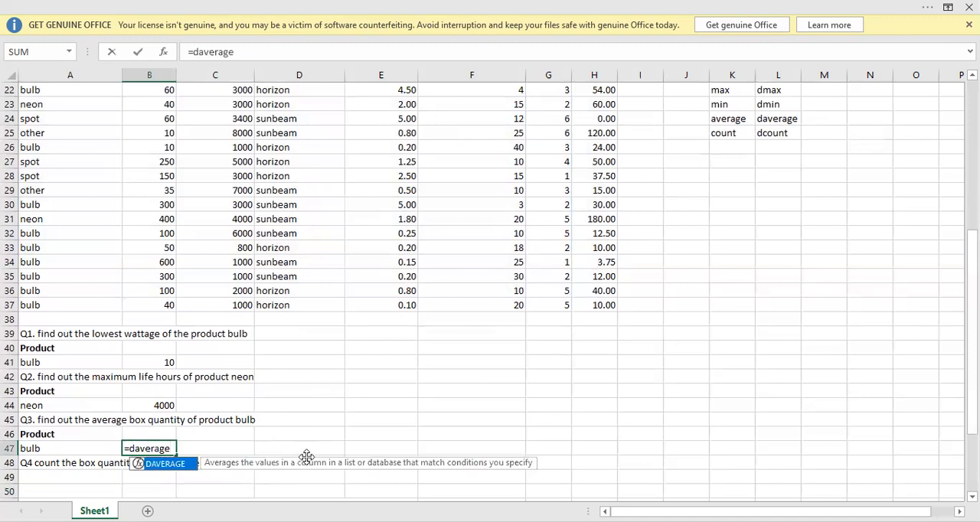
{"action": "key", "text": "Tab"}
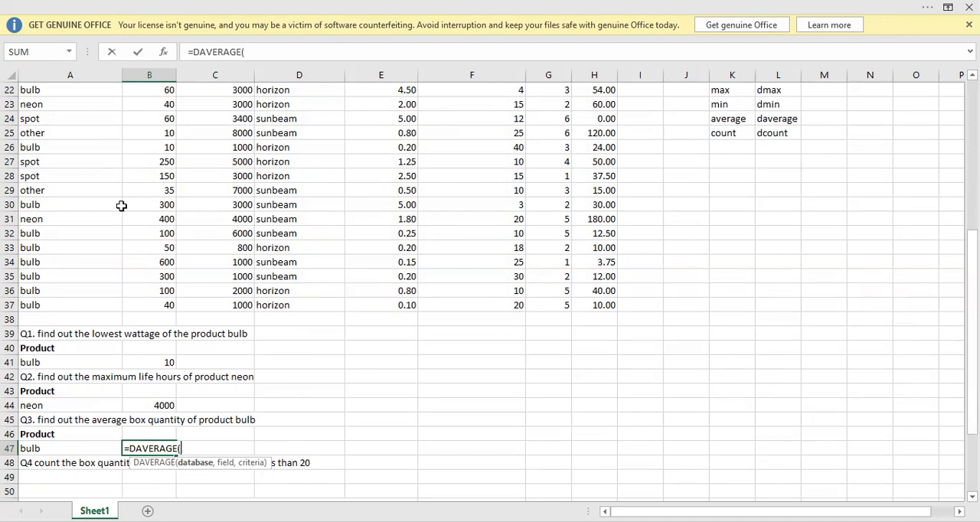
Give the DAVERAGE formula in B47 the whole Example 3 table, A21:H37, as its database argument.
{"action": "key", "text": "Up"}
{"action": "key", "text": "Up"}
{"action": "key", "text": "Up"}
{"action": "key", "text": "Up"}
{"action": "key", "text": "Up"}
{"action": "key", "text": "Up"}
{"action": "key", "text": "Up"}
{"action": "key", "text": "Up"}
{"action": "key", "text": "Up"}
{"action": "key", "text": "Up"}
{"action": "key", "text": "Up"}
{"action": "key", "text": "Up"}
{"action": "key", "text": "Up"}
{"action": "key", "text": "Up"}
{"action": "key", "text": "Up"}
{"action": "key", "text": "Up"}
{"action": "key", "text": "Up"}
{"action": "key", "text": "Up"}
{"action": "key", "text": "Up"}
{"action": "key", "text": "Up"}
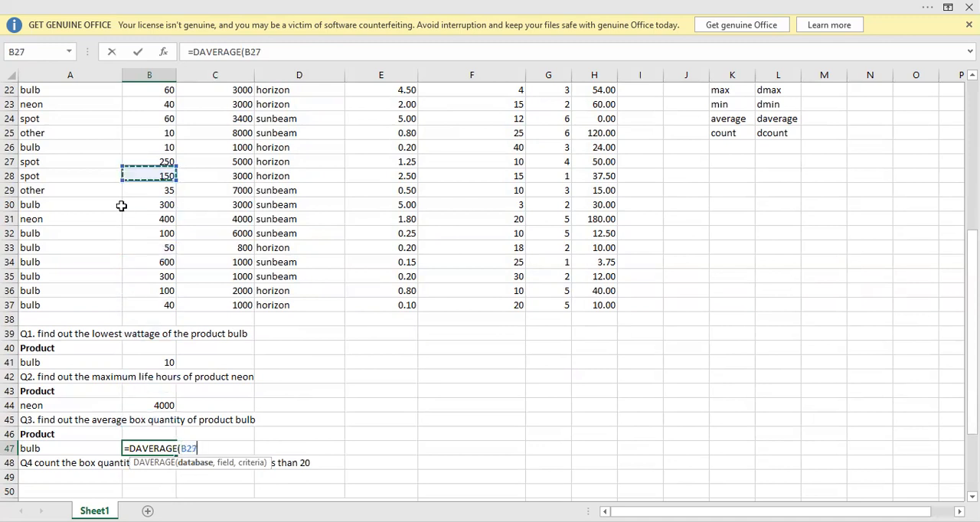
{"action": "key", "text": "Down"}
{"action": "key", "text": "Down"}
{"action": "key", "text": "Left"}
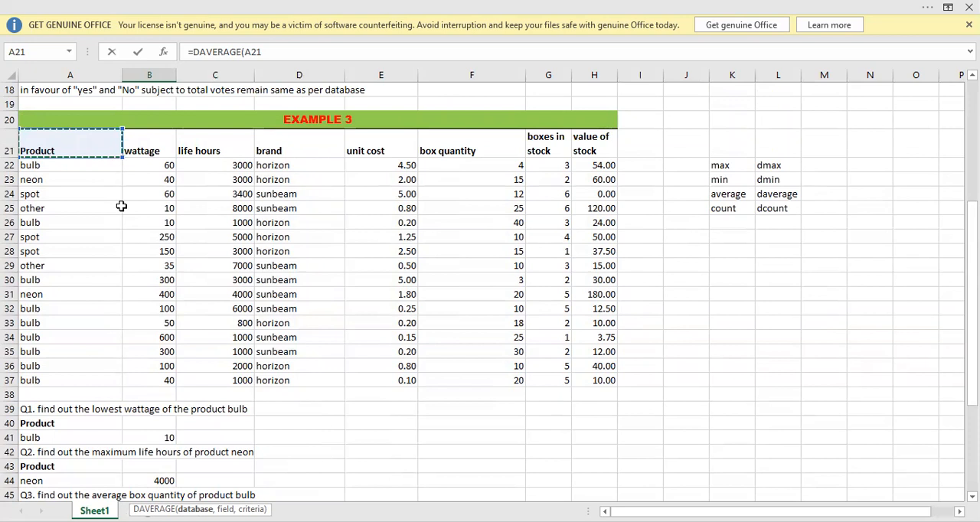
{"action": "key", "text": "ctrl+shift+Right"}
{"action": "key", "text": "ctrl+shift+Down"}
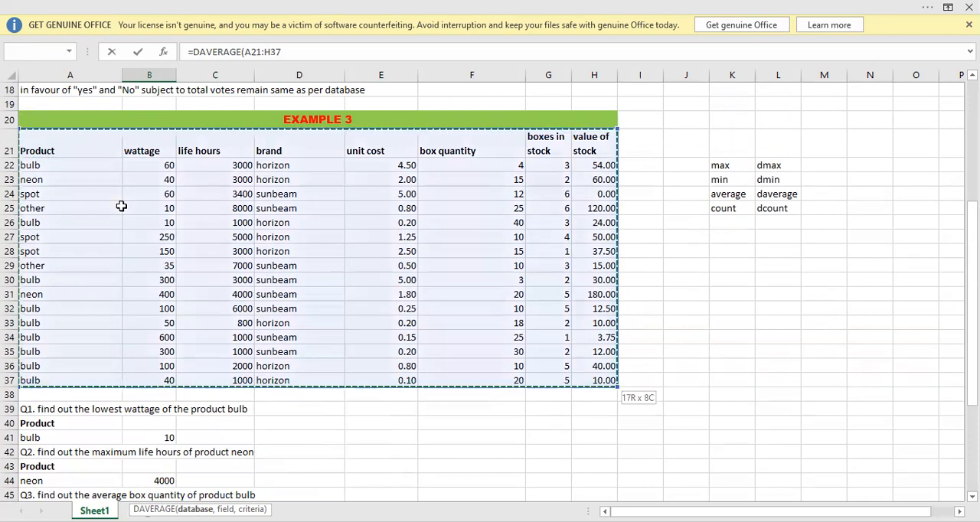
{"action": "type", "text": ","}
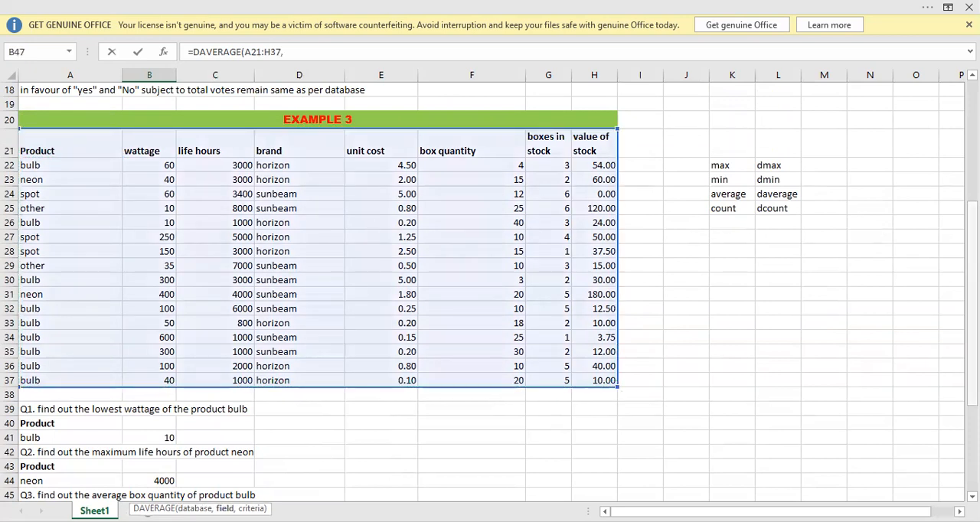
Complete the DAVERAGE formula in B47 with the box quantity header F21 as its field and A46:A47 as its criteria.
{"action": "left_click_drag", "start_coordinate": [972, 228], "coordinate": [972, 272]}
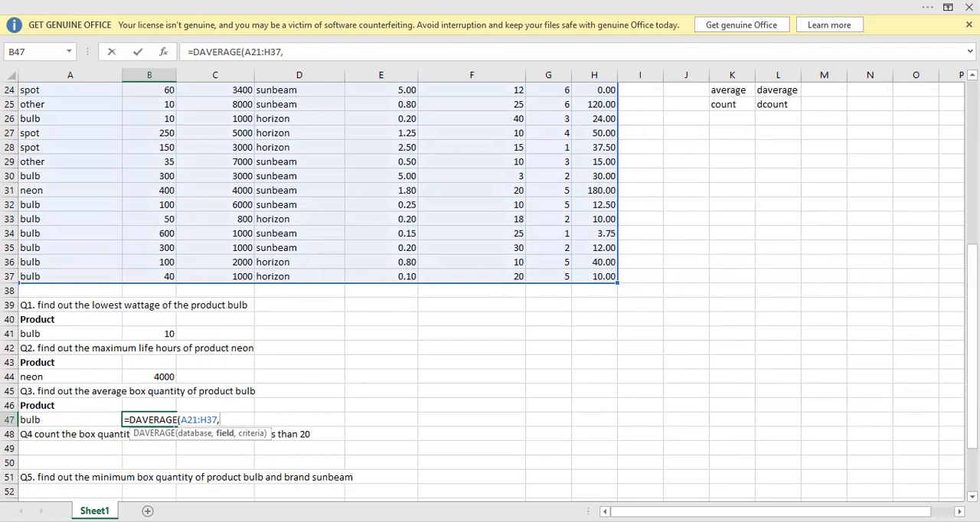
{"action": "left_click_drag", "start_coordinate": [971, 330], "coordinate": [972, 288]}
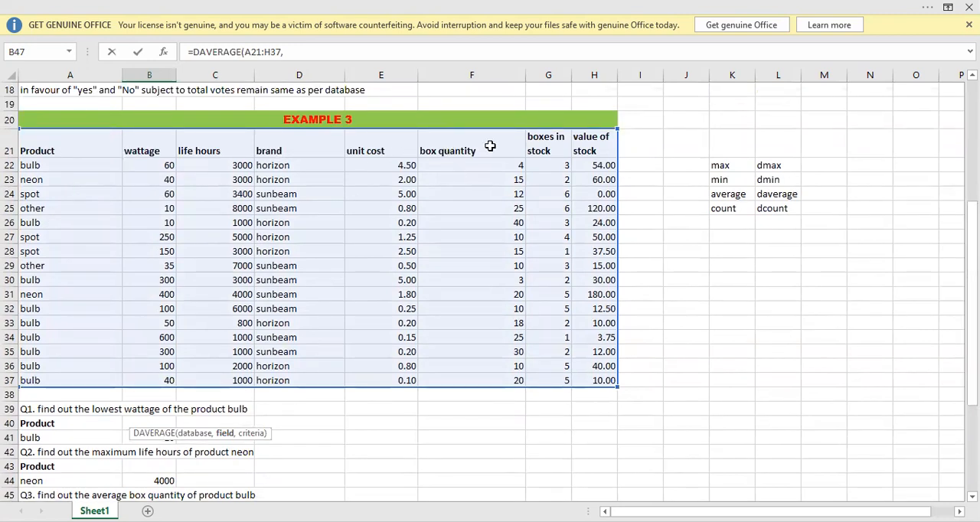
{"action": "left_click", "coordinate": [473, 146]}
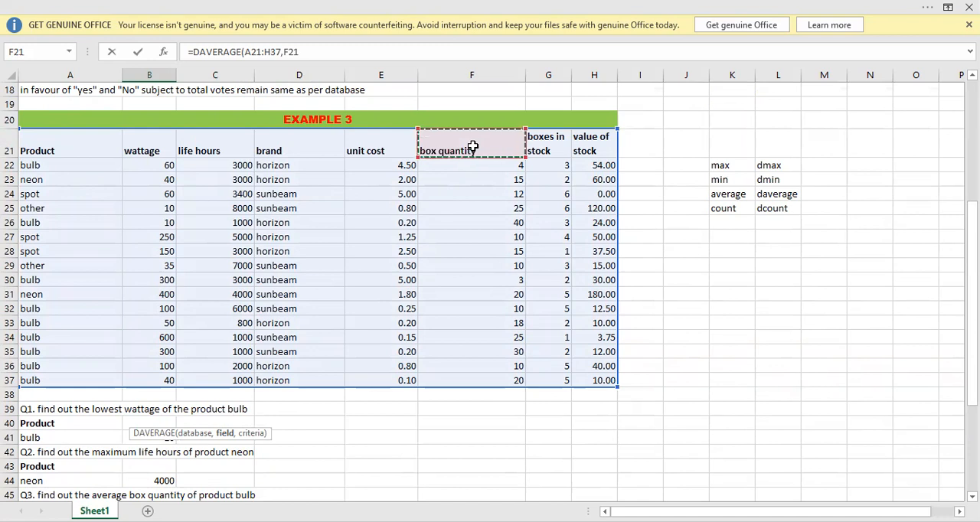
{"action": "type", "text": ","}
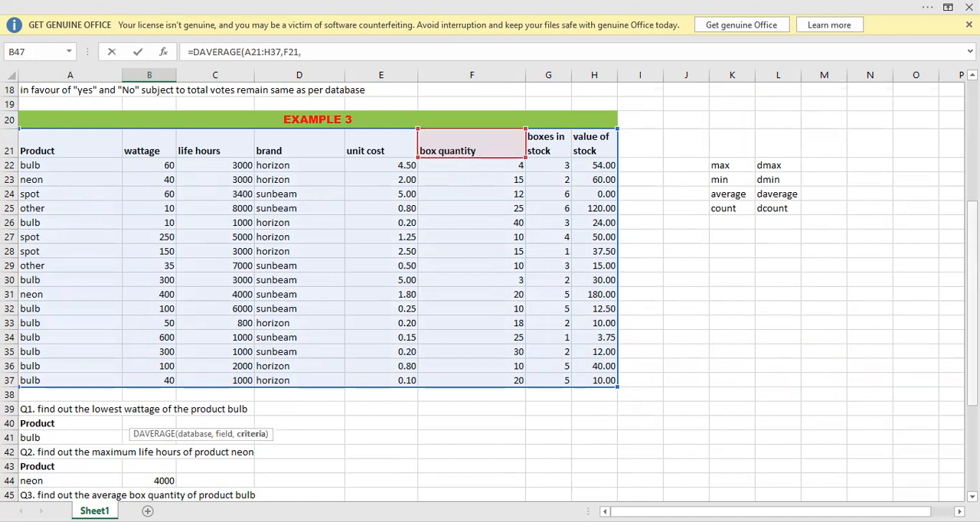
{"action": "scroll", "coordinate": [585, 291], "scroll_direction": "down", "scroll_amount": 3}
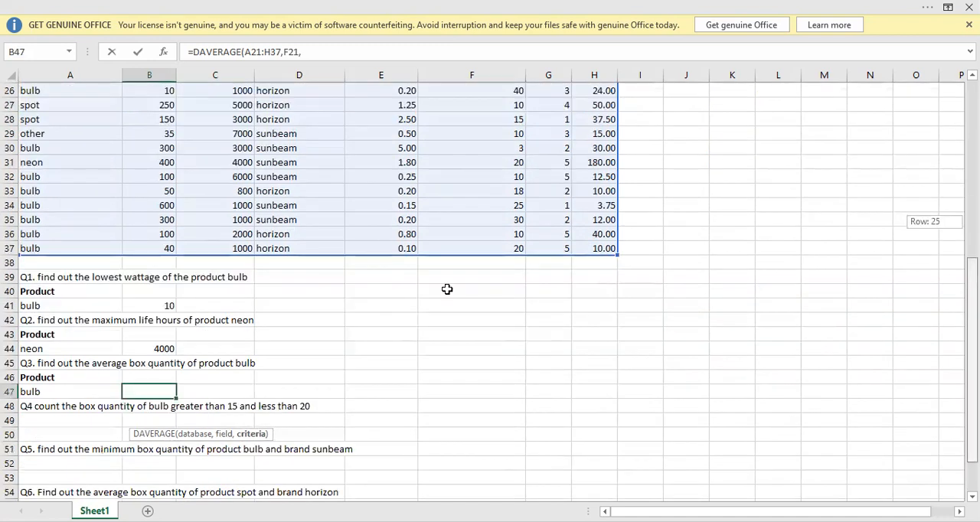
{"action": "left_click_drag", "start_coordinate": [35, 375], "coordinate": [35, 396]}
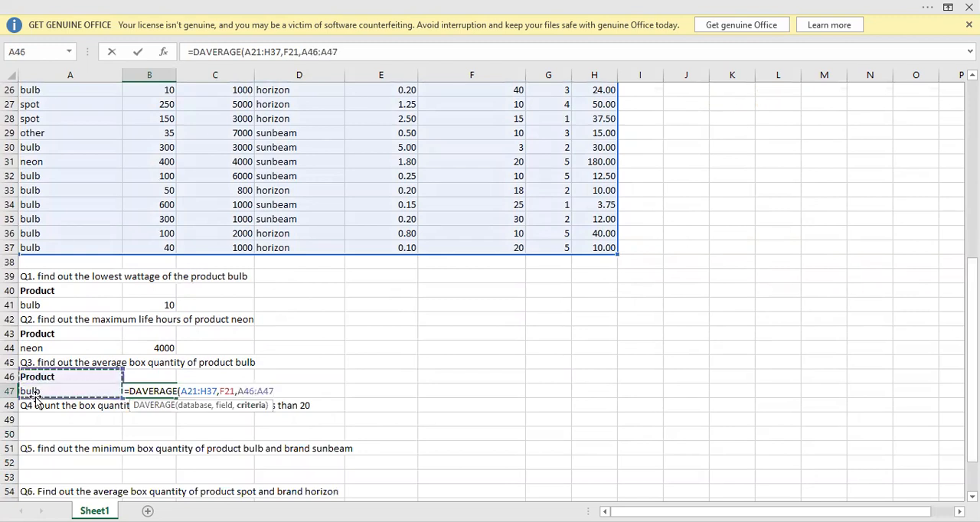
{"action": "key", "text": "Return"}
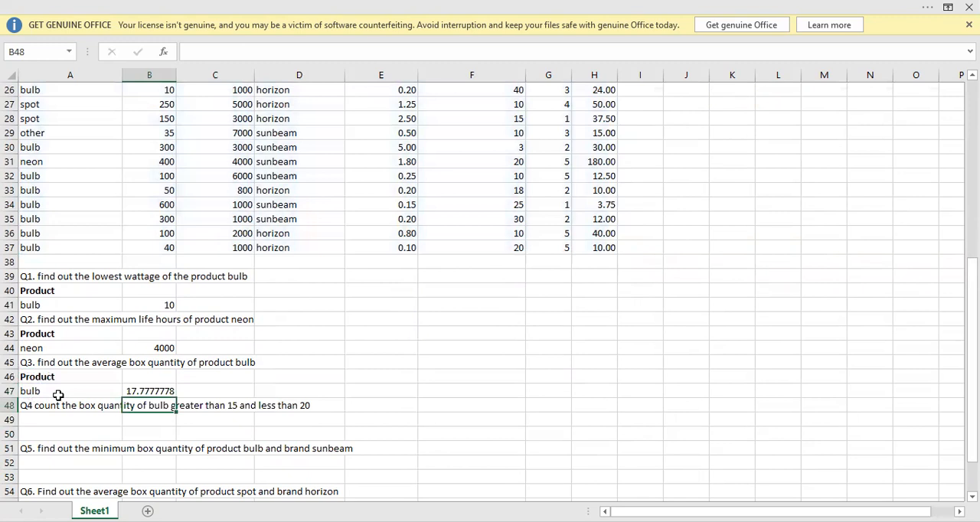
Copy the Product and bulb criteria from A40:A41 into A49:A50 below the Q4 question.
{"action": "left_click", "coordinate": [60, 400]}
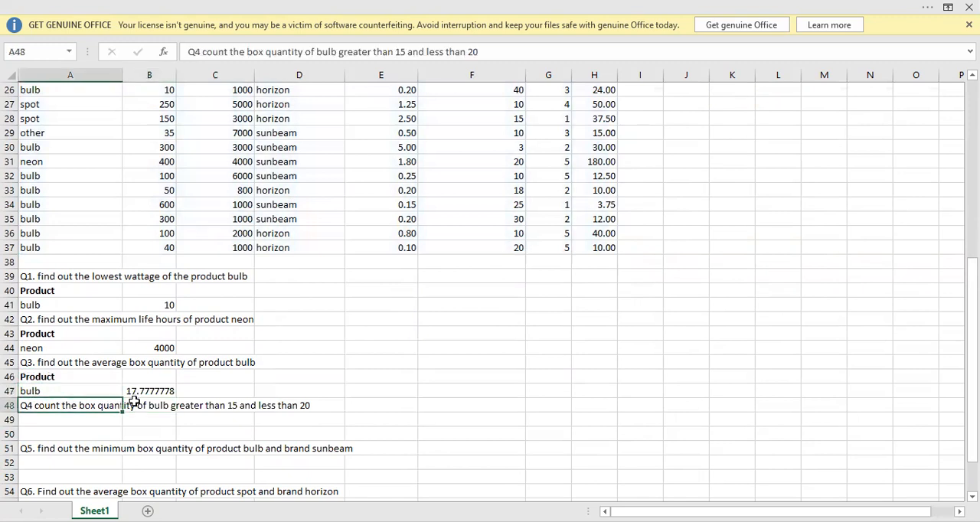
{"action": "left_click", "coordinate": [73, 424]}
{"action": "left_click", "coordinate": [74, 429]}
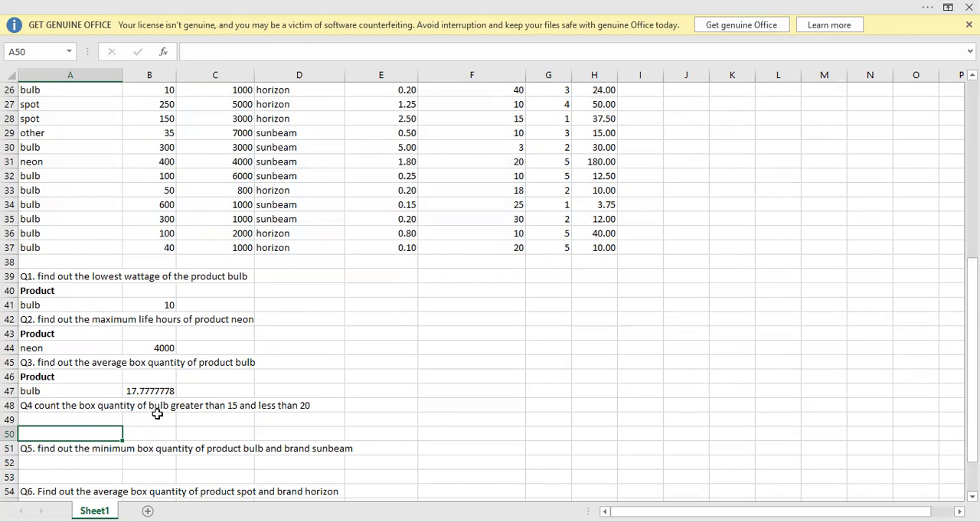
{"action": "left_click", "coordinate": [37, 291]}
{"action": "key", "text": "shift+Down"}
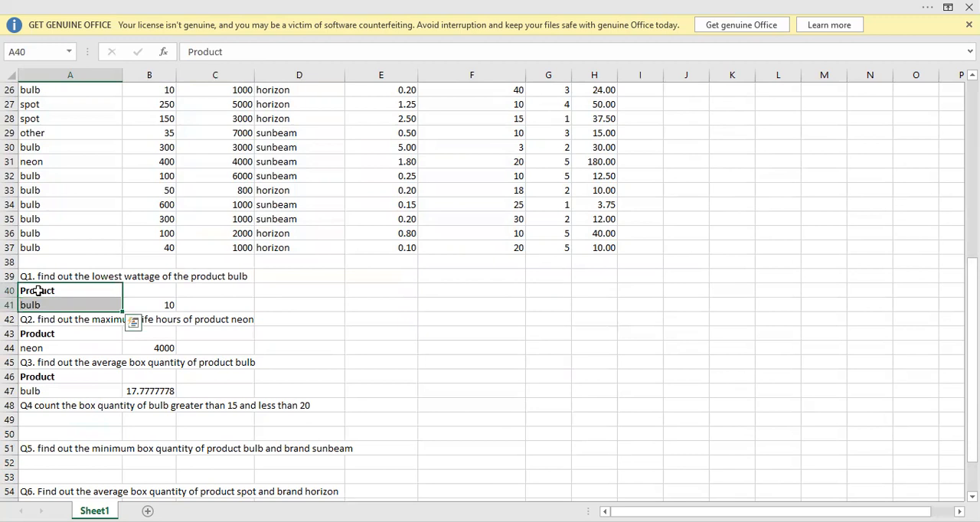
{"action": "key", "text": "ctrl+c"}
{"action": "key", "text": "Down"}
{"action": "key", "text": "Down"}
{"action": "key", "text": "Down"}
{"action": "key", "text": "Down"}
{"action": "key", "text": "Down"}
{"action": "key", "text": "Down"}
{"action": "key", "text": "Down"}
{"action": "key", "text": "Down"}
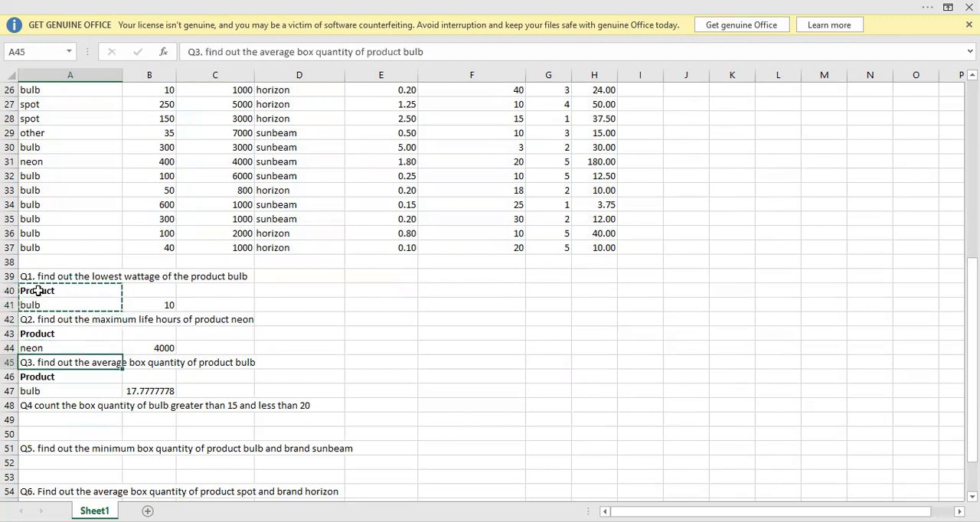
{"action": "key", "text": "Down"}
{"action": "key", "text": "ctrl+v"}
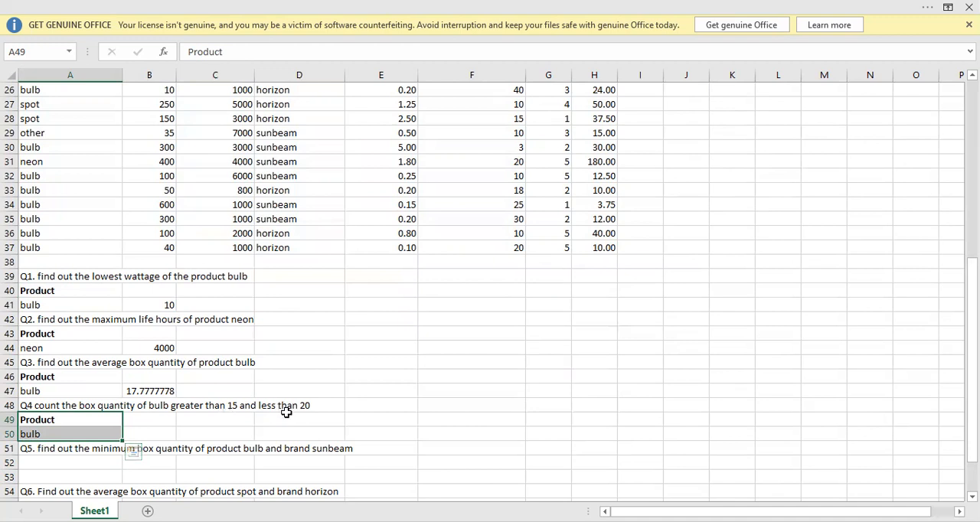
Copy the box quantity header from F21 into B49, next to the Q4 Product header.
{"action": "key", "text": "Up"}
{"action": "key", "text": "Up"}
{"action": "key", "text": "Up"}
{"action": "key", "text": "Up"}
{"action": "key", "text": "Up"}
{"action": "key", "text": "Up"}
{"action": "key", "text": "Up"}
{"action": "key", "text": "Up"}
{"action": "key", "text": "Up"}
{"action": "key", "text": "Up"}
{"action": "key", "text": "Up"}
{"action": "key", "text": "Up"}
{"action": "key", "text": "Up"}
{"action": "key", "text": "Up"}
{"action": "key", "text": "Up"}
{"action": "key", "text": "Up"}
{"action": "key", "text": "Up"}
{"action": "key", "text": "Up"}
{"action": "key", "text": "Up"}
{"action": "key", "text": "Up"}
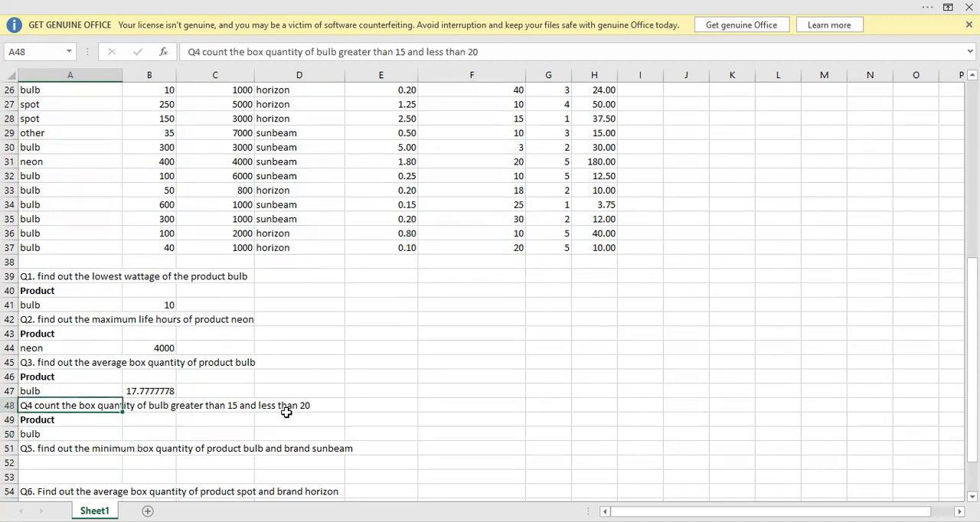
{"action": "key", "text": "Right"}
{"action": "key", "text": "Right"}
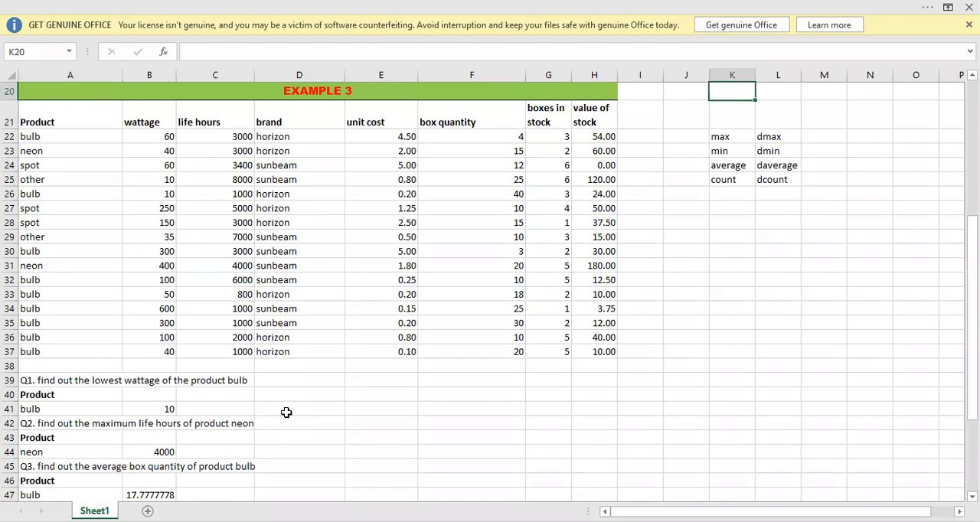
{"action": "key", "text": "Up"}
{"action": "key", "text": "Down"}
{"action": "key", "text": "Down"}
{"action": "key", "text": "Down"}
{"action": "key", "text": "Left"}
{"action": "key", "text": "Left"}
{"action": "key", "text": "Left"}
{"action": "key", "text": "Left"}
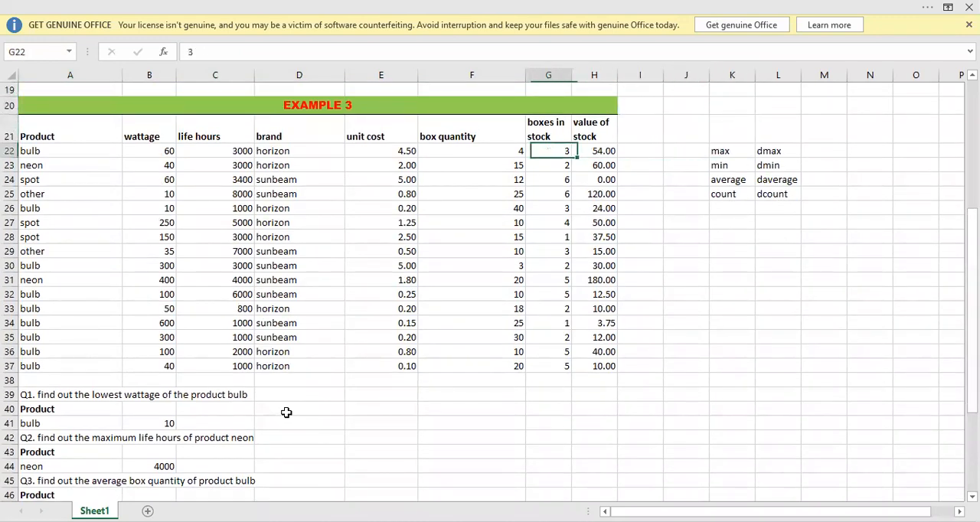
{"action": "key", "text": "Up"}
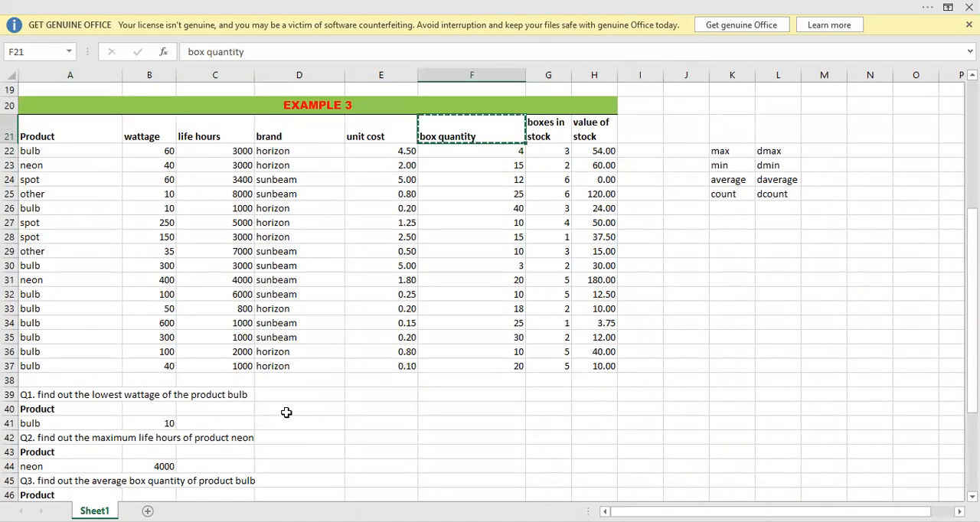
{"action": "key", "text": "Down"}
{"action": "key", "text": "Down"}
{"action": "key", "text": "Down"}
{"action": "key", "text": "Down"}
{"action": "key", "text": "Down"}
{"action": "key", "text": "Down"}
{"action": "key", "text": "Down"}
{"action": "key", "text": "Down"}
{"action": "key", "text": "Down"}
{"action": "key", "text": "Down"}
{"action": "key", "text": "Down"}
{"action": "key", "text": "Down"}
{"action": "key", "text": "Down"}
{"action": "key", "text": "Down"}
{"action": "key", "text": "Down"}
{"action": "key", "text": "Down"}
{"action": "key", "text": "Down"}
{"action": "key", "text": "Down"}
{"action": "key", "text": "Down"}
{"action": "key", "text": "Down"}
{"action": "key", "text": "Down"}
{"action": "key", "text": "Down"}
{"action": "key", "text": "Down"}
{"action": "key", "text": "Down"}
{"action": "key", "text": "Down"}
{"action": "key", "text": "Down"}
{"action": "key", "text": "Left"}
{"action": "key", "text": "Left"}
{"action": "key", "text": "Left"}
{"action": "key", "text": "Left"}
{"action": "key", "text": "Left"}
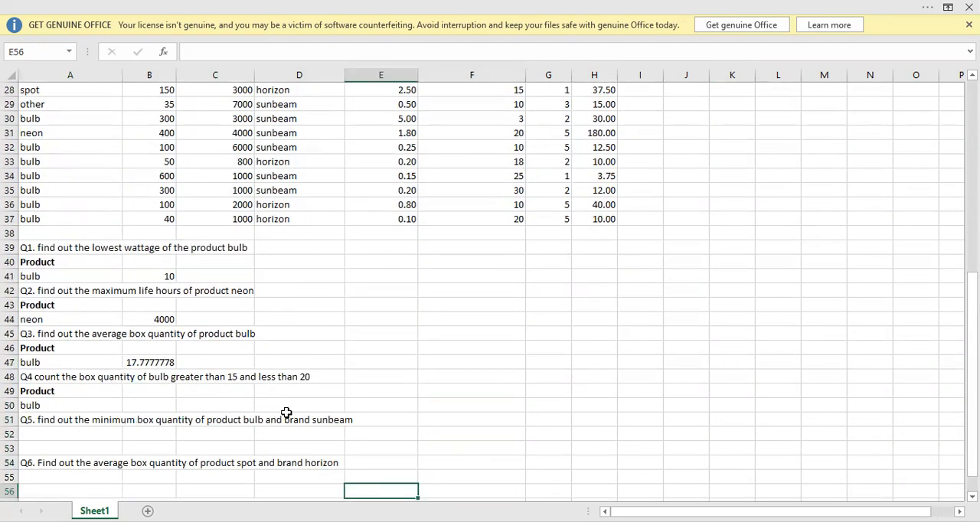
{"action": "key", "text": "Up"}
{"action": "key", "text": "Up"}
{"action": "key", "text": "Up"}
{"action": "key", "text": "Up"}
{"action": "key", "text": "Up"}
{"action": "key", "text": "Up"}
{"action": "key", "text": "Up"}
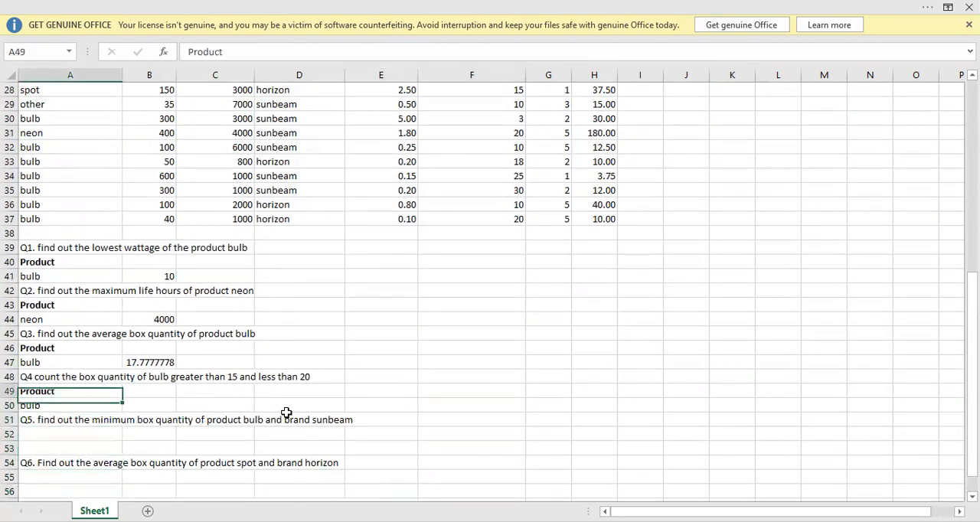
{"action": "key", "text": "Right"}
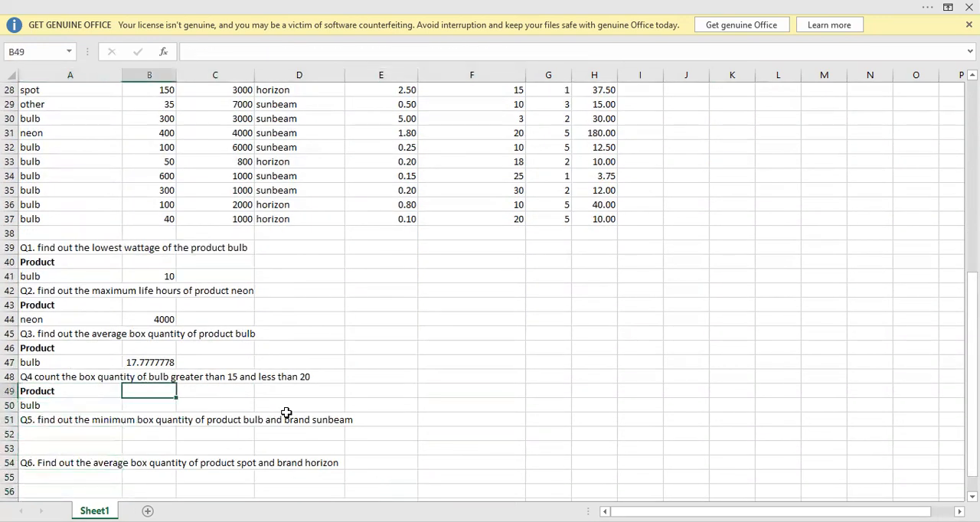
{"action": "key", "text": "ctrl+v"}
Enter the criterion >15 in B50 under the box quantity header.
{"action": "key", "text": "Down"}
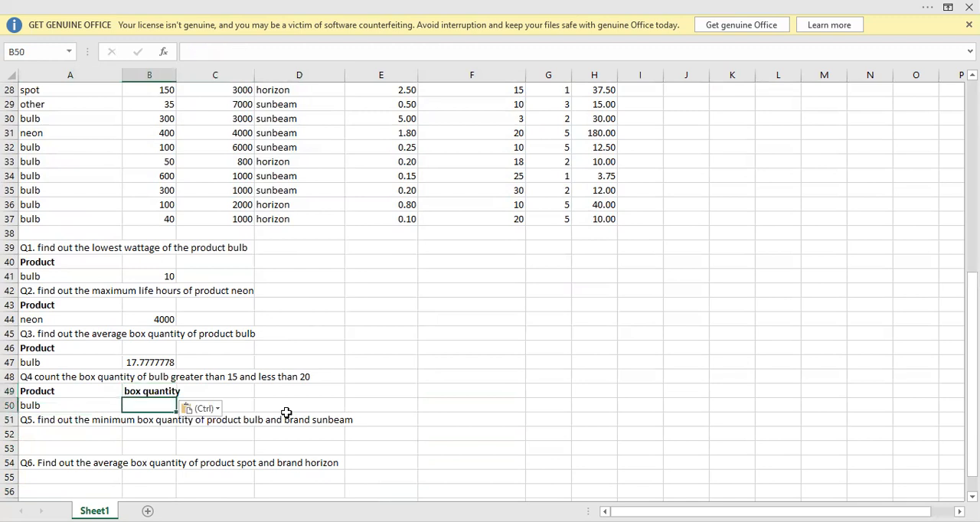
{"action": "type", "text": ">"}
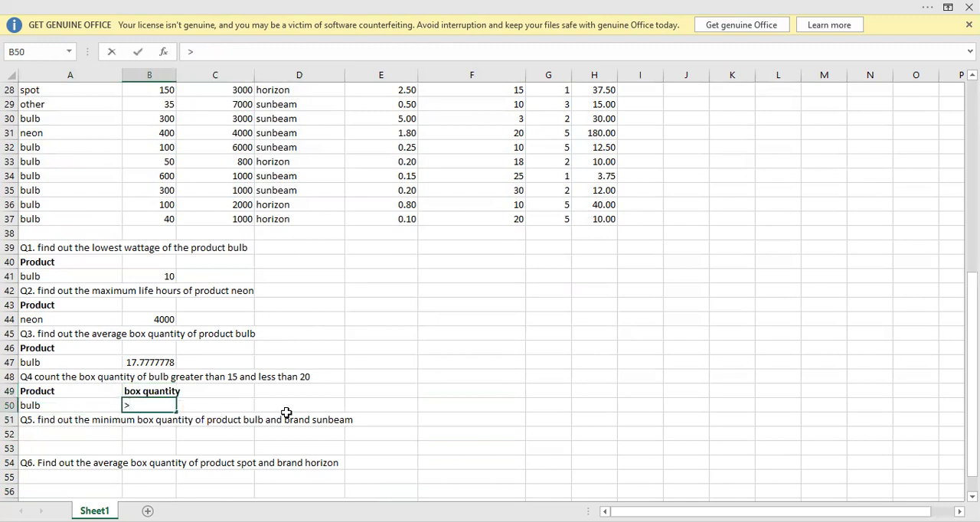
{"action": "type", "text": "15"}
{"action": "key", "text": "Tab"}
Copy the box quantity header from B49 into C49 for a second quantity condition.
{"action": "key", "text": "Up"}
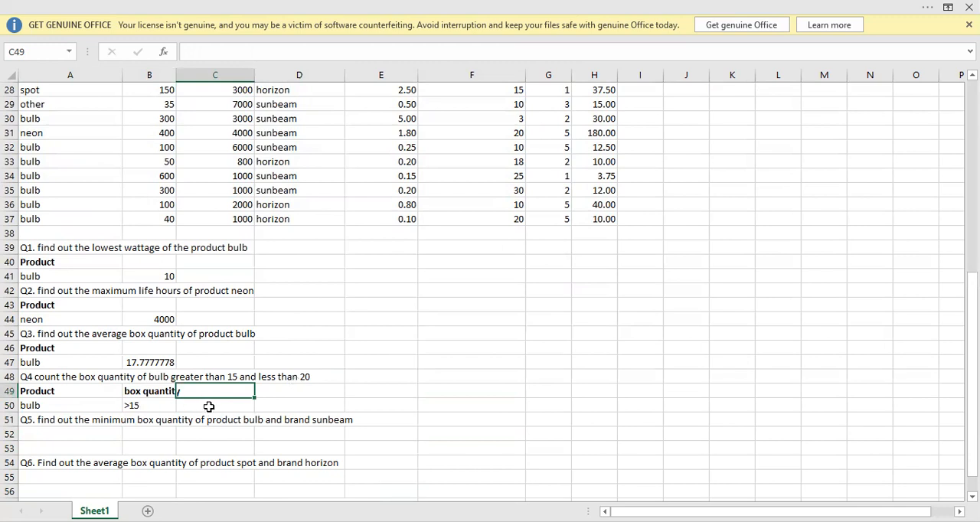
{"action": "left_click", "coordinate": [162, 391]}
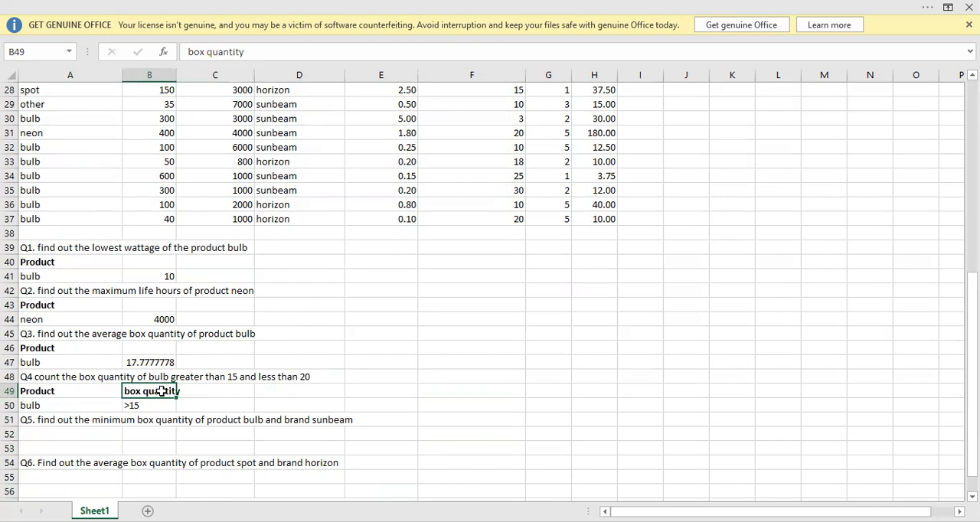
{"action": "key", "text": "ctrl+c"}
{"action": "key", "text": "Right"}
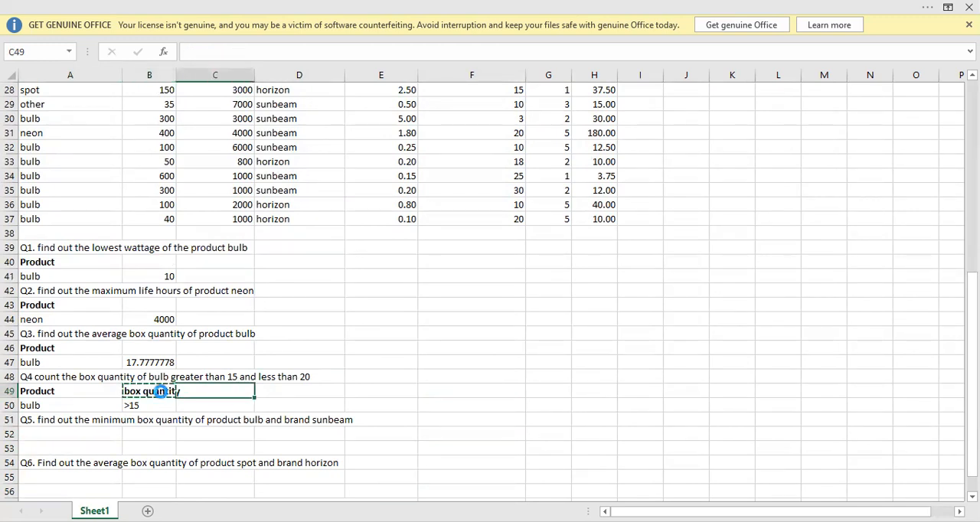
{"action": "key", "text": "ctrl+v"}
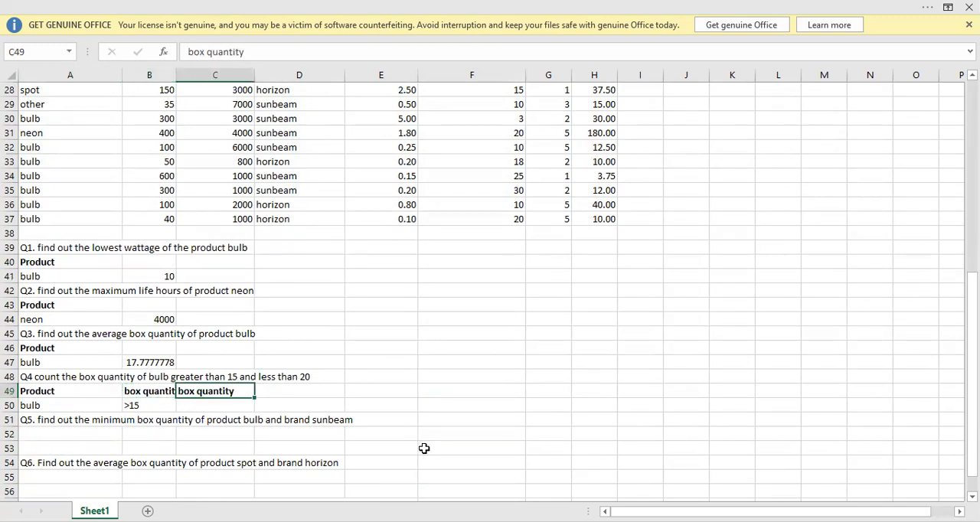
Enter the criterion <20 in C50 under the second box quantity header and select D50 for the Q4 answer.
{"action": "left_click", "coordinate": [190, 408]}
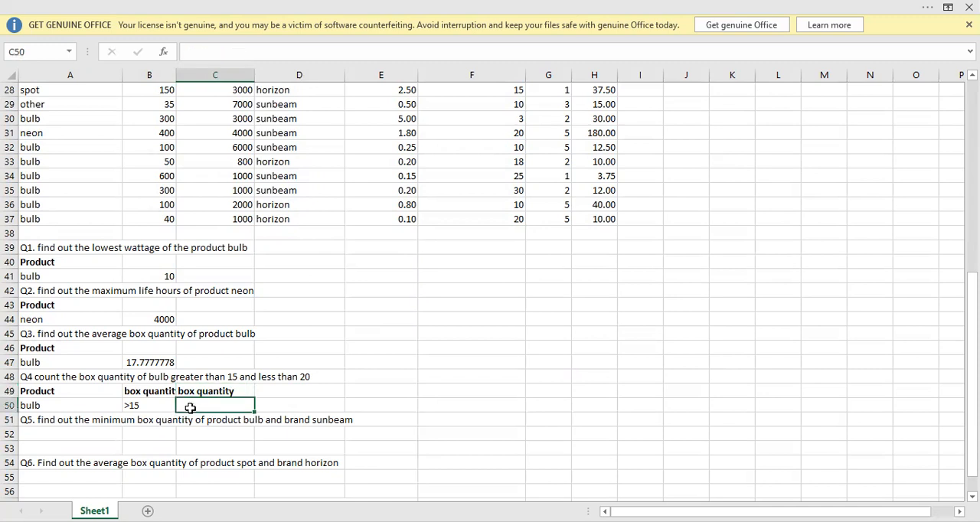
{"action": "type", "text": "<20"}
{"action": "key", "text": "Return"}
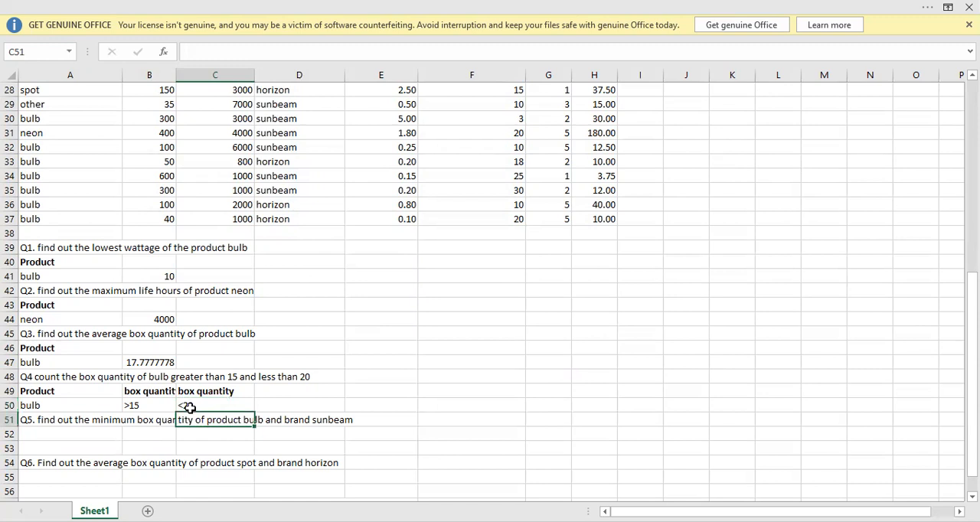
{"action": "left_click", "coordinate": [307, 402]}
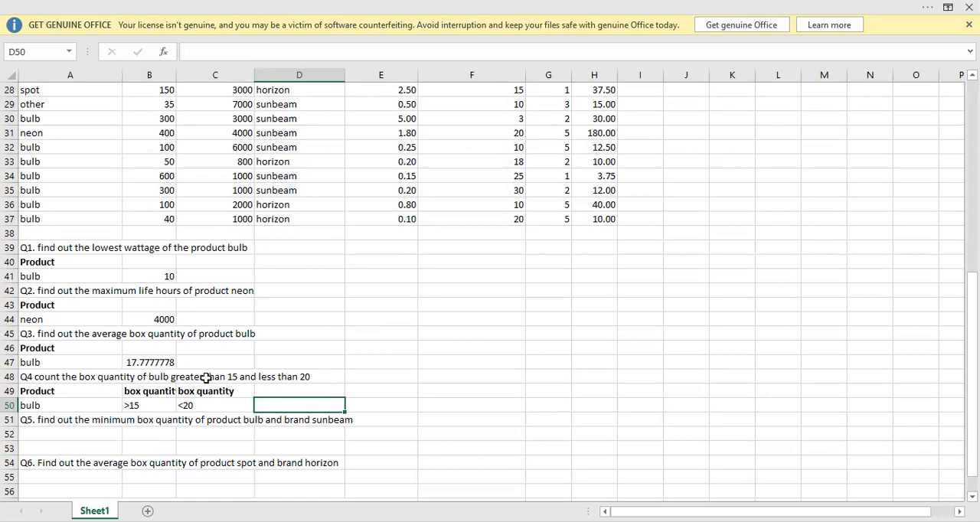
Begin a DCOUNT formula in D50 with the product table A21:H37 as its database.
{"action": "type", "text": "="}
{"action": "type", "text": "dcou"}
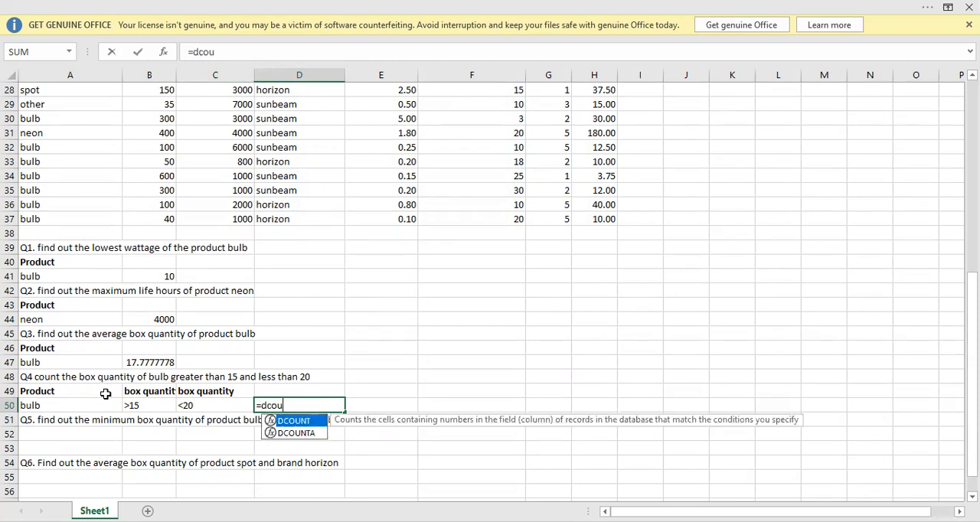
{"action": "key", "text": "Tab"}
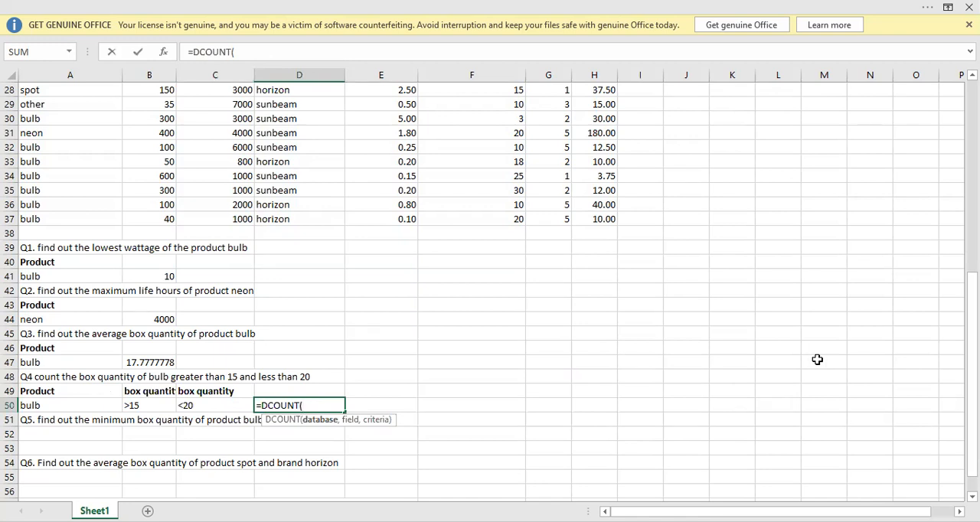
{"action": "left_click_drag", "start_coordinate": [972, 410], "coordinate": [972, 344]}
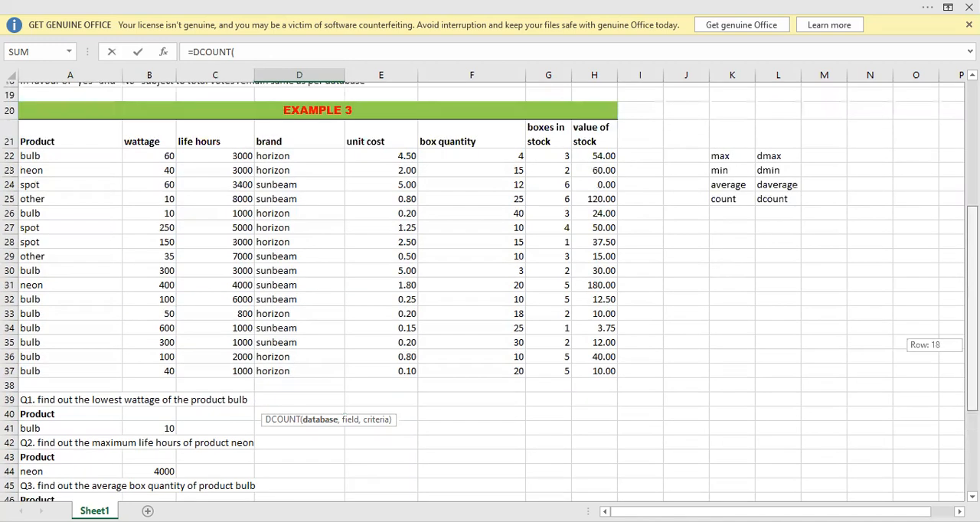
{"action": "left_click", "coordinate": [103, 128]}
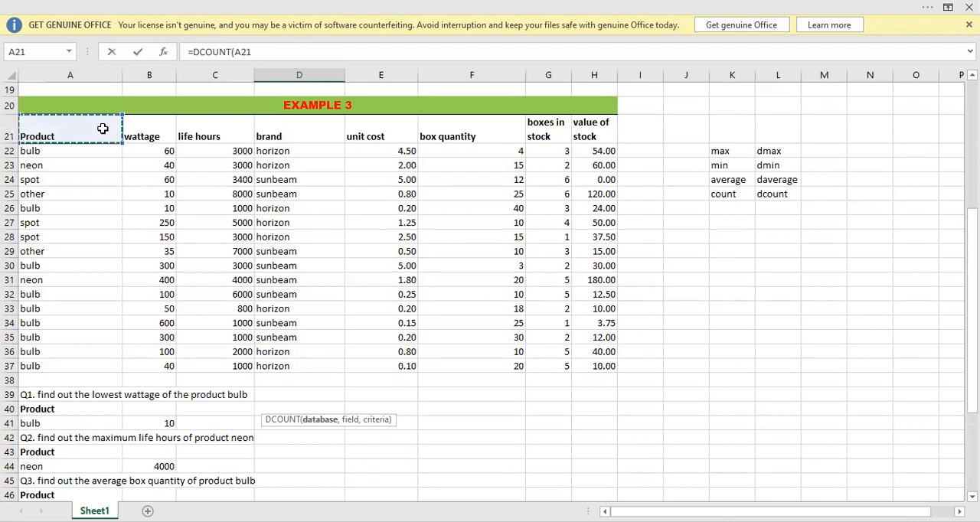
{"action": "key", "text": "ctrl+shift+Down"}
{"action": "key", "text": "ctrl+shift+Right"}
{"action": "type", "text": ","}
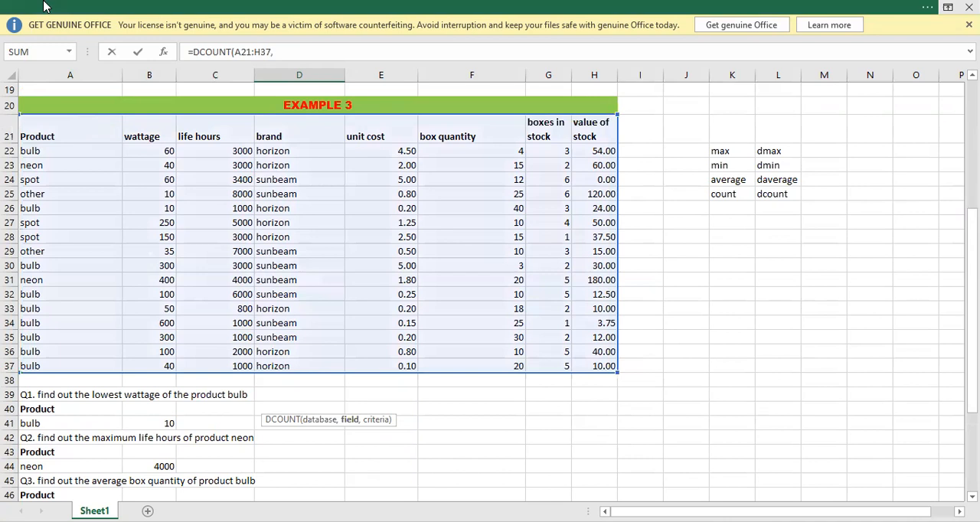
Complete the DCOUNT formula in D50 with F21 as the field and A49:C50 as the criteria.
{"action": "left_click", "coordinate": [471, 137]}
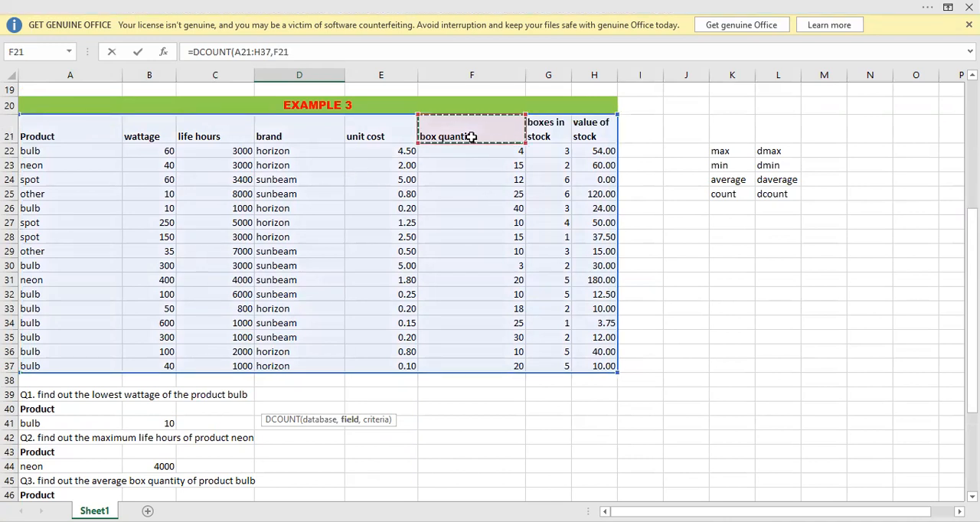
{"action": "type", "text": ","}
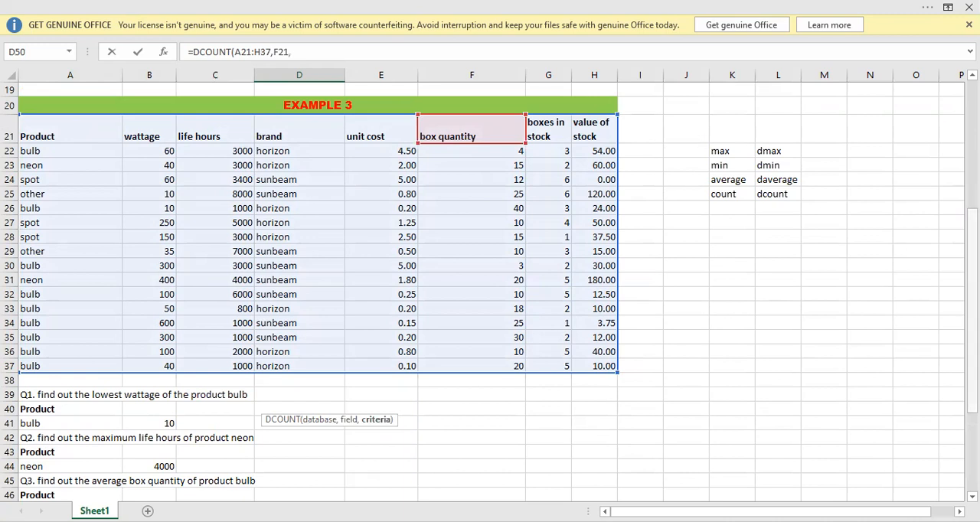
{"action": "scroll", "coordinate": [437, 362], "scroll_direction": "down", "scroll_amount": 3}
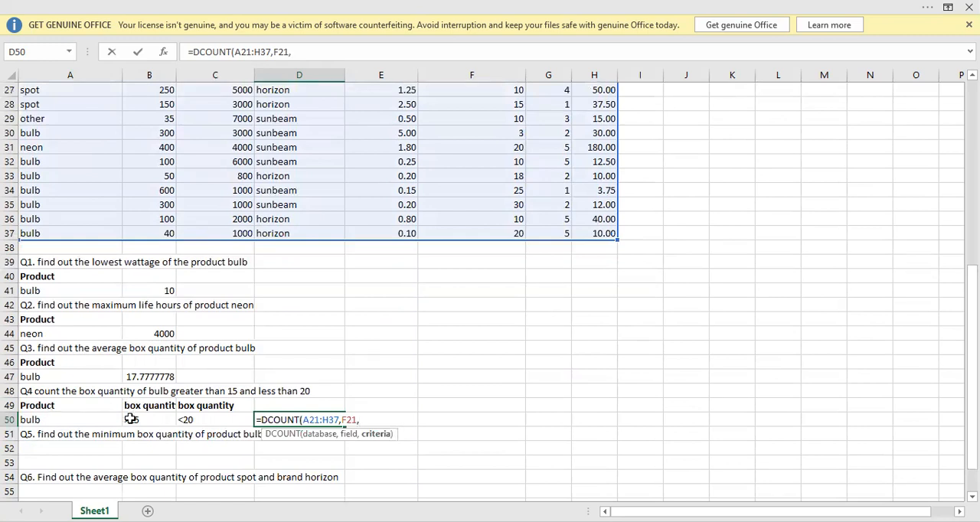
{"action": "left_click", "coordinate": [75, 404]}
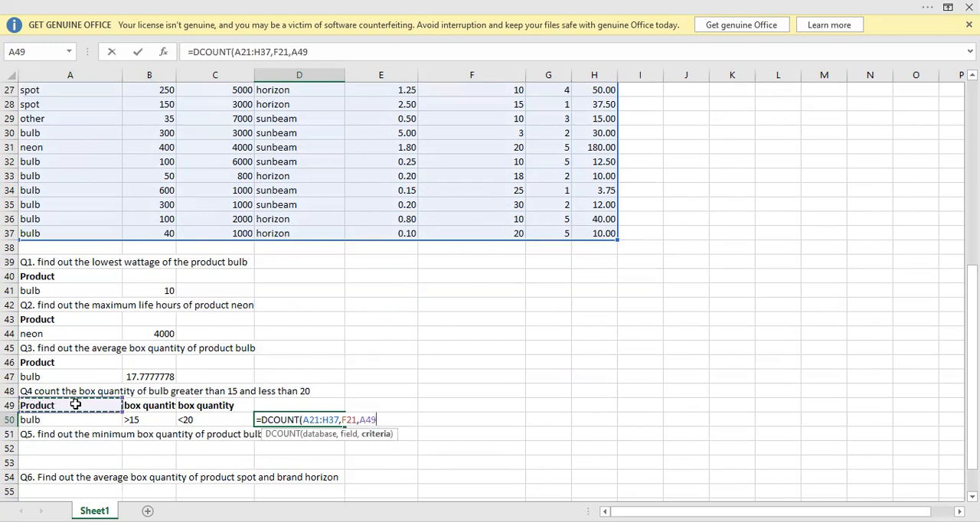
{"action": "key", "text": "ctrl+shift+Right"}
{"action": "key", "text": "ctrl+shift+Down"}
{"action": "key", "text": "shift+Up"}
{"action": "type", "text": ")"}
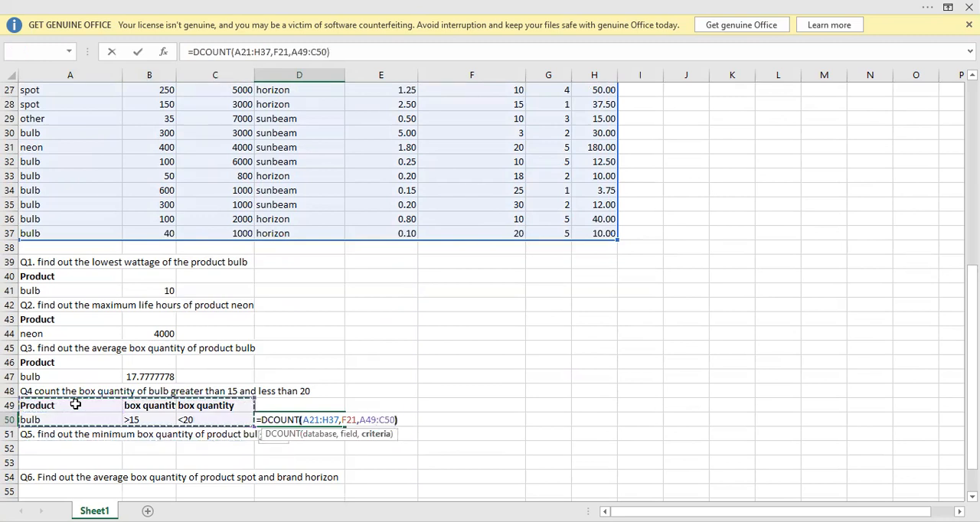
{"action": "key", "text": "Return"}
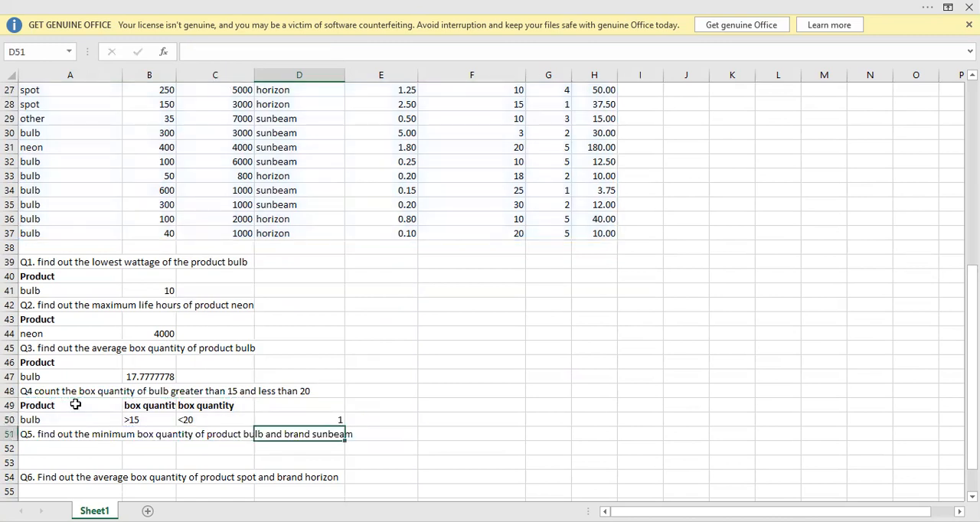
{"action": "left_click", "coordinate": [312, 422]}
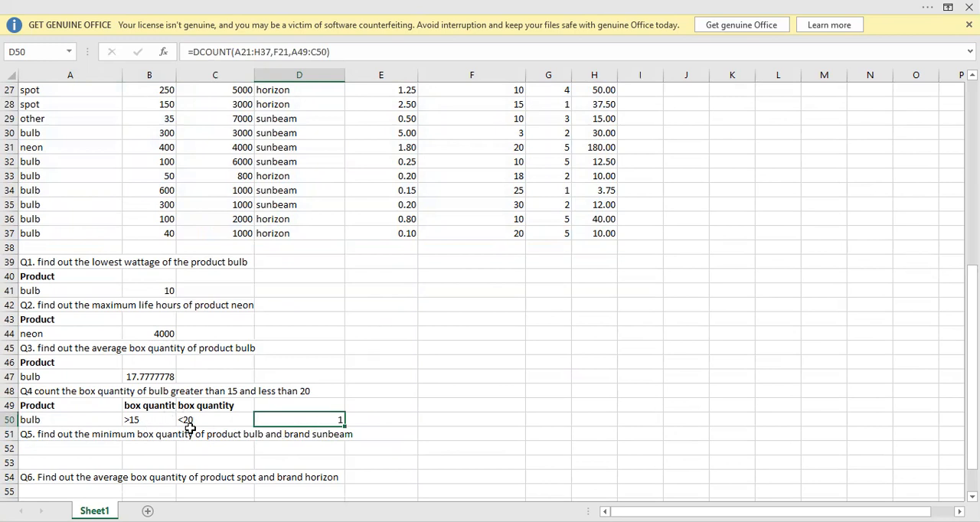
{"action": "key", "text": "Up"}
{"action": "key", "text": "Up"}
{"action": "key", "text": "Up"}
{"action": "key", "text": "Up"}
{"action": "key", "text": "Up"}
{"action": "key", "text": "Up"}
{"action": "key", "text": "Up"}
{"action": "key", "text": "Up"}
{"action": "key", "text": "Up"}
{"action": "key", "text": "Up"}
{"action": "key", "text": "Up"}
{"action": "key", "text": "Up"}
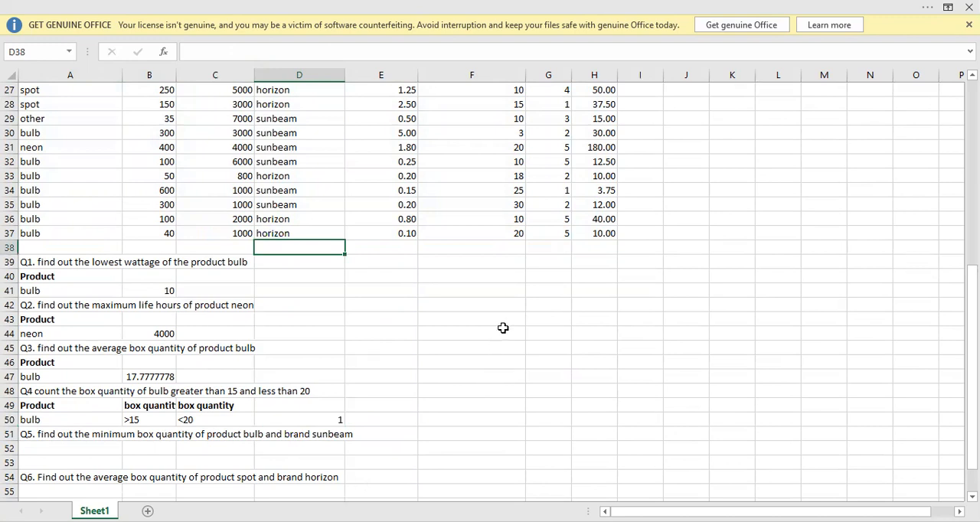
{"action": "key", "text": "alt+Tab"}
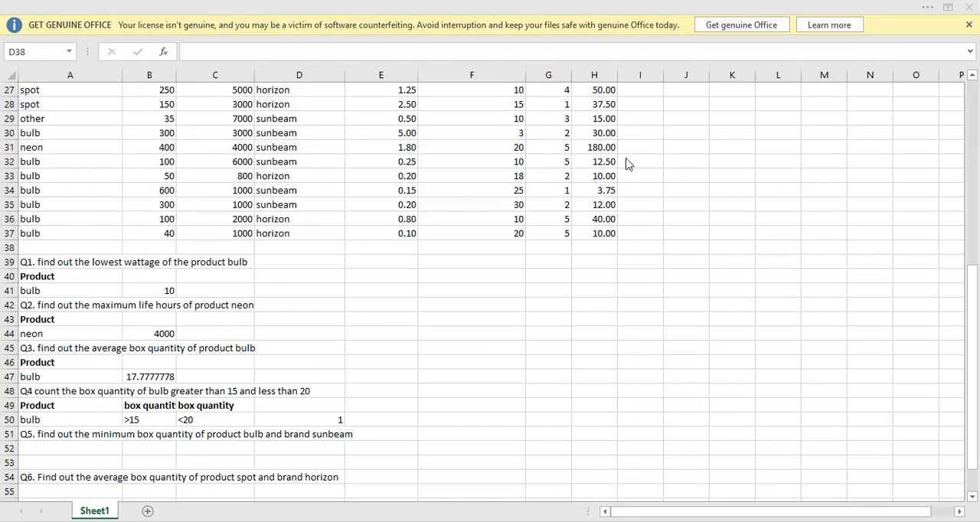
{"action": "left_click", "coordinate": [591, 263]}
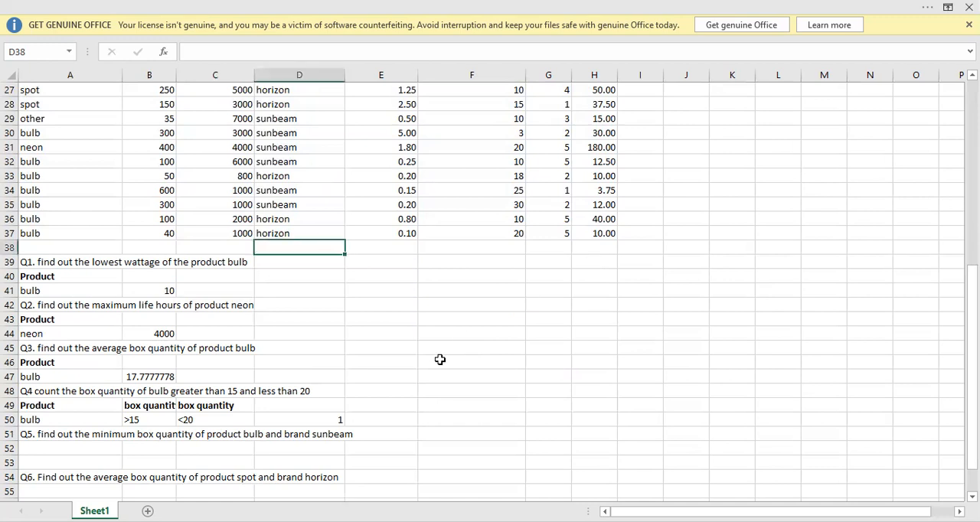
Copy the Product header and bulb criterion from A40:A41 into A52:A53 under Q5.
{"action": "left_click", "coordinate": [65, 445]}
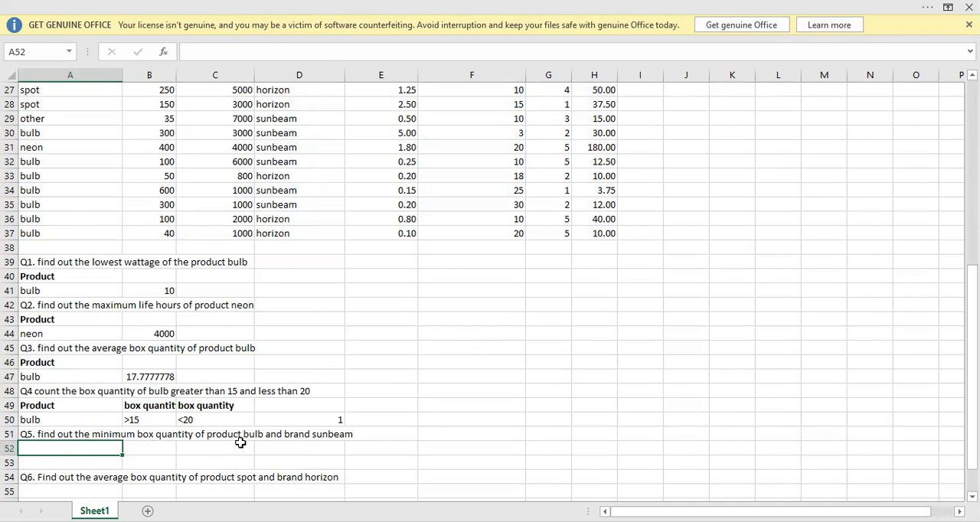
{"action": "key", "text": "Up"}
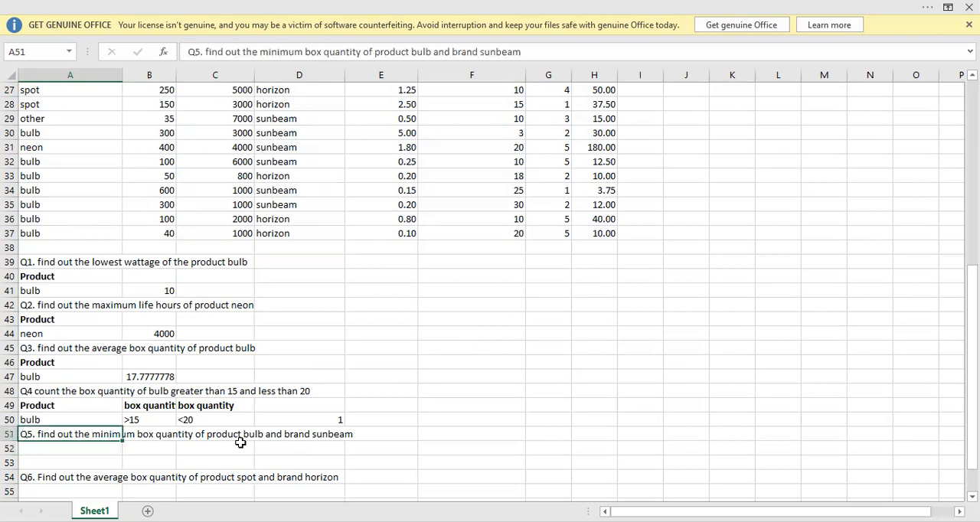
{"action": "left_click", "coordinate": [73, 360]}
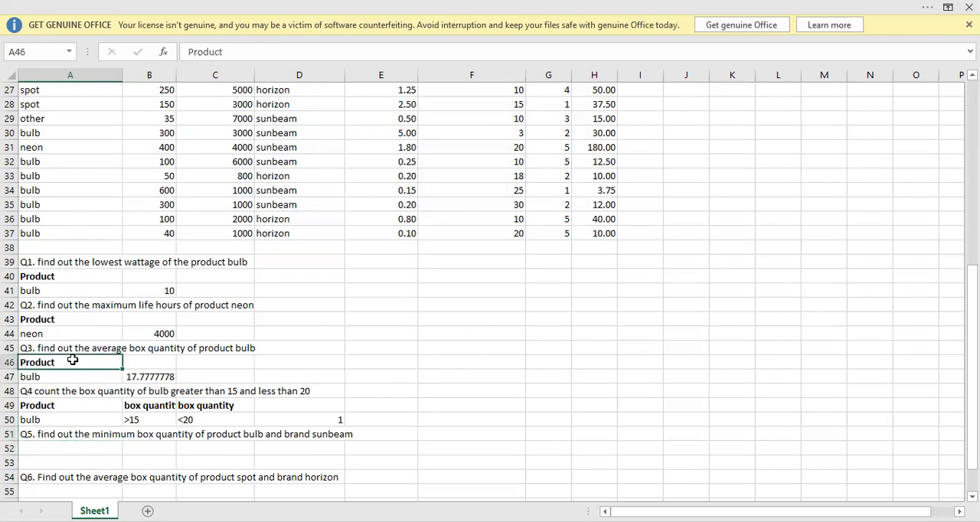
{"action": "left_click_drag", "start_coordinate": [33, 274], "coordinate": [31, 291]}
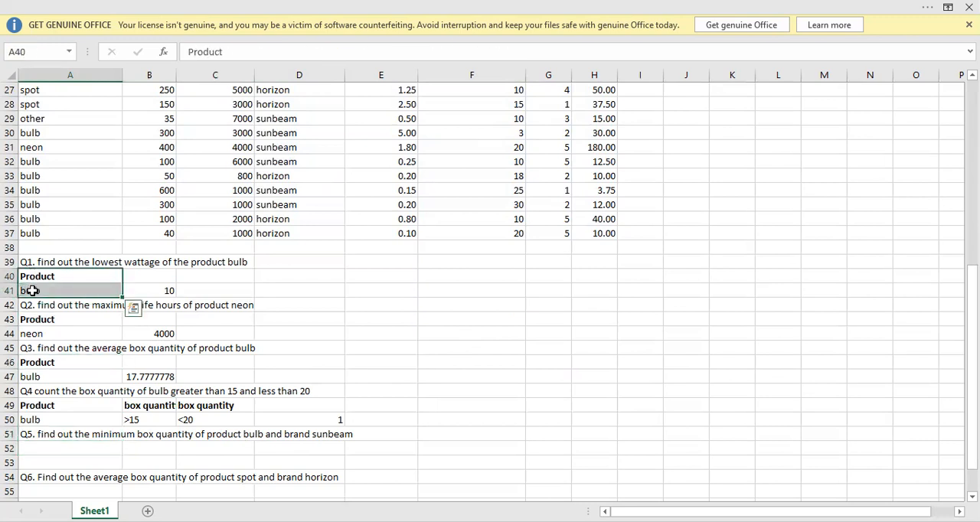
{"action": "key", "text": "ctrl+c"}
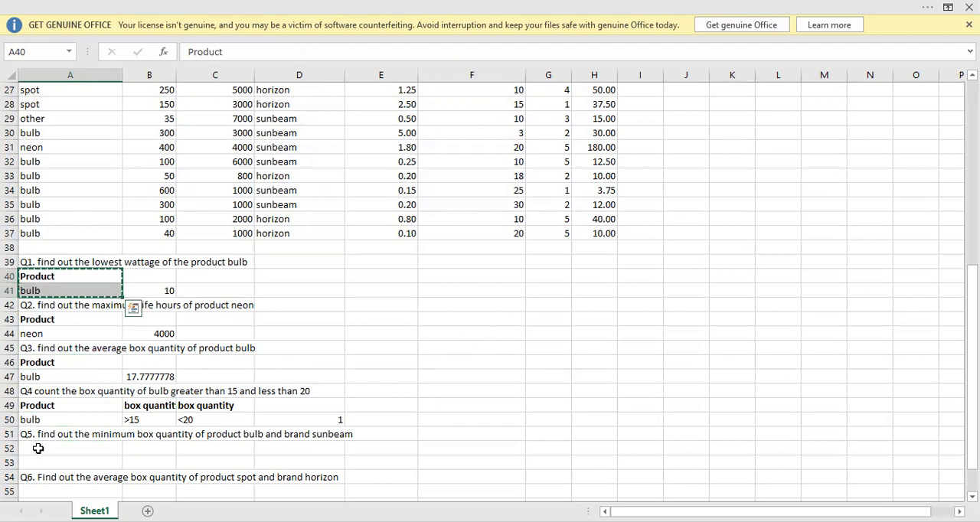
{"action": "left_click", "coordinate": [37, 448]}
{"action": "key", "text": "Return"}
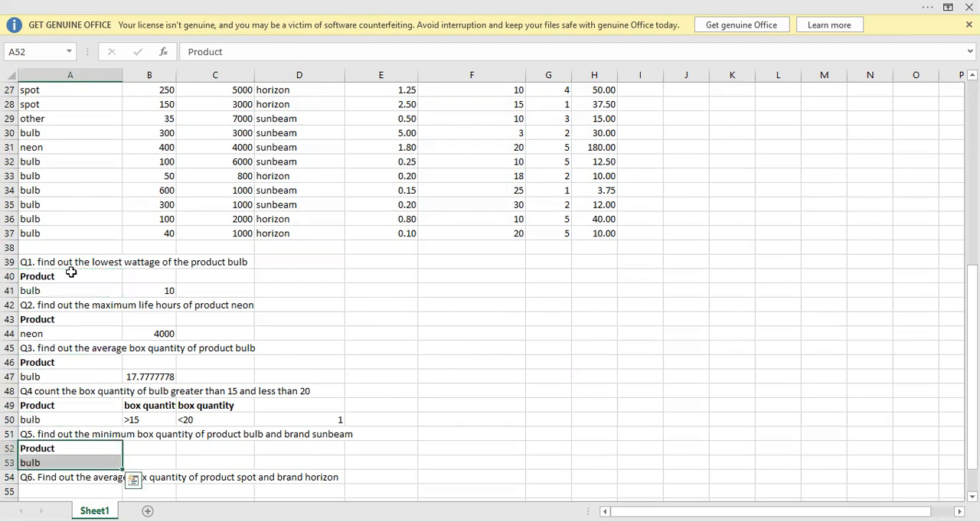
Copy the brand header from D21 into B52, next to the Q5 Product header.
{"action": "key", "text": "Up"}
{"action": "key", "text": "Up"}
{"action": "key", "text": "Up"}
{"action": "key", "text": "Up"}
{"action": "key", "text": "Up"}
{"action": "key", "text": "Up"}
{"action": "key", "text": "Up"}
{"action": "key", "text": "Up"}
{"action": "key", "text": "Up"}
{"action": "key", "text": "Up"}
{"action": "key", "text": "Up"}
{"action": "key", "text": "Up"}
{"action": "key", "text": "Up"}
{"action": "key", "text": "Up"}
{"action": "key", "text": "Up"}
{"action": "key", "text": "Up"}
{"action": "key", "text": "Up"}
{"action": "key", "text": "Up"}
{"action": "key", "text": "Up"}
{"action": "key", "text": "Up"}
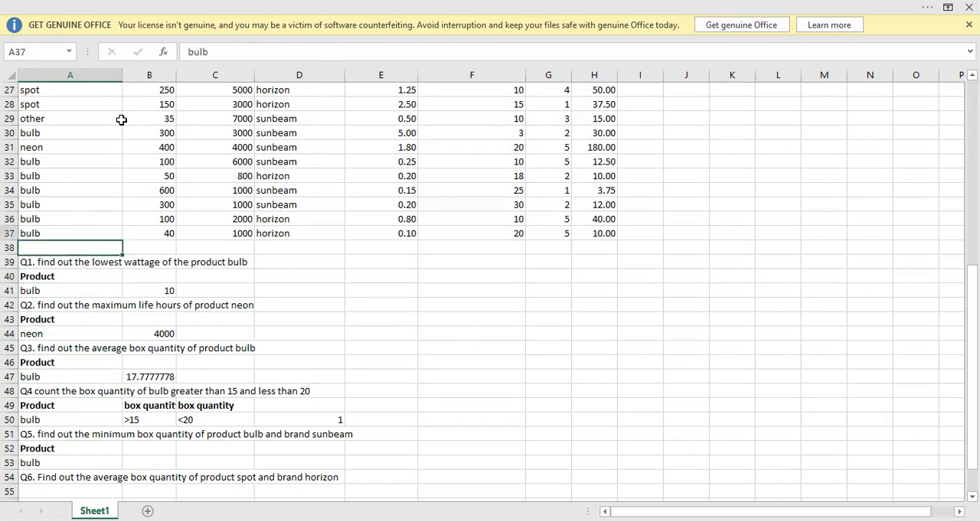
{"action": "key", "text": "Down"}
{"action": "key", "text": "Down"}
{"action": "key", "text": "Down"}
{"action": "key", "text": "Right"}
{"action": "key", "text": "Right"}
{"action": "key", "text": "Right"}
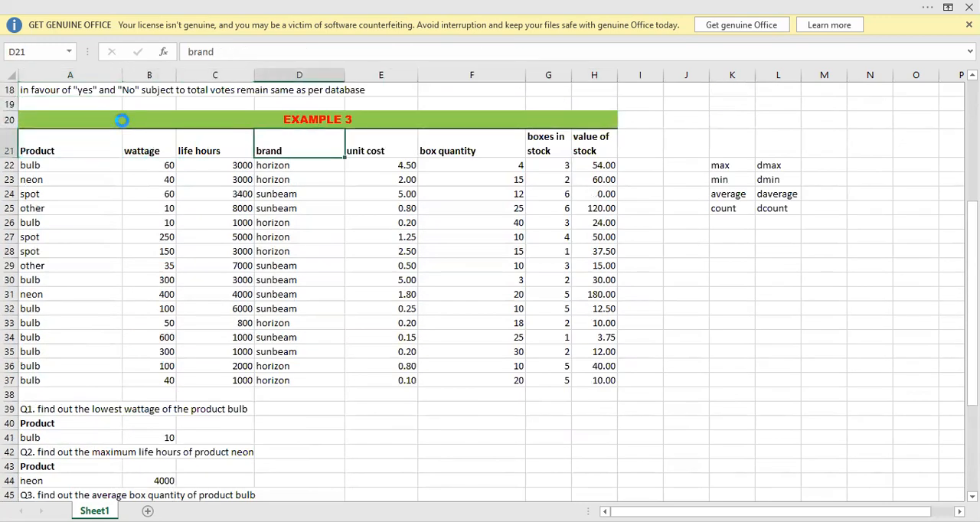
{"action": "key", "text": "ctrl+c"}
{"action": "key", "text": "Down"}
{"action": "key", "text": "Down"}
{"action": "key", "text": "Down"}
{"action": "key", "text": "Down"}
{"action": "key", "text": "Down"}
{"action": "key", "text": "Down"}
{"action": "key", "text": "Down"}
{"action": "key", "text": "Down"}
{"action": "key", "text": "Down"}
{"action": "key", "text": "Down"}
{"action": "key", "text": "Down"}
{"action": "key", "text": "Down"}
{"action": "key", "text": "Down"}
{"action": "key", "text": "Down"}
{"action": "key", "text": "Down"}
{"action": "key", "text": "Down"}
{"action": "key", "text": "Down"}
{"action": "key", "text": "Down"}
{"action": "key", "text": "Down"}
{"action": "key", "text": "Down"}
{"action": "key", "text": "Down"}
{"action": "key", "text": "Down"}
{"action": "key", "text": "Down"}
{"action": "key", "text": "Down"}
{"action": "key", "text": "Down"}
{"action": "key", "text": "Down"}
{"action": "key", "text": "Down"}
{"action": "key", "text": "Down"}
{"action": "key", "text": "Down"}
{"action": "key", "text": "Down"}
{"action": "key", "text": "Down"}
{"action": "key", "text": "Down"}
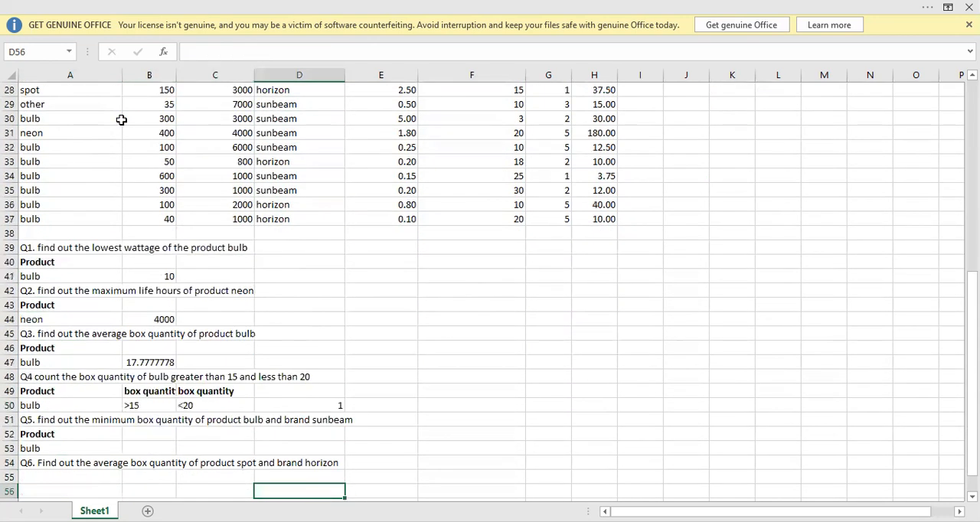
{"action": "key", "text": "Left"}
{"action": "key", "text": "Left"}
{"action": "key", "text": "Left"}
{"action": "key", "text": "Up"}
{"action": "key", "text": "Up"}
{"action": "key", "text": "Up"}
{"action": "key", "text": "Up"}
{"action": "key", "text": "Up"}
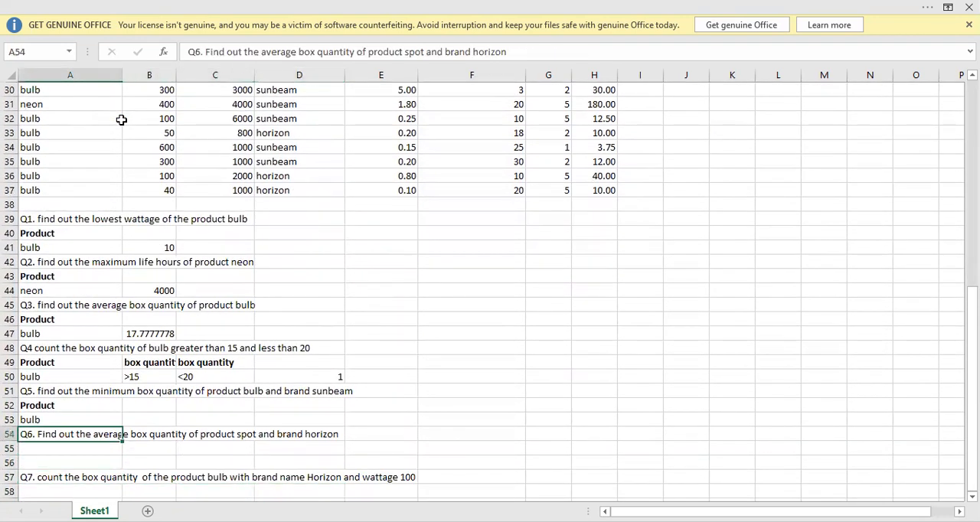
{"action": "key", "text": "Right"}
{"action": "key", "text": "ctrl+v"}
Copy the brand name sunbeam from D34 into B53 as the Q5 brand criterion.
{"action": "key", "text": "Up"}
{"action": "key", "text": "Up"}
{"action": "key", "text": "Up"}
{"action": "key", "text": "Up"}
{"action": "key", "text": "Up"}
{"action": "key", "text": "Up"}
{"action": "key", "text": "Up"}
{"action": "key", "text": "Up"}
{"action": "key", "text": "Up"}
{"action": "key", "text": "Up"}
{"action": "key", "text": "Up"}
{"action": "key", "text": "Up"}
{"action": "key", "text": "Up"}
{"action": "key", "text": "Up"}
{"action": "key", "text": "Up"}
{"action": "key", "text": "Up"}
{"action": "key", "text": "Up"}
{"action": "key", "text": "Up"}
{"action": "key", "text": "Up"}
{"action": "key", "text": "Up"}
{"action": "key", "text": "Right"}
{"action": "key", "text": "Right"}
{"action": "key", "text": "Down"}
{"action": "key", "text": "Down"}
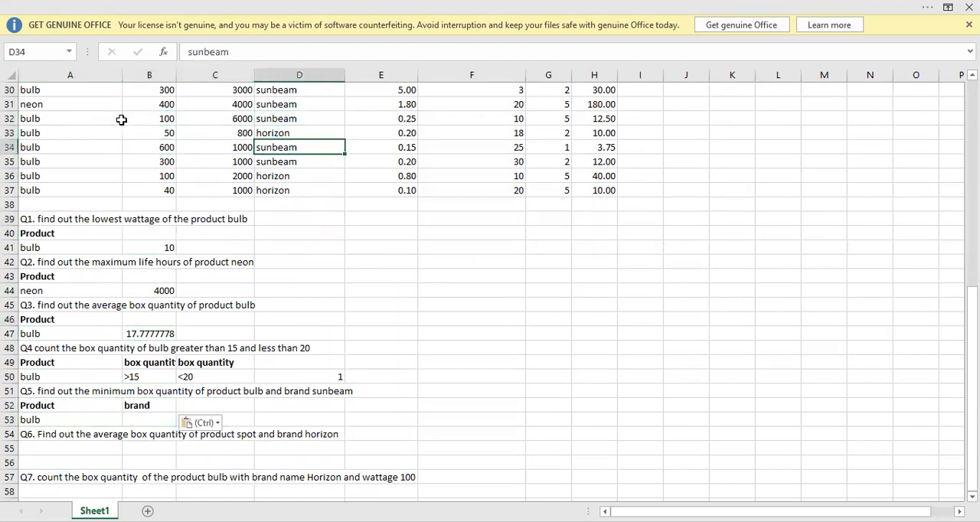
{"action": "key", "text": "ctrl+c"}
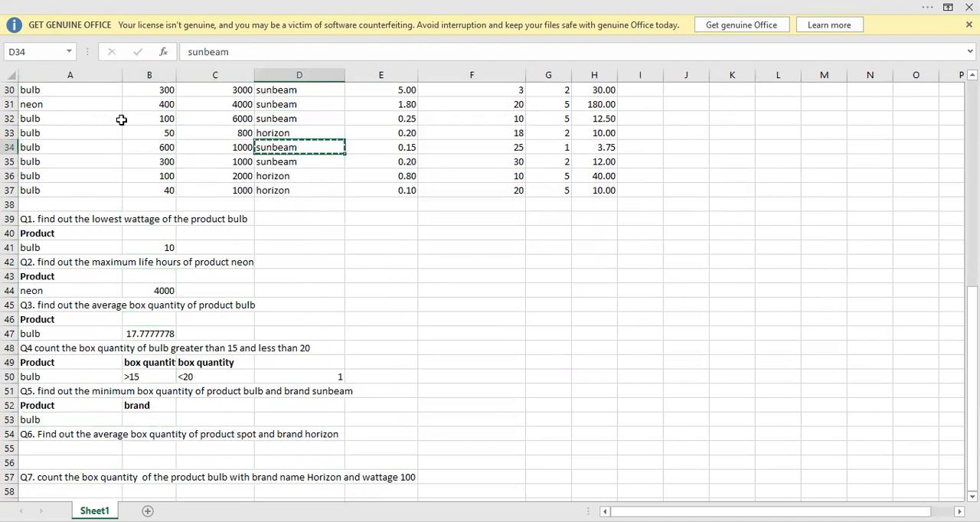
{"action": "key", "text": "Down"}
{"action": "key", "text": "Down"}
{"action": "key", "text": "Down"}
{"action": "key", "text": "Down"}
{"action": "key", "text": "Down"}
{"action": "key", "text": "Down"}
{"action": "key", "text": "Down"}
{"action": "key", "text": "Down"}
{"action": "key", "text": "Down"}
{"action": "key", "text": "Down"}
{"action": "key", "text": "Down"}
{"action": "key", "text": "Down"}
{"action": "key", "text": "Down"}
{"action": "key", "text": "Down"}
{"action": "key", "text": "Down"}
{"action": "key", "text": "Down"}
{"action": "key", "text": "Down"}
{"action": "key", "text": "Down"}
{"action": "key", "text": "Down"}
{"action": "key", "text": "Down"}
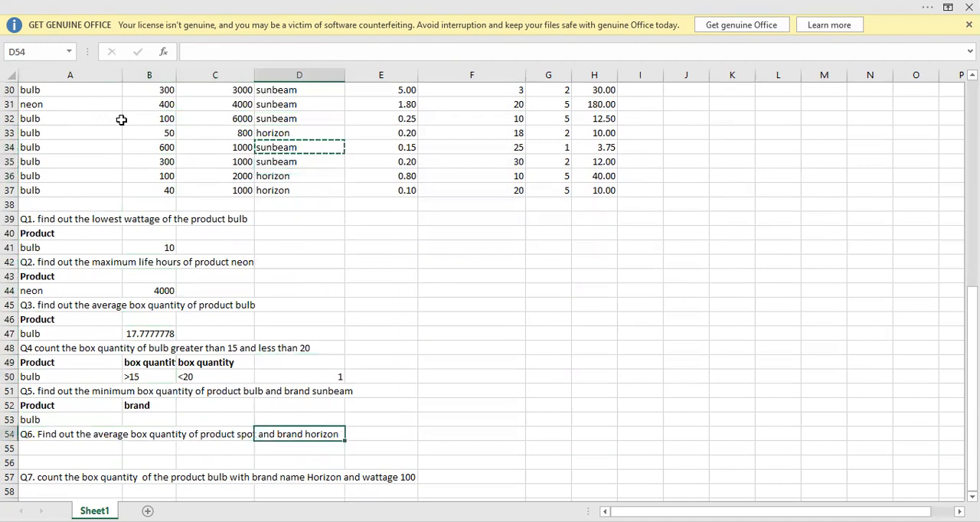
{"action": "key", "text": "Up"}
{"action": "key", "text": "Up"}
{"action": "key", "text": "Up"}
{"action": "key", "text": "Left"}
{"action": "key", "text": "Left"}
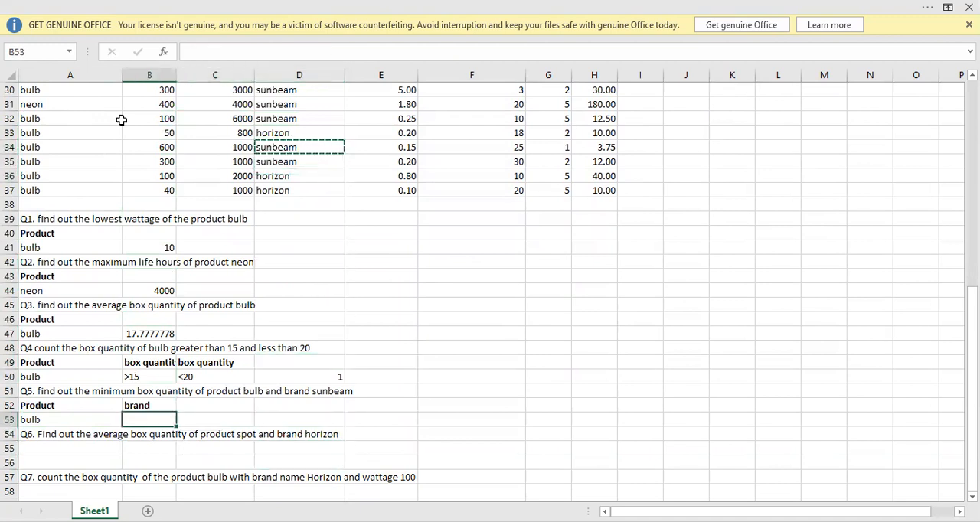
{"action": "key", "text": "ctrl+v"}
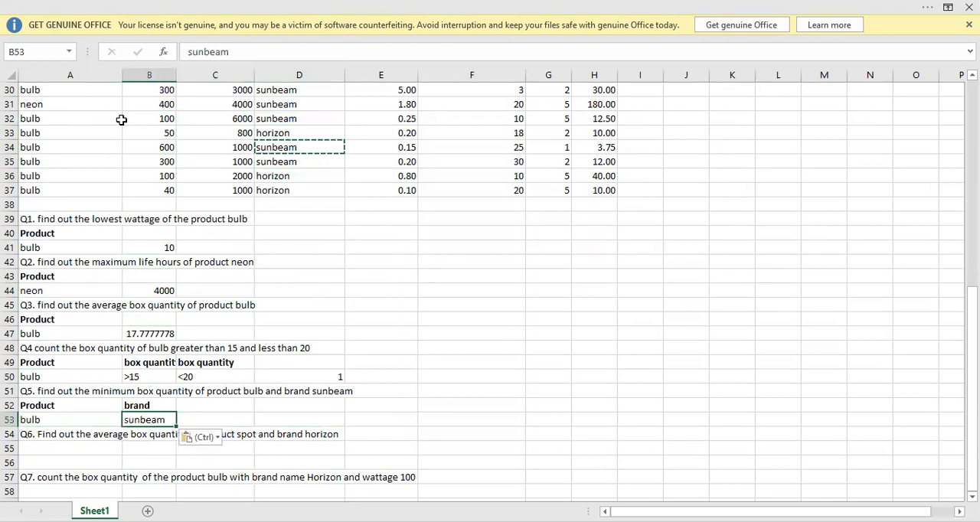
Start a DMIN formula in C53 for Q5 with the product table A21:H37 as the database.
{"action": "left_click", "coordinate": [264, 14]}
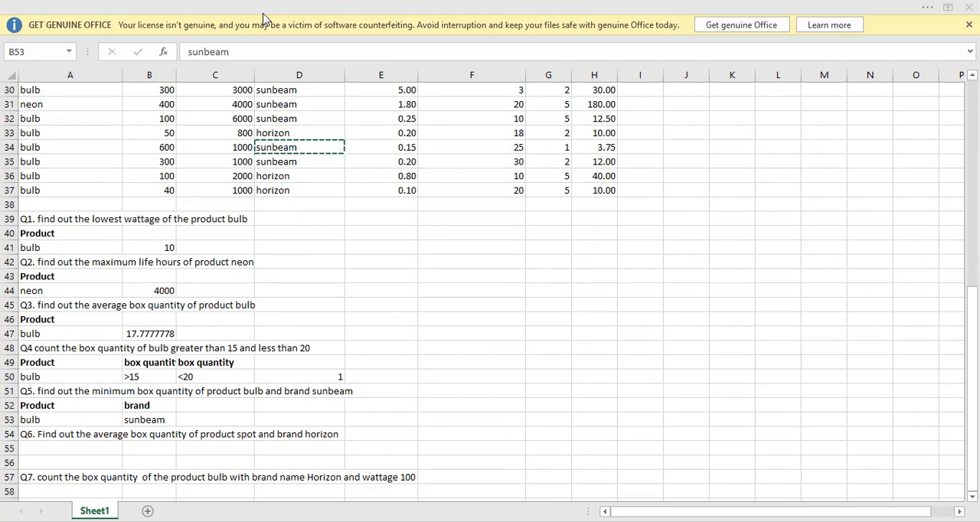
{"action": "left_click", "coordinate": [233, 409]}
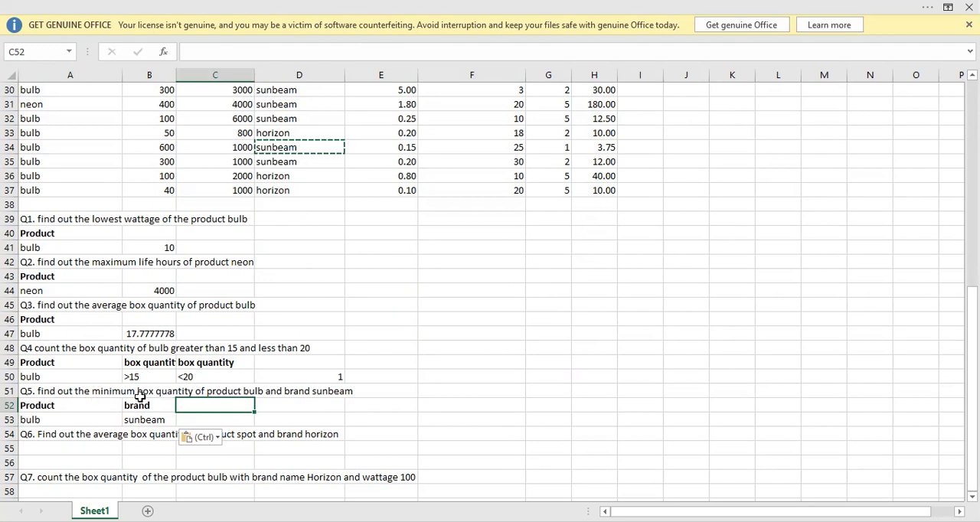
{"action": "left_click", "coordinate": [237, 419]}
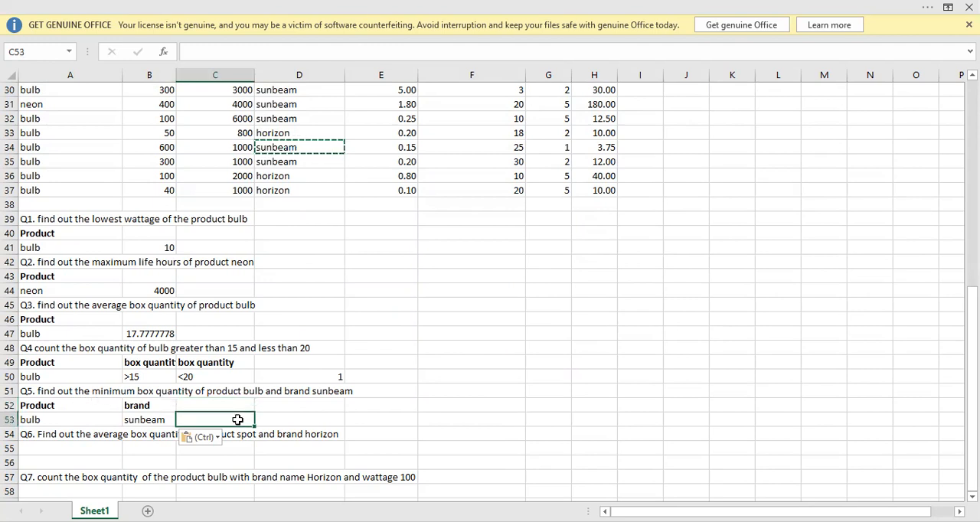
{"action": "type", "text": "=d"}
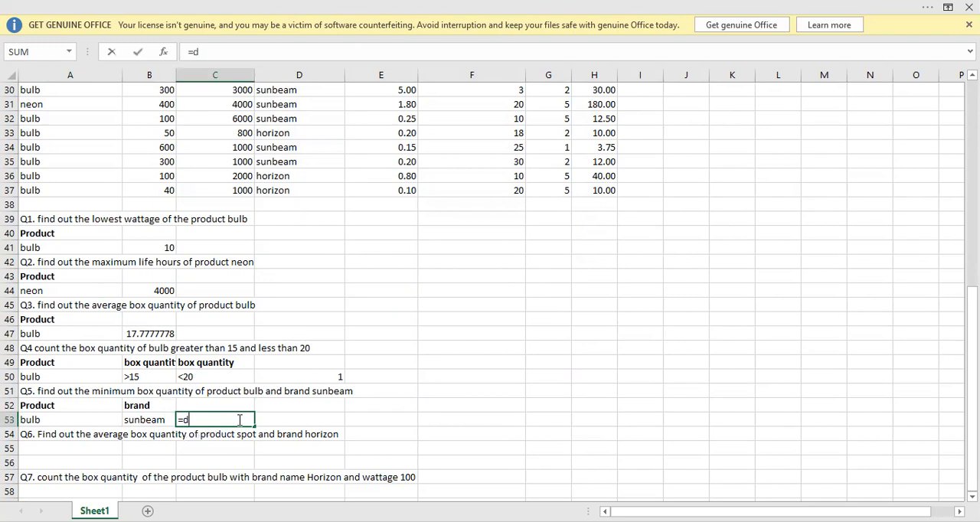
{"action": "type", "text": "min"}
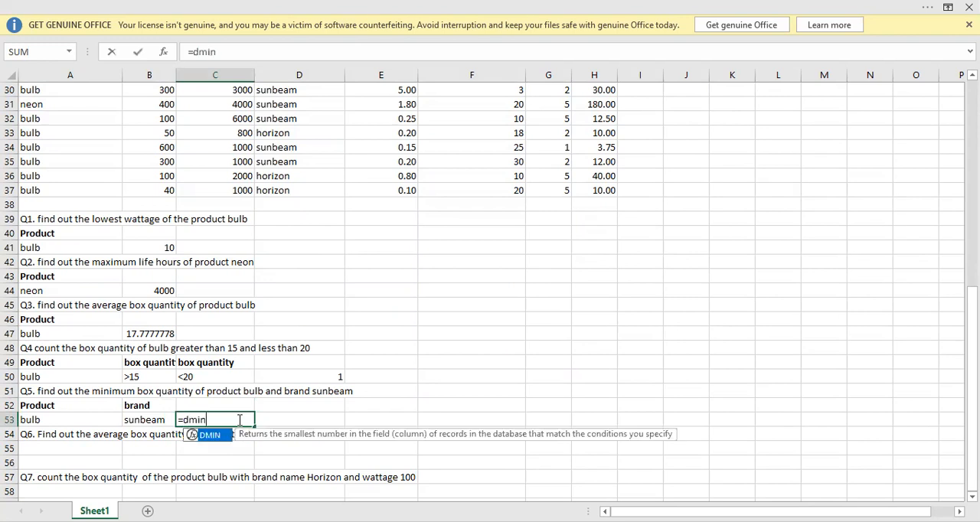
{"action": "key", "text": "Tab"}
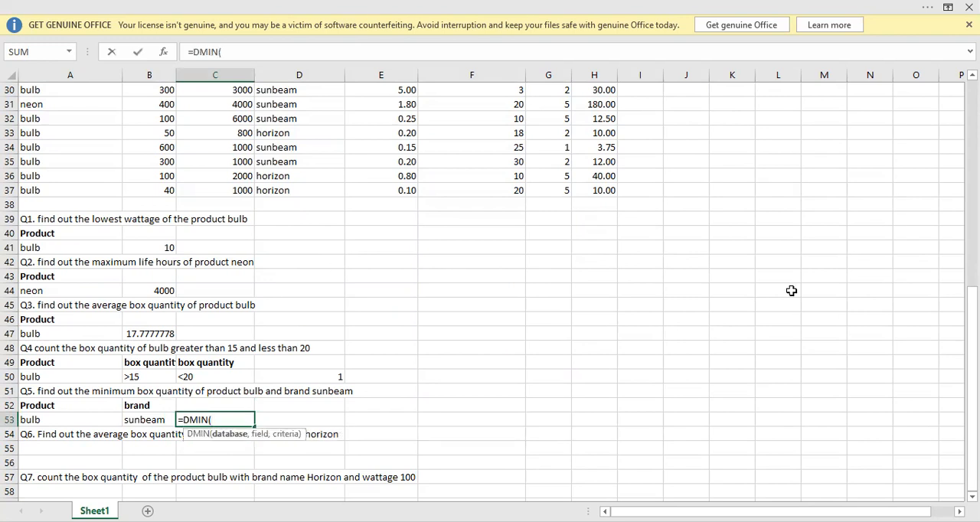
{"action": "left_click_drag", "start_coordinate": [972, 348], "coordinate": [972, 265]}
{"action": "left_click", "coordinate": [80, 118]}
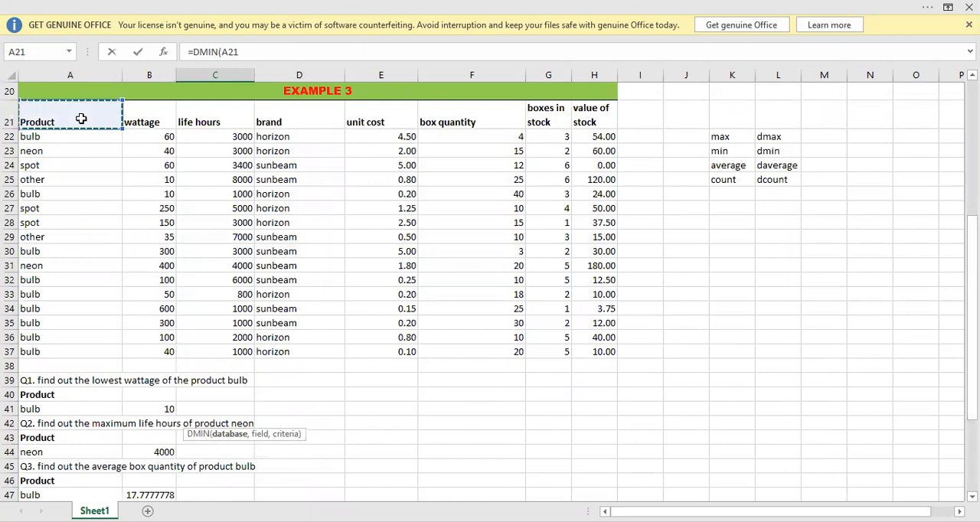
{"action": "key", "text": "ctrl+shift+Right"}
{"action": "key", "text": "ctrl+shift+Down"}
{"action": "type", "text": ","}
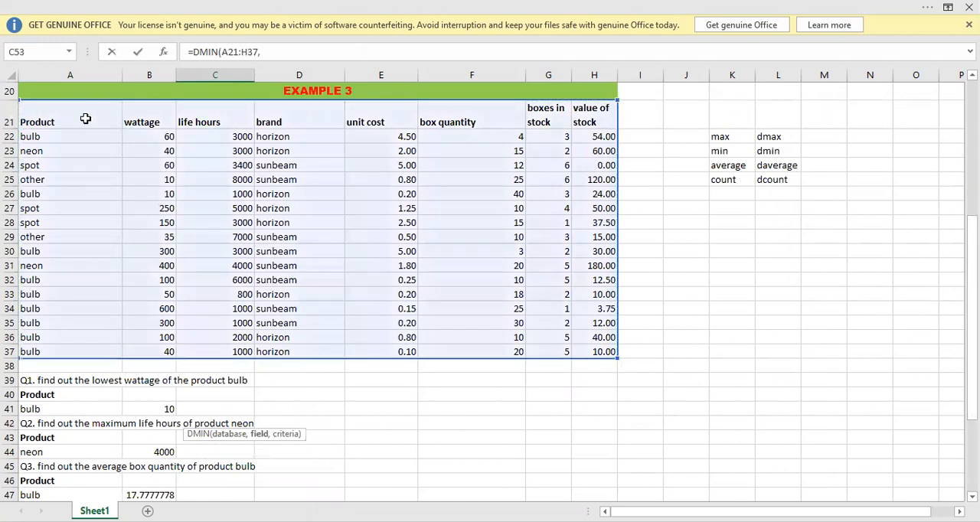
Complete the DMIN formula in C53 with F21 as the field and A52:B53 as the criteria.
{"action": "left_click_drag", "start_coordinate": [972, 252], "coordinate": [191, 451]}
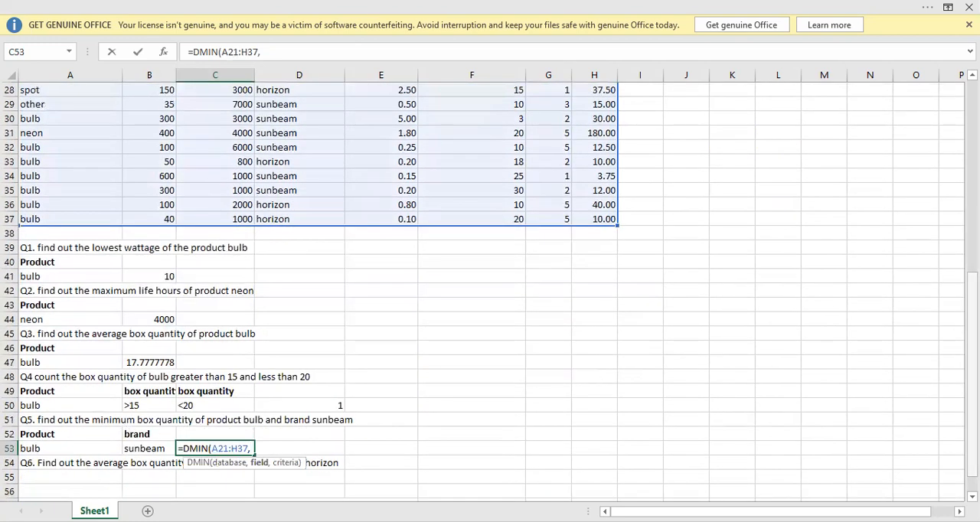
{"action": "left_click_drag", "start_coordinate": [971, 413], "coordinate": [972, 338]}
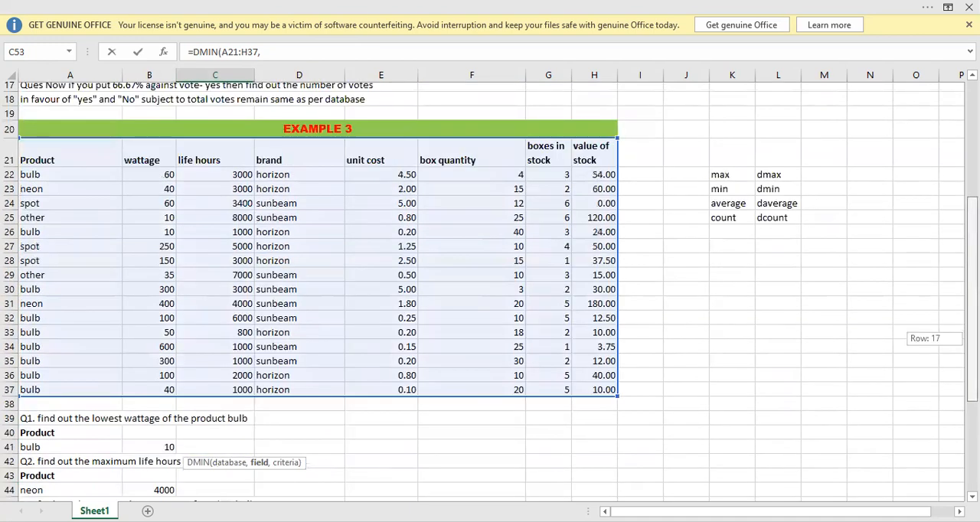
{"action": "left_click", "coordinate": [448, 163]}
{"action": "type", "text": ","}
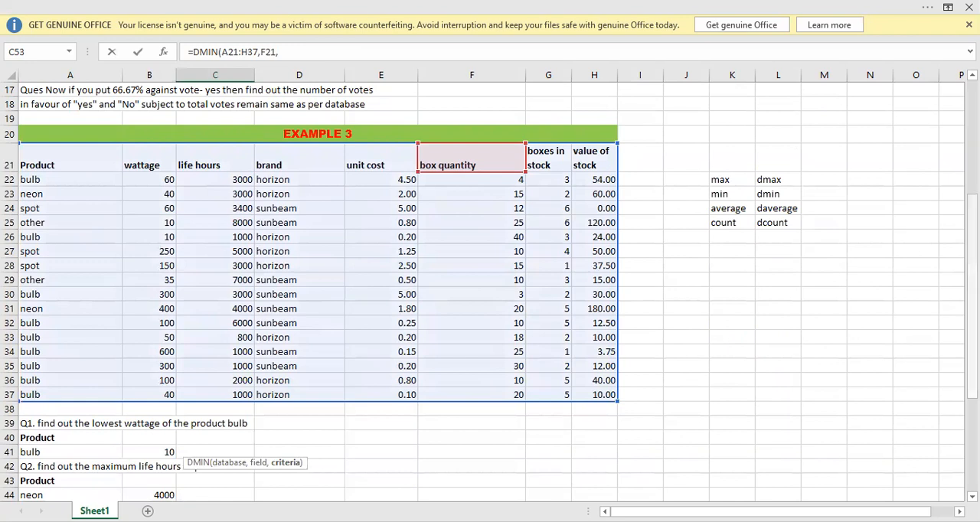
{"action": "left_click_drag", "start_coordinate": [971, 229], "coordinate": [971, 308]}
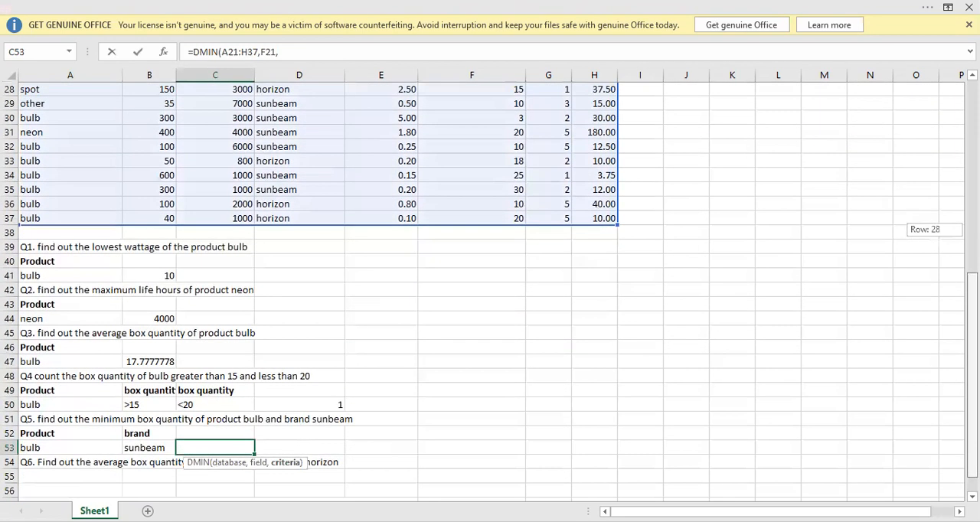
{"action": "left_click", "coordinate": [52, 434]}
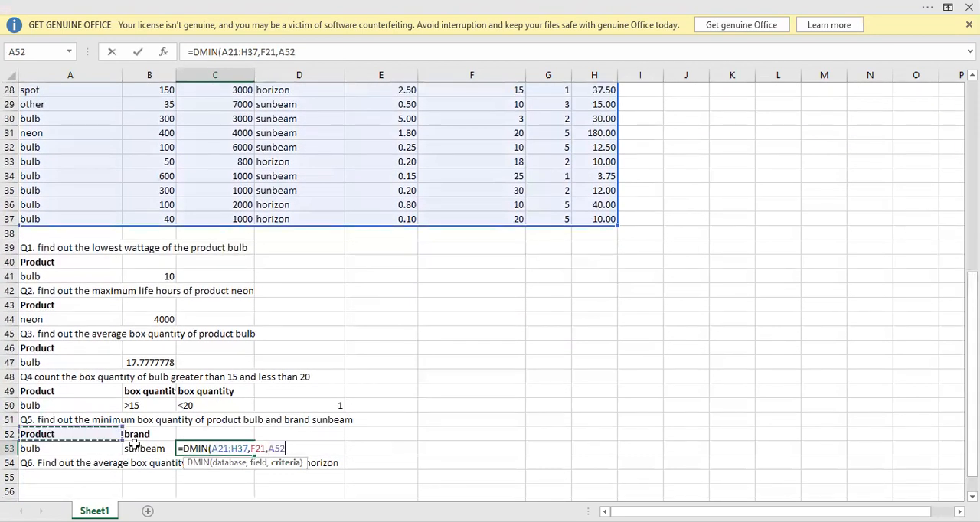
{"action": "left_click_drag", "start_coordinate": [52, 434], "coordinate": [148, 449]}
{"action": "type", "text": ")"}
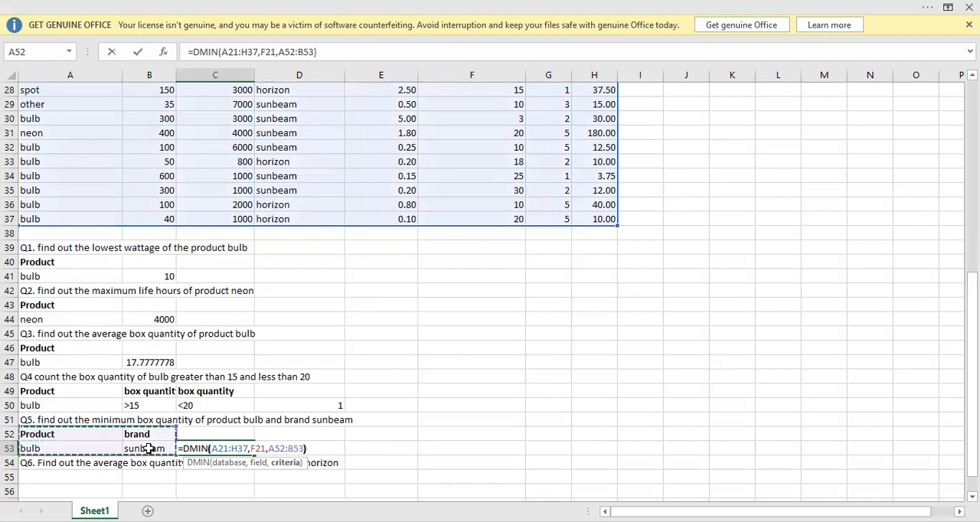
{"action": "key", "text": "Return"}
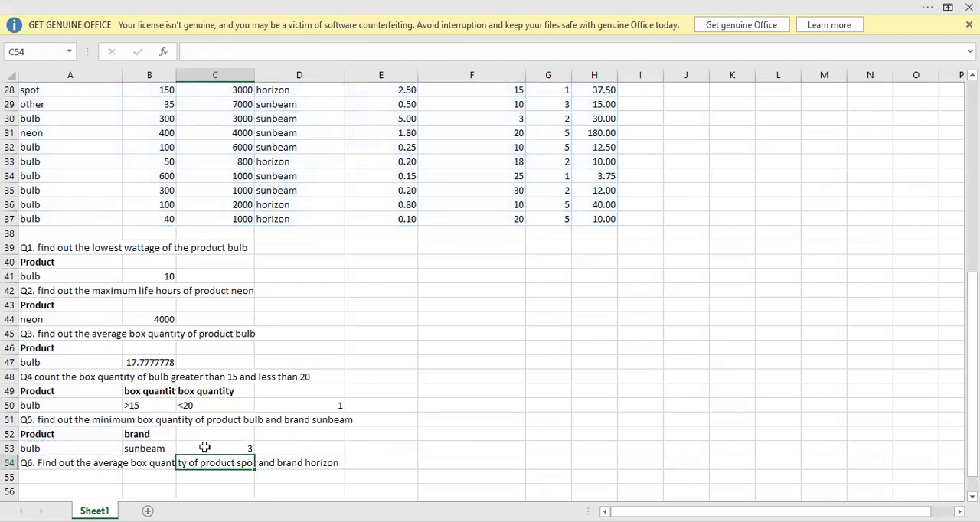
Check the Q5 answer by examining its criteria cells and formula against the product, brand and quantity values of the table's bulb rows.
{"action": "left_click", "coordinate": [70, 444]}
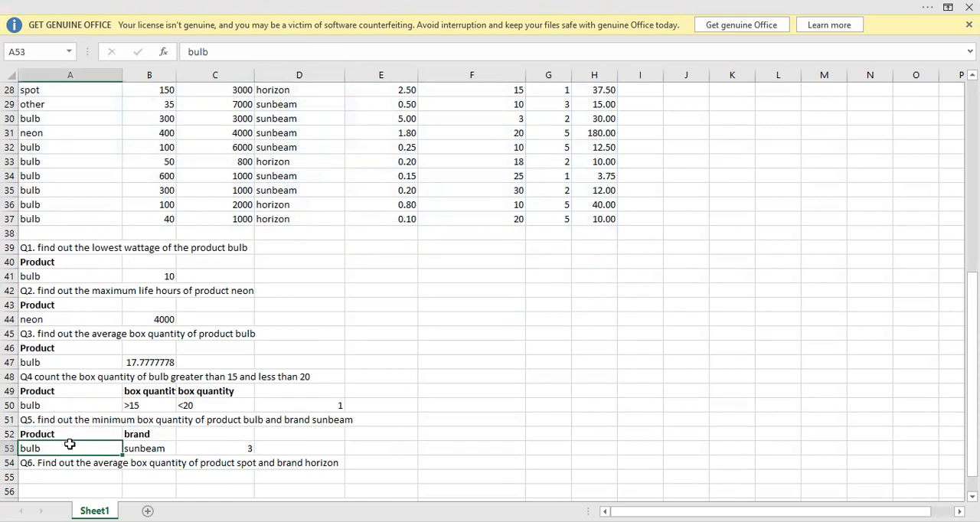
{"action": "left_click", "coordinate": [159, 447]}
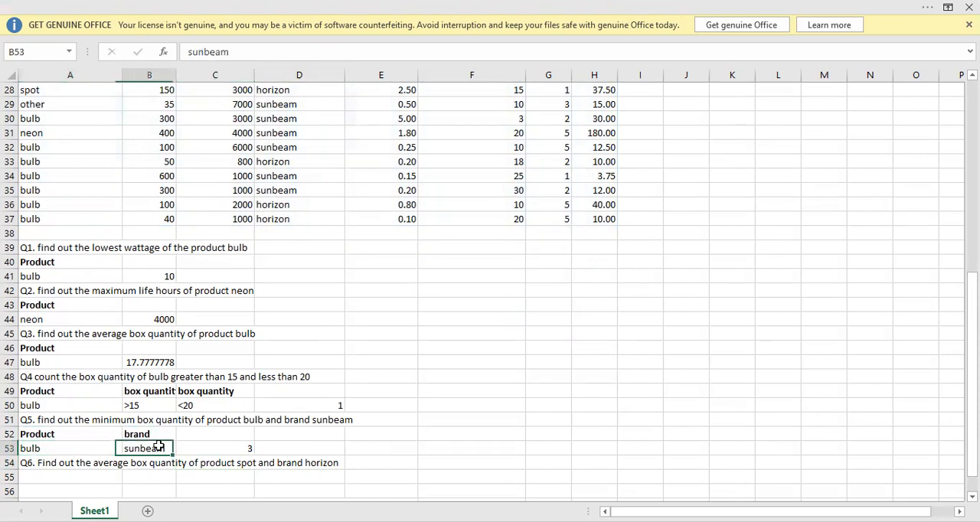
{"action": "left_click", "coordinate": [213, 447]}
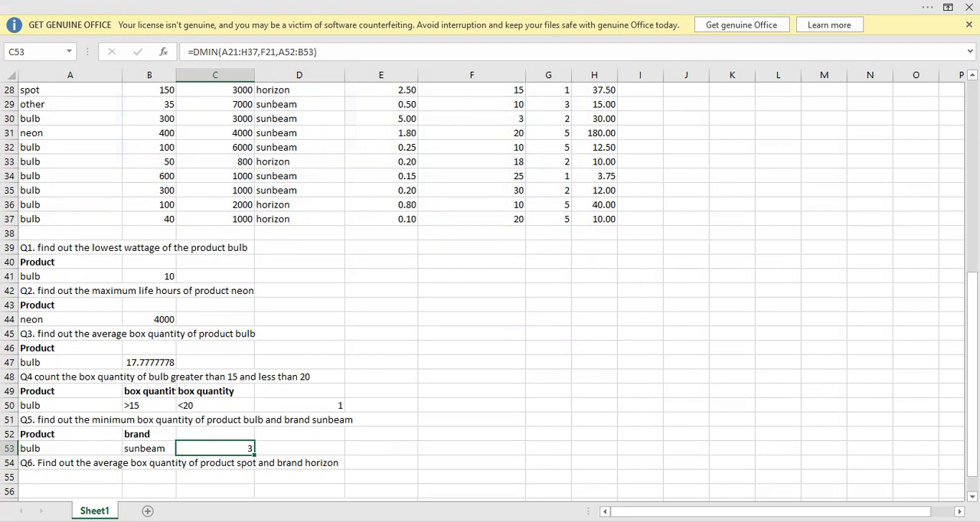
{"action": "left_click_drag", "start_coordinate": [971, 391], "coordinate": [970, 338]}
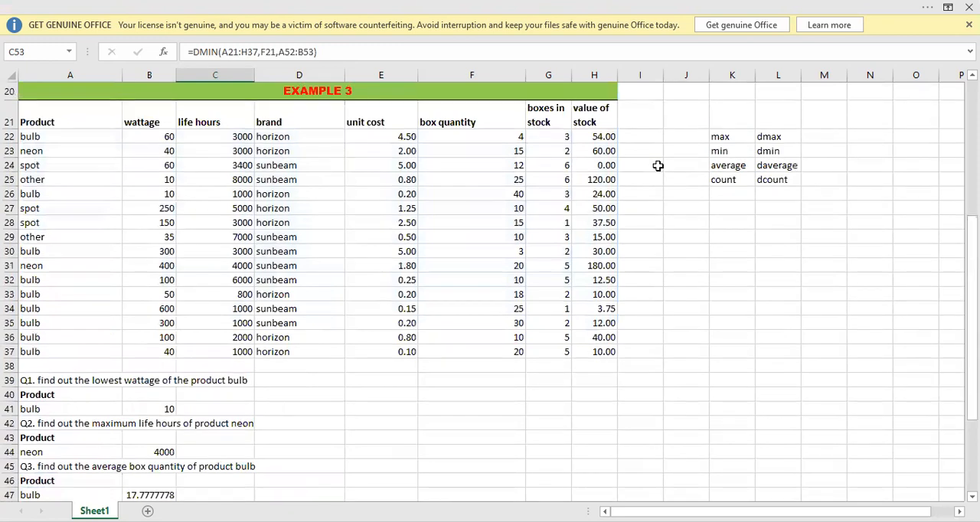
{"action": "left_click", "coordinate": [539, 140]}
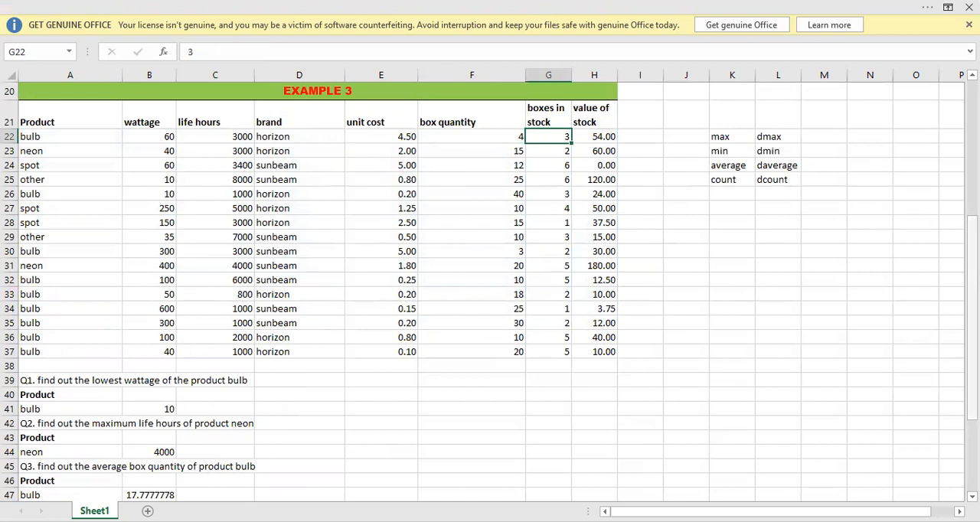
{"action": "mouse_move", "coordinate": [971, 312]}
{"action": "left_mouse_down"}
{"action": "mouse_move", "coordinate": [971, 369]}
{"action": "mouse_move", "coordinate": [971, 316]}
{"action": "left_mouse_up"}
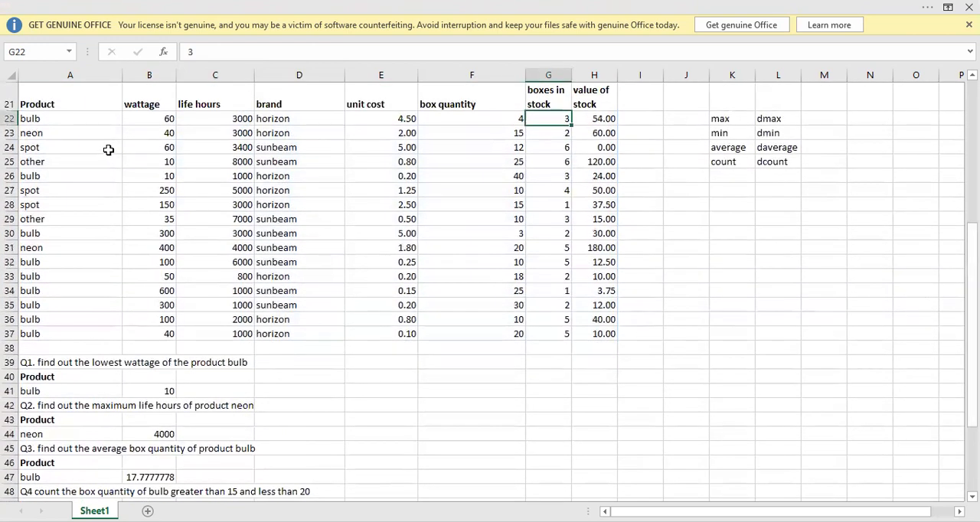
{"action": "left_click", "coordinate": [38, 116]}
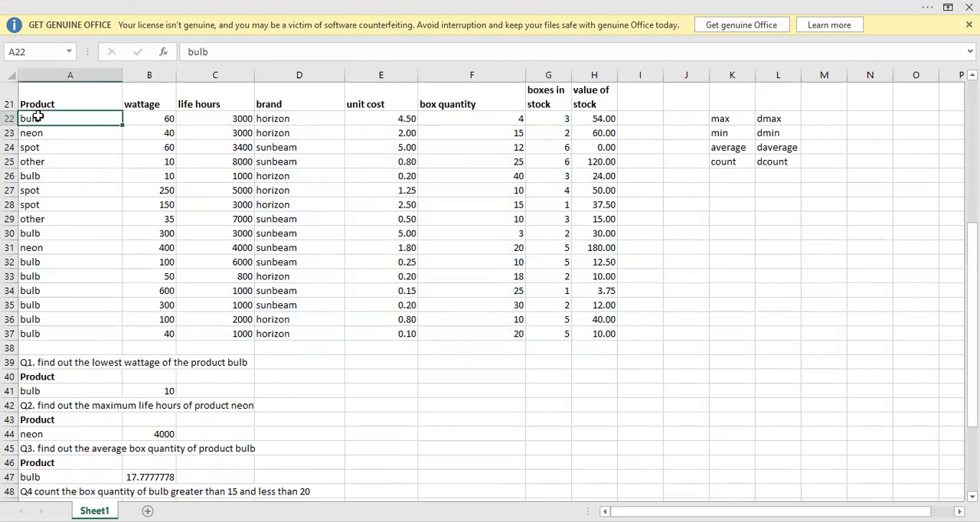
{"action": "left_click", "coordinate": [308, 119]}
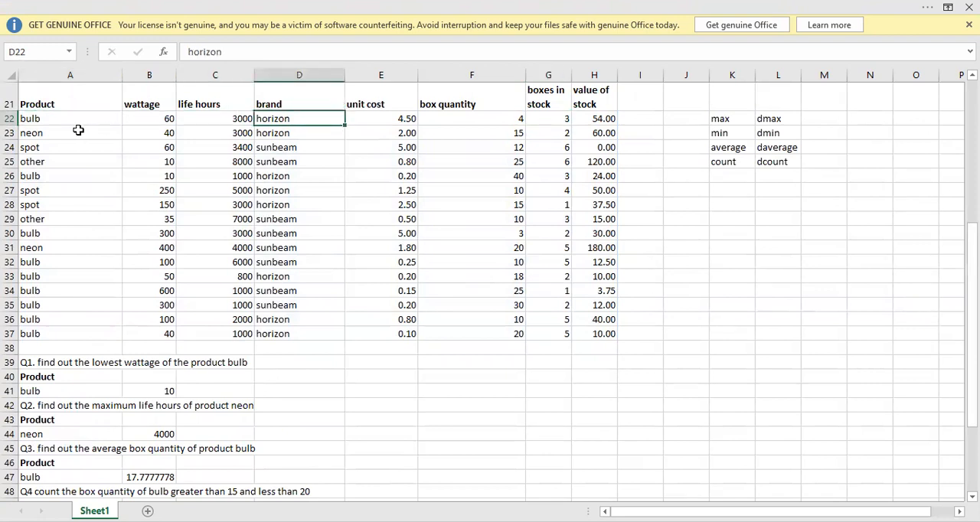
{"action": "left_click", "coordinate": [71, 178]}
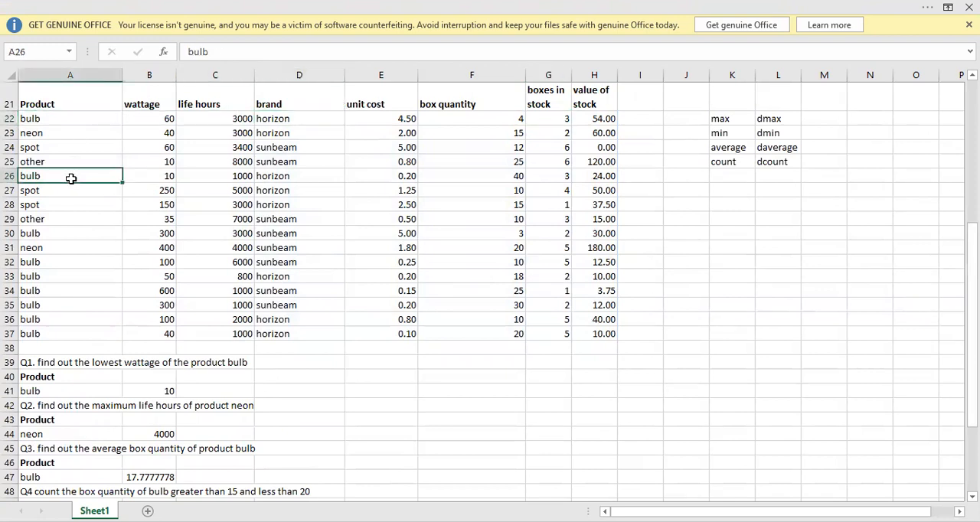
{"action": "left_click", "coordinate": [281, 175]}
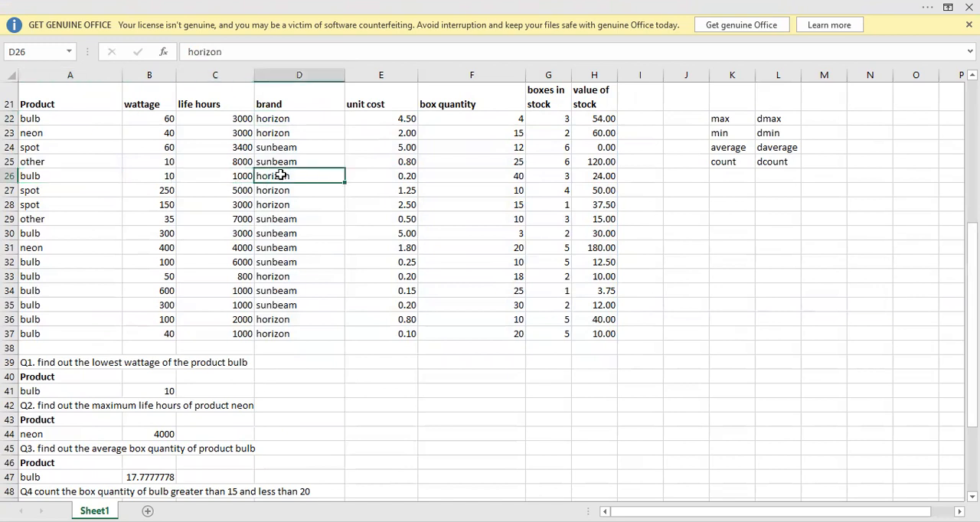
{"action": "left_click", "coordinate": [549, 178]}
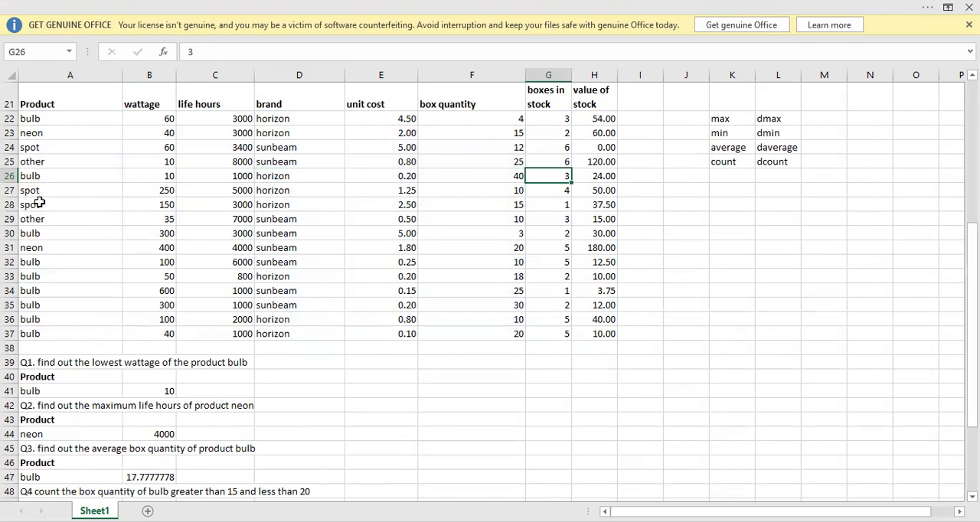
{"action": "left_click", "coordinate": [41, 233]}
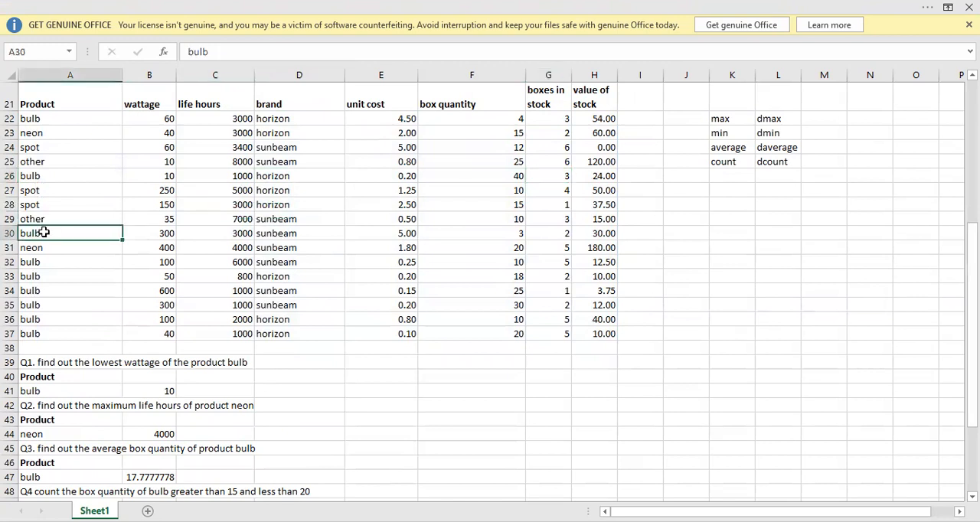
{"action": "left_click", "coordinate": [274, 238]}
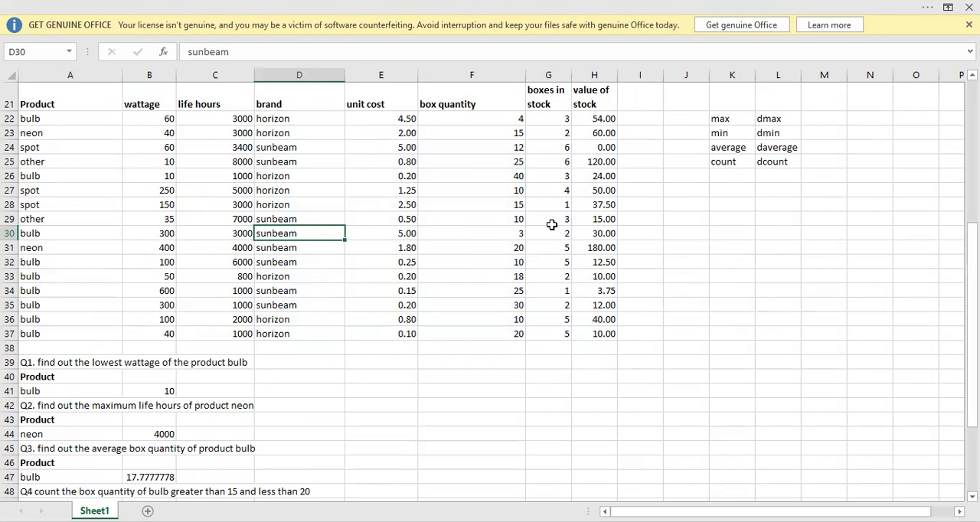
{"action": "left_click", "coordinate": [467, 235]}
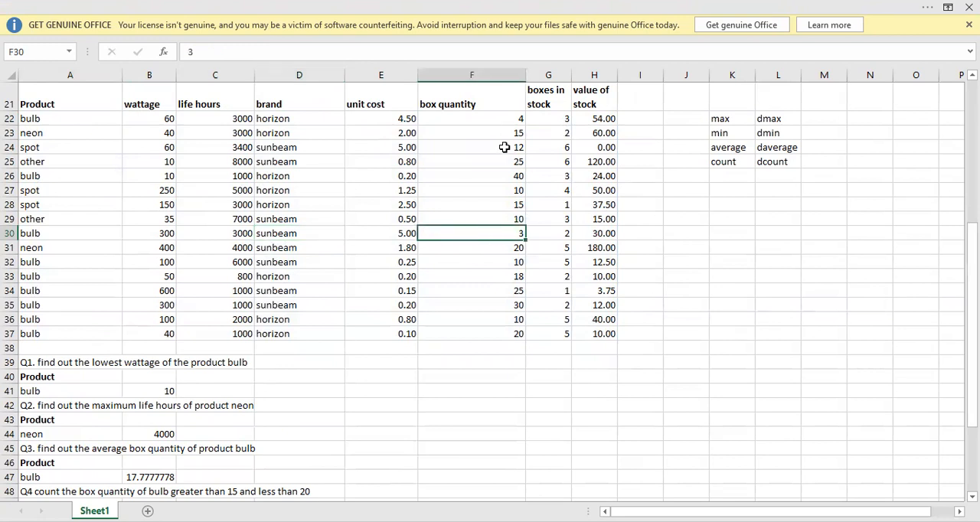
Copy the Product header from A21 into A55 under Q6.
{"action": "key", "text": "Down"}
{"action": "key", "text": "Down"}
{"action": "key", "text": "Down"}
{"action": "key", "text": "Down"}
{"action": "key", "text": "Down"}
{"action": "key", "text": "Down"}
{"action": "key", "text": "Down"}
{"action": "key", "text": "Down"}
{"action": "key", "text": "Down"}
{"action": "key", "text": "Down"}
{"action": "key", "text": "Down"}
{"action": "key", "text": "Down"}
{"action": "key", "text": "Down"}
{"action": "key", "text": "Down"}
{"action": "key", "text": "Down"}
{"action": "key", "text": "Down"}
{"action": "key", "text": "Down"}
{"action": "key", "text": "Down"}
{"action": "key", "text": "Down"}
{"action": "key", "text": "Down"}
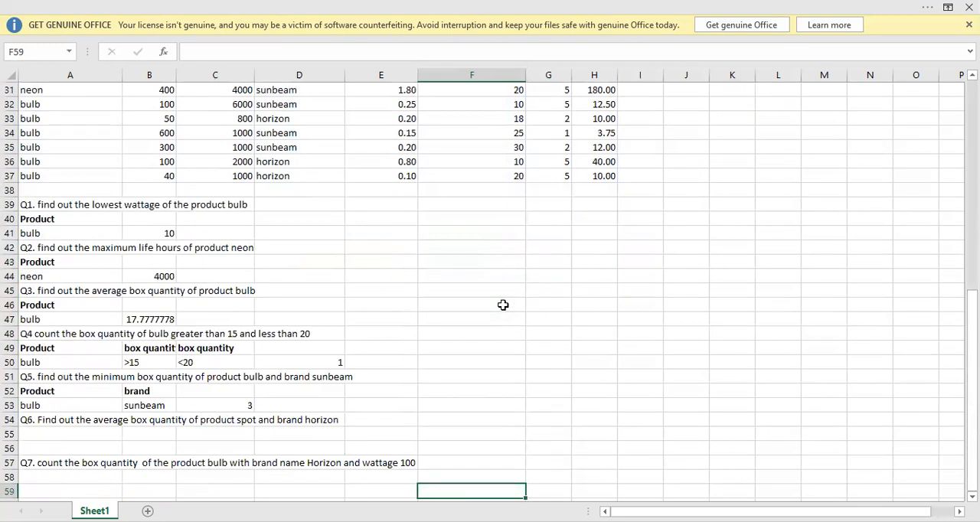
{"action": "key", "text": "Down"}
{"action": "key", "text": "Down"}
{"action": "key", "text": "Left"}
{"action": "key", "text": "Left"}
{"action": "key", "text": "Left"}
{"action": "key", "text": "Left"}
{"action": "key", "text": "Left"}
{"action": "key", "text": "Up"}
{"action": "key", "text": "Up"}
{"action": "key", "text": "Up"}
{"action": "key", "text": "Up"}
{"action": "key", "text": "Up"}
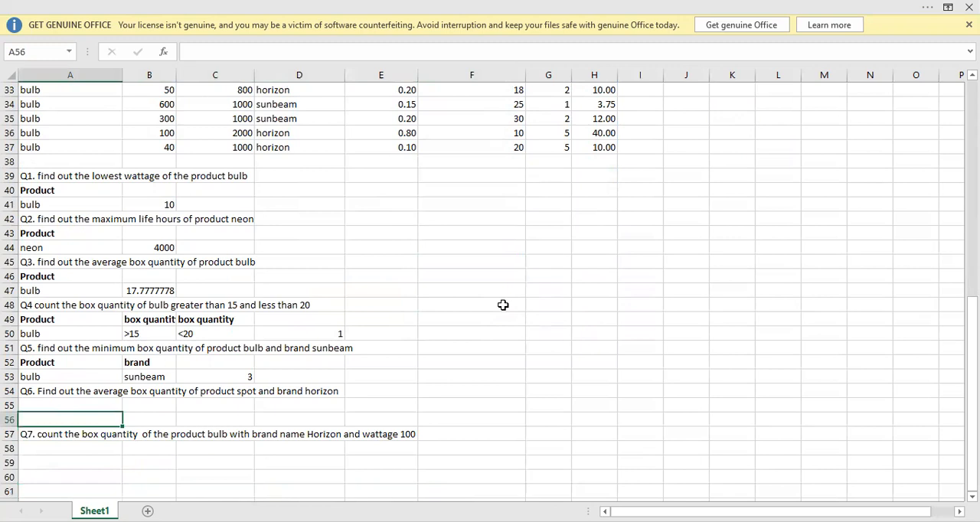
{"action": "key", "text": "Up"}
{"action": "key", "text": "Up"}
{"action": "key", "text": "Up"}
{"action": "key", "text": "Up"}
{"action": "key", "text": "Up"}
{"action": "key", "text": "Up"}
{"action": "key", "text": "Up"}
{"action": "key", "text": "Up"}
{"action": "key", "text": "Up"}
{"action": "key", "text": "Up"}
{"action": "key", "text": "Up"}
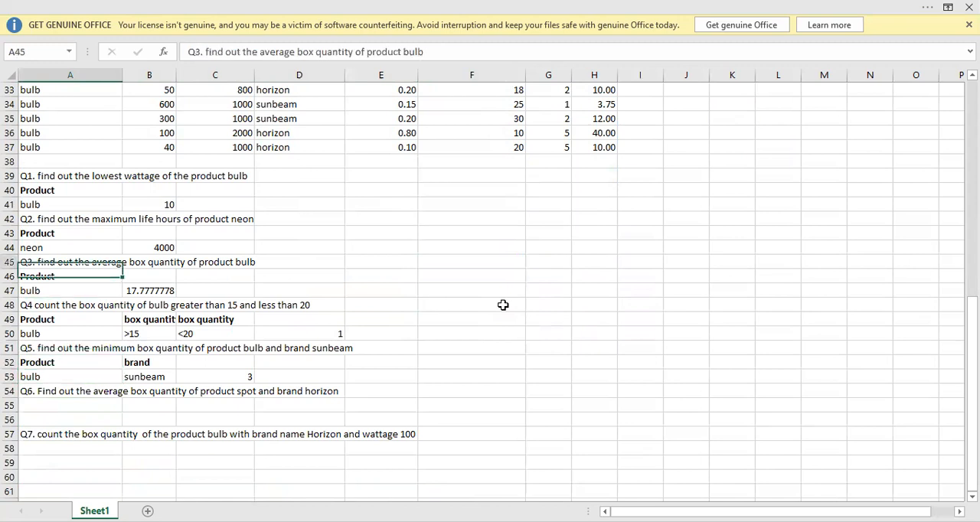
{"action": "key", "text": "Up"}
{"action": "key", "text": "Up"}
{"action": "key", "text": "Up"}
{"action": "key", "text": "Up"}
{"action": "key", "text": "Up"}
{"action": "key", "text": "Up"}
{"action": "key", "text": "Up"}
{"action": "key", "text": "Up"}
{"action": "key", "text": "Up"}
{"action": "key", "text": "Up"}
{"action": "key", "text": "Up"}
{"action": "key", "text": "Up"}
{"action": "key", "text": "Up"}
{"action": "key", "text": "Up"}
{"action": "key", "text": "Up"}
{"action": "key", "text": "Up"}
{"action": "key", "text": "Up"}
{"action": "key", "text": "Up"}
{"action": "key", "text": "Up"}
{"action": "key", "text": "Up"}
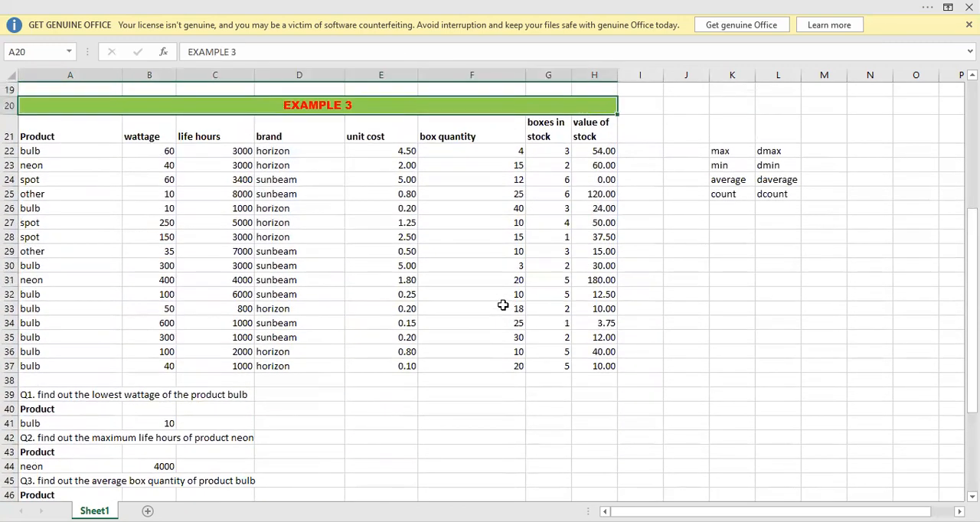
{"action": "key", "text": "Down"}
{"action": "key", "text": "Down"}
{"action": "key", "text": "Up"}
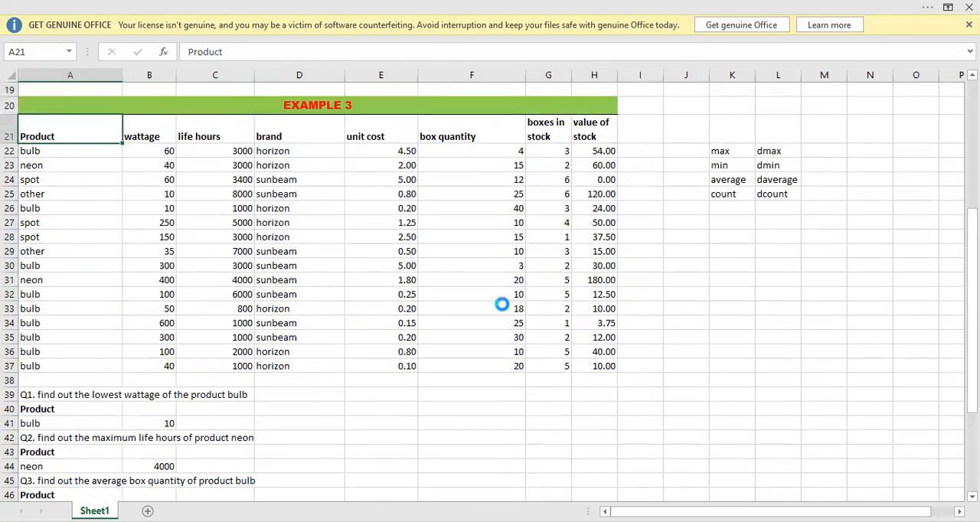
{"action": "key", "text": "ctrl+c"}
{"action": "key", "text": "Down"}
{"action": "key", "text": "Down"}
{"action": "key", "text": "Down"}
{"action": "key", "text": "Down"}
{"action": "key", "text": "Down"}
{"action": "key", "text": "Down"}
{"action": "key", "text": "Down"}
{"action": "key", "text": "Down"}
{"action": "key", "text": "Down"}
{"action": "key", "text": "Down"}
{"action": "key", "text": "Down"}
{"action": "key", "text": "Down"}
{"action": "key", "text": "Down"}
{"action": "key", "text": "Down"}
{"action": "key", "text": "Down"}
{"action": "key", "text": "Down"}
{"action": "key", "text": "Down"}
{"action": "key", "text": "Down"}
{"action": "key", "text": "Down"}
{"action": "key", "text": "Down"}
{"action": "key", "text": "Down"}
{"action": "key", "text": "Down"}
{"action": "key", "text": "Down"}
{"action": "key", "text": "Down"}
{"action": "key", "text": "Down"}
{"action": "key", "text": "Down"}
{"action": "key", "text": "Down"}
{"action": "key", "text": "Down"}
{"action": "key", "text": "Down"}
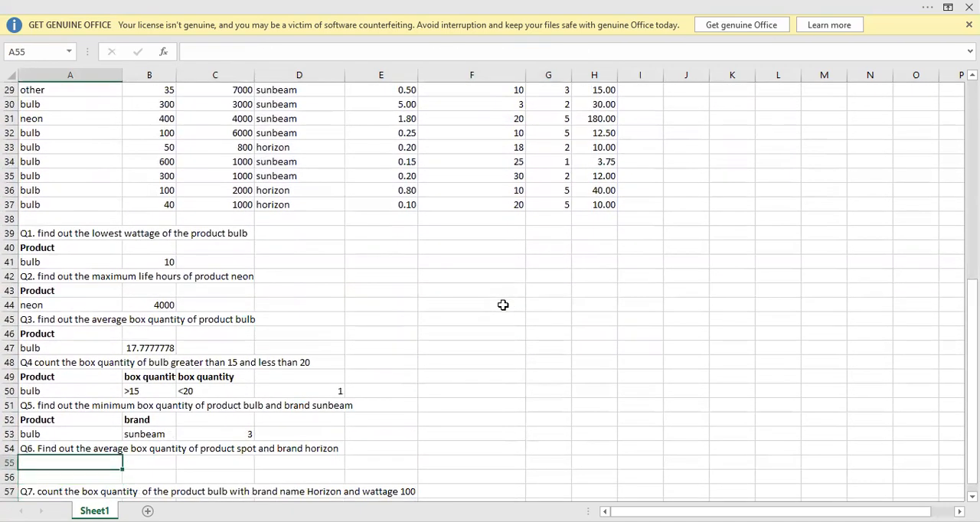
{"action": "key", "text": "ctrl+v"}
Copy the spot product value from the product table into A56 under the Q6 Product header.
{"action": "key", "text": "Up"}
{"action": "key", "text": "Up"}
{"action": "key", "text": "Up"}
{"action": "key", "text": "Up"}
{"action": "key", "text": "Up"}
{"action": "key", "text": "Up"}
{"action": "key", "text": "Up"}
{"action": "key", "text": "Up"}
{"action": "key", "text": "Up"}
{"action": "key", "text": "Up"}
{"action": "key", "text": "Up"}
{"action": "key", "text": "Up"}
{"action": "key", "text": "Up"}
{"action": "key", "text": "Up"}
{"action": "key", "text": "Up"}
{"action": "key", "text": "Up"}
{"action": "key", "text": "Up"}
{"action": "key", "text": "Up"}
{"action": "key", "text": "Up"}
{"action": "key", "text": "Up"}
{"action": "key", "text": "Down"}
{"action": "key", "text": "Down"}
{"action": "key", "text": "ctrl+c"}
{"action": "key", "text": "Down"}
{"action": "key", "text": "Down"}
{"action": "key", "text": "Down"}
{"action": "key", "text": "Down"}
{"action": "key", "text": "Down"}
{"action": "key", "text": "Down"}
{"action": "key", "text": "Down"}
{"action": "key", "text": "Down"}
{"action": "key", "text": "Down"}
{"action": "key", "text": "Down"}
{"action": "key", "text": "Down"}
{"action": "key", "text": "Down"}
{"action": "key", "text": "Down"}
{"action": "key", "text": "Down"}
{"action": "key", "text": "Down"}
{"action": "key", "text": "Down"}
{"action": "key", "text": "Down"}
{"action": "key", "text": "Down"}
{"action": "key", "text": "Down"}
{"action": "key", "text": "Down"}
{"action": "key", "text": "Down"}
{"action": "key", "text": "Up"}
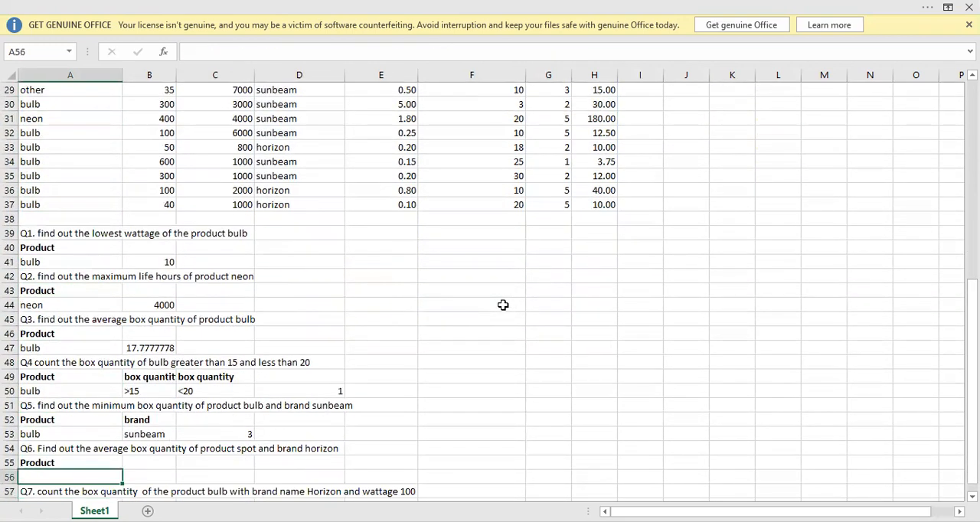
{"action": "key", "text": "ctrl+v"}
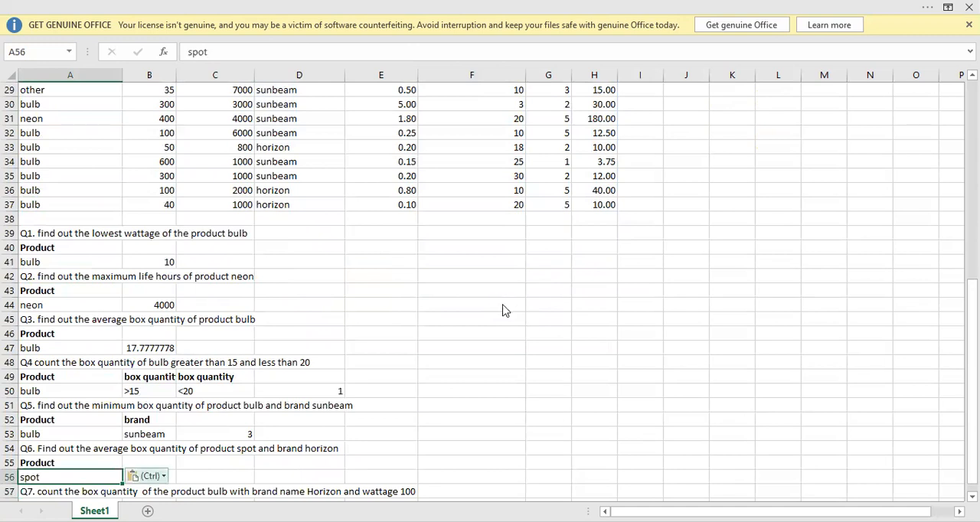
{"action": "key", "text": "ctrl"}
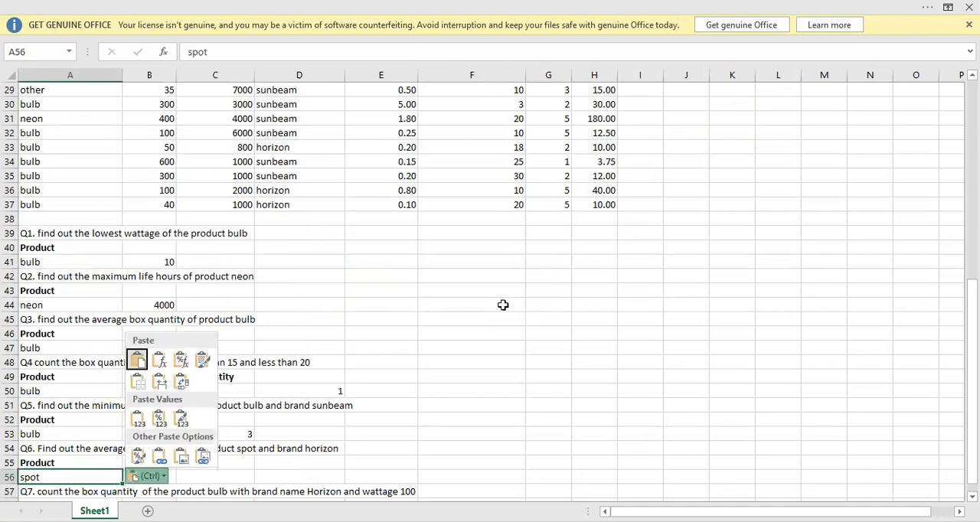
{"action": "key", "text": "Escape"}
Copy the brand header from B52 into B55 as the second Q6 criteria header.
{"action": "key", "text": "Down"}
{"action": "key", "text": "Down"}
{"action": "key", "text": "Up"}
{"action": "key", "text": "Up"}
{"action": "key", "text": "Up"}
{"action": "key", "text": "Up"}
{"action": "key", "text": "Up"}
{"action": "key", "text": "Up"}
{"action": "key", "text": "Right"}
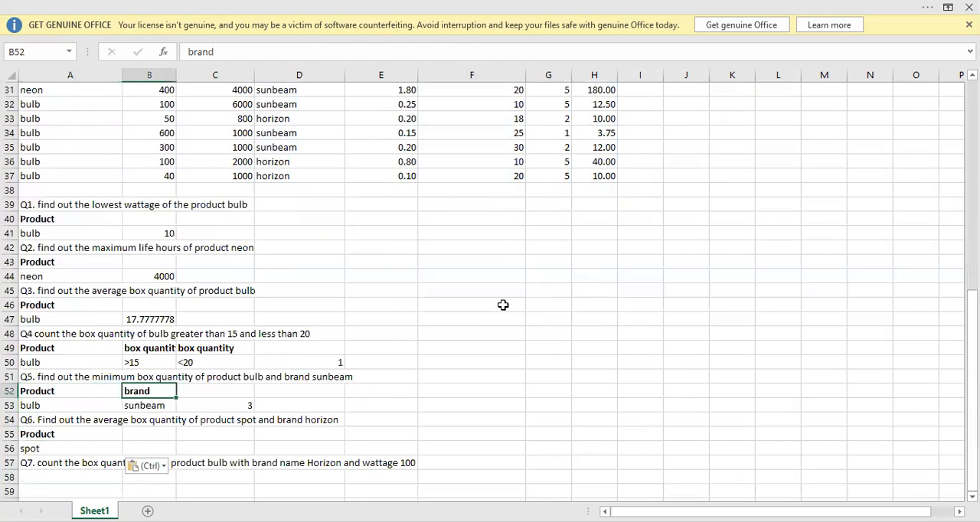
{"action": "key", "text": "ctrl+c"}
{"action": "key", "text": "Down"}
{"action": "key", "text": "Down"}
{"action": "key", "text": "Down"}
{"action": "key", "text": "ctrl+v"}
Copy the horizon brand value from D33 into B56 under the Q6 brand header.
{"action": "key", "text": "Down"}
{"action": "key", "text": "Down"}
{"action": "key", "text": "Down"}
{"action": "key", "text": "Down"}
{"action": "key", "text": "Down"}
{"action": "key", "text": "Down"}
{"action": "key", "text": "Down"}
{"action": "key", "text": "Down"}
{"action": "key", "text": "Down"}
{"action": "key", "text": "Down"}
{"action": "key", "text": "Down"}
{"action": "key", "text": "Down"}
{"action": "key", "text": "Down"}
{"action": "key", "text": "Down"}
{"action": "key", "text": "Down"}
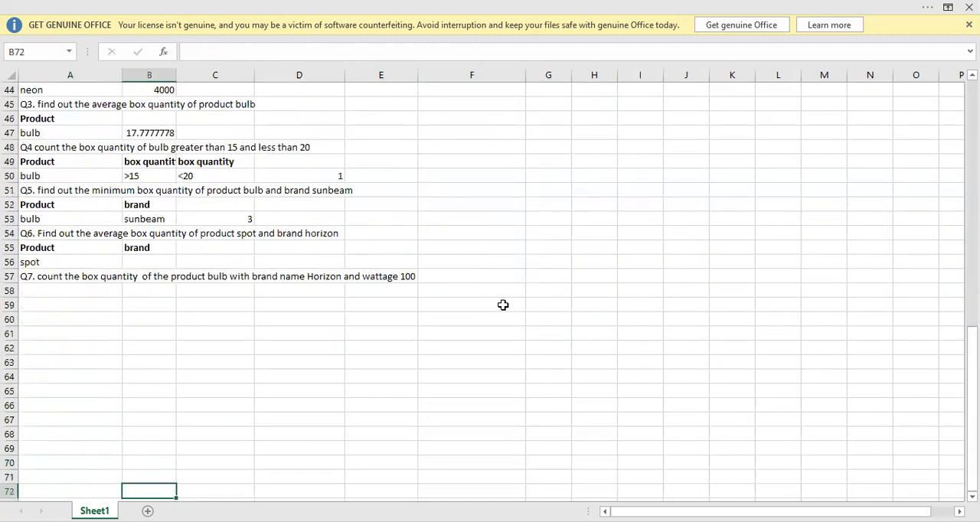
{"action": "key", "text": "Up"}
{"action": "key", "text": "Up"}
{"action": "key", "text": "Up"}
{"action": "key", "text": "Up"}
{"action": "key", "text": "Up"}
{"action": "key", "text": "Up"}
{"action": "key", "text": "Up"}
{"action": "key", "text": "Up"}
{"action": "key", "text": "Up"}
{"action": "key", "text": "Up"}
{"action": "key", "text": "Up"}
{"action": "key", "text": "Up"}
{"action": "key", "text": "Up"}
{"action": "key", "text": "Up"}
{"action": "key", "text": "Up"}
{"action": "key", "text": "Up"}
{"action": "key", "text": "Up"}
{"action": "key", "text": "Up"}
{"action": "key", "text": "Up"}
{"action": "key", "text": "Up"}
{"action": "key", "text": "Right"}
{"action": "key", "text": "Down"}
{"action": "key", "text": "Down"}
{"action": "key", "text": "Down"}
{"action": "key", "text": "Down"}
{"action": "key", "text": "Right"}
{"action": "key", "text": "ctrl+c"}
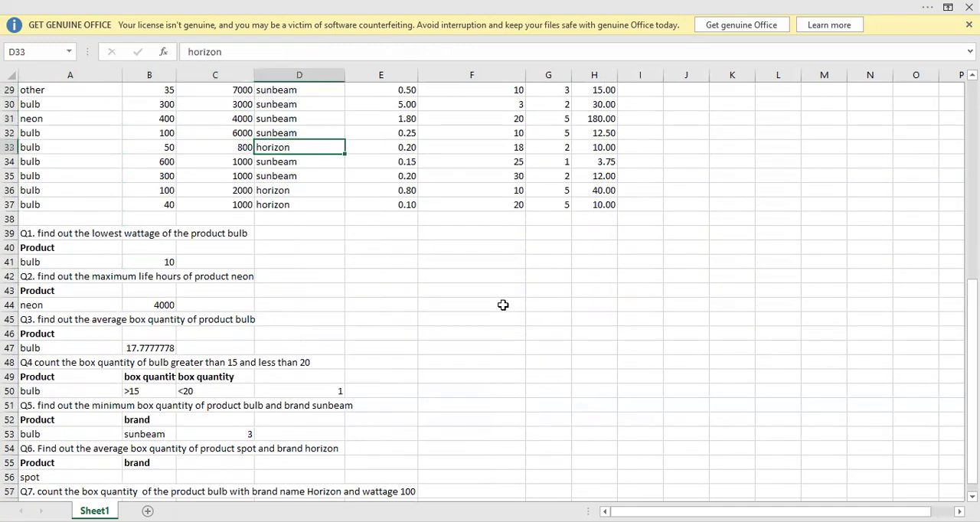
{"action": "key", "text": "Down"}
{"action": "key", "text": "Down"}
{"action": "key", "text": "Down"}
{"action": "key", "text": "Down"}
{"action": "key", "text": "Down"}
{"action": "key", "text": "Down"}
{"action": "key", "text": "Down"}
{"action": "key", "text": "Down"}
{"action": "key", "text": "Down"}
{"action": "key", "text": "Down"}
{"action": "key", "text": "Down"}
{"action": "key", "text": "Down"}
{"action": "key", "text": "Down"}
{"action": "key", "text": "Down"}
{"action": "key", "text": "Down"}
{"action": "key", "text": "Down"}
{"action": "key", "text": "Down"}
{"action": "key", "text": "Down"}
{"action": "key", "text": "Down"}
{"action": "key", "text": "Down"}
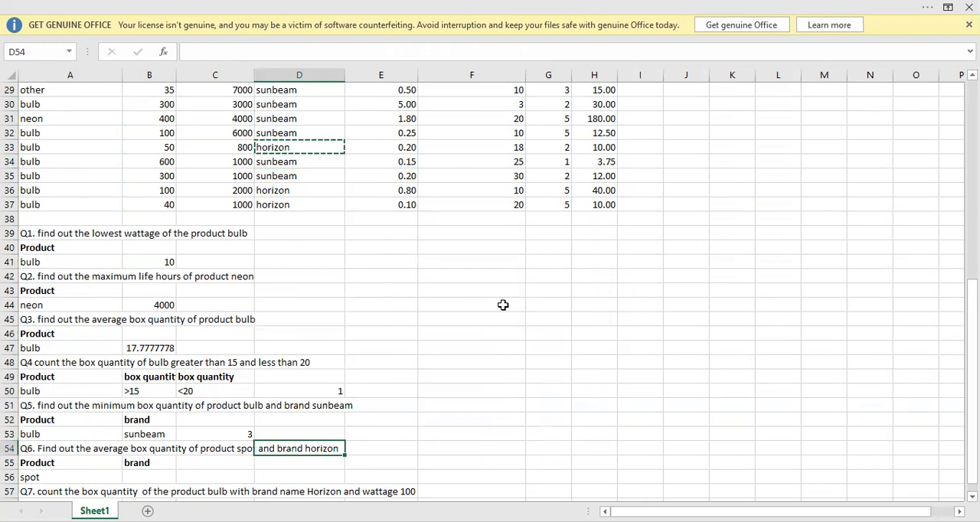
{"action": "key", "text": "Left"}
{"action": "key", "text": "Left"}
{"action": "key", "text": "ctrl+v"}
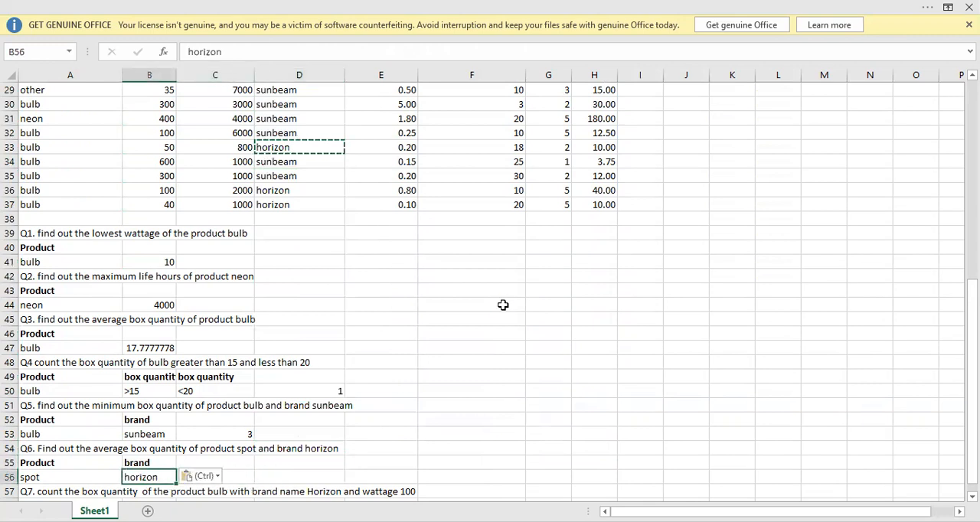
Start a DAVERAGE formula in D56 for Q6 with the product table A21:H37 as the database.
{"action": "key", "text": "Right"}
{"action": "key", "text": "Right"}
{"action": "type", "text": "="}
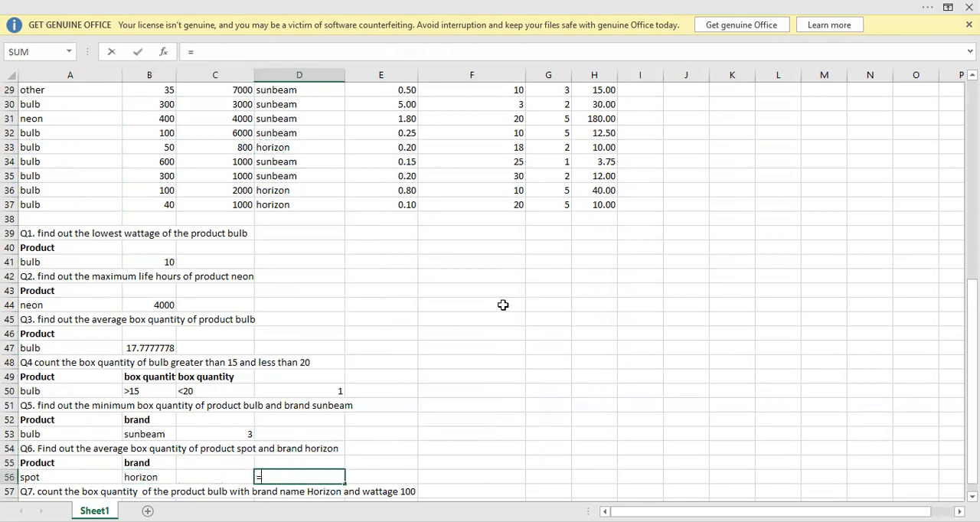
{"action": "type", "text": "d"}
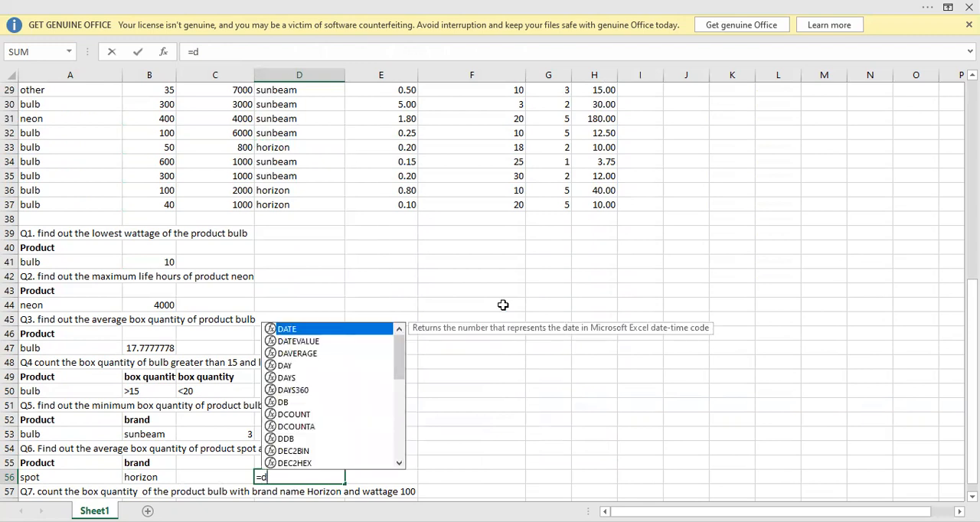
{"action": "type", "text": "aver"}
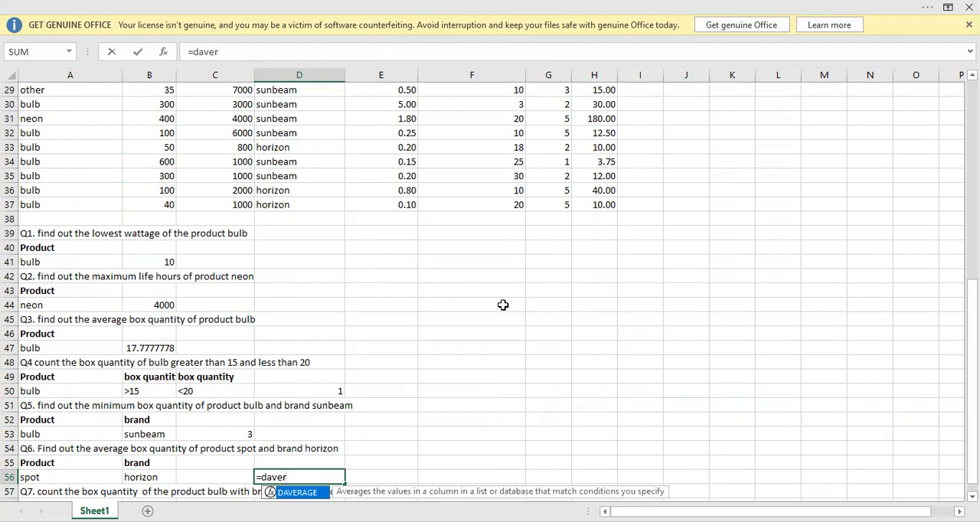
{"action": "key", "text": "Tab"}
{"action": "key", "text": "Up"}
{"action": "key", "text": "Up"}
{"action": "key", "text": "Up"}
{"action": "key", "text": "Up"}
{"action": "key", "text": "Up"}
{"action": "key", "text": "Up"}
{"action": "key", "text": "Up"}
{"action": "key", "text": "Up"}
{"action": "key", "text": "Up"}
{"action": "key", "text": "Up"}
{"action": "key", "text": "Up"}
{"action": "key", "text": "Up"}
{"action": "key", "text": "Up"}
{"action": "key", "text": "Up"}
{"action": "key", "text": "Up"}
{"action": "key", "text": "Up"}
{"action": "key", "text": "Up"}
{"action": "key", "text": "Up"}
{"action": "key", "text": "Up"}
{"action": "key", "text": "Up"}
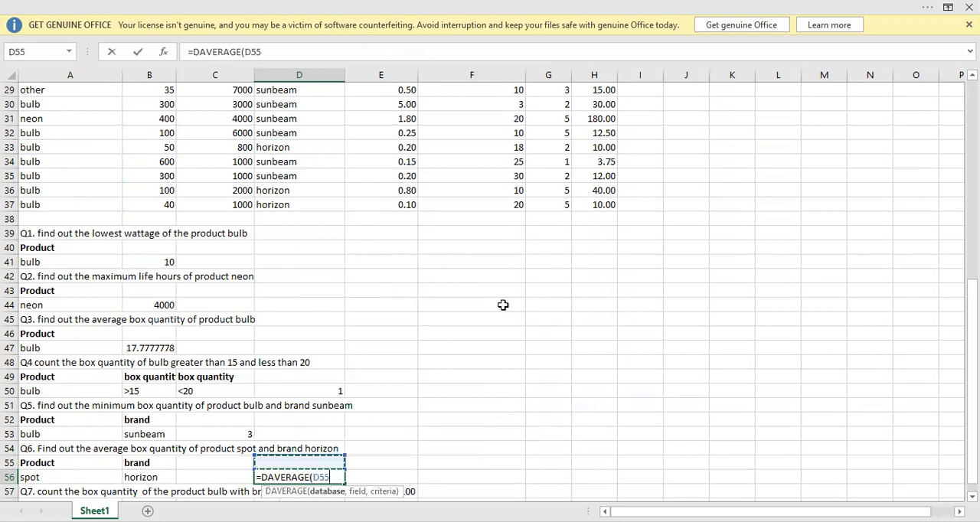
{"action": "key", "text": "Up"}
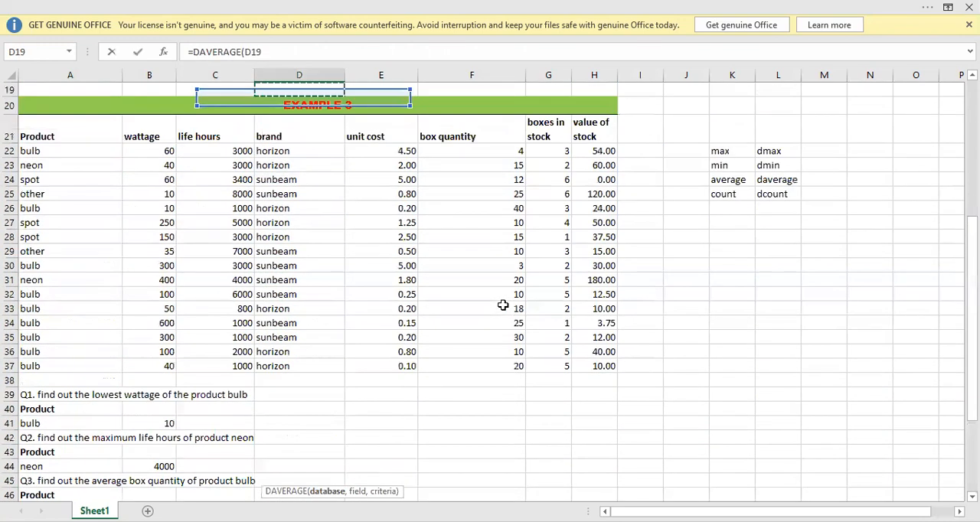
{"action": "key", "text": "Down"}
{"action": "key", "text": "Left"}
{"action": "key", "text": "Left"}
{"action": "key", "text": "Left"}
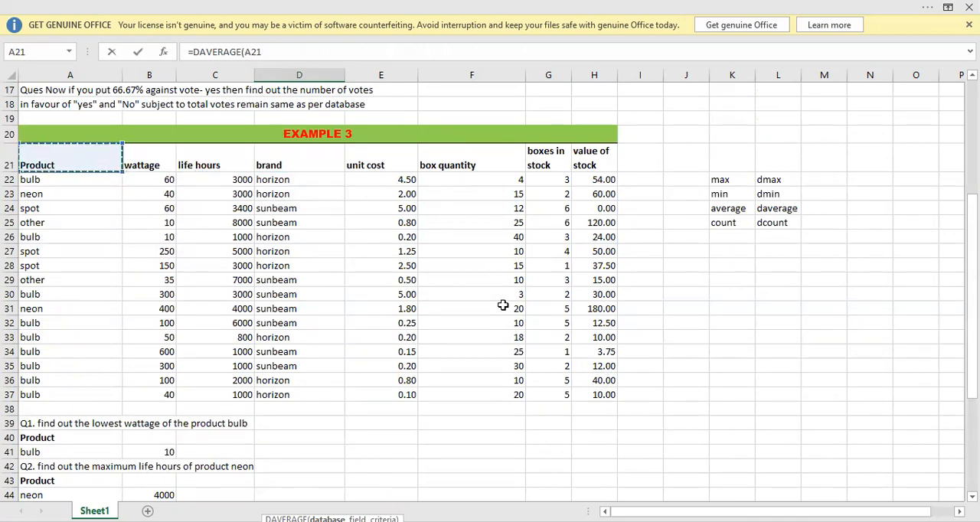
{"action": "key", "text": "ctrl+shift+Right"}
{"action": "key", "text": "ctrl+shift+Down"}
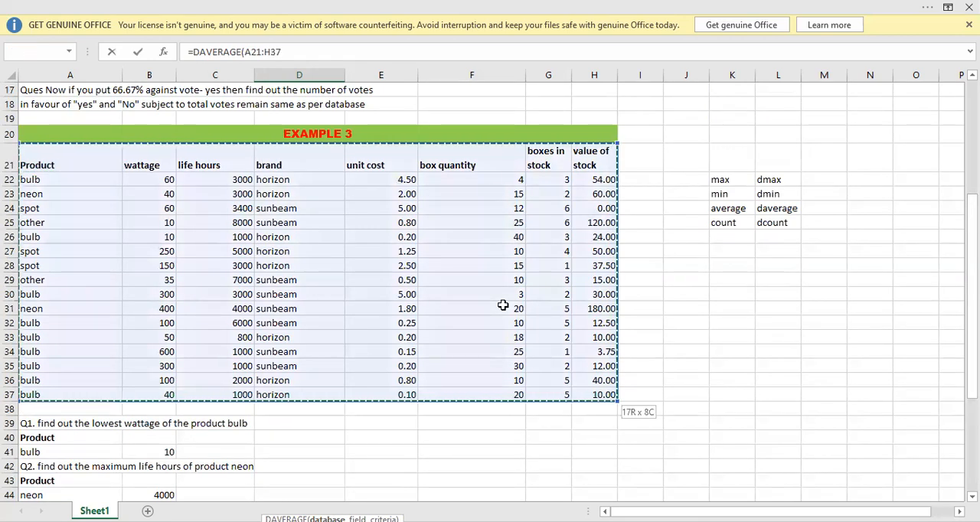
{"action": "type", "text": ","}
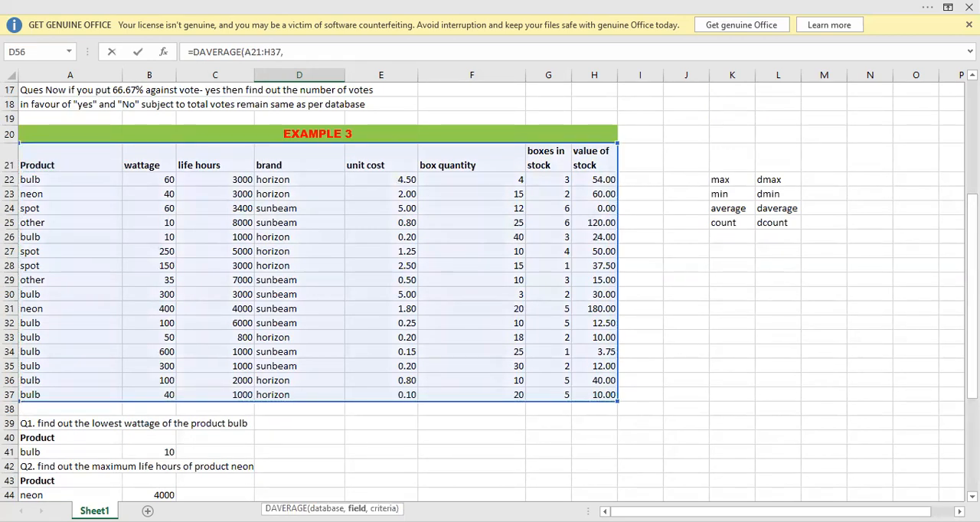
Complete the DAVERAGE formula in D56 with F21 as the field and A55:B56 as the criteria.
{"action": "left_click_drag", "start_coordinate": [972, 296], "coordinate": [972, 387]}
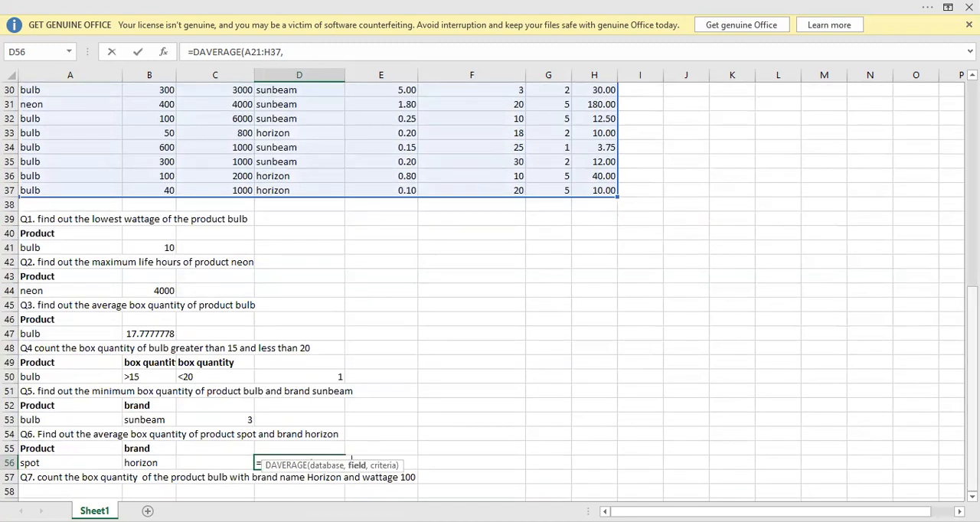
{"action": "scroll", "coordinate": [456, 163], "scroll_direction": "up", "scroll_amount": 5}
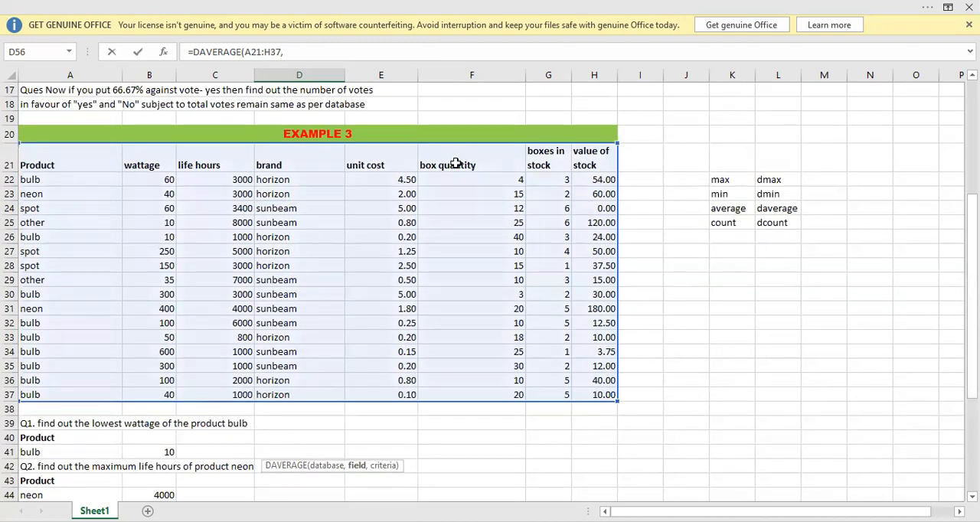
{"action": "left_click", "coordinate": [455, 163]}
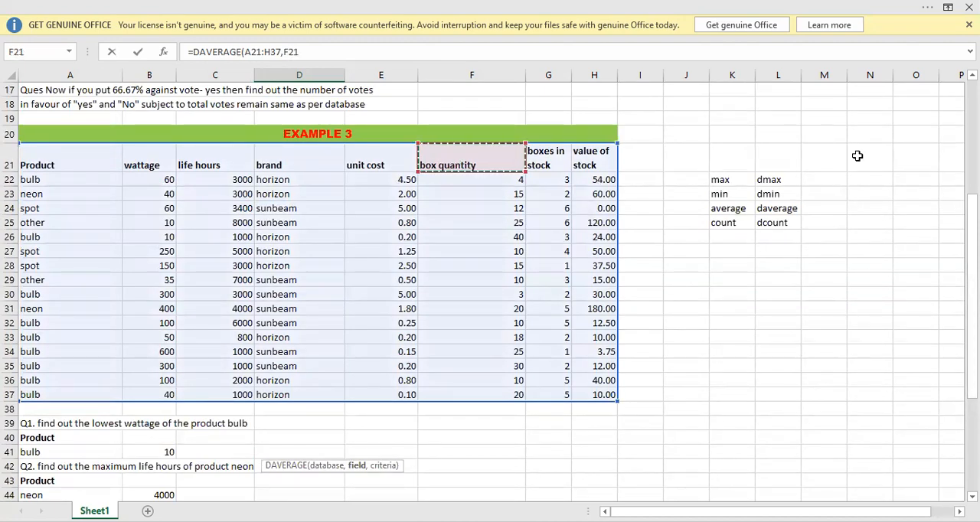
{"action": "type", "text": ","}
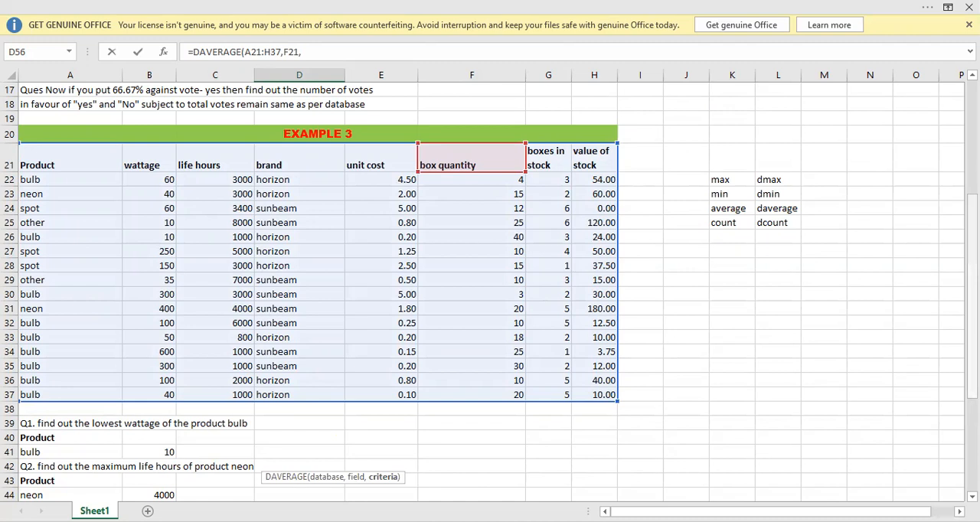
{"action": "scroll", "coordinate": [455, 162], "scroll_direction": "down", "scroll_amount": 5}
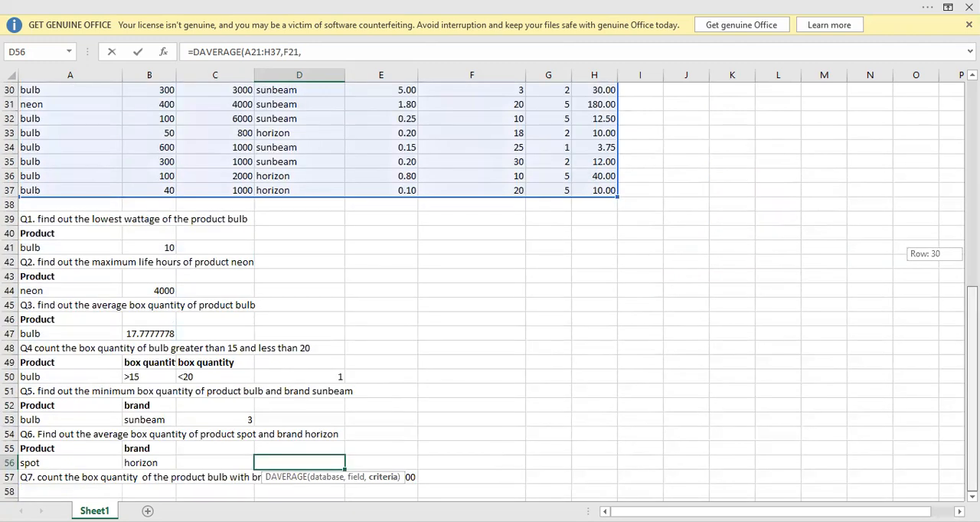
{"action": "left_click", "coordinate": [65, 445]}
{"action": "left_click_drag", "start_coordinate": [126, 462], "coordinate": [133, 463]}
{"action": "type", "text": ")"}
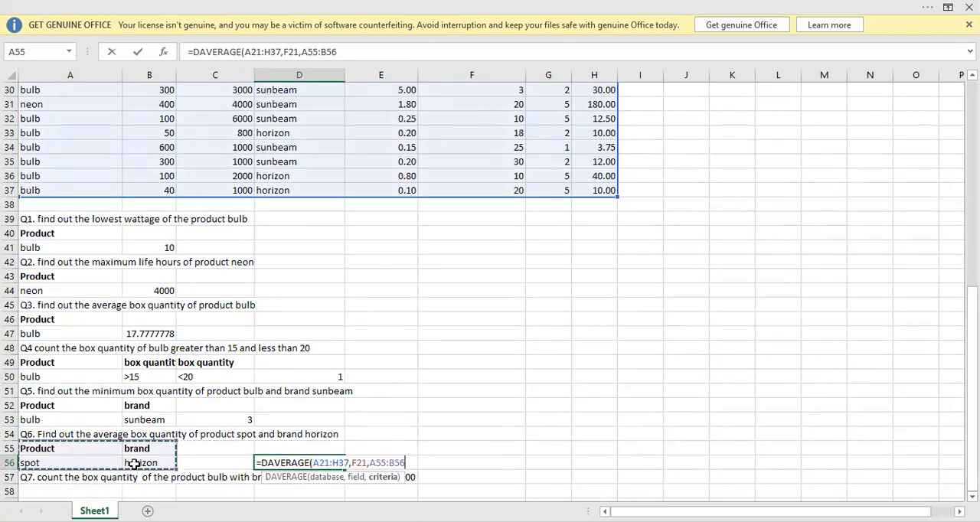
{"action": "key", "text": "Return"}
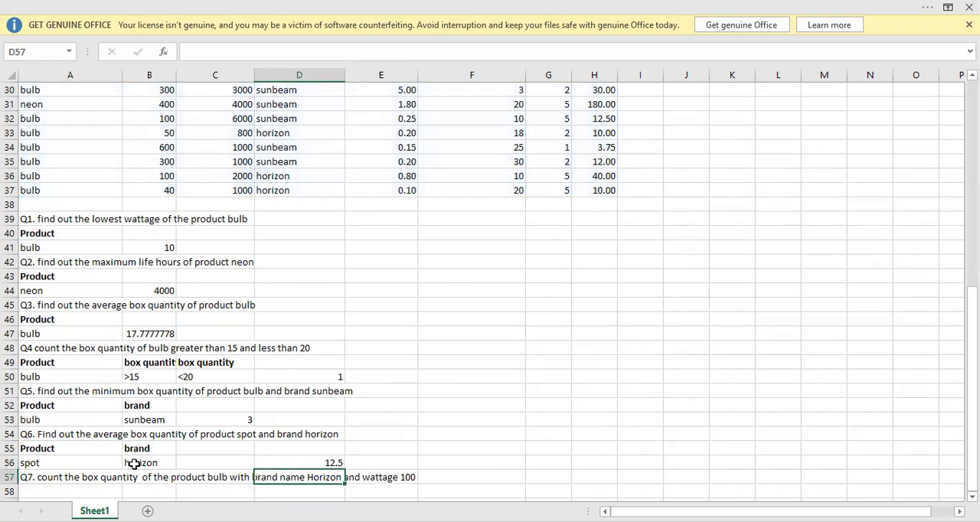
Copy the Product and bulb criteria from A52:A53 into A58:A59 under Q7.
{"action": "left_click", "coordinate": [312, 463]}
{"action": "key", "text": "Down"}
{"action": "key", "text": "Down"}
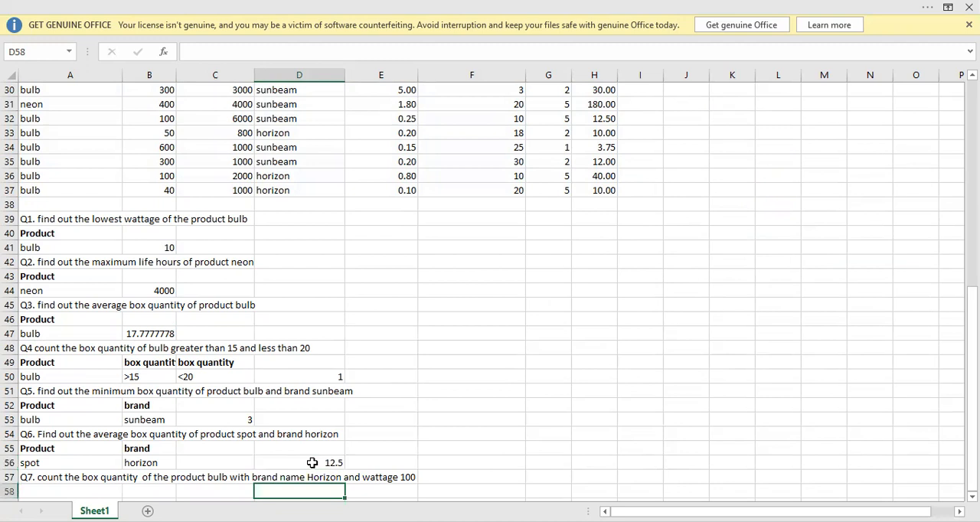
{"action": "key", "text": "Down"}
{"action": "key", "text": "Down"}
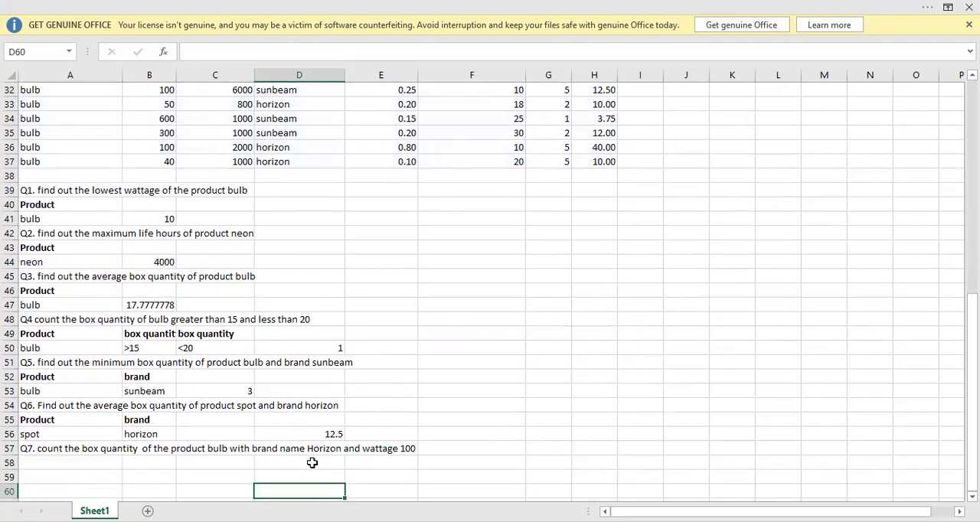
{"action": "key", "text": "Left"}
{"action": "key", "text": "Left"}
{"action": "key", "text": "Left"}
{"action": "key", "text": "Up"}
{"action": "key", "text": "Up"}
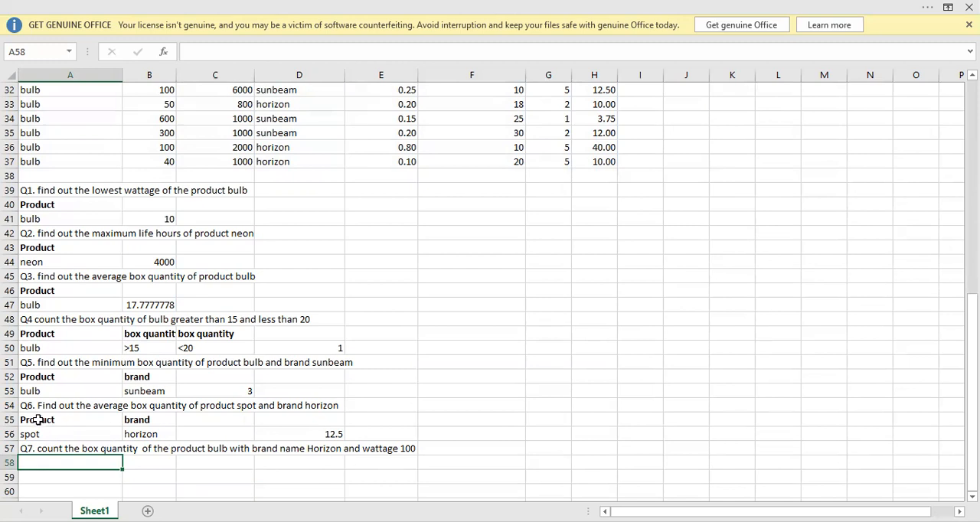
{"action": "left_click_drag", "start_coordinate": [37, 375], "coordinate": [39, 388]}
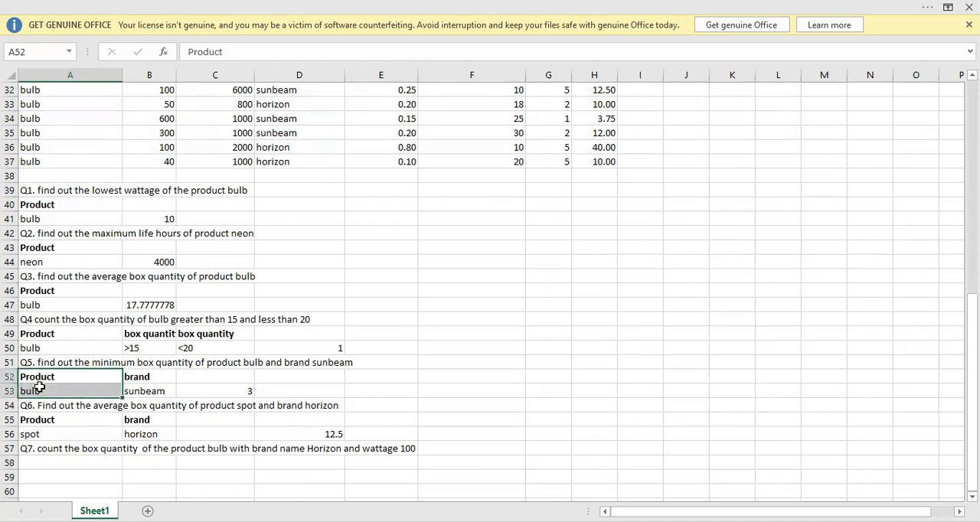
{"action": "key", "text": "ctrl+c"}
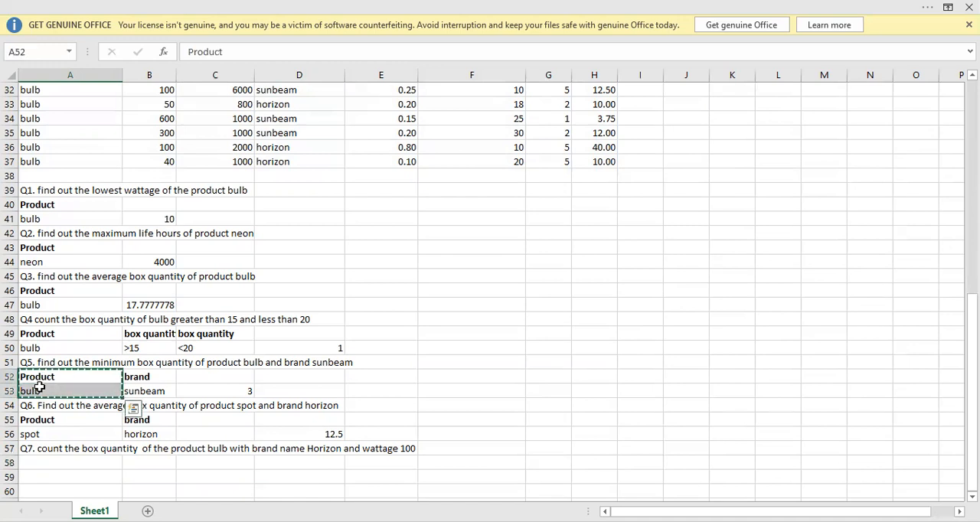
{"action": "left_click", "coordinate": [52, 459]}
{"action": "key", "text": "ctrl+v"}
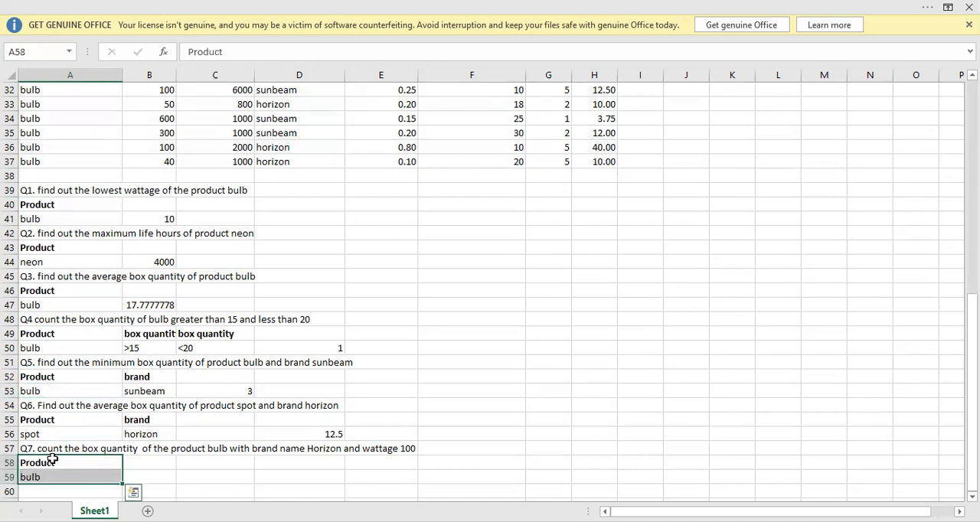
Copy the brand and horizon criteria from B55:B56 into B58:B59 for Q7.
{"action": "left_click_drag", "start_coordinate": [138, 419], "coordinate": [140, 434]}
{"action": "key", "text": "ctrl+c"}
{"action": "left_click", "coordinate": [137, 468]}
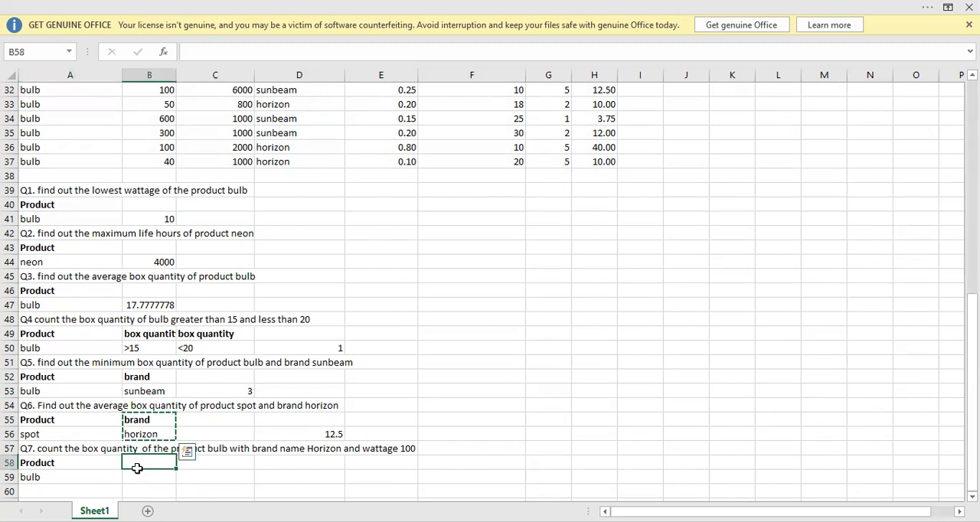
{"action": "key", "text": "ctrl+v"}
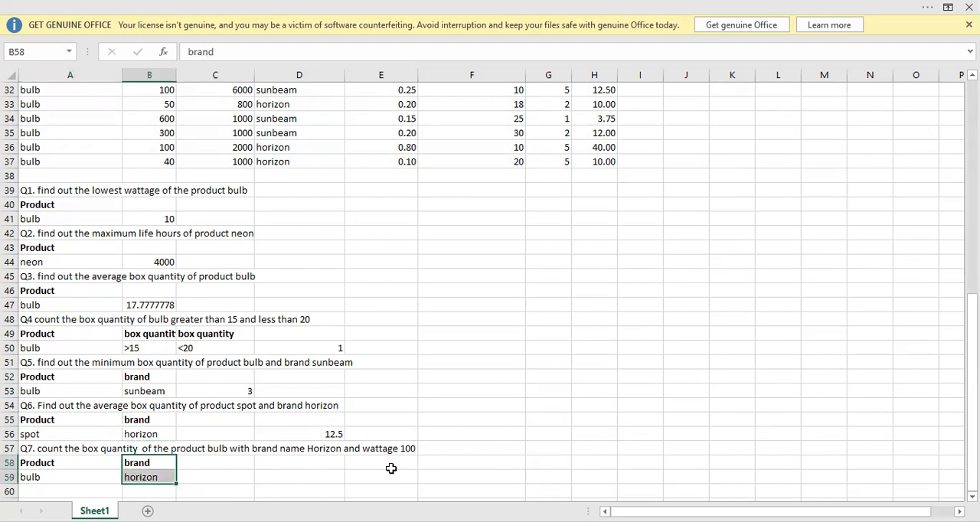
Copy the wattage header from B21 into C58 as a third criteria heading for Q7.
{"action": "key", "text": "ctrl+Up"}
{"action": "key", "text": "ctrl+Up"}
{"action": "key", "text": "ctrl+Up"}
{"action": "key", "text": "ctrl+Up"}
{"action": "key", "text": "ctrl+Up"}
{"action": "key", "text": "ctrl+Up"}
{"action": "key", "text": "ctrl+Up"}
{"action": "key", "text": "ctrl+Up"}
{"action": "key", "text": "ctrl+Up"}
{"action": "key", "text": "ctrl+Up"}
{"action": "key", "text": "ctrl+Up"}
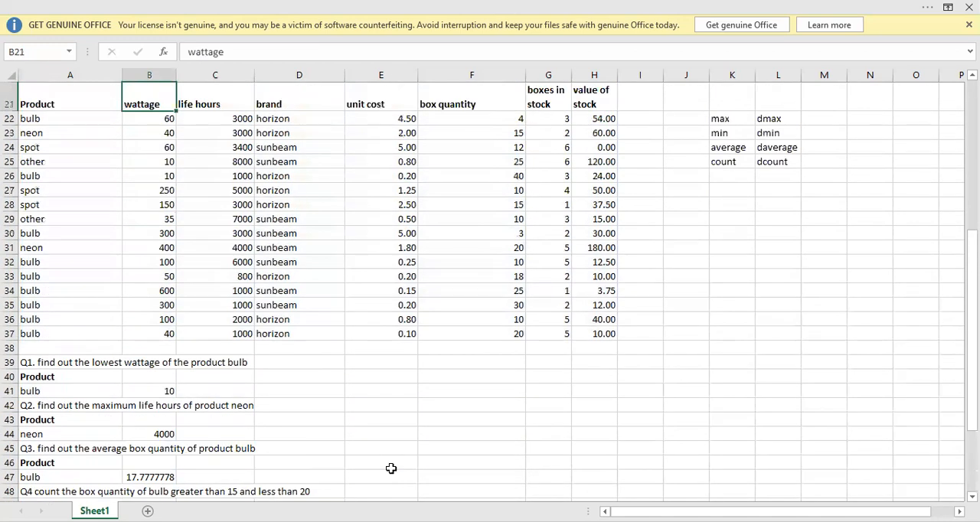
{"action": "key", "text": "ctrl+Up"}
{"action": "key", "text": "Down"}
{"action": "key", "text": "Down"}
{"action": "key", "text": "Down"}
{"action": "key", "text": "Down"}
{"action": "key", "text": "Down"}
{"action": "key", "text": "Down"}
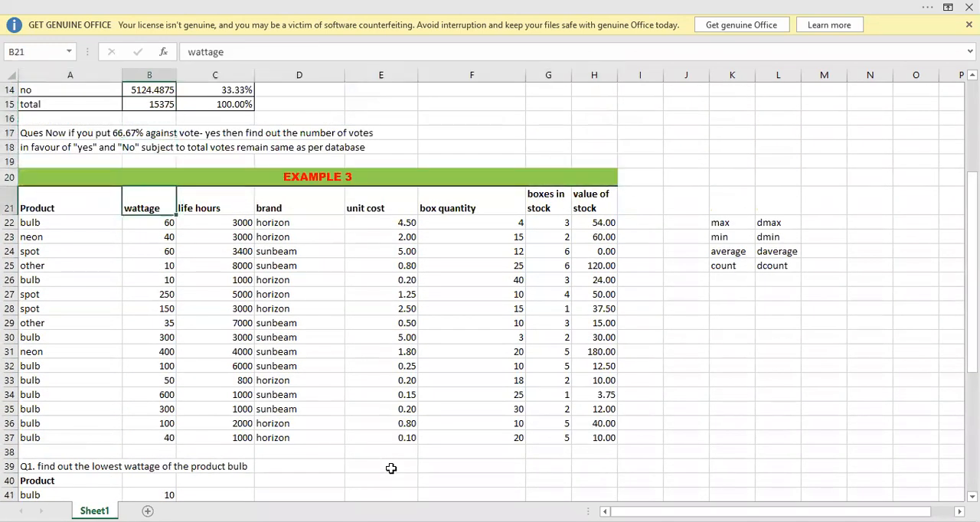
{"action": "key", "text": "Down"}
{"action": "key", "text": "Down"}
{"action": "key", "text": "Down"}
{"action": "key", "text": "Down"}
{"action": "key", "text": "Down"}
{"action": "key", "text": "Down"}
{"action": "key", "text": "Down"}
{"action": "key", "text": "Down"}
{"action": "key", "text": "Down"}
{"action": "key", "text": "Down"}
{"action": "key", "text": "Down"}
{"action": "key", "text": "Down"}
{"action": "key", "text": "Down"}
{"action": "key", "text": "Down"}
{"action": "key", "text": "Down"}
{"action": "key", "text": "Down"}
{"action": "key", "text": "Down"}
{"action": "key", "text": "Down"}
{"action": "key", "text": "Down"}
{"action": "key", "text": "Down"}
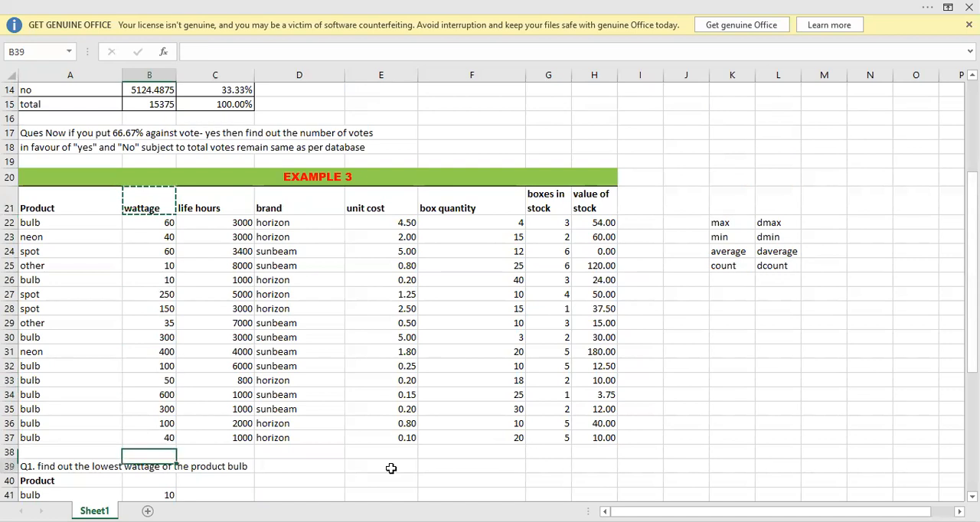
{"action": "key", "text": "Down"}
{"action": "key", "text": "Down"}
{"action": "key", "text": "Down"}
{"action": "key", "text": "Down"}
{"action": "key", "text": "Down"}
{"action": "key", "text": "Up"}
{"action": "key", "text": "Up"}
{"action": "key", "text": "Right"}
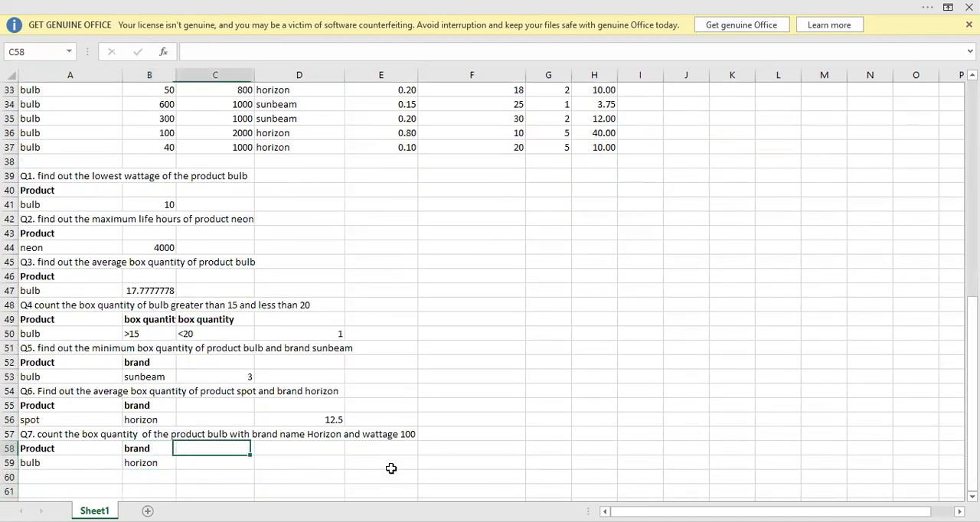
{"action": "key", "text": "ctrl+v"}
Enter 100 as the wattage criterion in C59 and go over the Q7 criteria values in row 59.
{"action": "key", "text": "Down"}
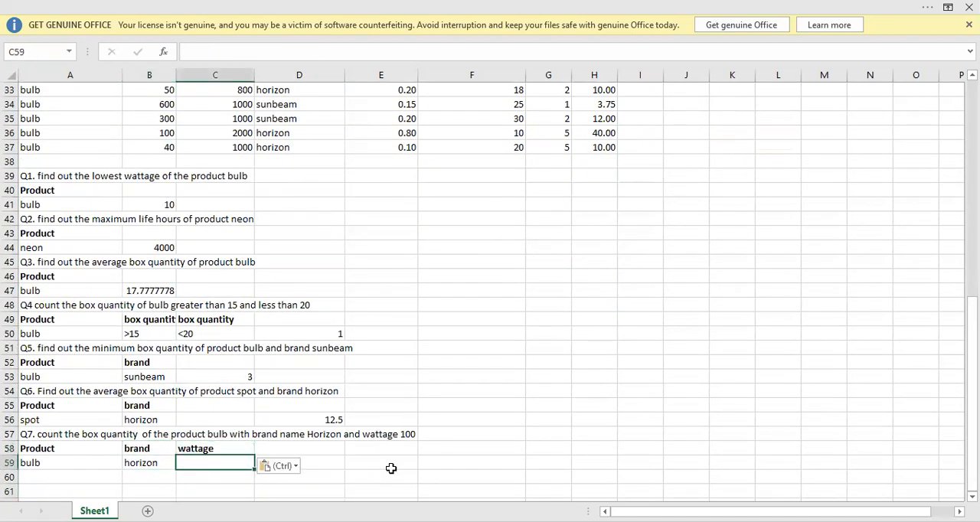
{"action": "type", "text": "100"}
{"action": "key", "text": "Return"}
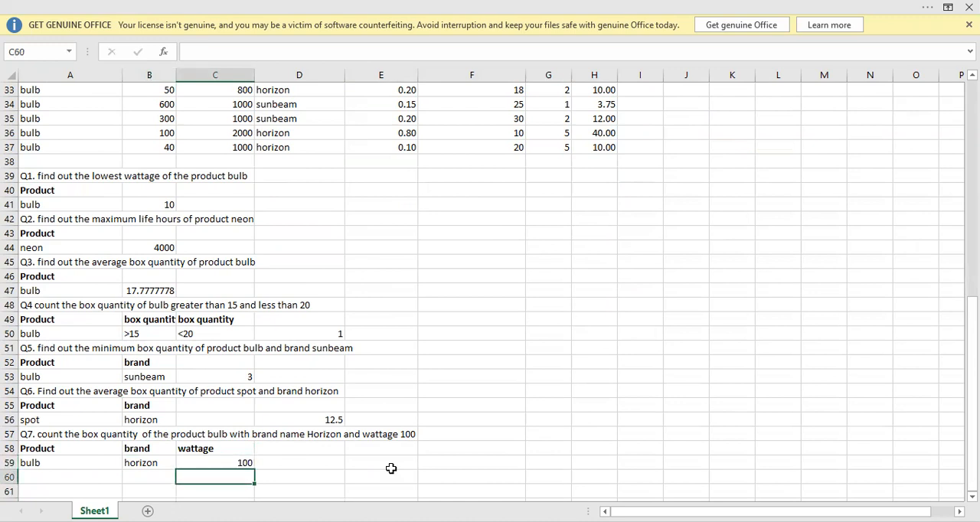
{"action": "left_click", "coordinate": [61, 466]}
{"action": "left_click", "coordinate": [127, 464]}
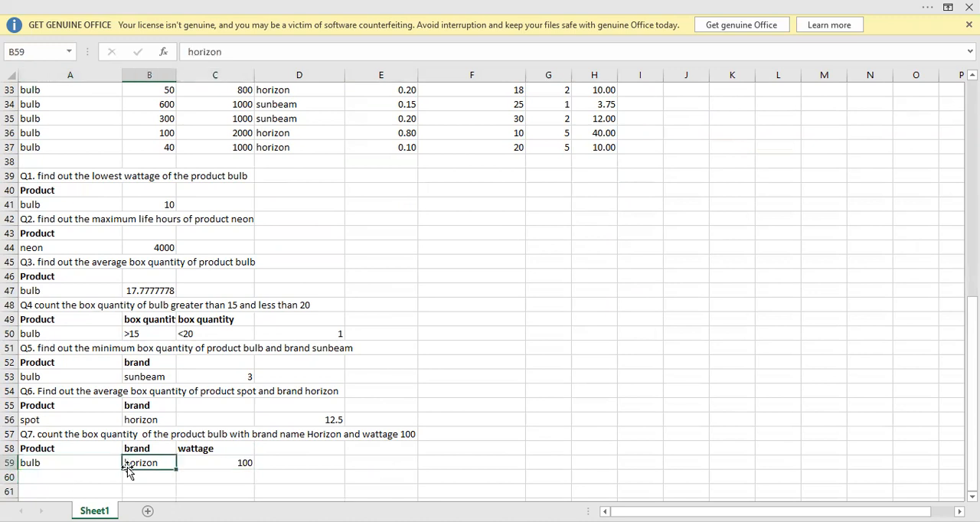
{"action": "left_click", "coordinate": [212, 464]}
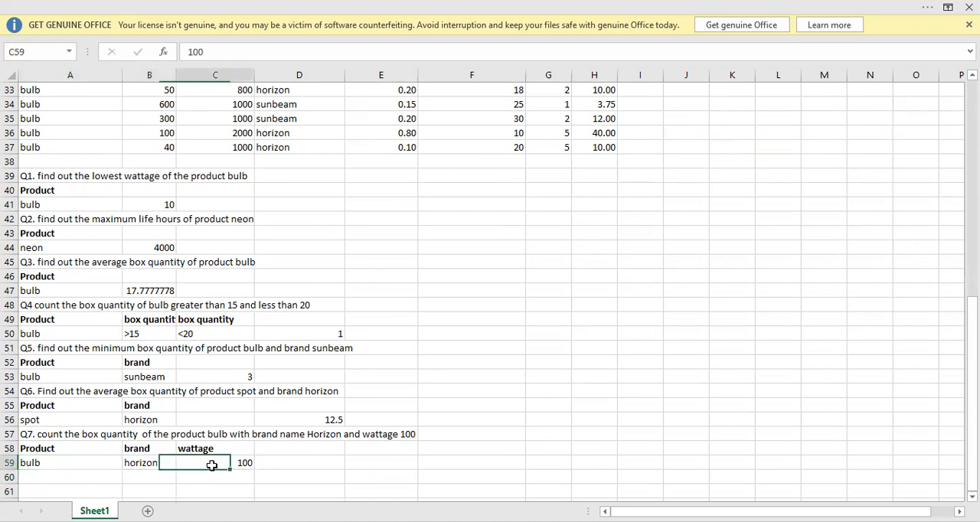
Start a DCOUNT formula in E59 for Q7 with the product table A21:H37 as the database and B21 as the field.
{"action": "left_click", "coordinate": [375, 467]}
{"action": "type", "text": "="}
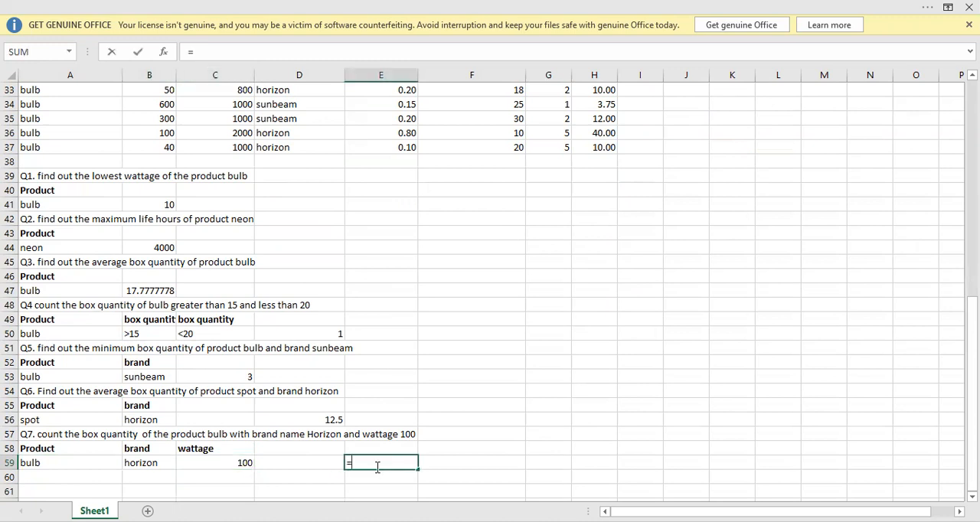
{"action": "type", "text": "DCOUNT("}
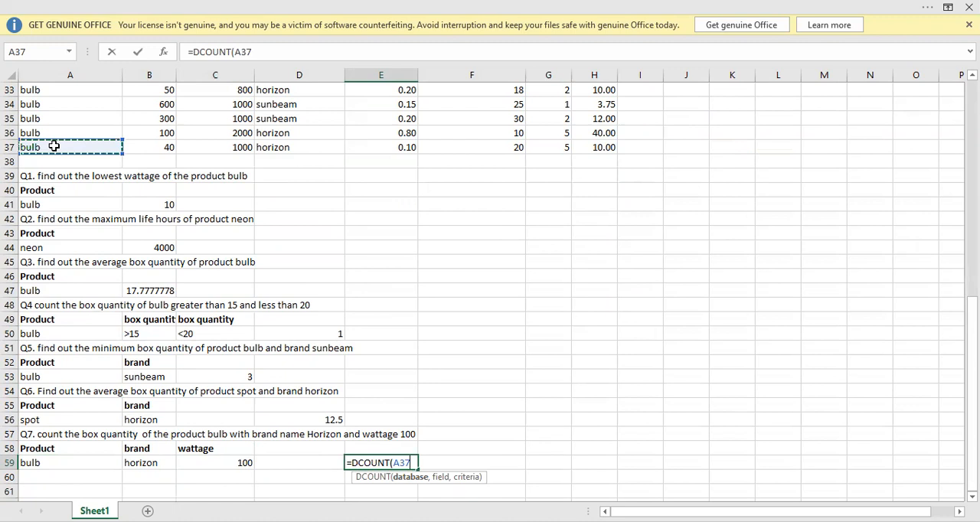
{"action": "key", "text": "ctrl+shift+Up"}
{"action": "key", "text": "ctrl+shift+Right"}
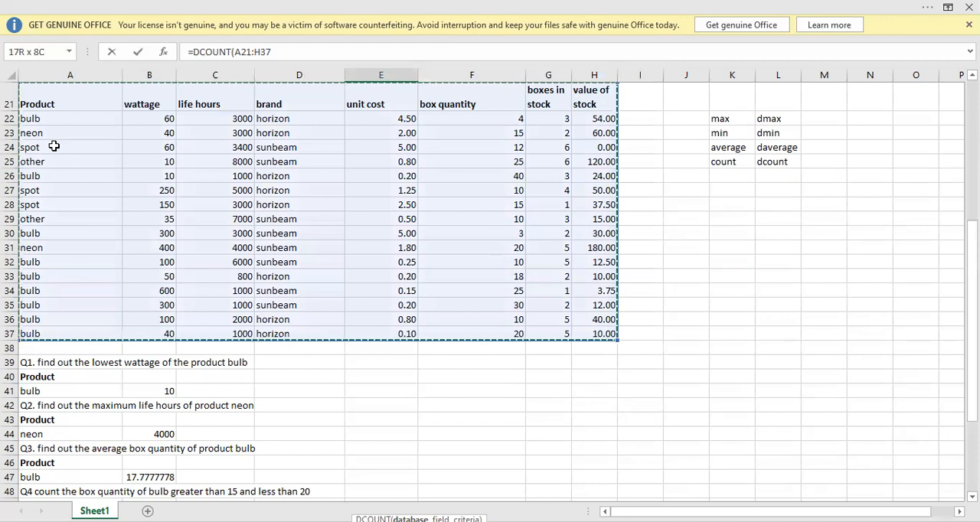
{"action": "type", "text": ","}
{"action": "left_click", "coordinate": [151, 99]}
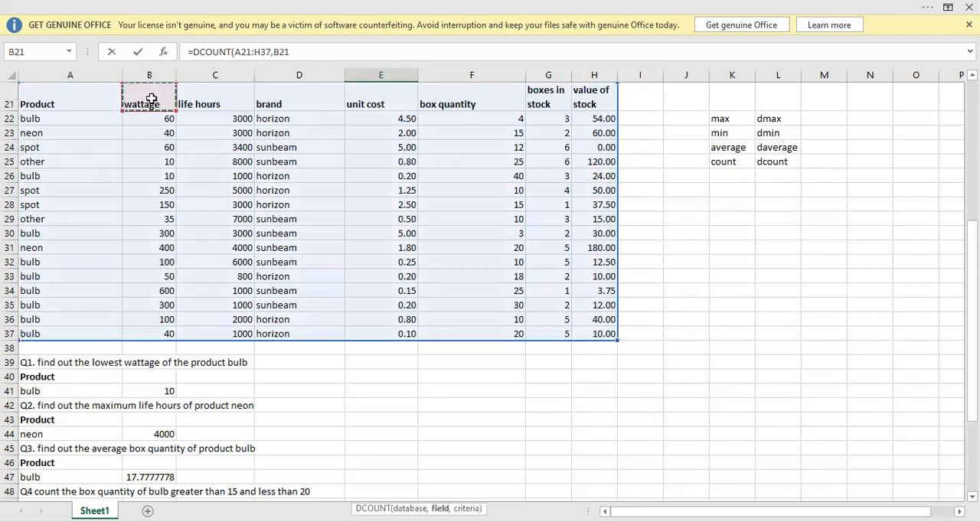
{"action": "type", "text": ","}
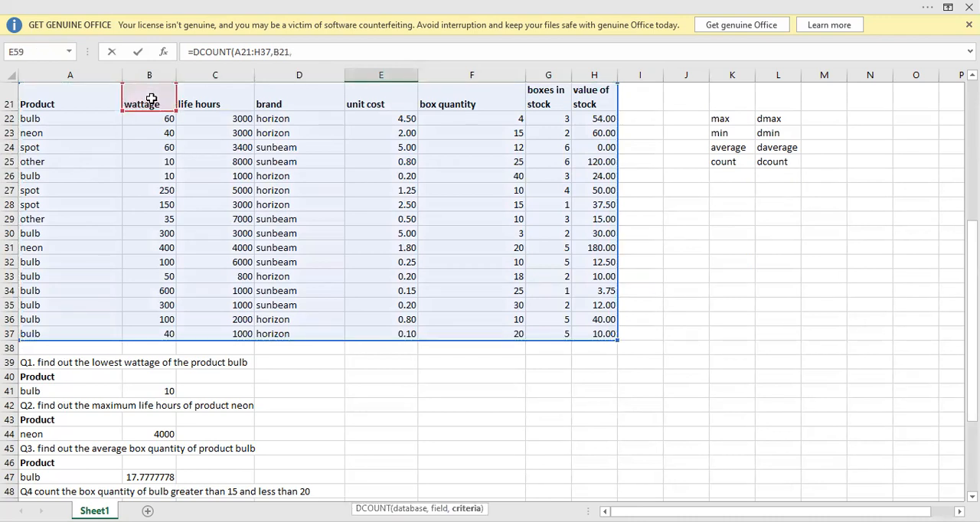
Complete the DCOUNT formula in E59 with A58:C59 as the criteria range.
{"action": "key", "text": "Down"}
{"action": "key", "text": "Down"}
{"action": "key", "text": "Down"}
{"action": "key", "text": "Down"}
{"action": "key", "text": "Down"}
{"action": "key", "text": "Down"}
{"action": "key", "text": "Left"}
{"action": "key", "text": "Left"}
{"action": "key", "text": "Left"}
{"action": "key", "text": "Left"}
{"action": "key", "text": "Up"}
{"action": "key", "text": "Up"}
{"action": "key", "text": "Up"}
{"action": "key", "text": "Up"}
{"action": "key", "text": "Up"}
{"action": "key", "text": "Up"}
{"action": "key", "text": "Up"}
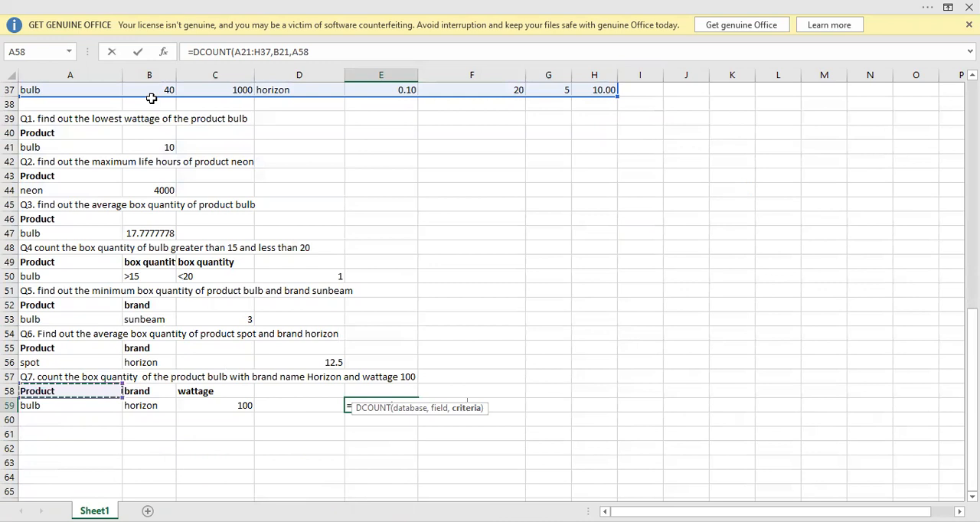
{"action": "key", "text": "shift+Right"}
{"action": "key", "text": "shift+Right"}
{"action": "key", "text": "shift+Down"}
{"action": "key", "text": "Return"}
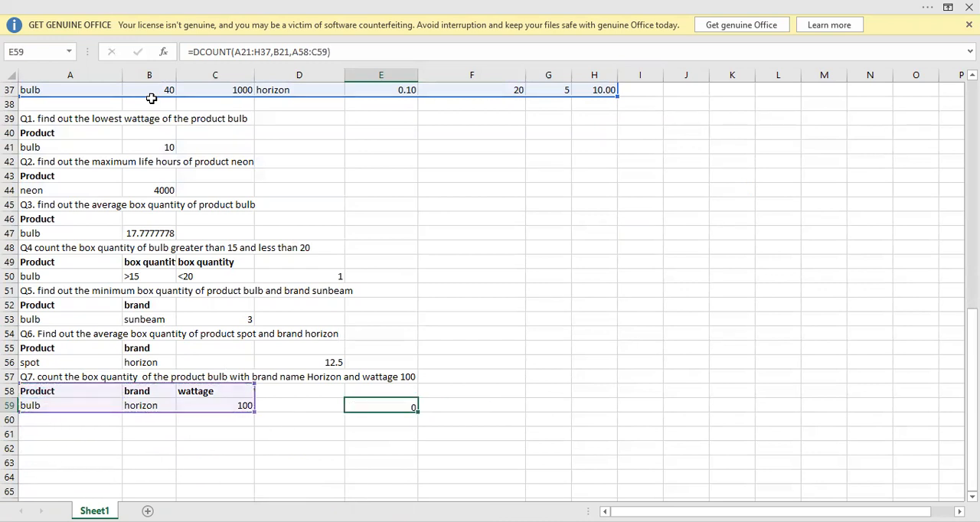
Check the Q7 count in E59 against the product table by examining the wattage and brand of the bulb rows.
{"action": "left_click", "coordinate": [388, 404]}
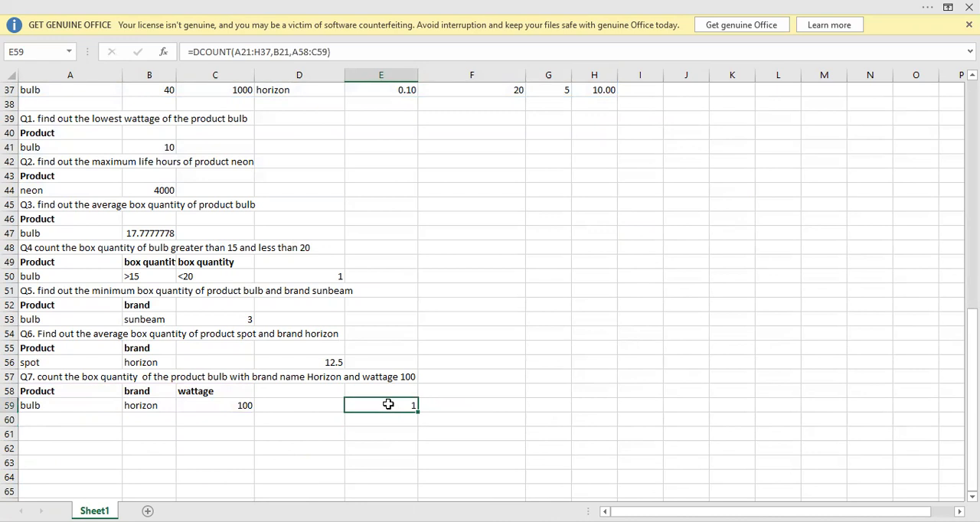
{"action": "key", "text": "Up"}
{"action": "key", "text": "Up"}
{"action": "key", "text": "Up"}
{"action": "key", "text": "Up"}
{"action": "key", "text": "Up"}
{"action": "key", "text": "Up"}
{"action": "key", "text": "Up"}
{"action": "key", "text": "Up"}
{"action": "key", "text": "Up"}
{"action": "key", "text": "Up"}
{"action": "key", "text": "Up"}
{"action": "key", "text": "Up"}
{"action": "key", "text": "Up"}
{"action": "key", "text": "Up"}
{"action": "key", "text": "Up"}
{"action": "key", "text": "Up"}
{"action": "key", "text": "Up"}
{"action": "key", "text": "Up"}
{"action": "key", "text": "Up"}
{"action": "key", "text": "Up"}
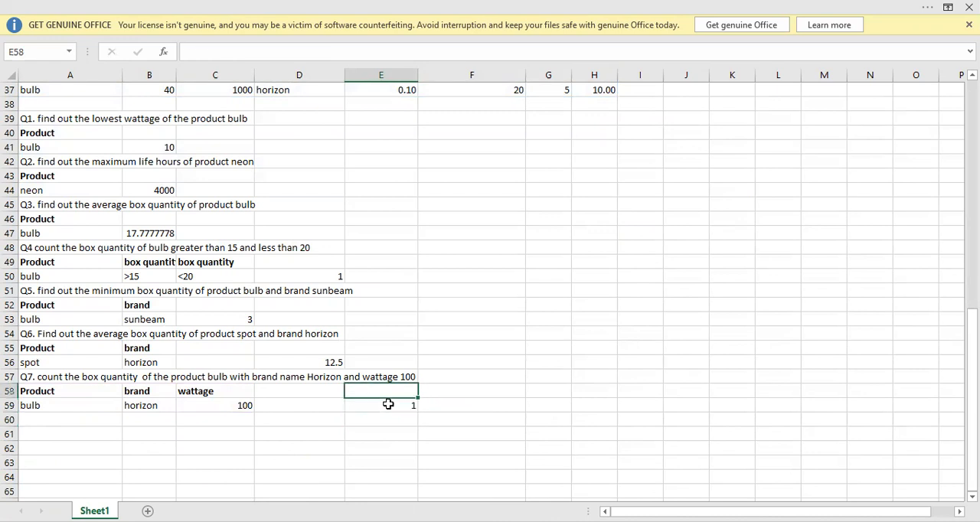
{"action": "key", "text": "Up"}
{"action": "key", "text": "Up"}
{"action": "key", "text": "Up"}
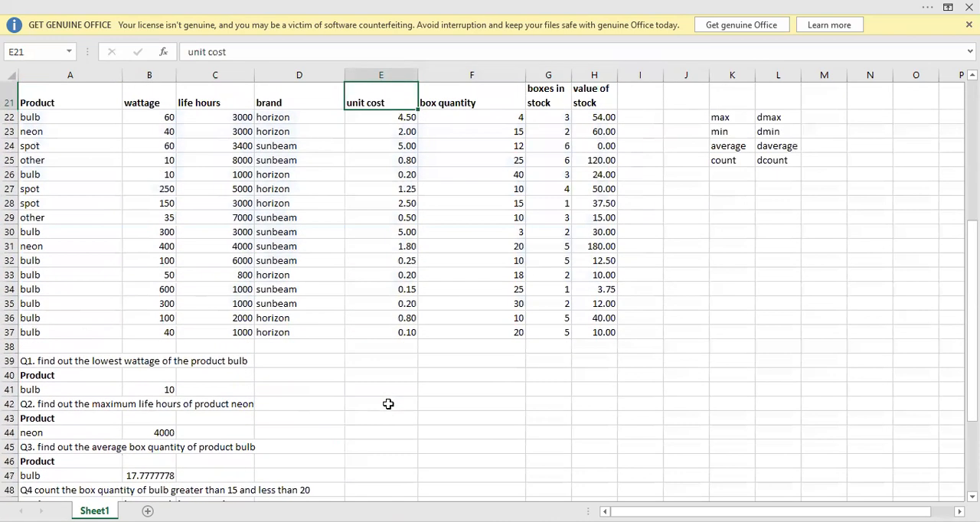
{"action": "key", "text": "Down"}
{"action": "key", "text": "Down"}
{"action": "key", "text": "Down"}
{"action": "key", "text": "Left"}
{"action": "key", "text": "Left"}
{"action": "key", "text": "Left"}
{"action": "key", "text": "Down"}
{"action": "key", "text": "Down"}
{"action": "key", "text": "Down"}
{"action": "key", "text": "Down"}
{"action": "key", "text": "Down"}
{"action": "key", "text": "Down"}
{"action": "key", "text": "Down"}
{"action": "key", "text": "Down"}
{"action": "key", "text": "Down"}
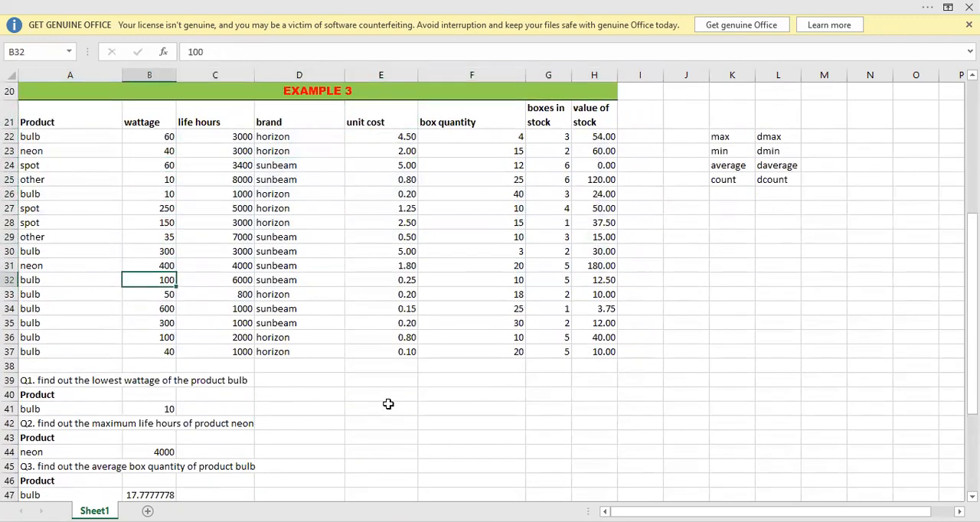
{"action": "key", "text": "Down"}
{"action": "key", "text": "Down"}
{"action": "key", "text": "Down"}
{"action": "key", "text": "Down"}
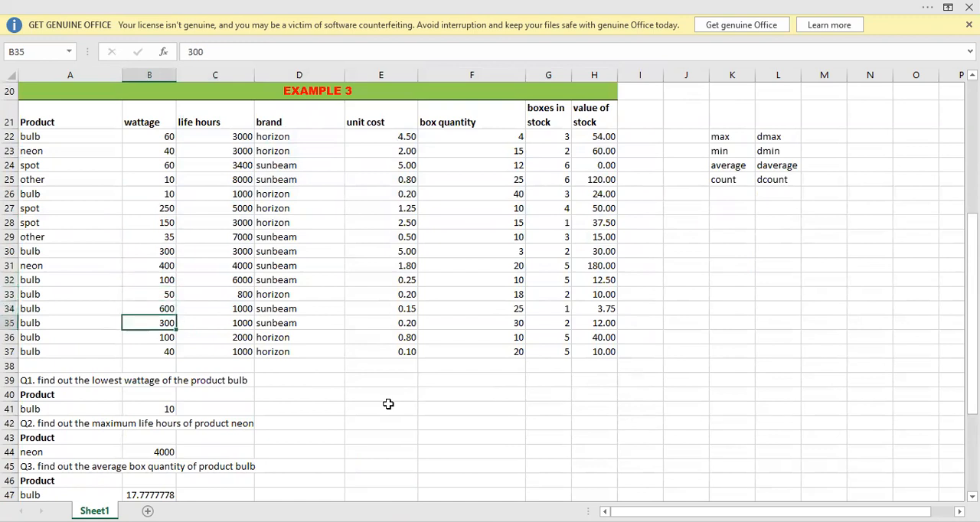
{"action": "key", "text": "Left"}
{"action": "key", "text": "Right"}
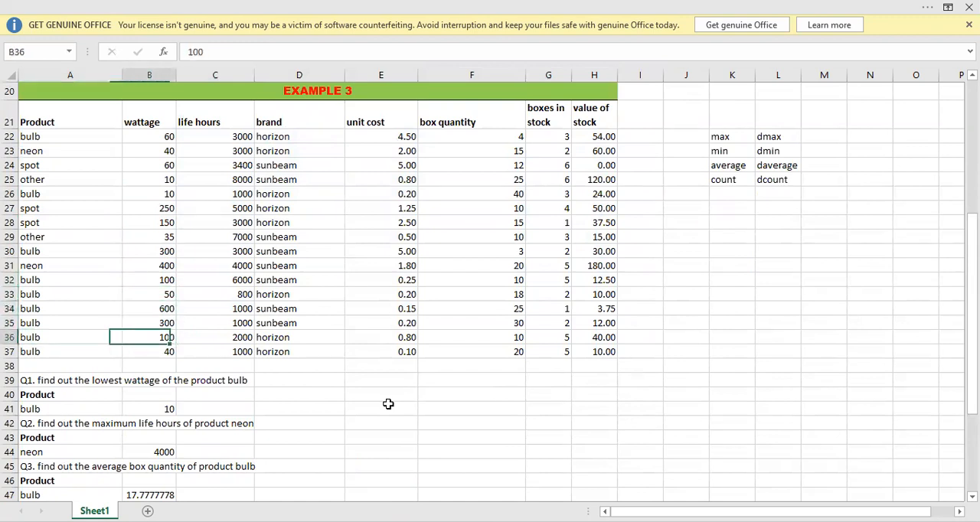
{"action": "key", "text": "Right"}
{"action": "key", "text": "Right"}
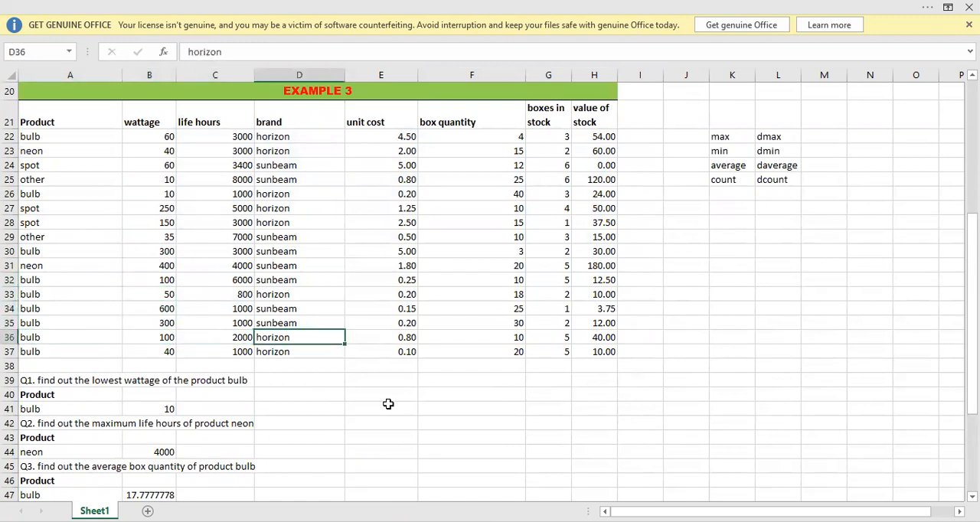
{"action": "key", "text": "Left"}
{"action": "key", "text": "Left"}
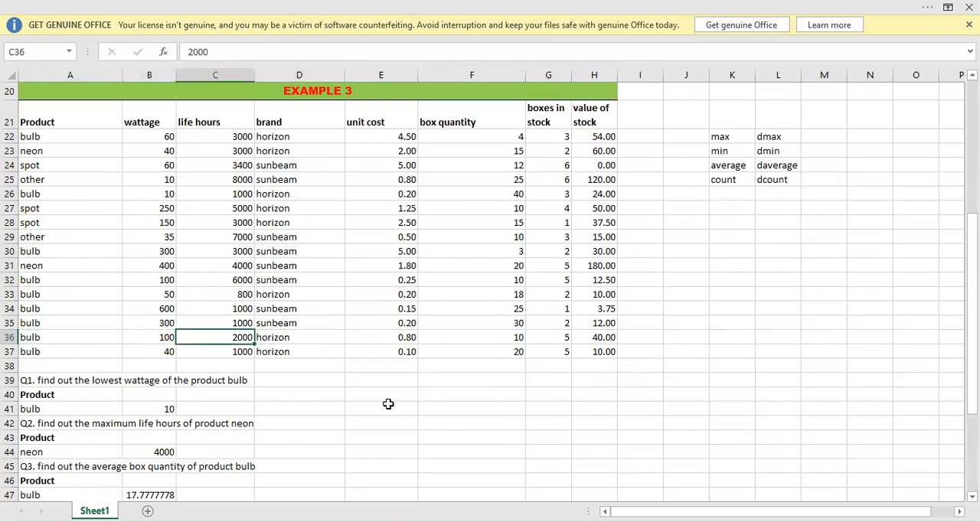
{"action": "key", "text": "Down"}
{"action": "key", "text": "Down"}
{"action": "key", "text": "Down"}
{"action": "key", "text": "Down"}
{"action": "key", "text": "Down"}
{"action": "key", "text": "Down"}
{"action": "key", "text": "Down"}
{"action": "key", "text": "Down"}
{"action": "key", "text": "Down"}
{"action": "key", "text": "Down"}
{"action": "key", "text": "Down"}
{"action": "key", "text": "Down"}
{"action": "key", "text": "Down"}
{"action": "key", "text": "Down"}
{"action": "key", "text": "Down"}
{"action": "key", "text": "Down"}
{"action": "key", "text": "Down"}
{"action": "key", "text": "Down"}
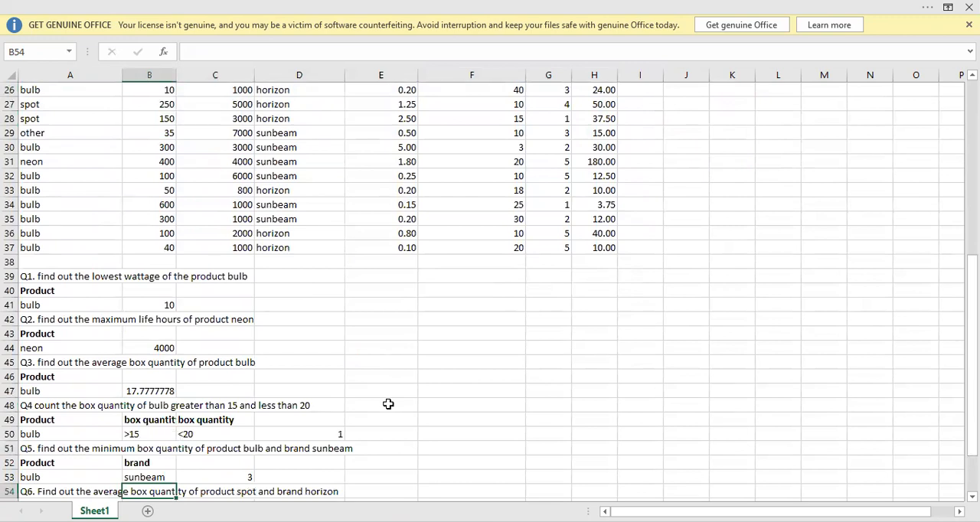
{"action": "key", "text": "Up"}
{"action": "key", "text": "Up"}
{"action": "key", "text": "Up"}
{"action": "key", "text": "Up"}
{"action": "key", "text": "Up"}
{"action": "key", "text": "Up"}
{"action": "key", "text": "Up"}
{"action": "key", "text": "Up"}
{"action": "key", "text": "Up"}
{"action": "key", "text": "Up"}
{"action": "key", "text": "Up"}
{"action": "key", "text": "Up"}
{"action": "key", "text": "Up"}
{"action": "key", "text": "Up"}
{"action": "key", "text": "Up"}
{"action": "key", "text": "Up"}
{"action": "key", "text": "Up"}
{"action": "key", "text": "Up"}
{"action": "key", "text": "Up"}
{"action": "key", "text": "Up"}
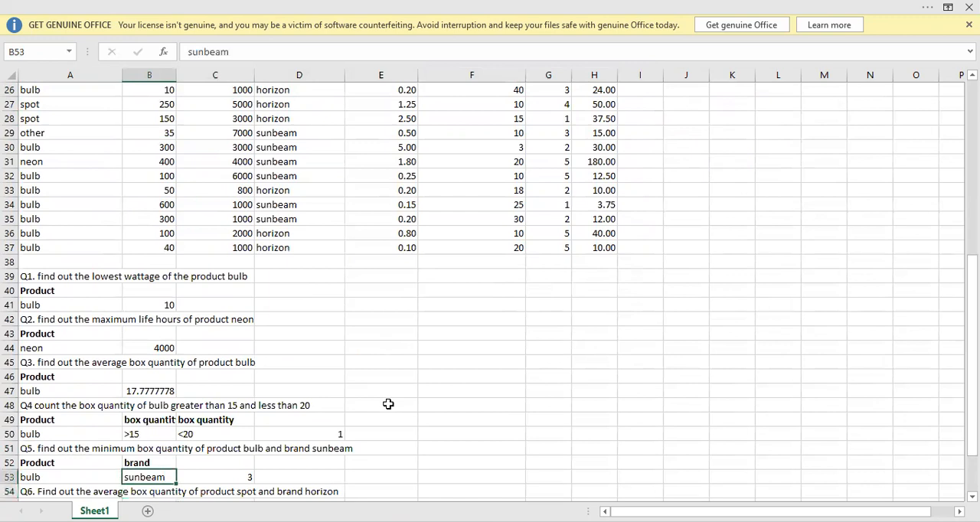
{"action": "key", "text": "Up"}
{"action": "key", "text": "Up"}
{"action": "key", "text": "Up"}
{"action": "key", "text": "Up"}
{"action": "key", "text": "Up"}
{"action": "key", "text": "Up"}
{"action": "key", "text": "Up"}
{"action": "key", "text": "Up"}
{"action": "key", "text": "Up"}
{"action": "key", "text": "Up"}
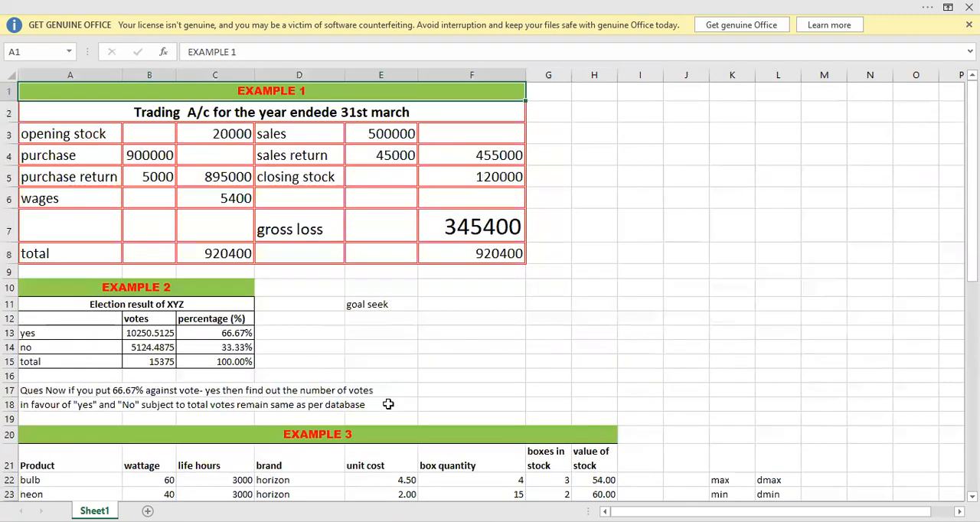